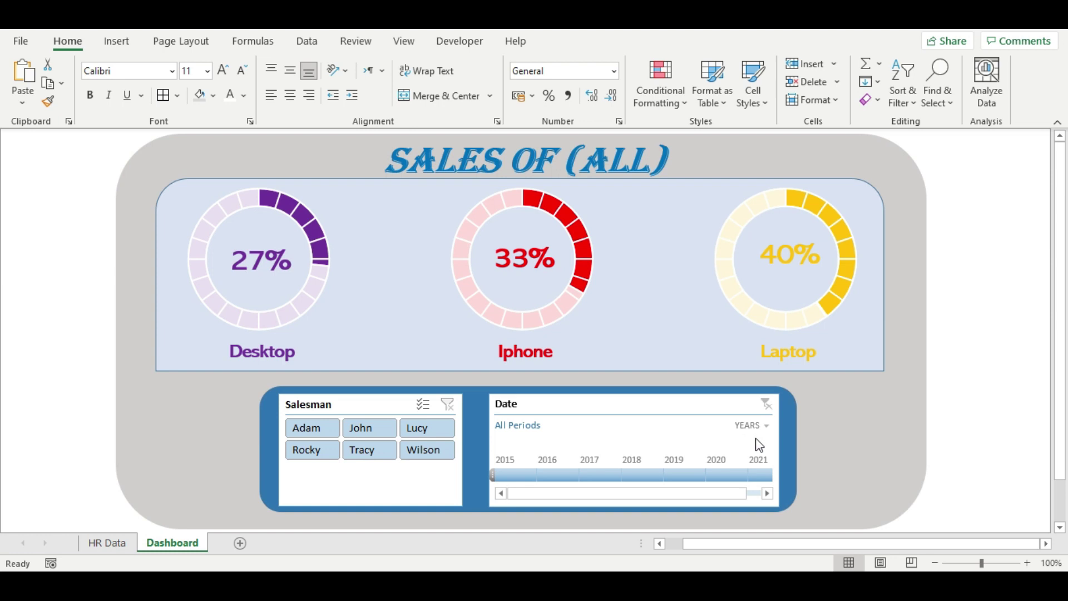
Step through each salesman in the Salesman slicer, ending on the last one
click(311, 428)
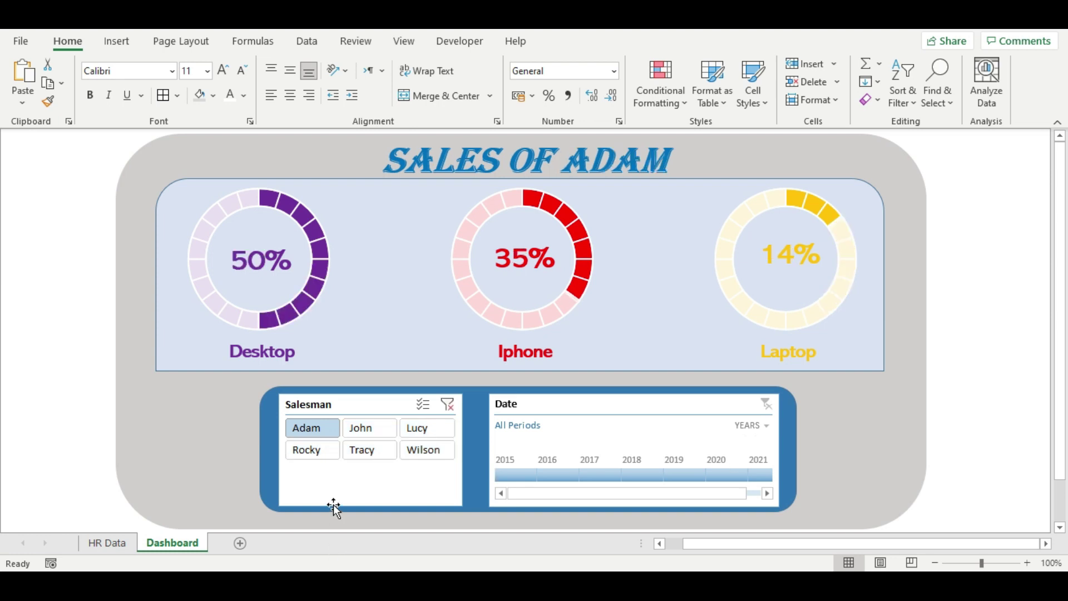
click(366, 426)
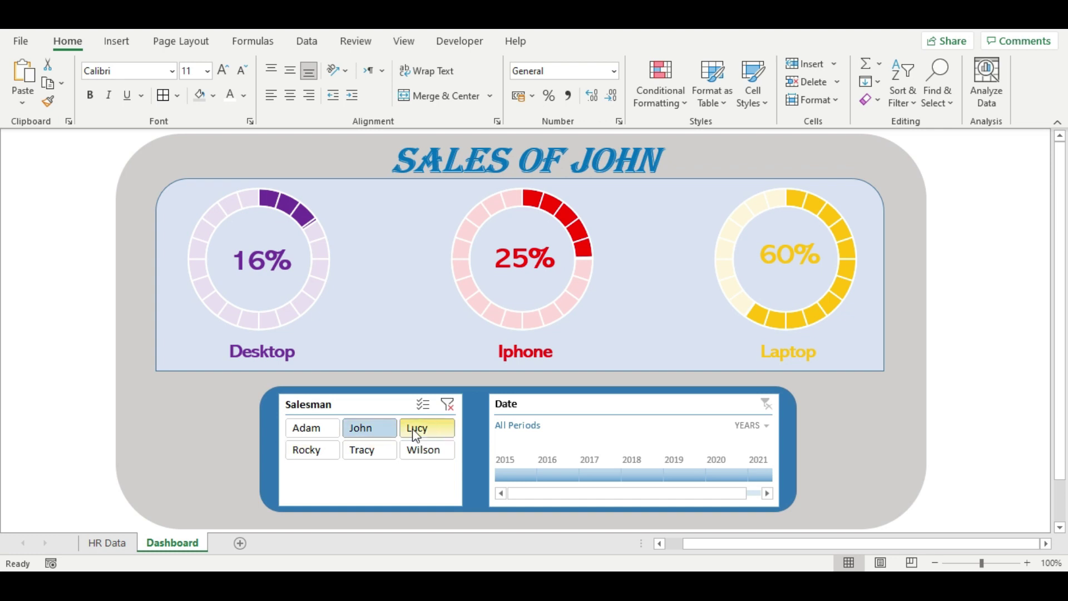
click(414, 431)
click(304, 451)
click(375, 453)
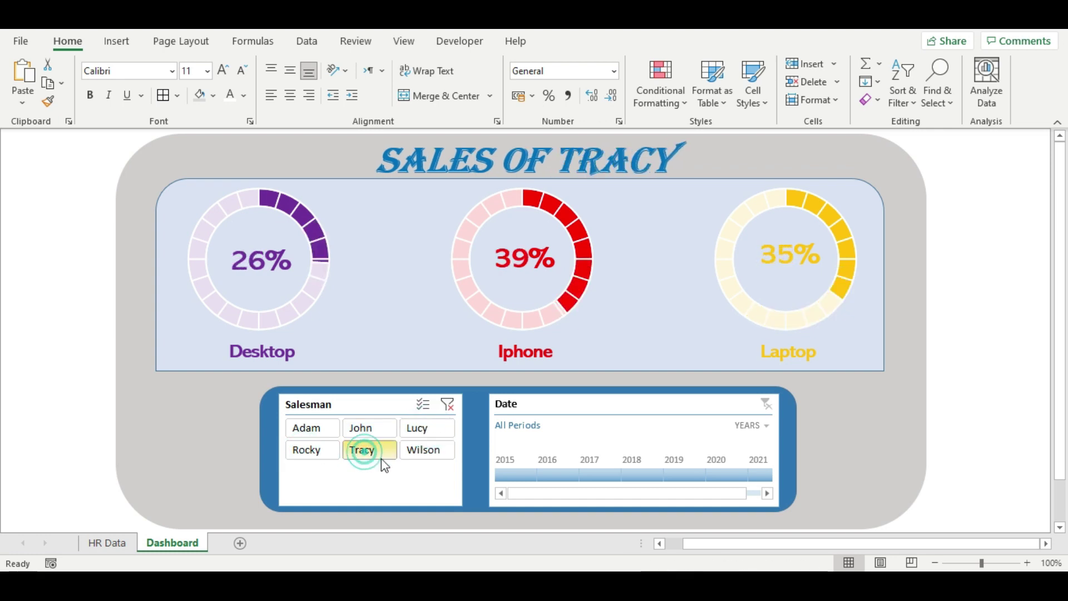
click(421, 453)
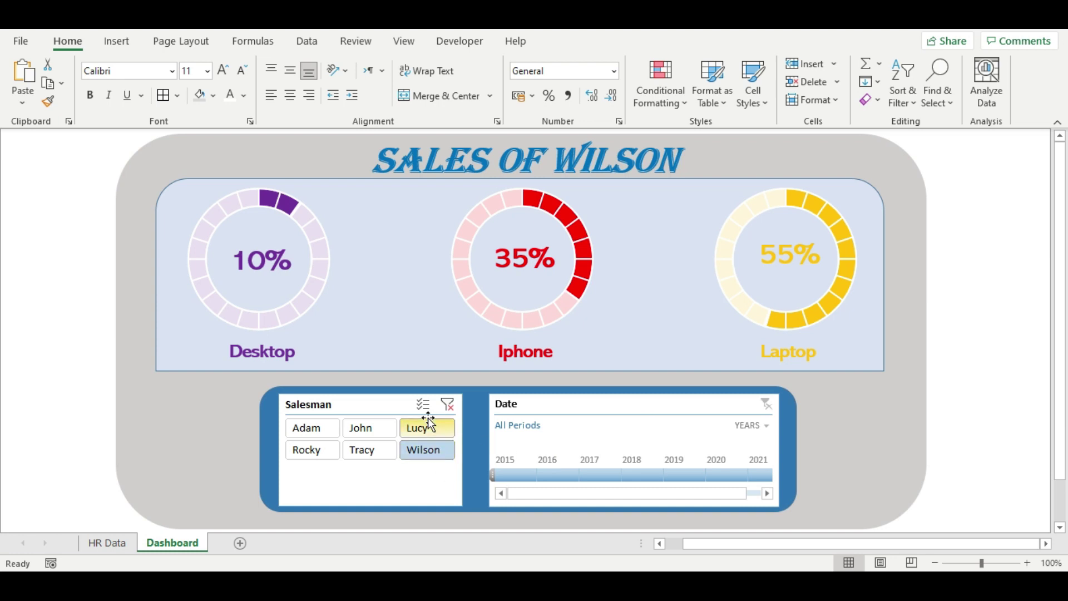
Limit the Date timeline to 2015 only, giving Desktop 8%, Iphone 17%, Laptop 75%
click(504, 476)
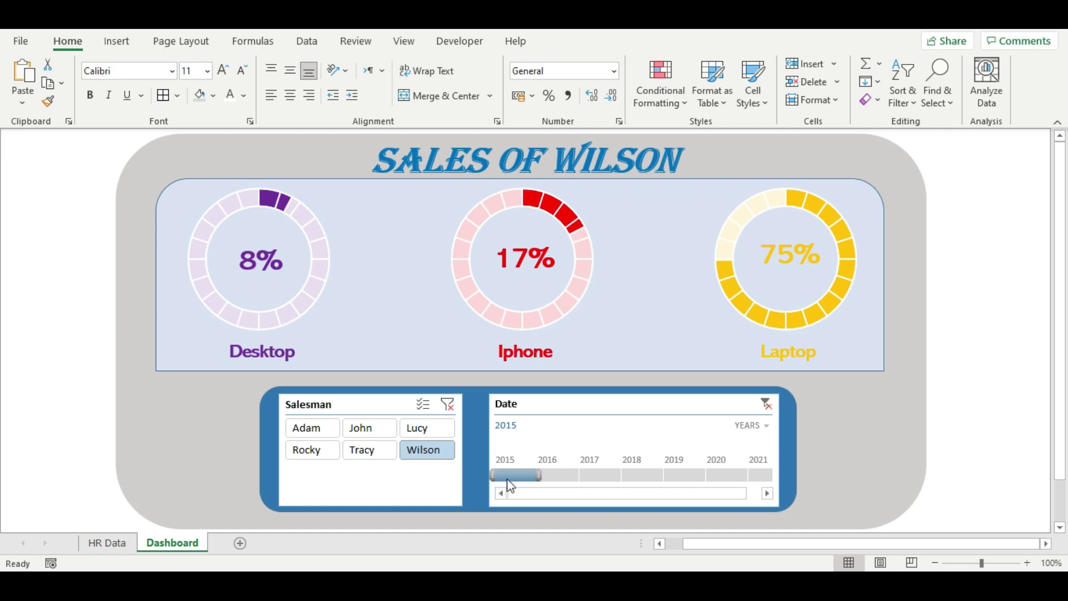
drag(538, 475, 578, 475)
click(522, 476)
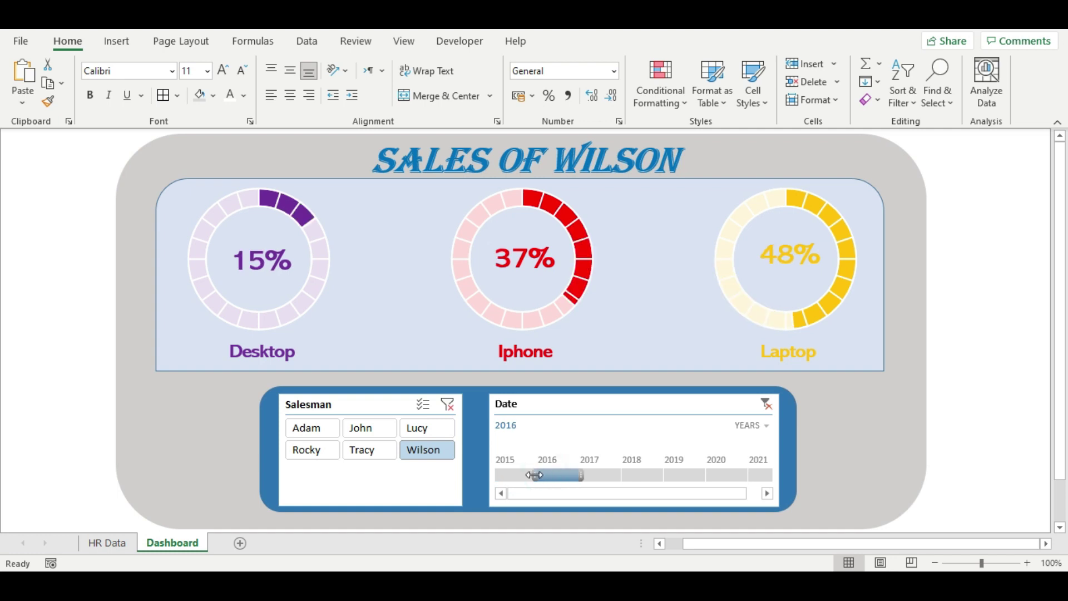
click(517, 476)
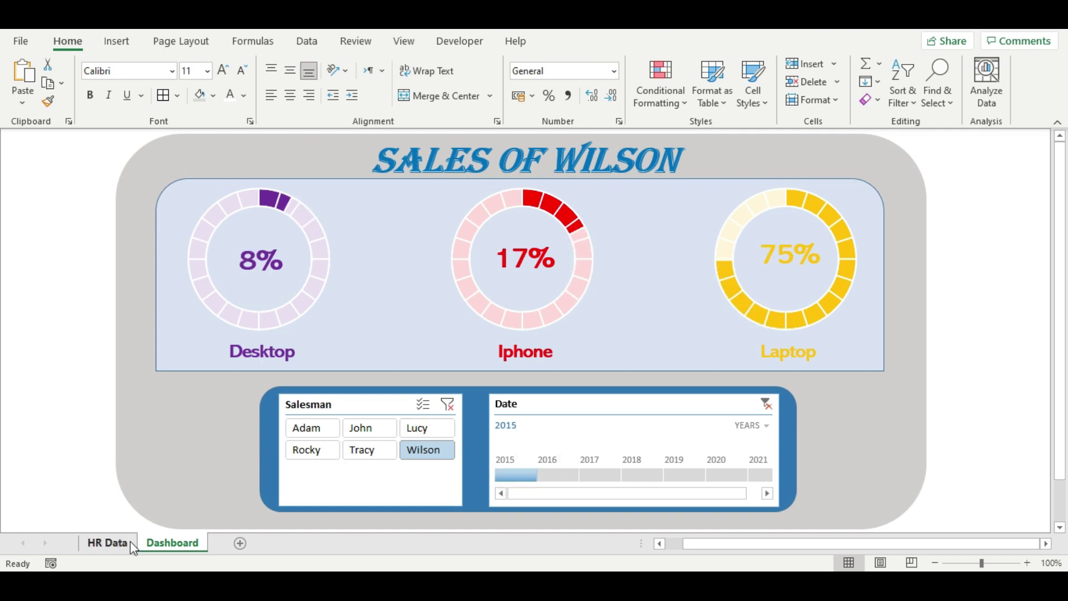
click(114, 544)
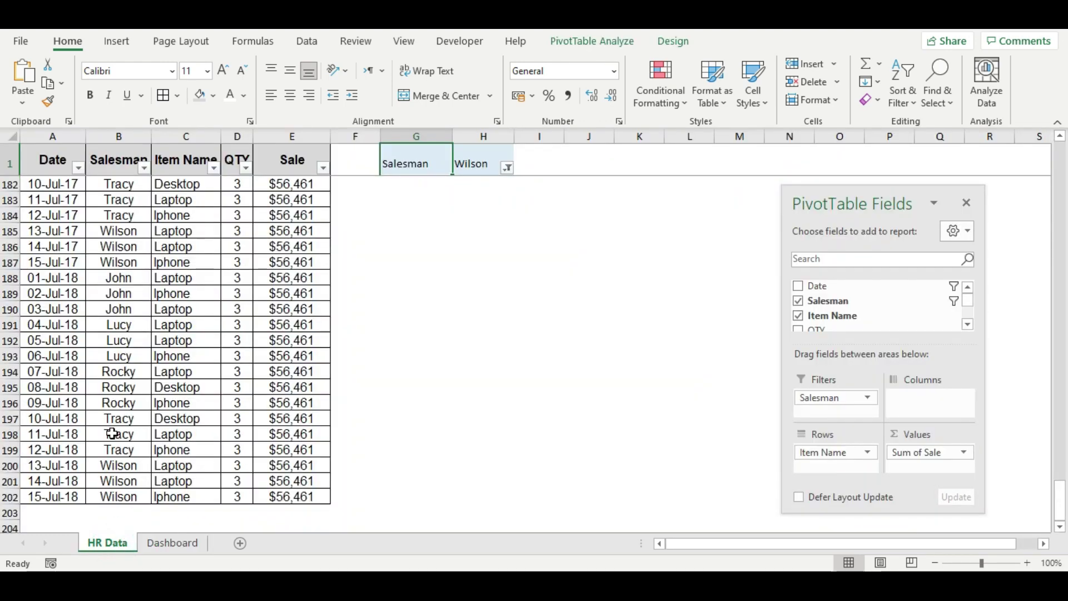
scroll(162, 325, up, 2)
scroll(162, 326, up, 5)
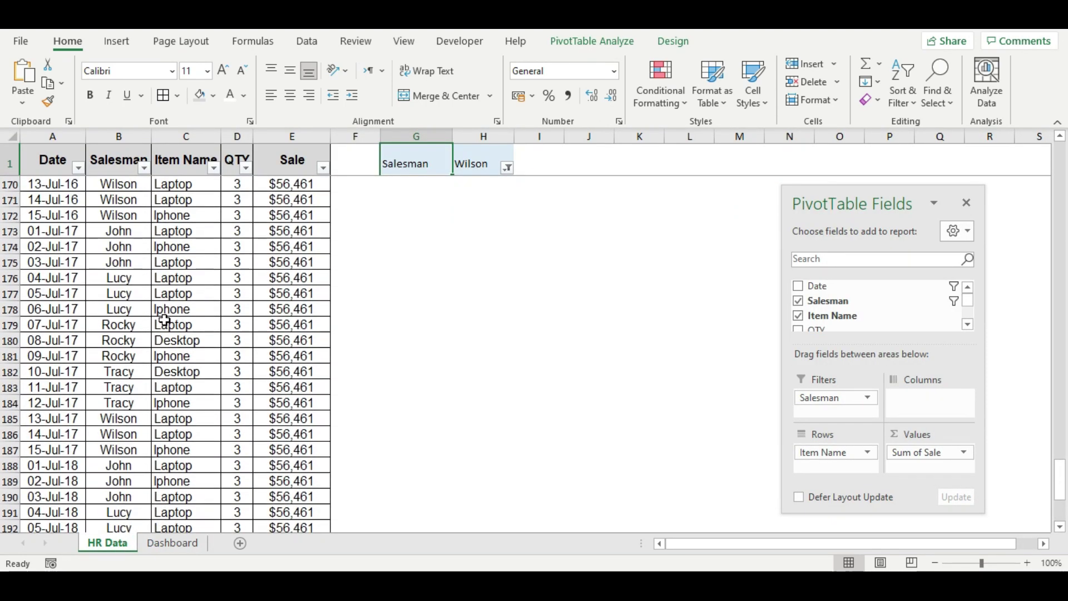
scroll(143, 317, up, 5)
scroll(143, 291, up, 5)
scroll(144, 288, up, 4)
scroll(145, 287, up, 10)
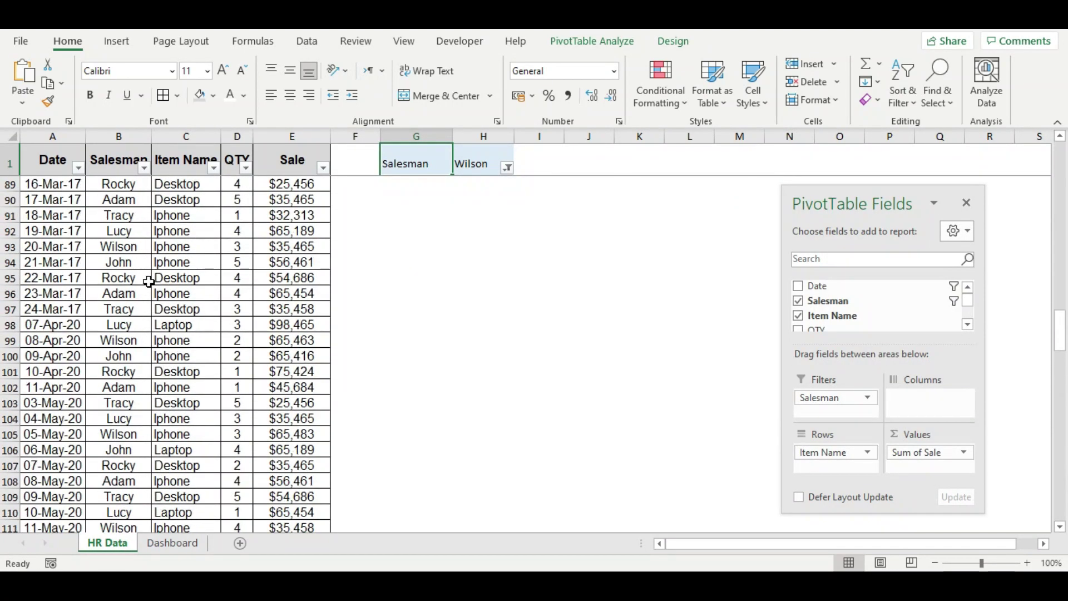
scroll(148, 279, up, 9)
scroll(152, 267, up, 5)
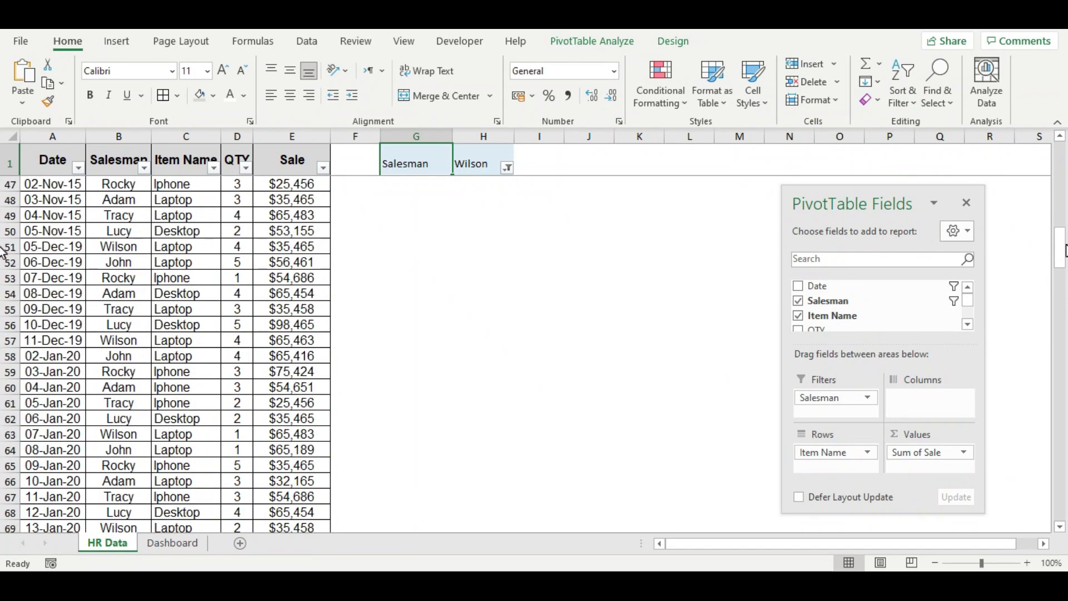
drag(1060, 247, 1059, 161)
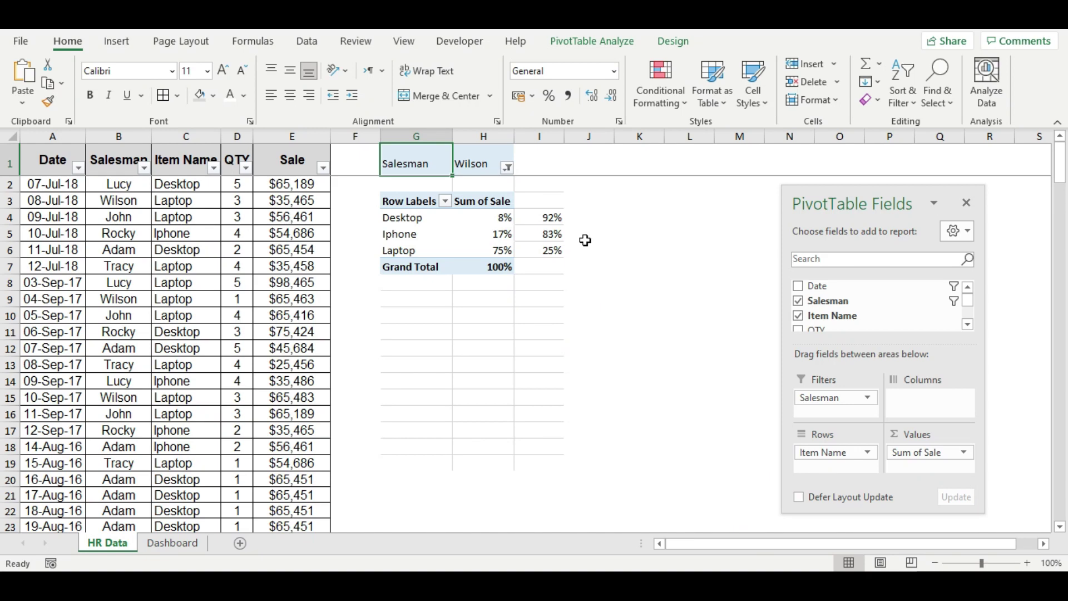
click(185, 546)
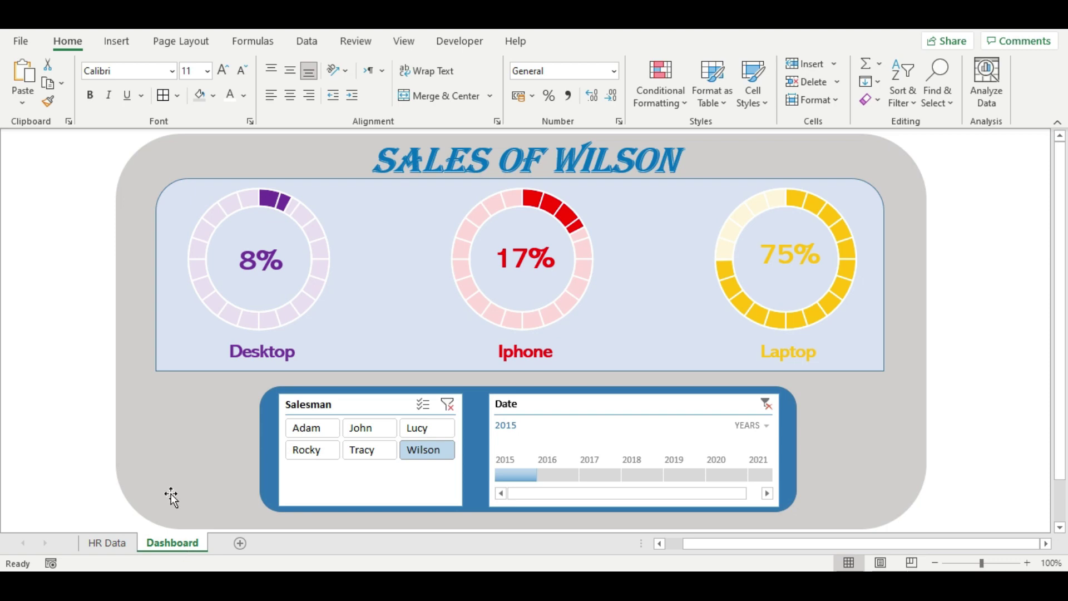
Launch a new blank Excel workbook and rename Sheet1 to Data
key(super)
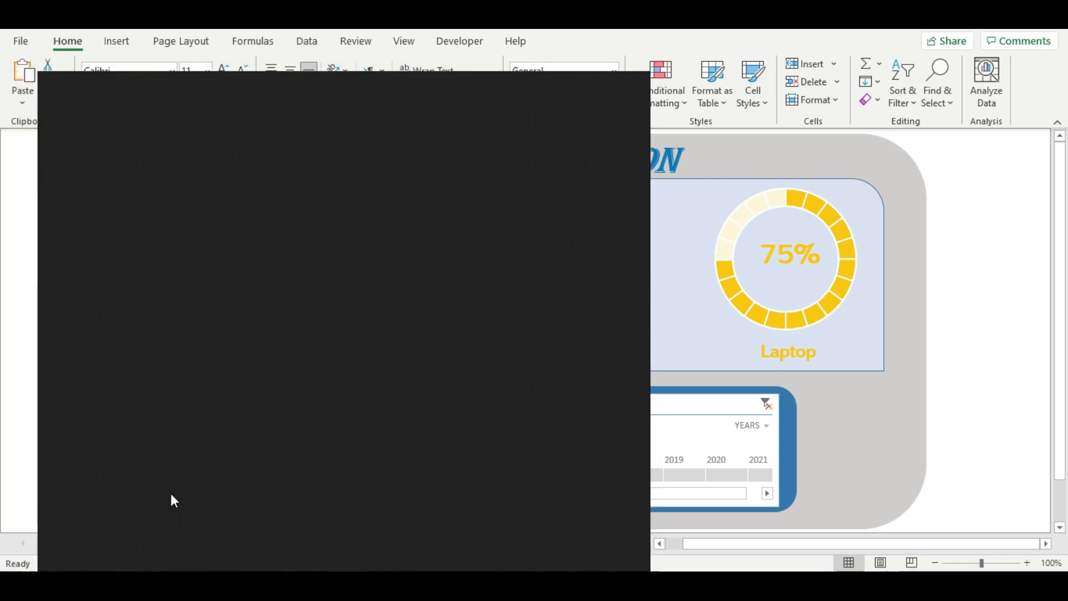
text(exc)
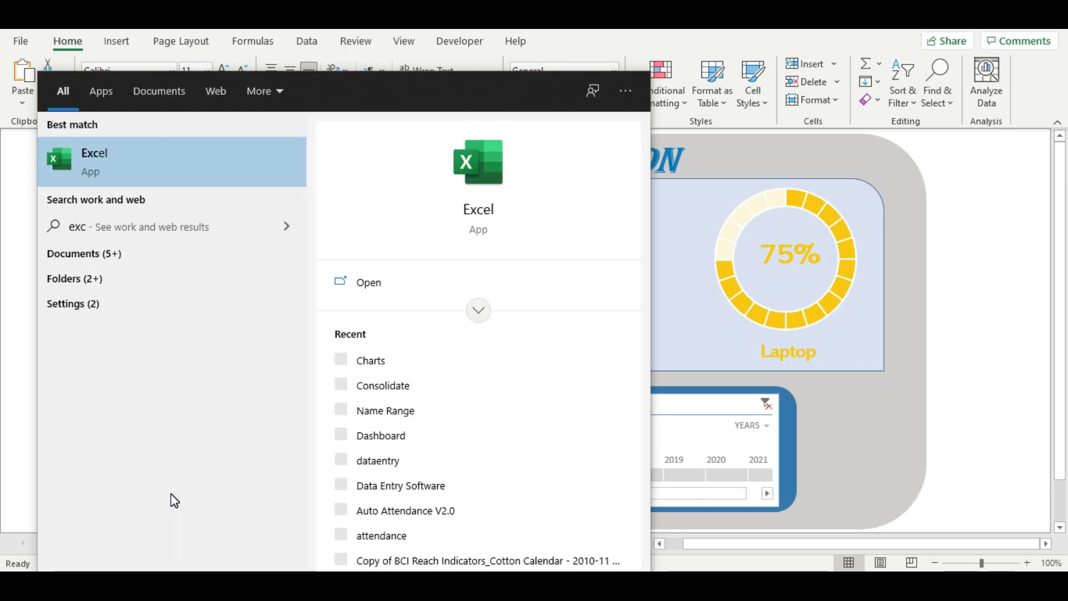
key(Return)
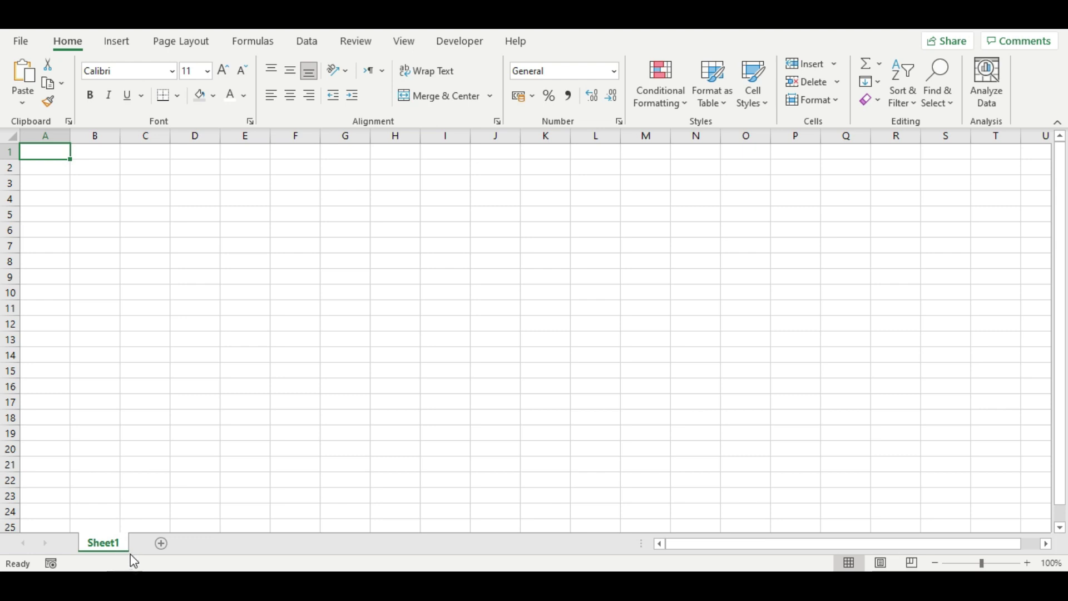
double_click(116, 543)
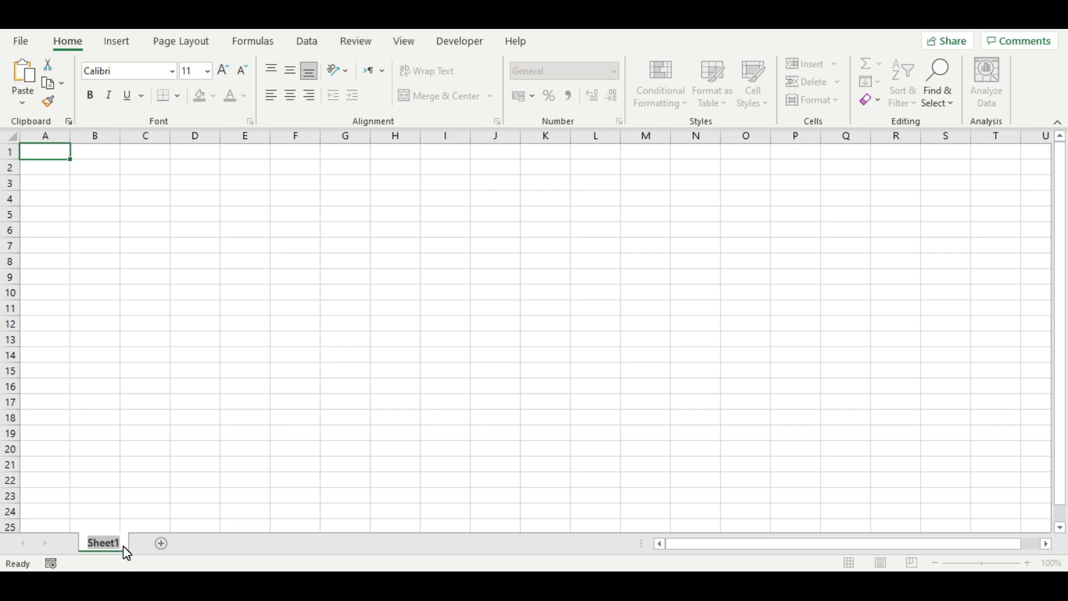
text(Data)
key(Return)
Add a second sheet named Dashboard, then go back to the Data sheet
click(155, 545)
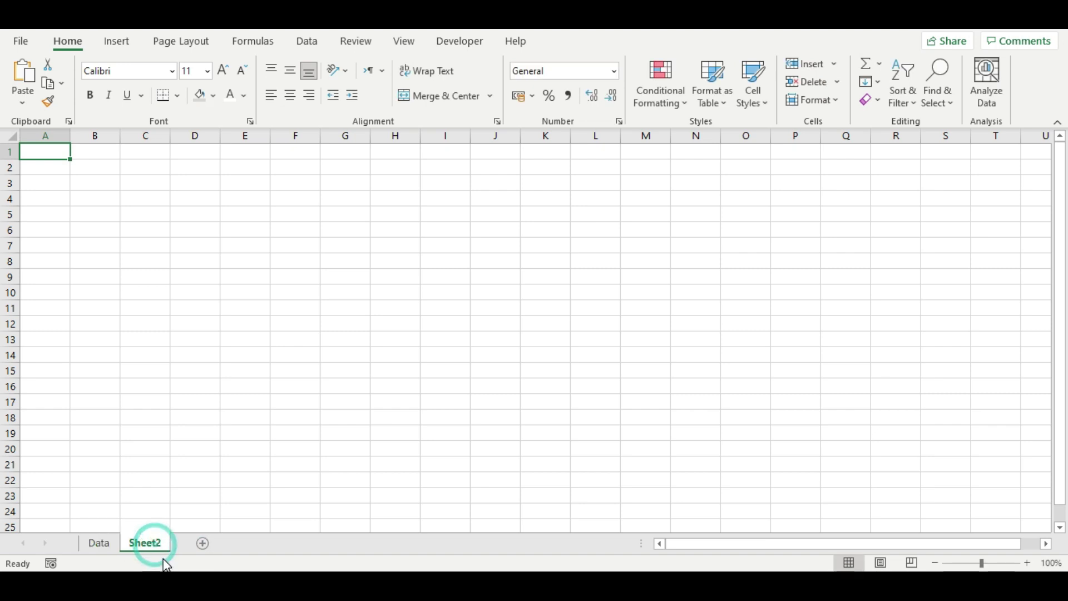
double_click(160, 545)
text(Da)
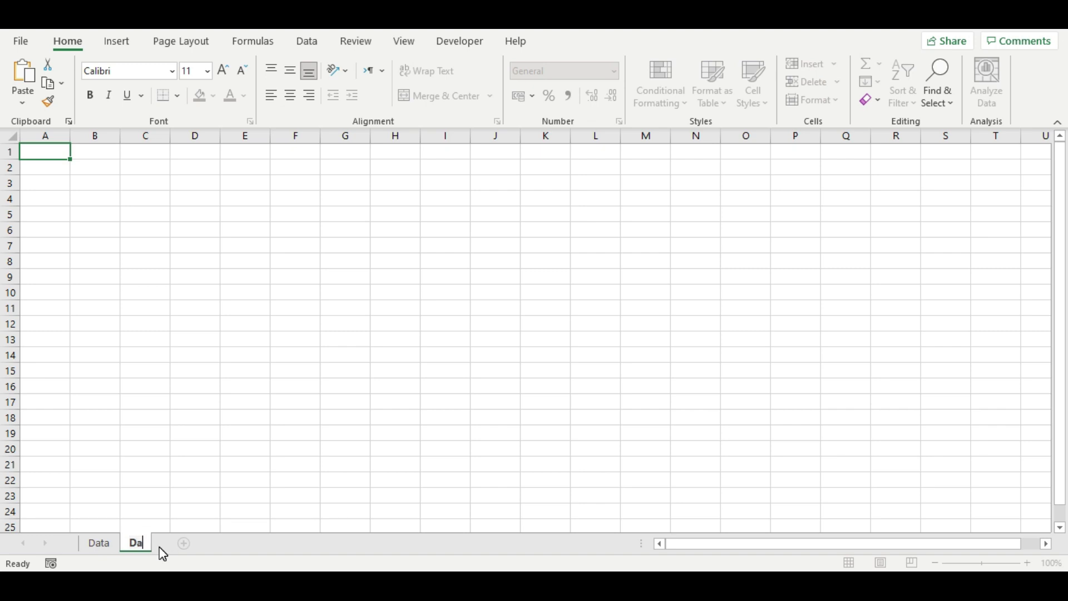
text(sh)
text(board)
click(195, 308)
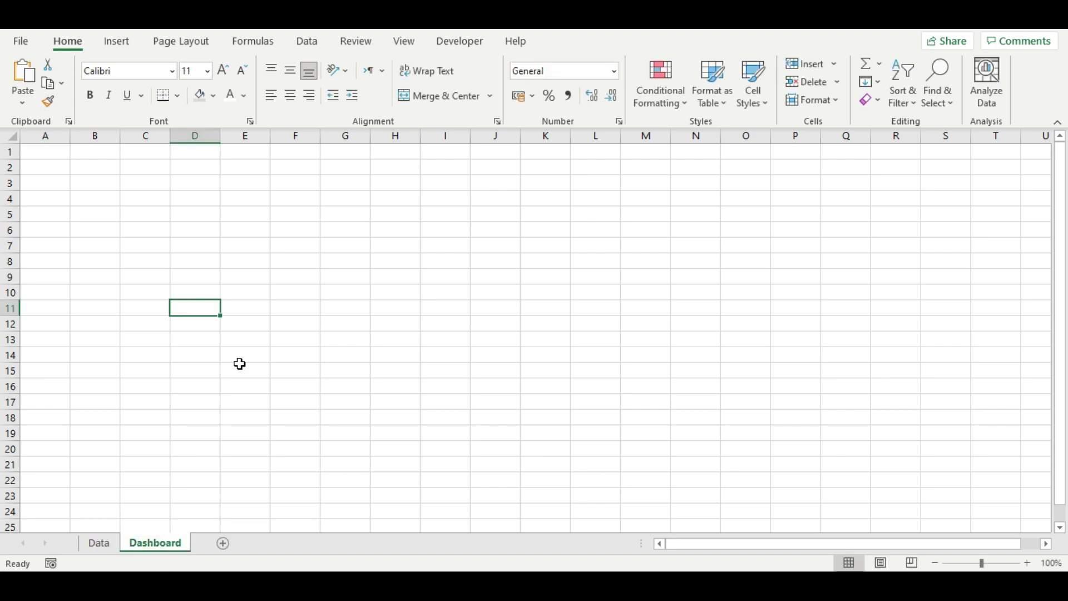
click(99, 544)
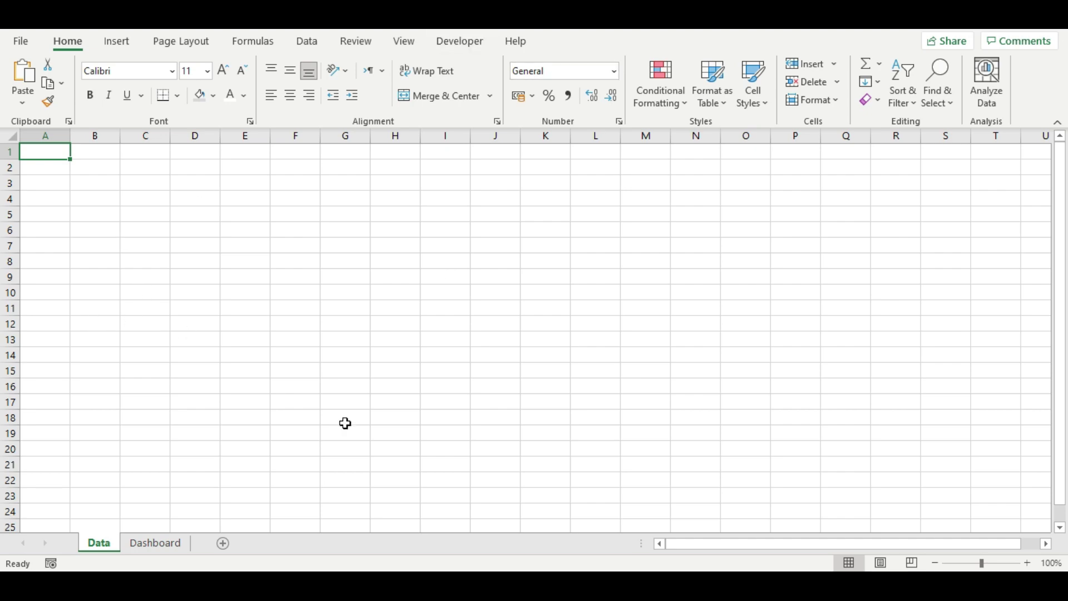
click(441, 516)
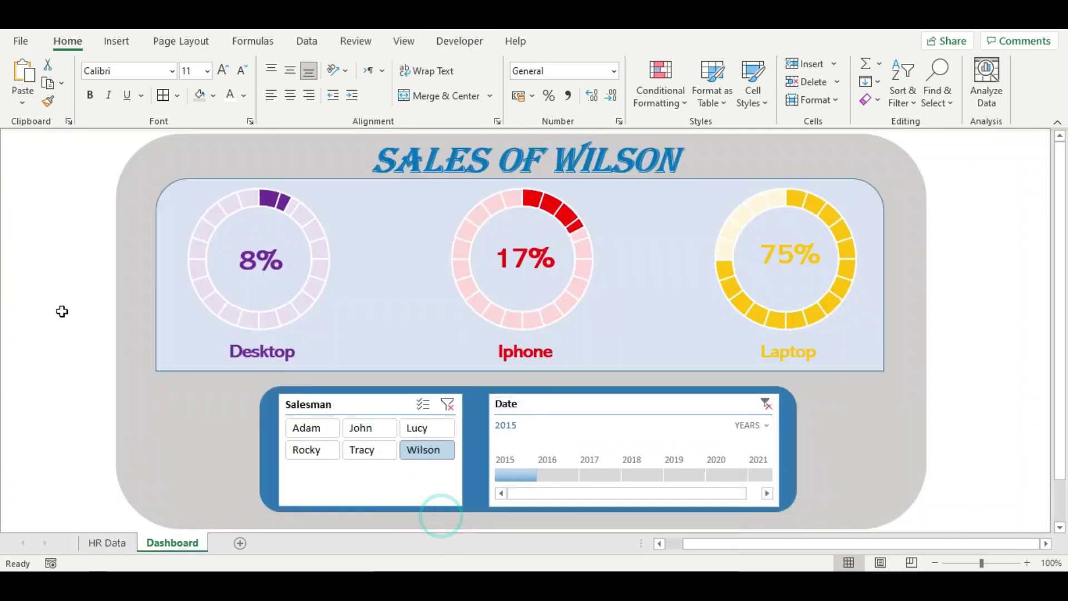
click(107, 543)
click(58, 163)
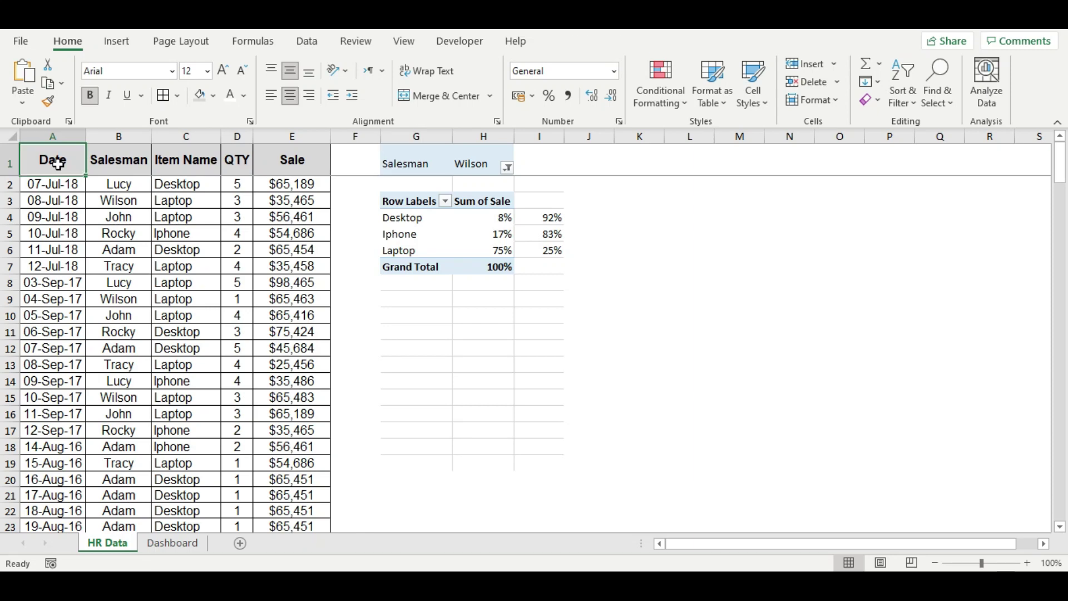
key(ctrl+shift+Right)
click(57, 163)
key(ctrl+shift+Right)
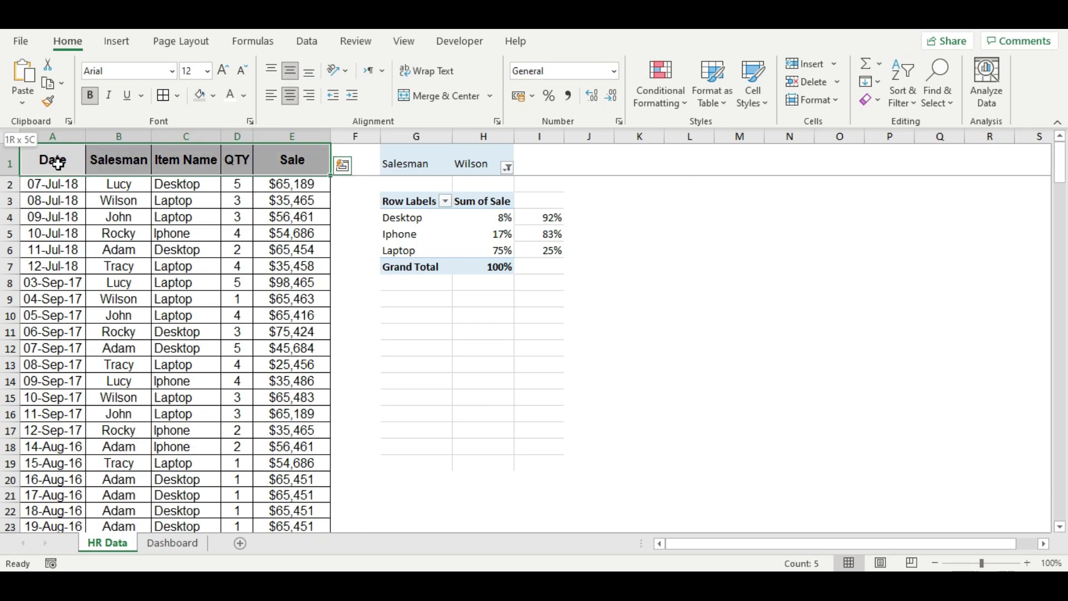
key(ctrl+shift+Down)
key(ctrl+c)
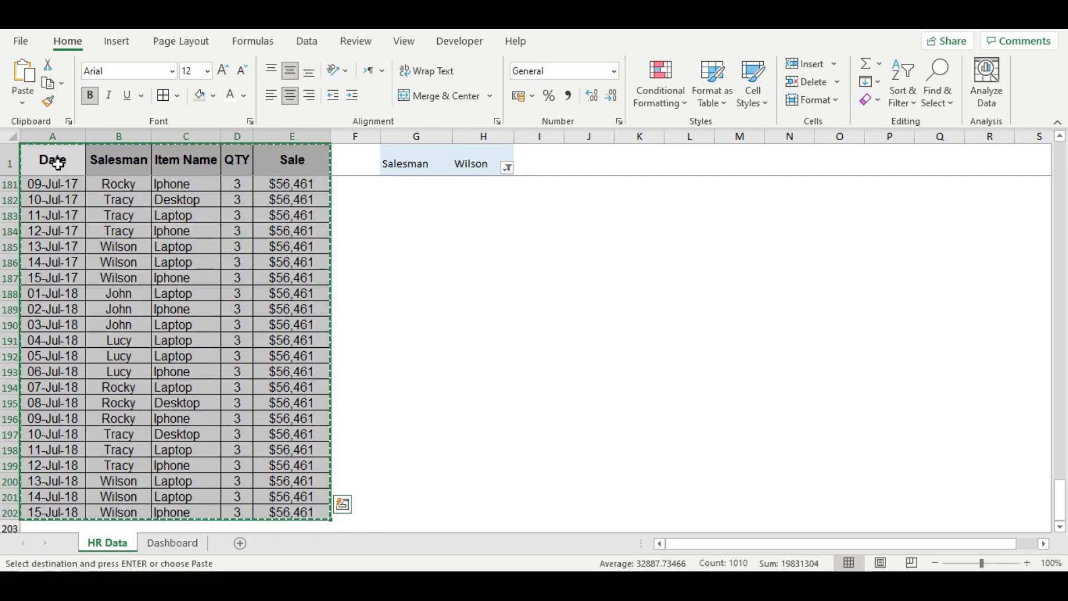
key(alt+Tab)
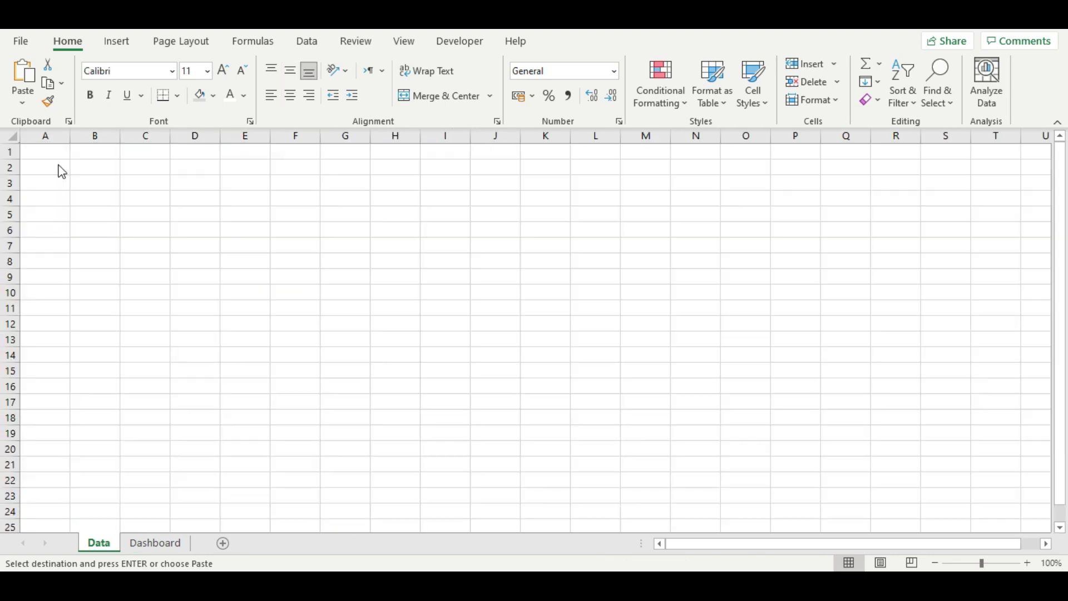
key(ctrl+v)
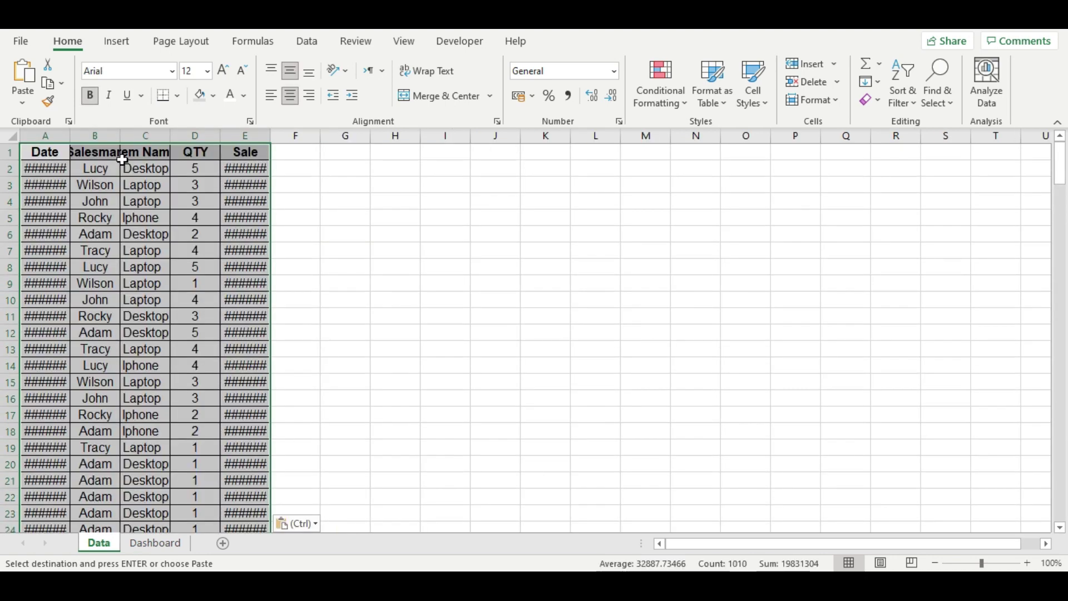
click(14, 137)
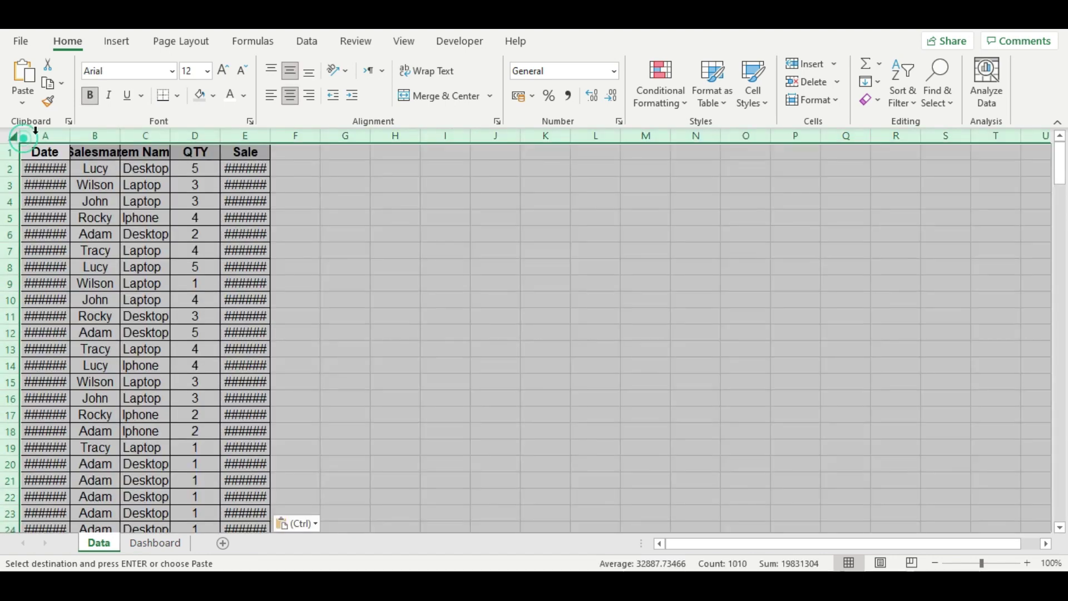
double_click(70, 136)
click(260, 283)
key(Escape)
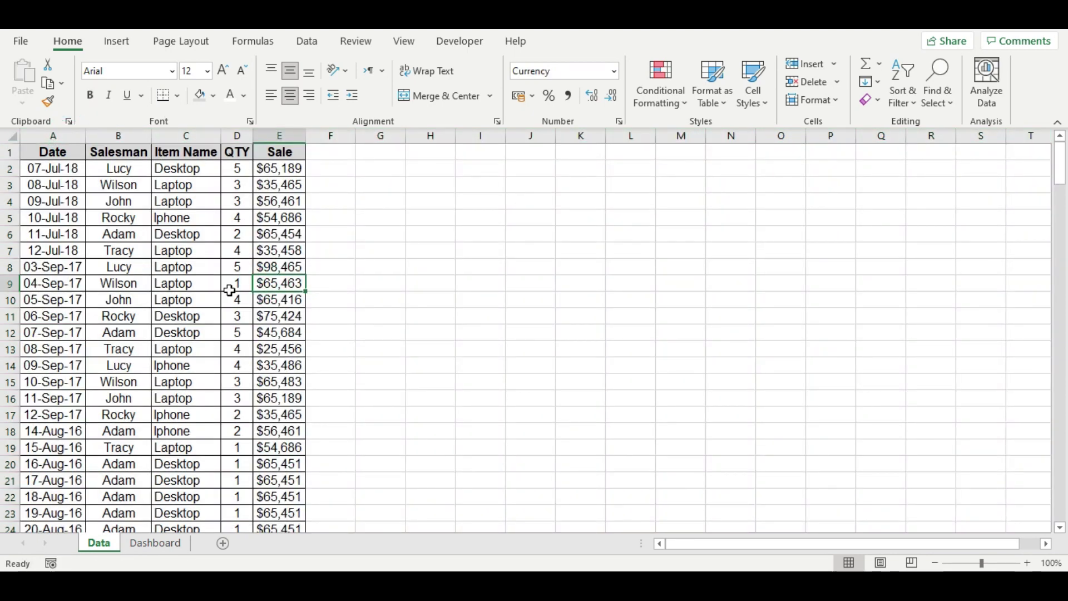
Insert a PivotTable from the sales data on the existing worksheet at Data!$H$4
click(137, 229)
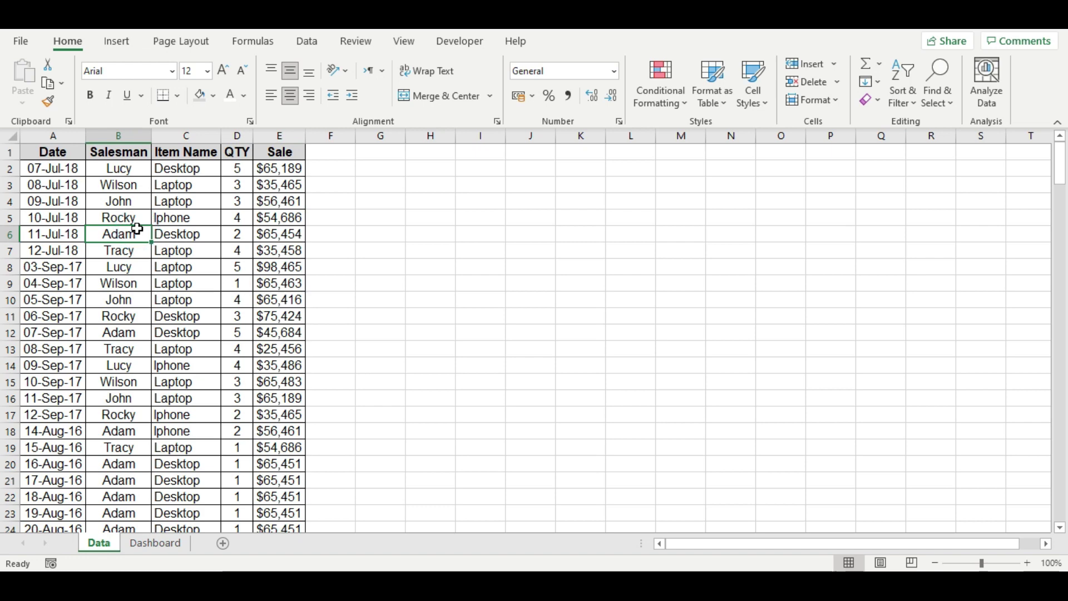
click(117, 41)
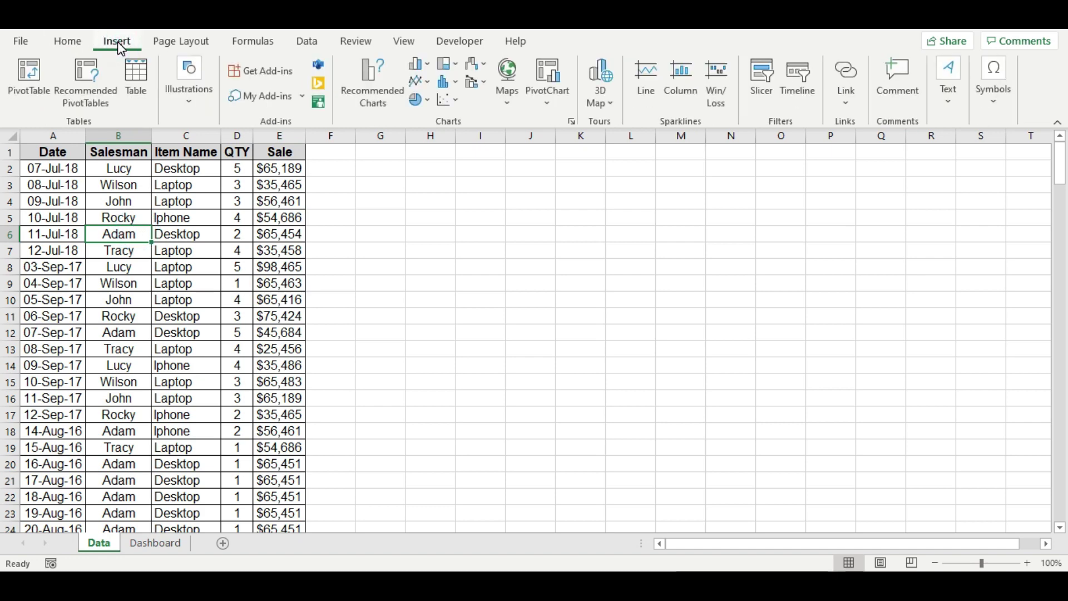
click(31, 78)
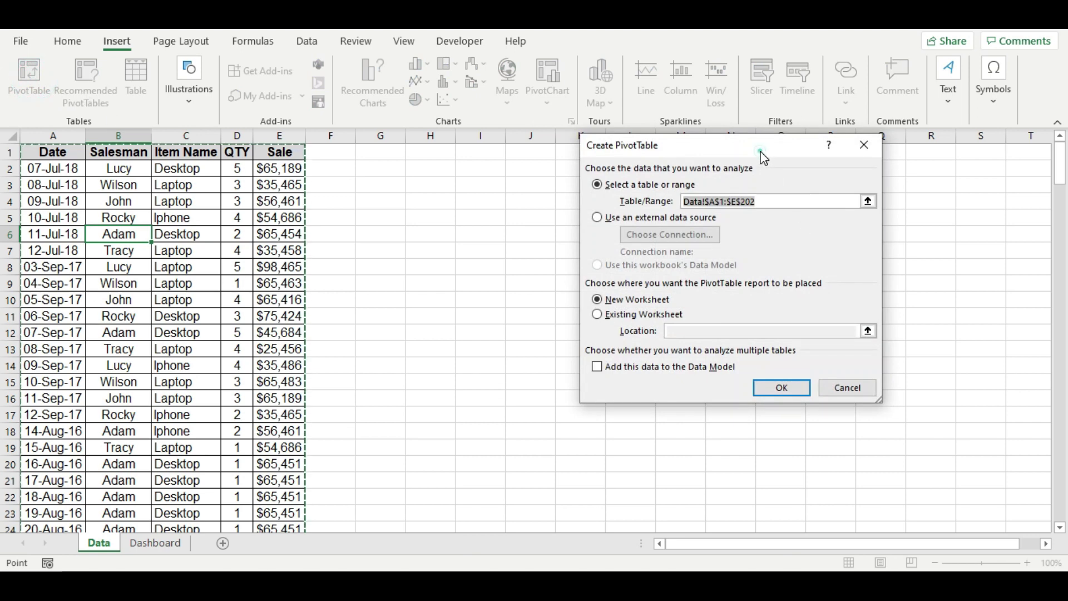
drag(761, 150, 646, 192)
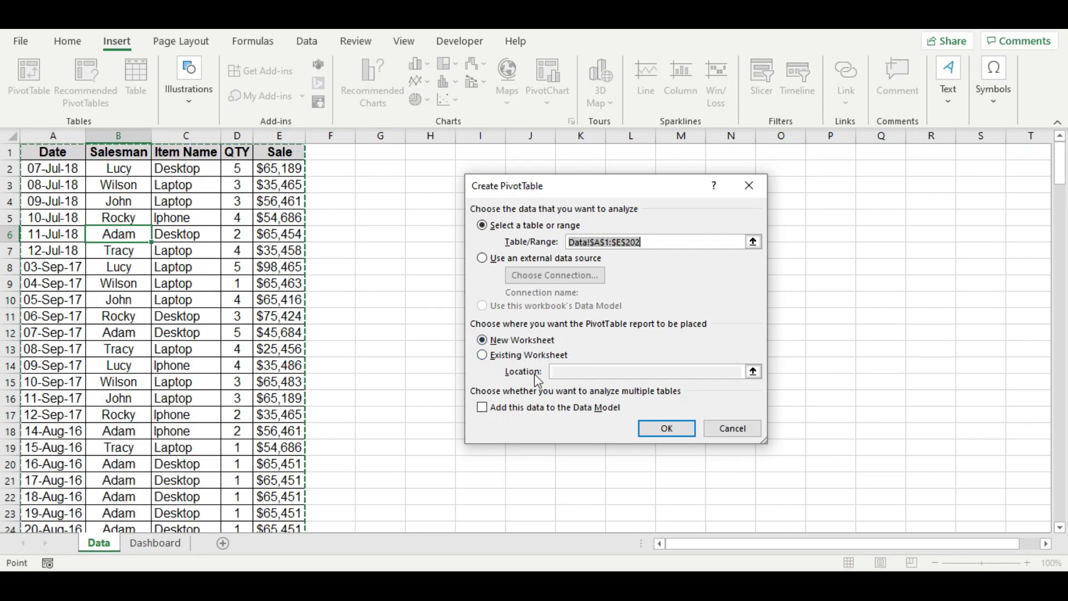
click(499, 357)
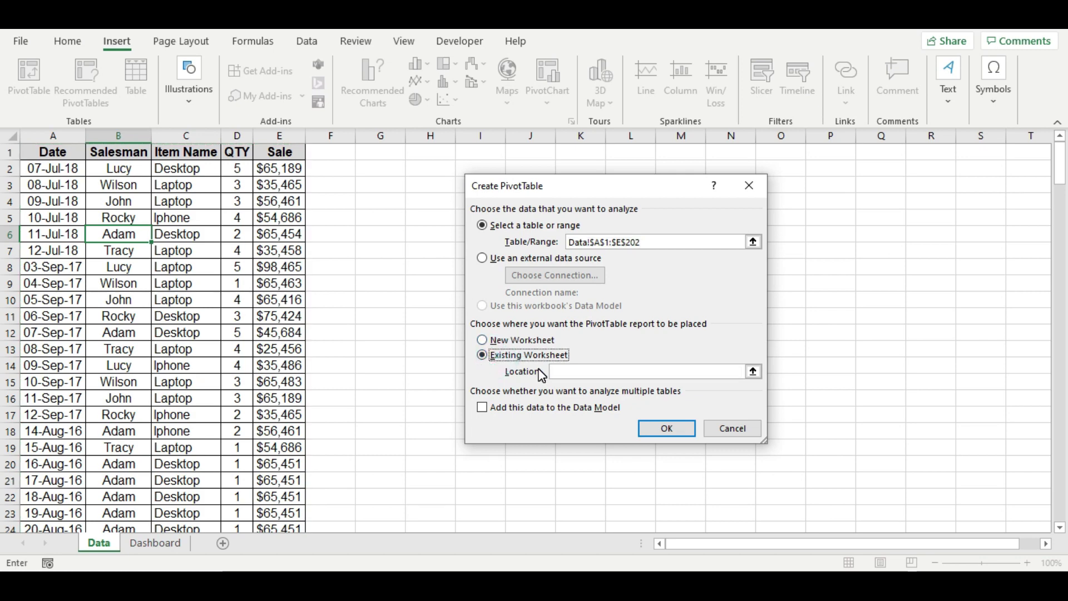
click(614, 372)
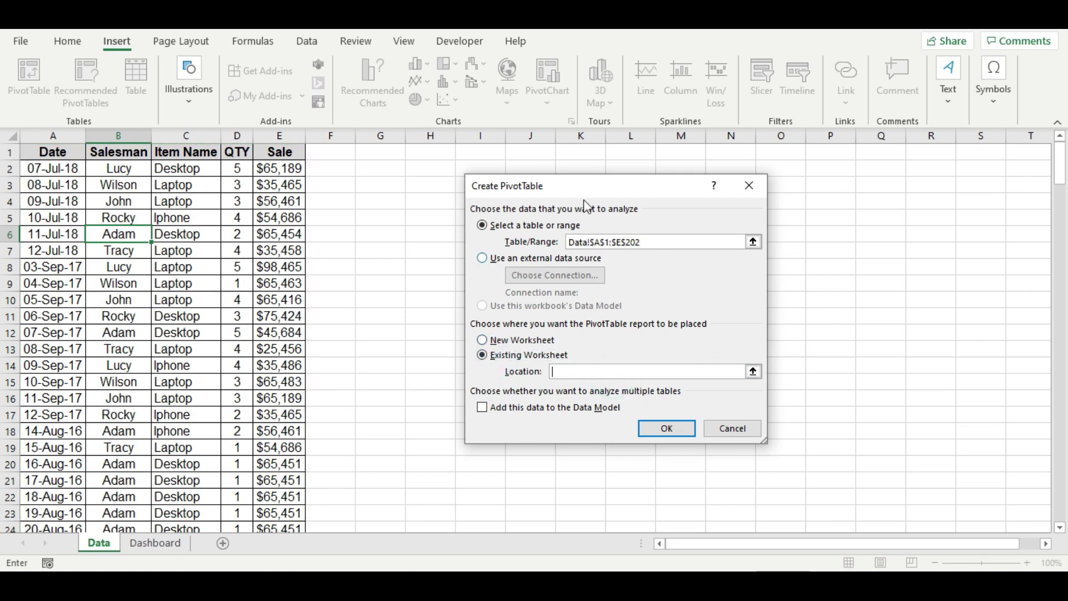
drag(549, 192, 689, 186)
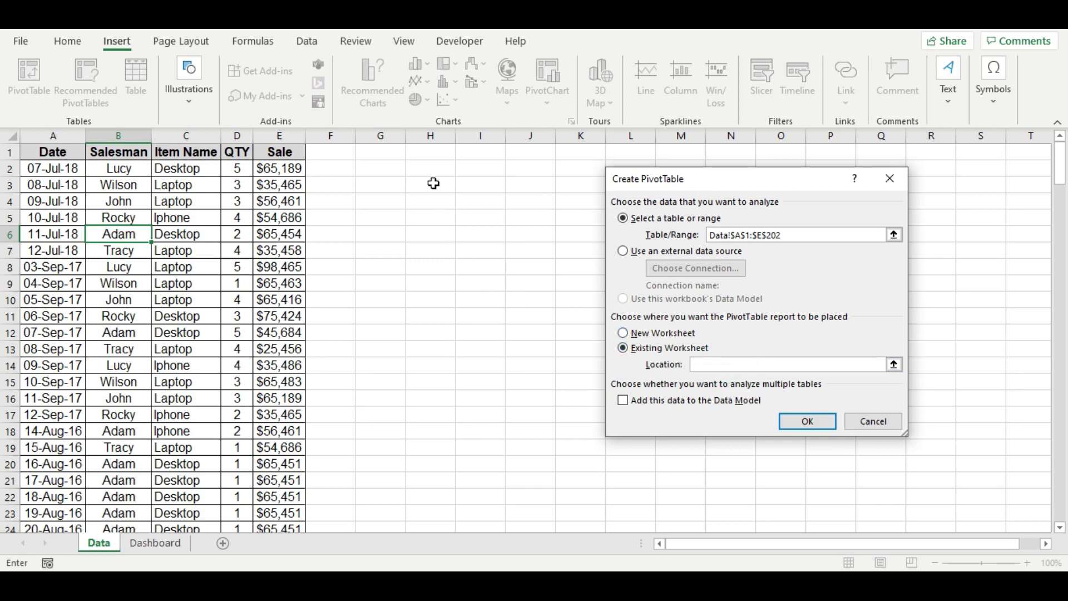
click(436, 201)
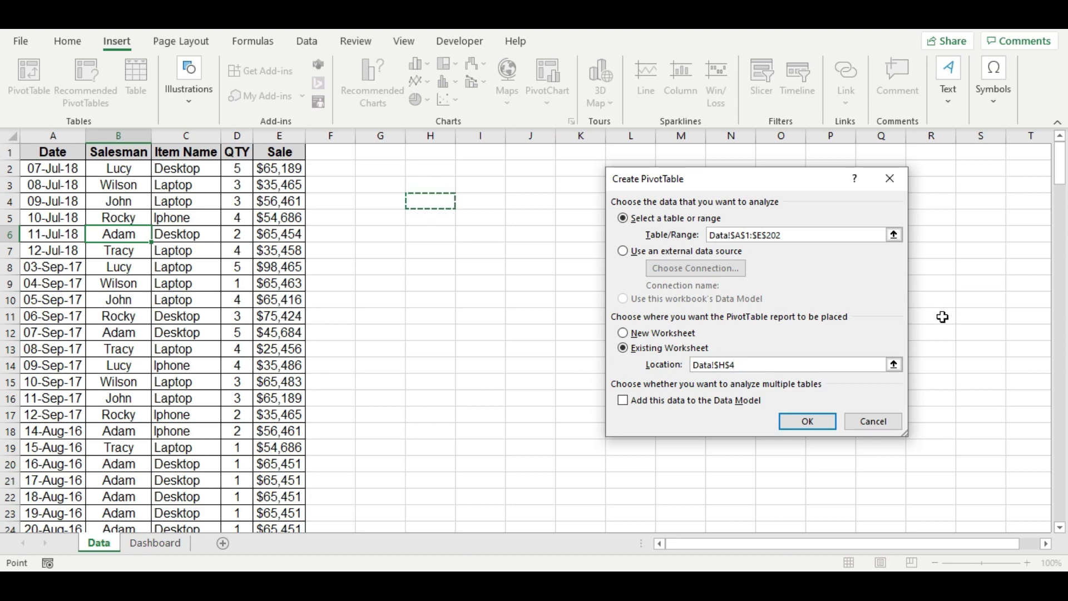
click(807, 422)
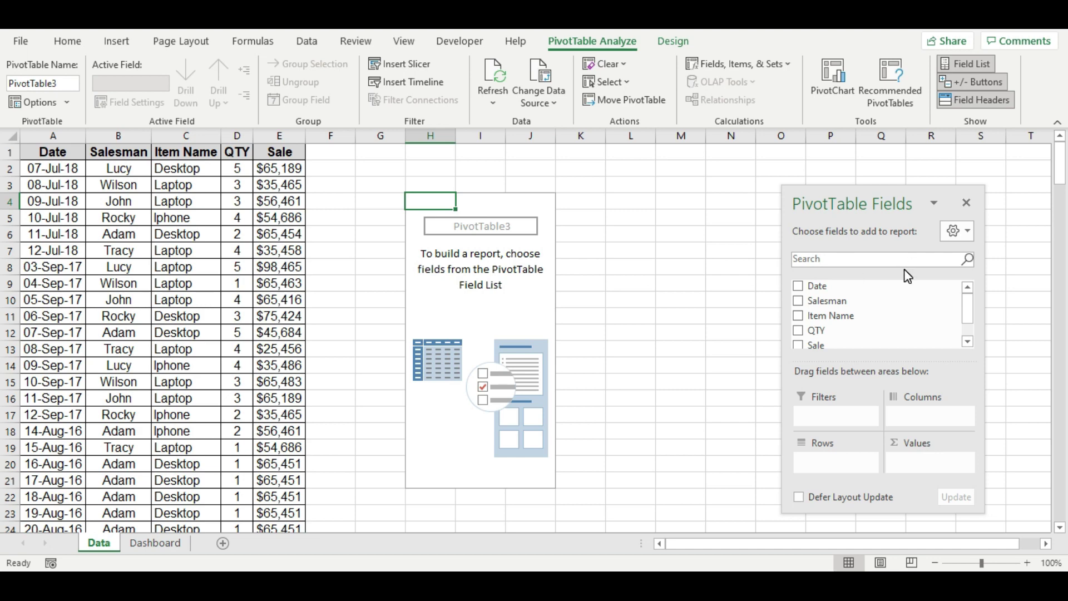
Put Item Name in the pivot's Rows and Sale in Values
click(967, 305)
click(967, 305)
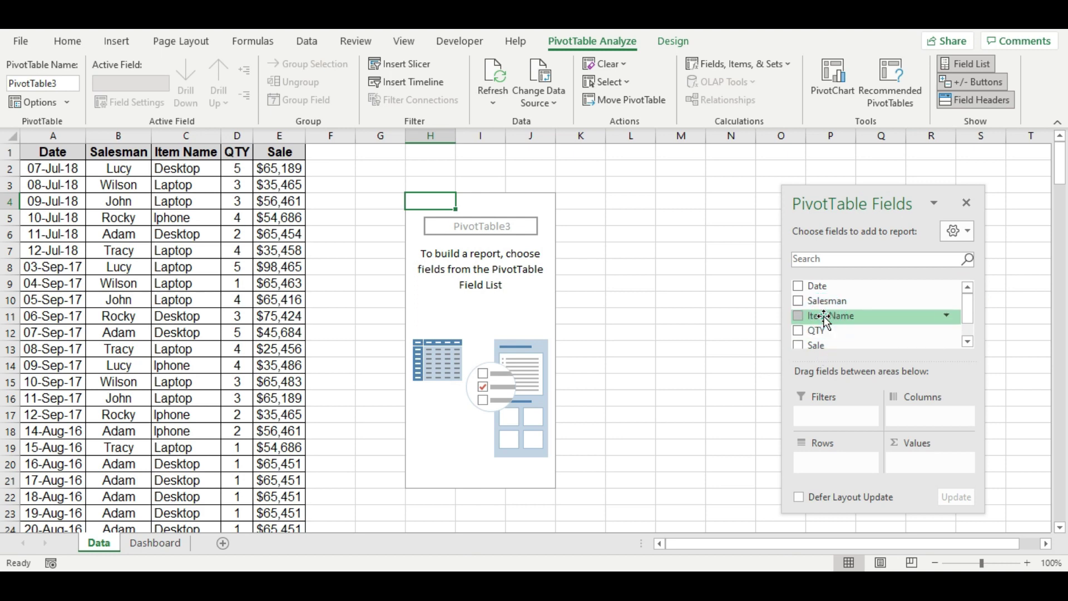
drag(823, 316, 834, 461)
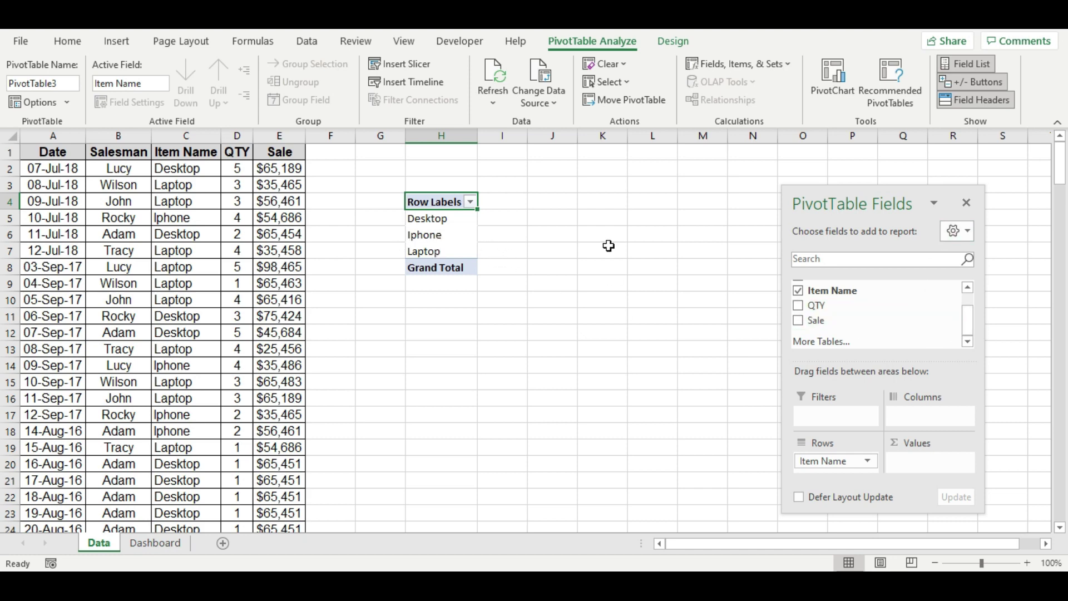
mouse_move(968, 319)
mouse_down()
mouse_move(967, 286)
mouse_move(970, 330)
mouse_up()
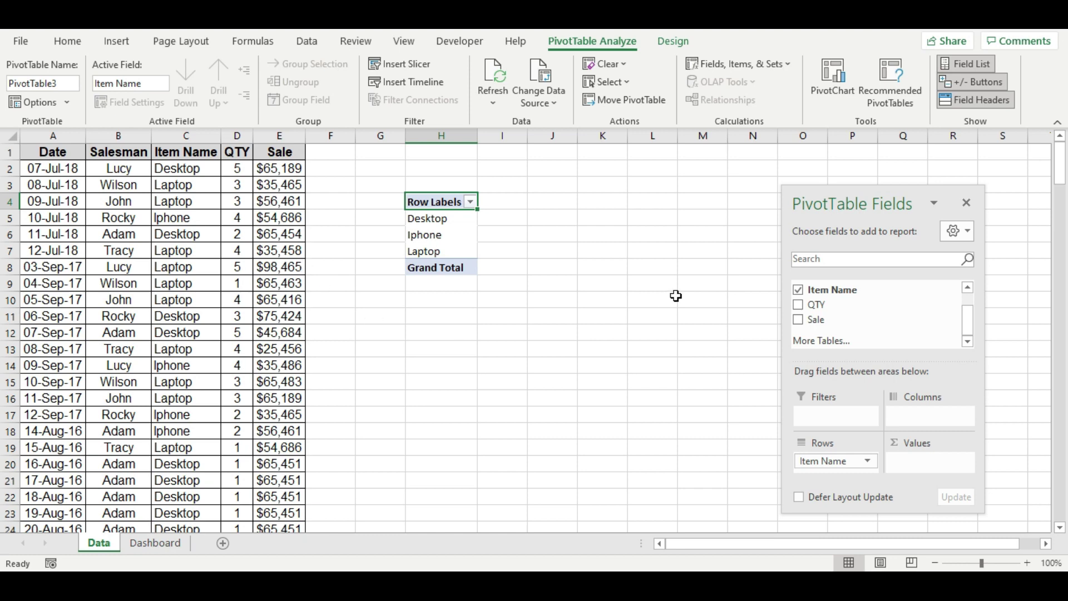
drag(804, 325, 927, 456)
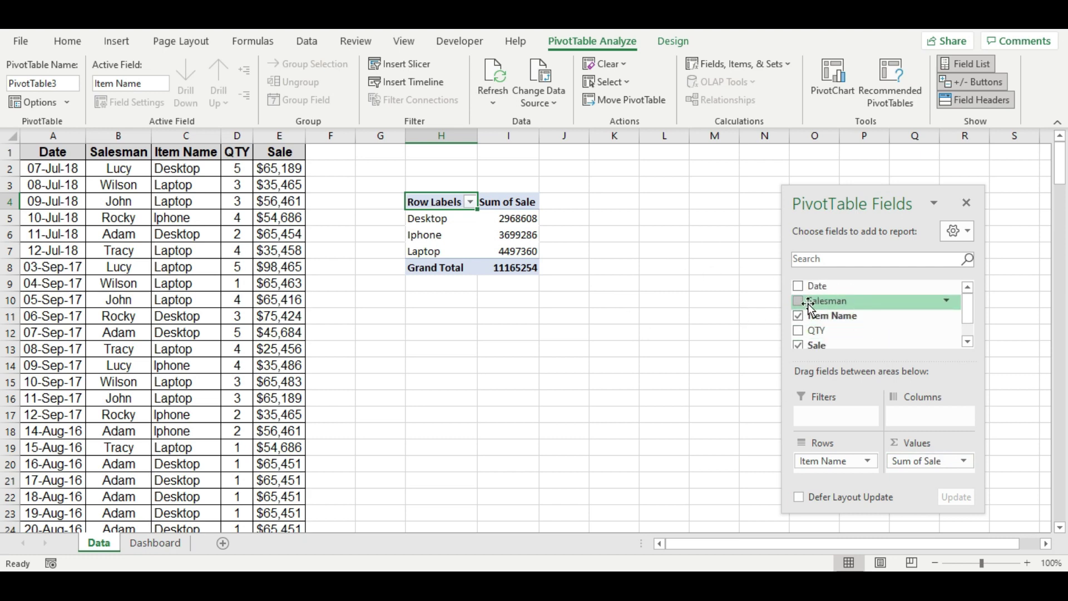
Add Salesman as a report filter, leaving it set to (All)
drag(809, 303, 843, 398)
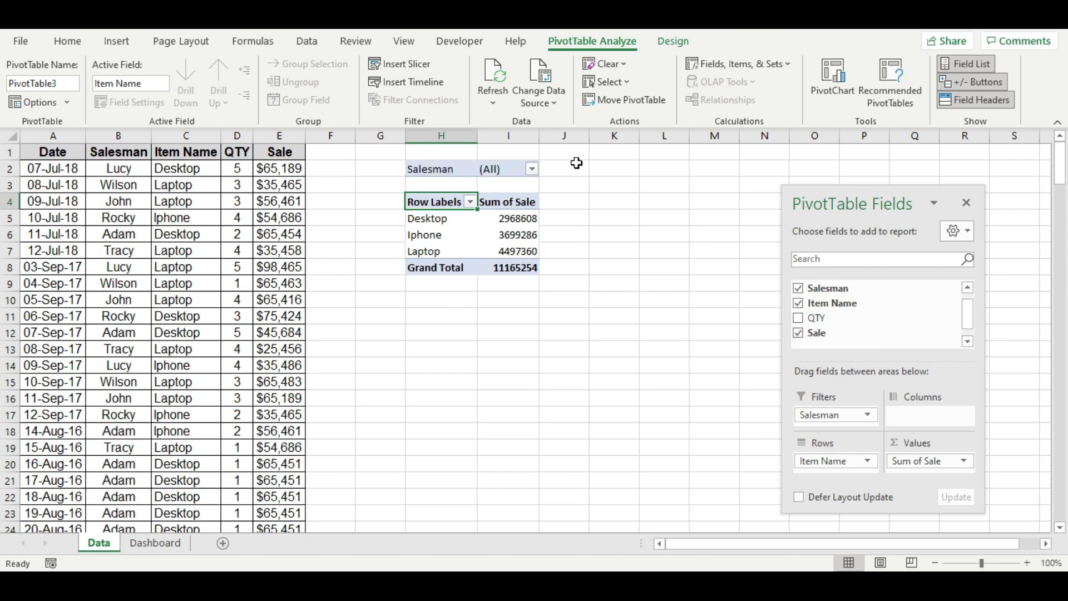
click(527, 170)
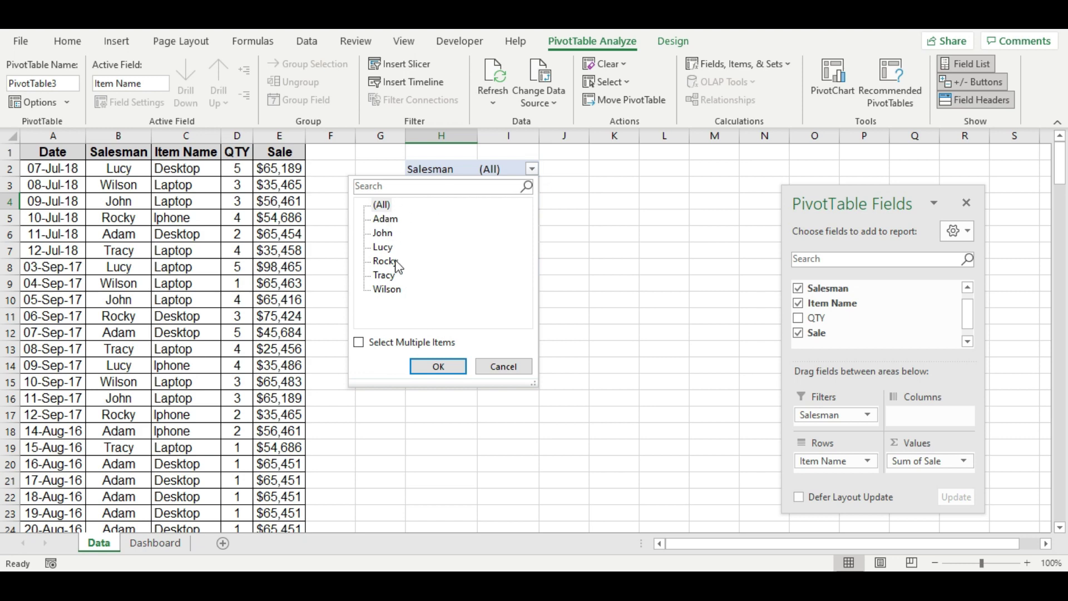
click(504, 366)
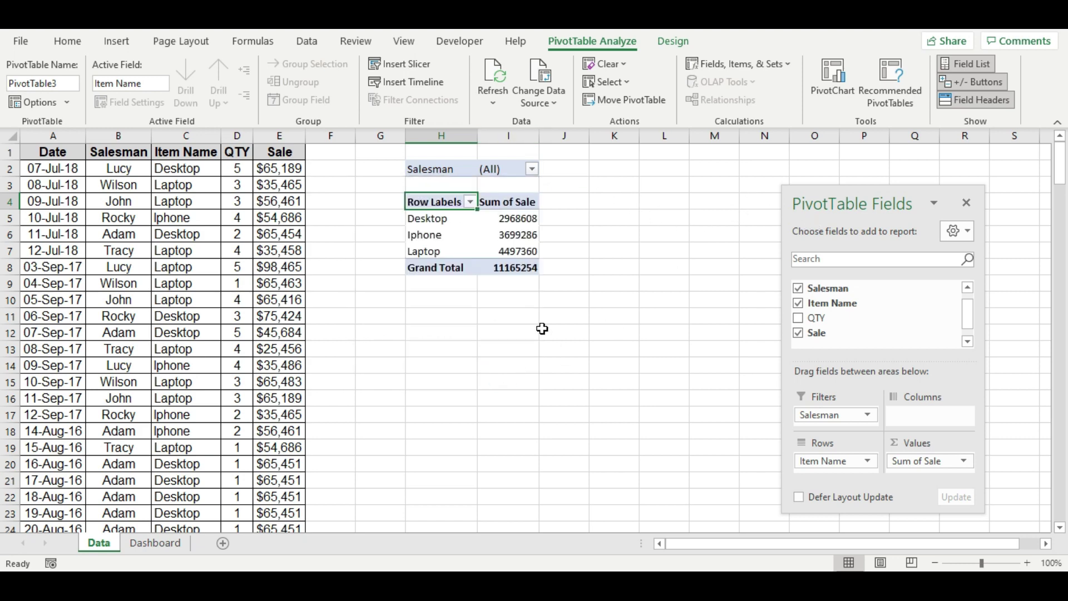
Show Sum of Sale as % of Grand Total: Desktop 26.59%, Iphone 33.13%, Laptop 40.28%
drag(514, 218, 518, 250)
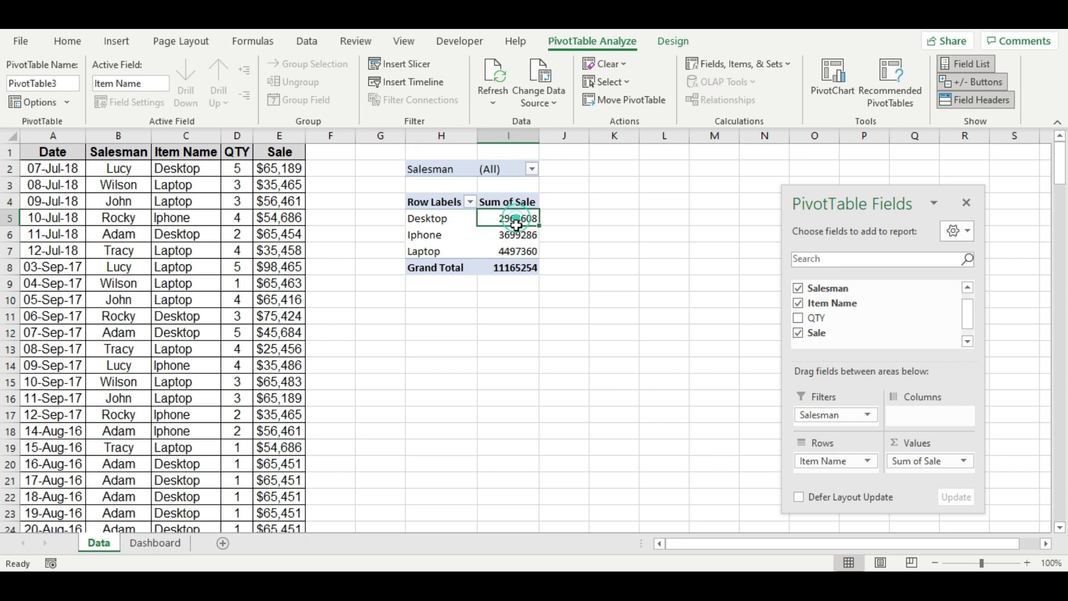
click(506, 250)
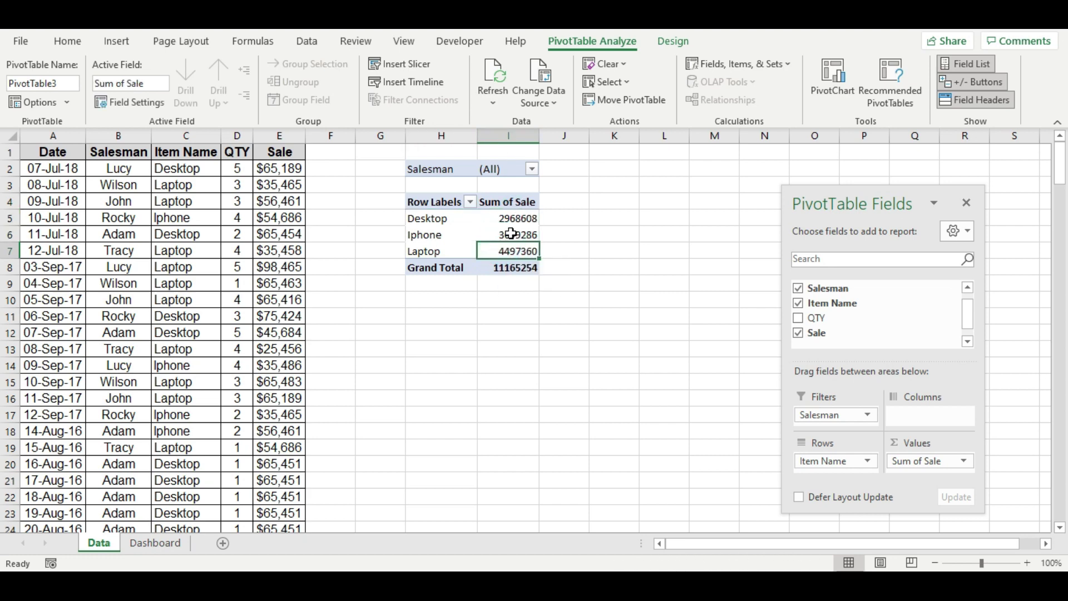
right_click(503, 239)
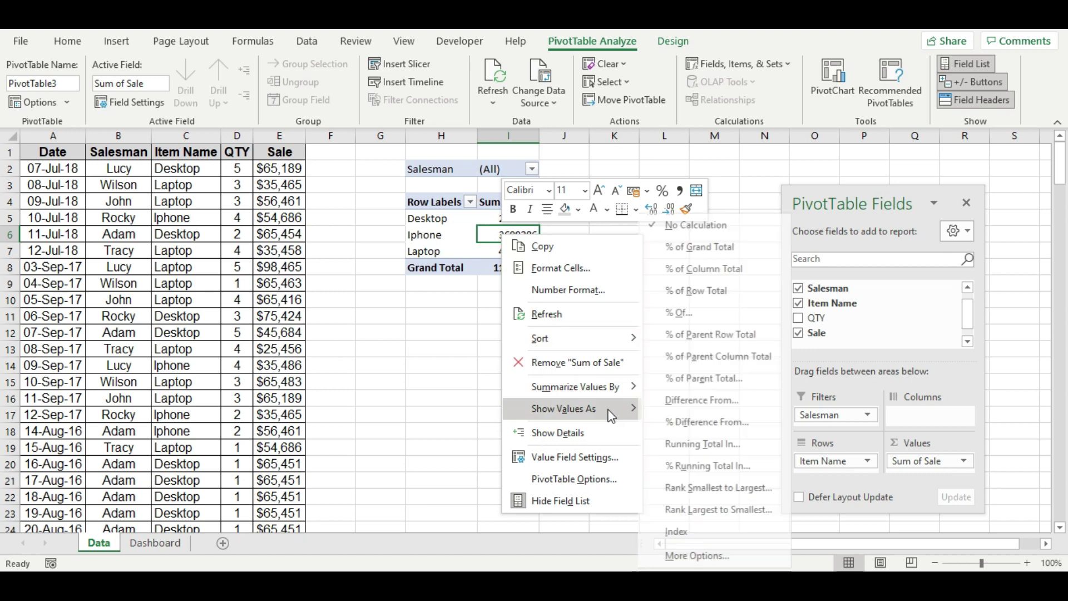
mouse_move(563, 408)
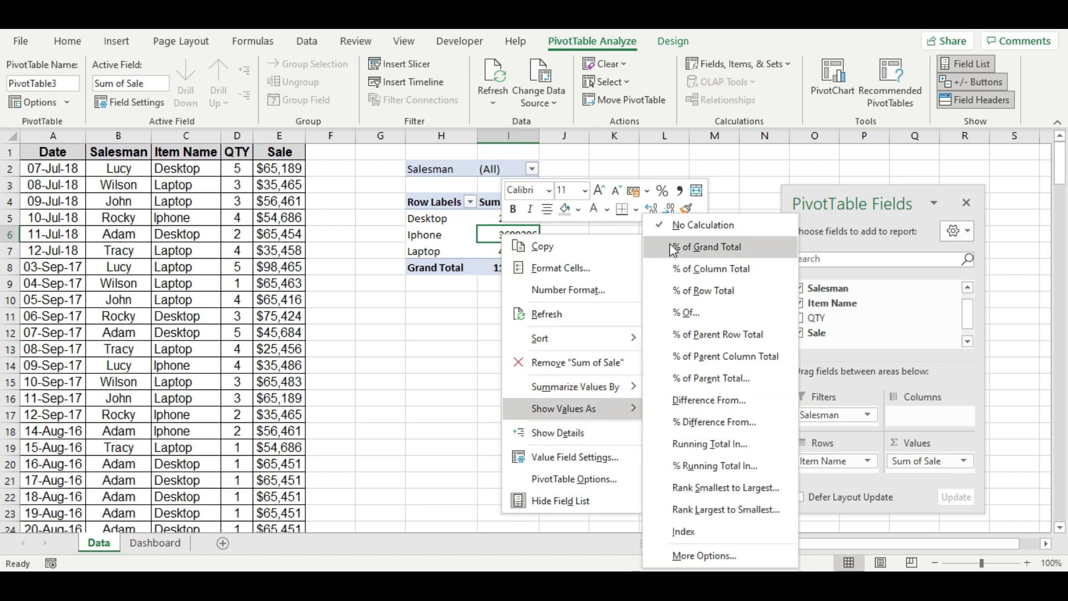
click(690, 272)
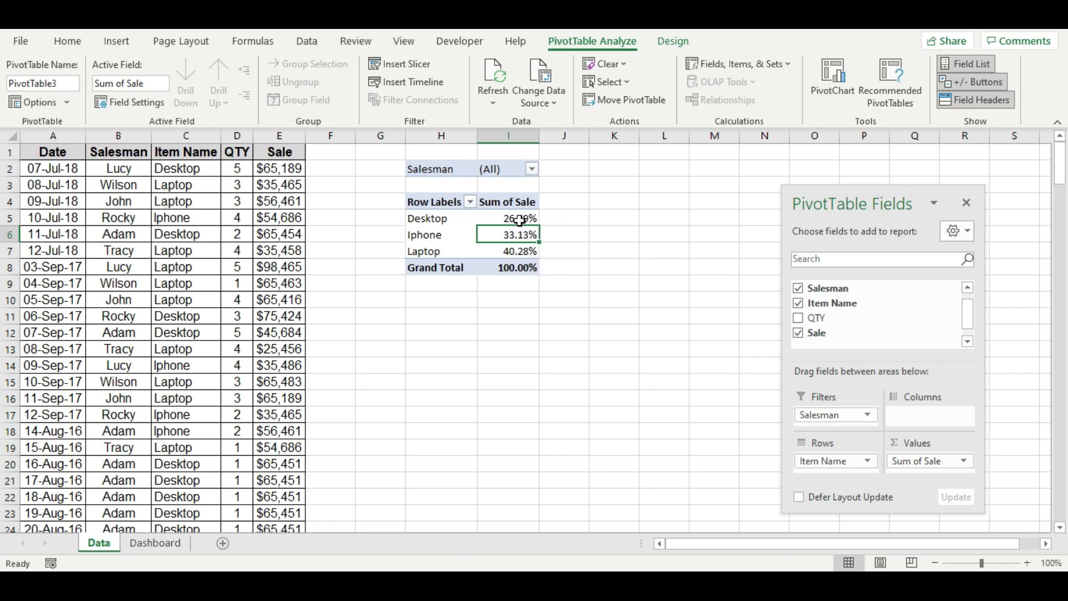
right_click(508, 252)
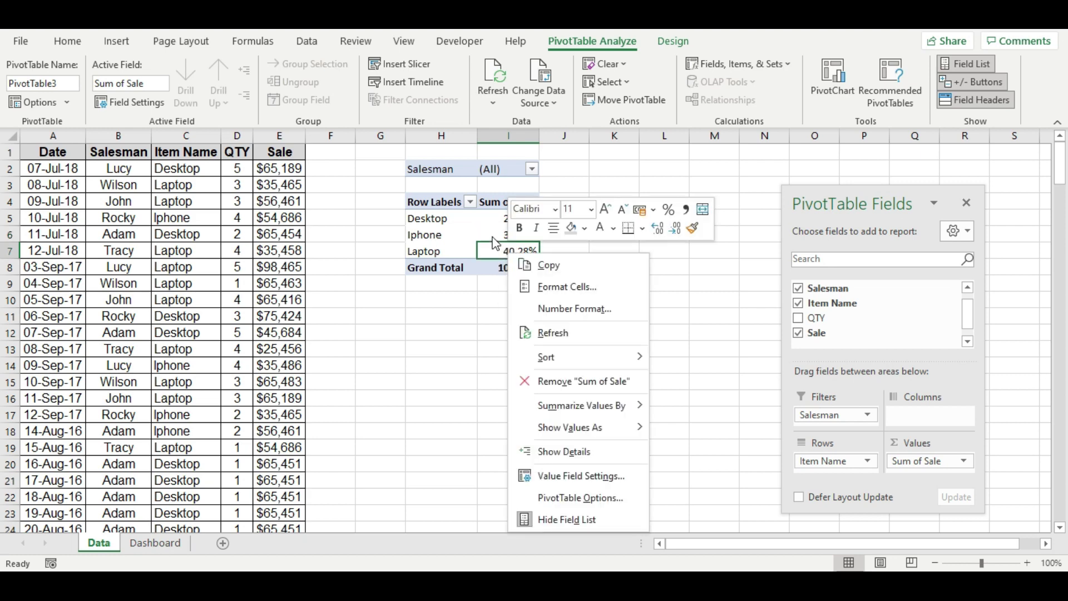
click(493, 232)
right_click(493, 229)
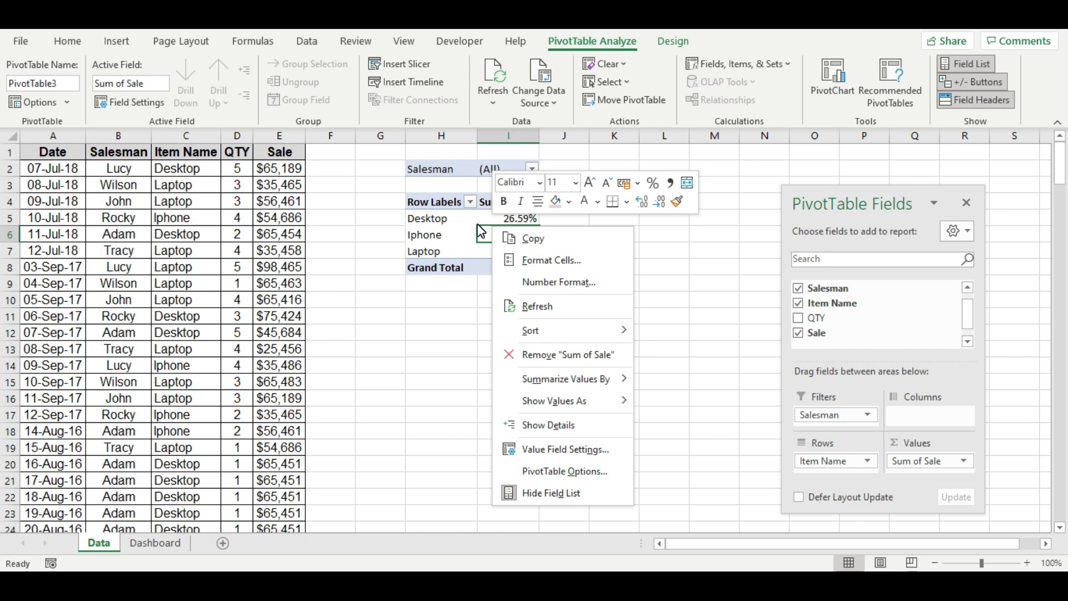
Set the pivot's Percentage number format to 0 decimal places: 27%, 33%, 40%, 100%
click(556, 283)
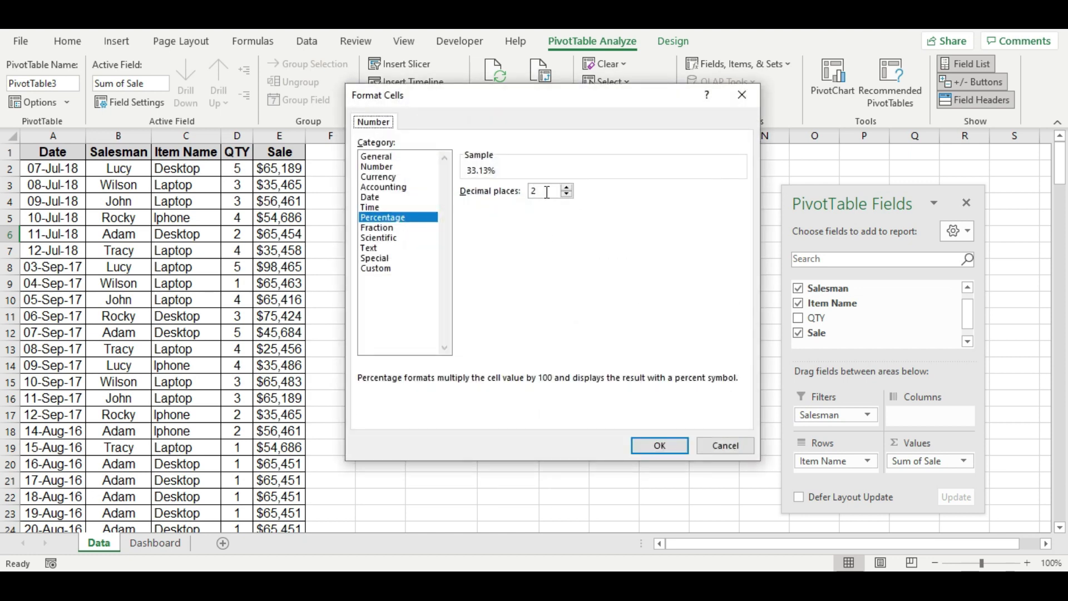
double_click(546, 192)
text(0)
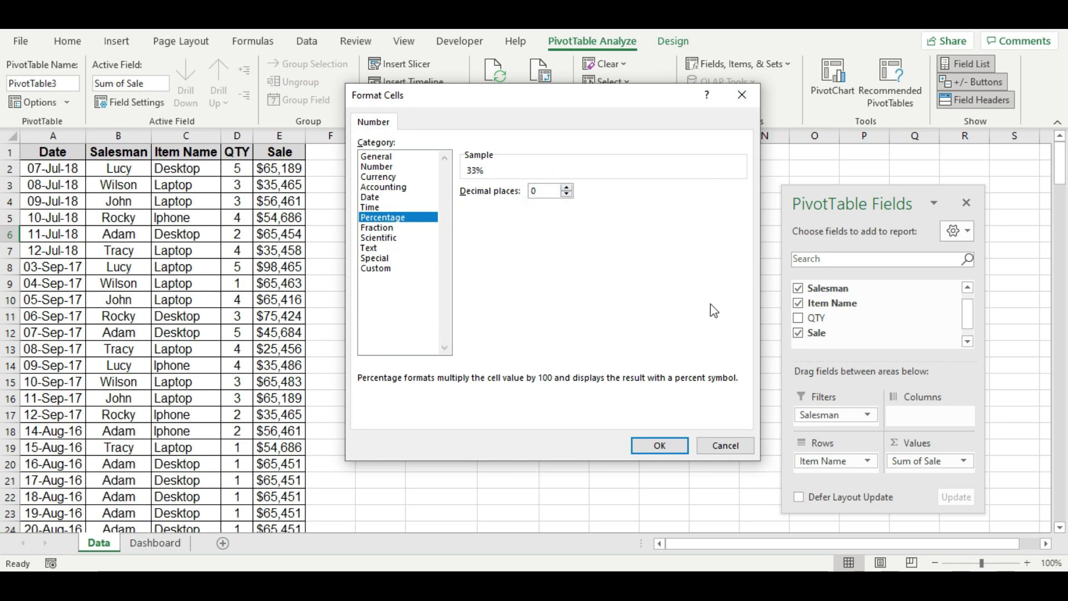
click(659, 445)
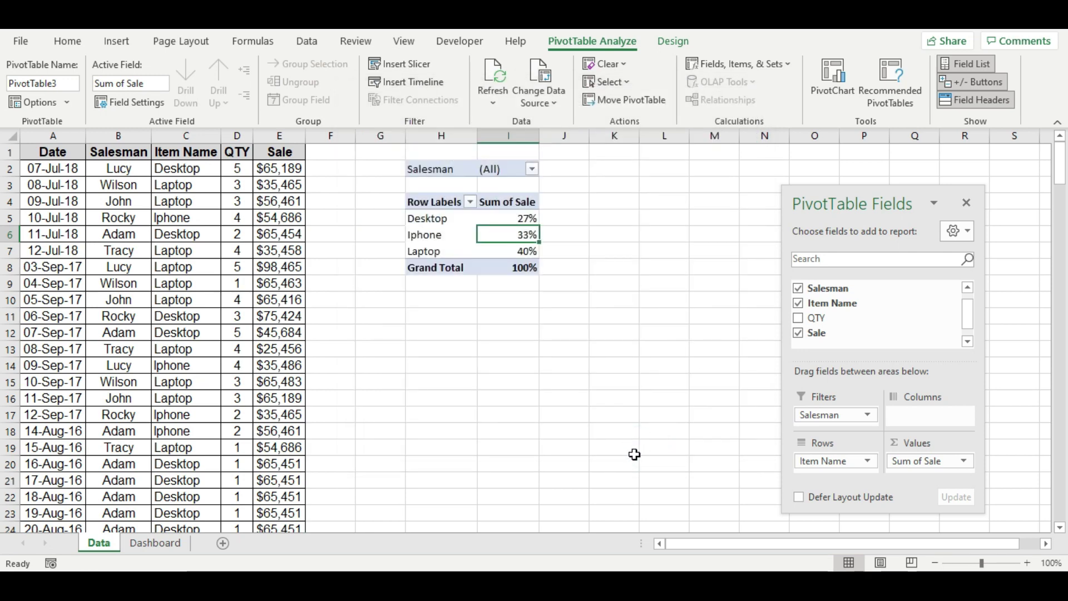
click(441, 316)
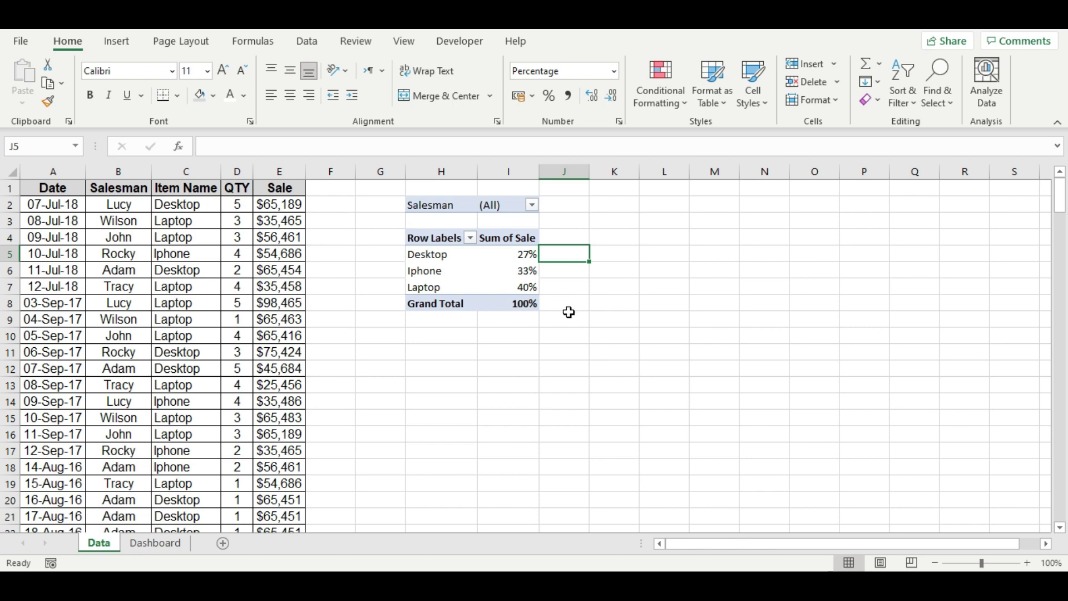
Enter =1-I5 in J5 and fill it down to J7, giving 73%, 67% and 60%
text(=)
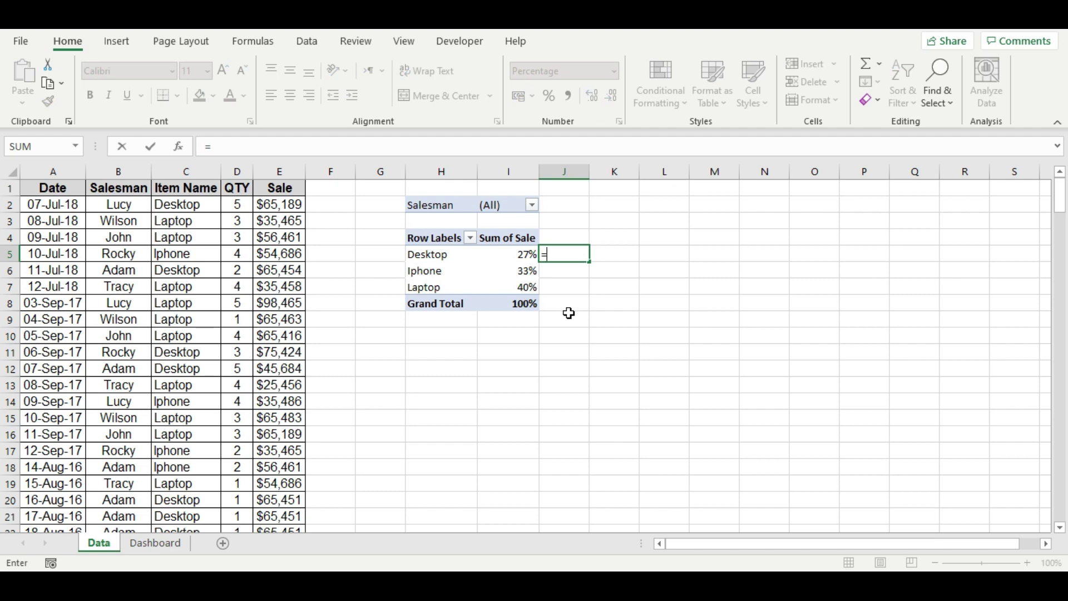
text(1-)
click(513, 255)
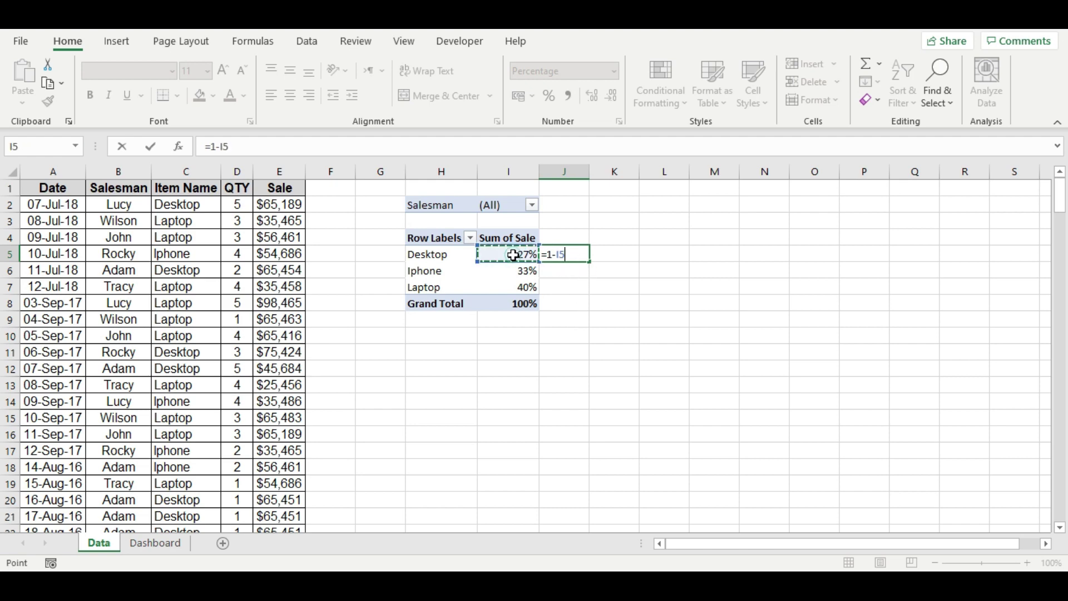
key(Return)
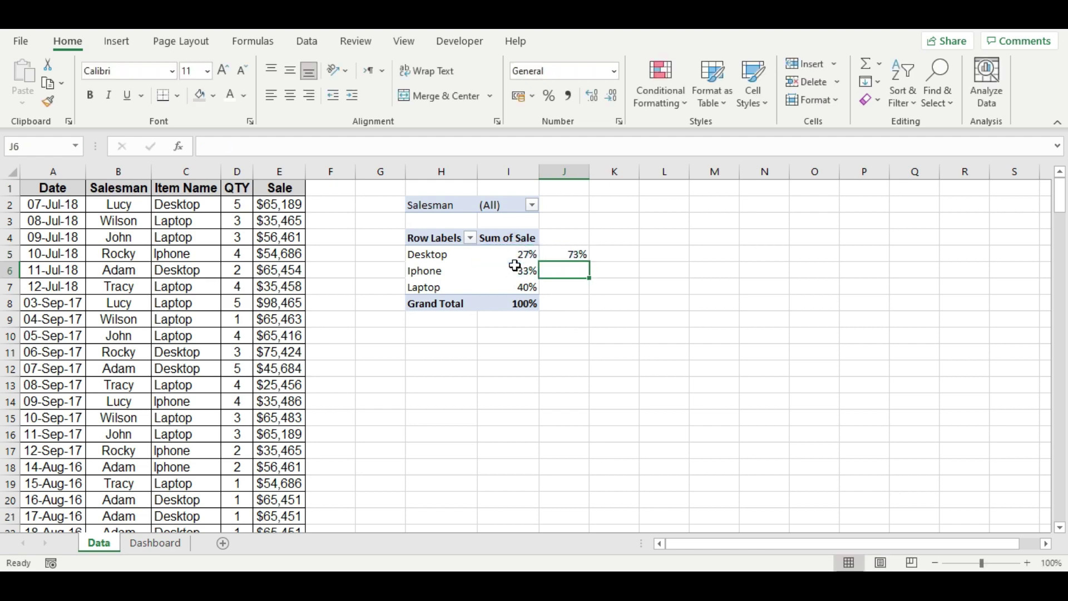
click(578, 255)
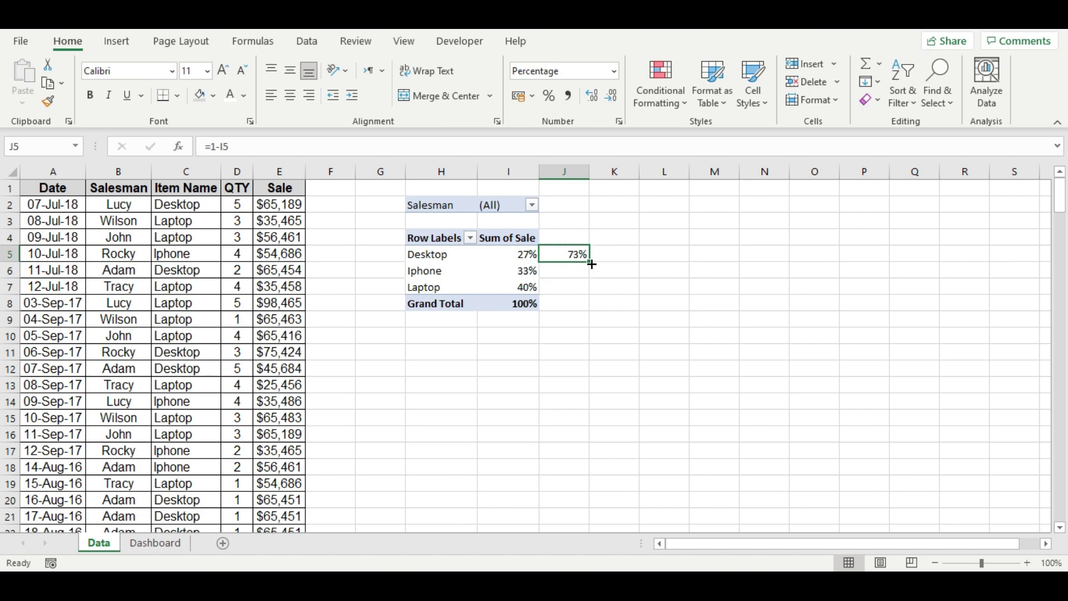
drag(589, 264, 589, 297)
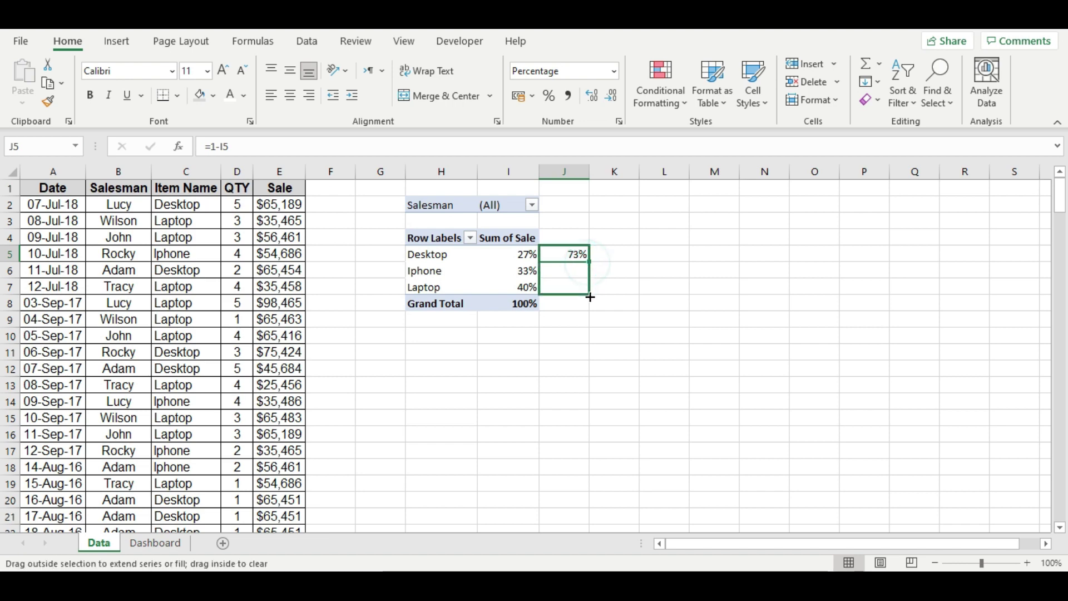
click(611, 270)
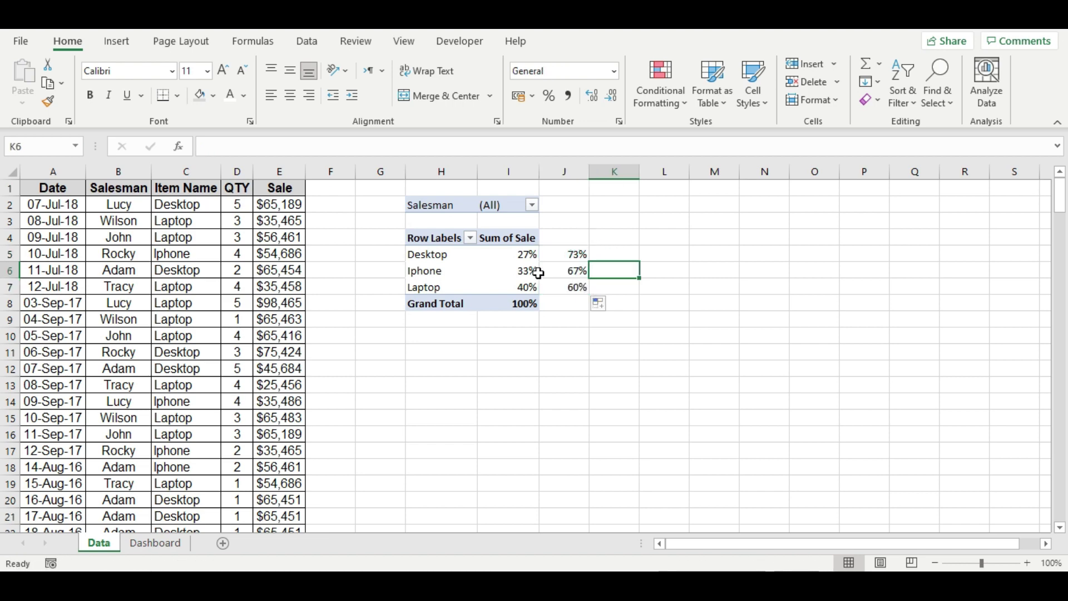
Filter the pivot's Salesman field to Adam: Desktop 50%, Iphone 35%, Laptop 14%
click(532, 205)
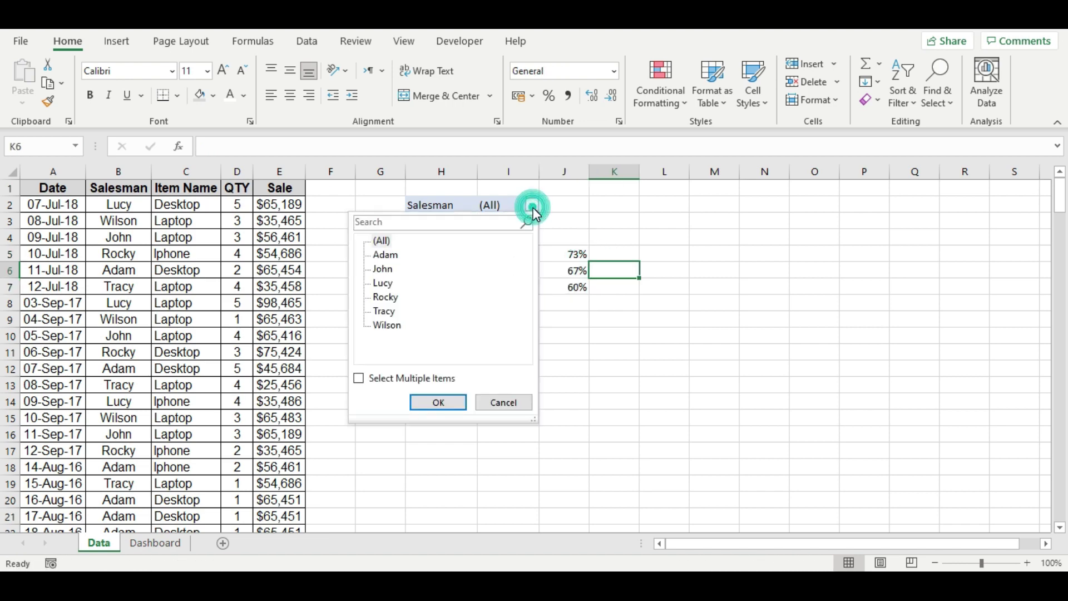
click(392, 256)
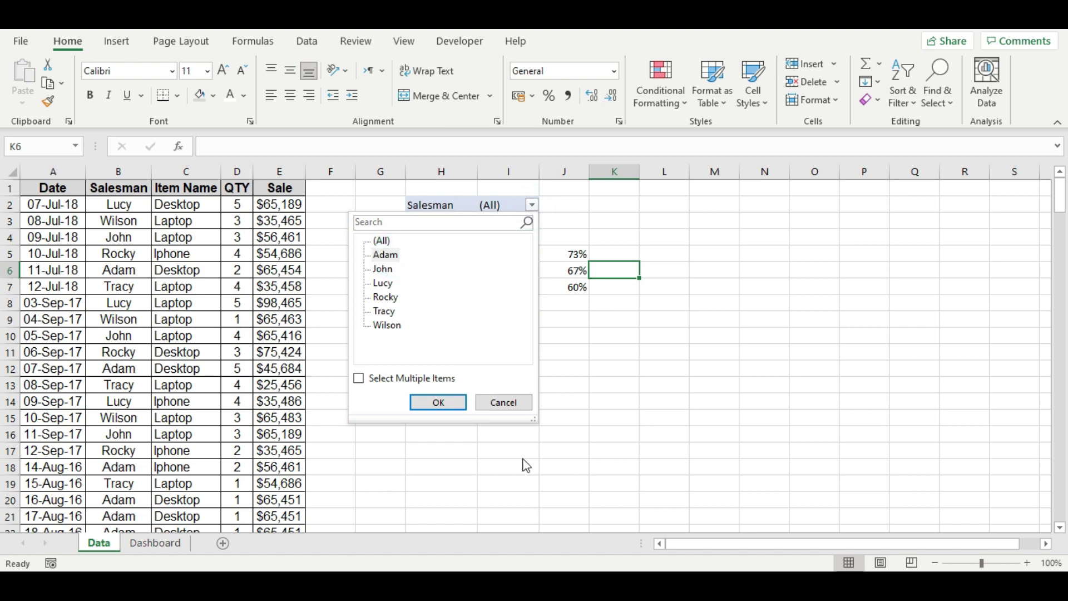
click(439, 403)
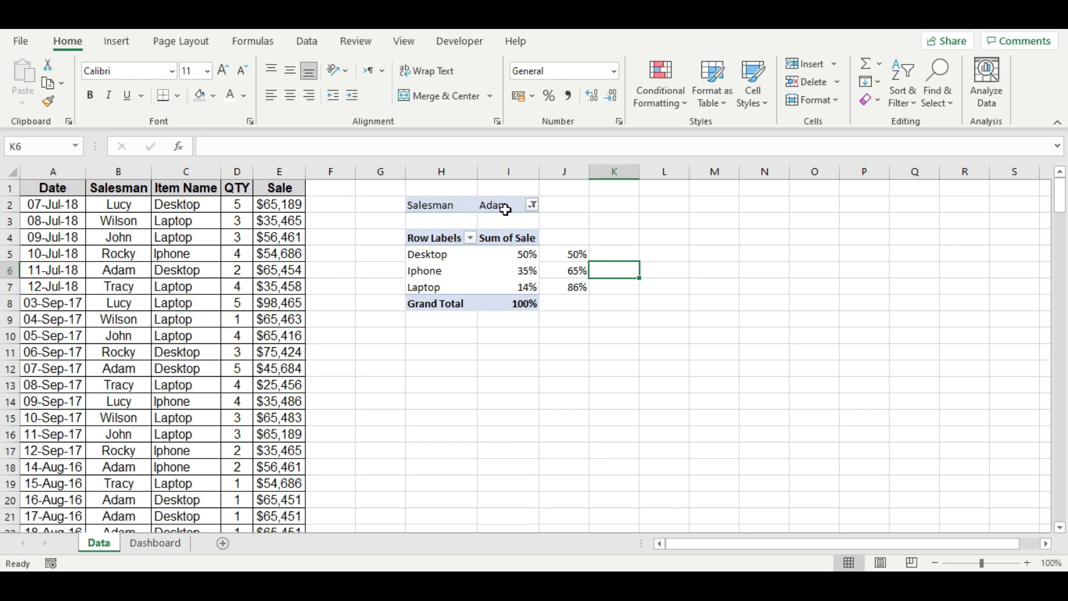
click(532, 205)
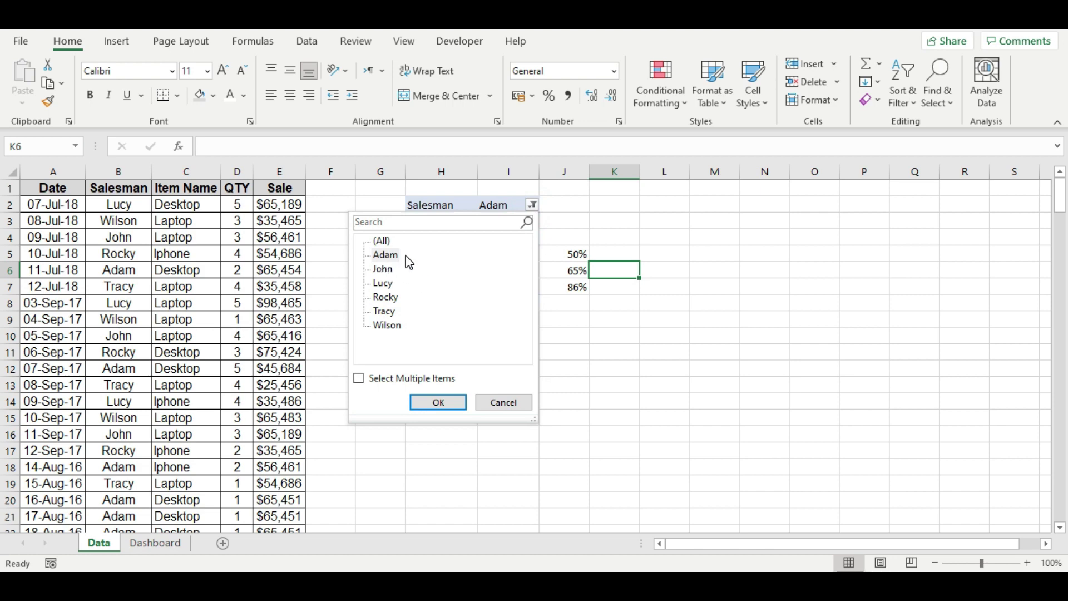
click(492, 406)
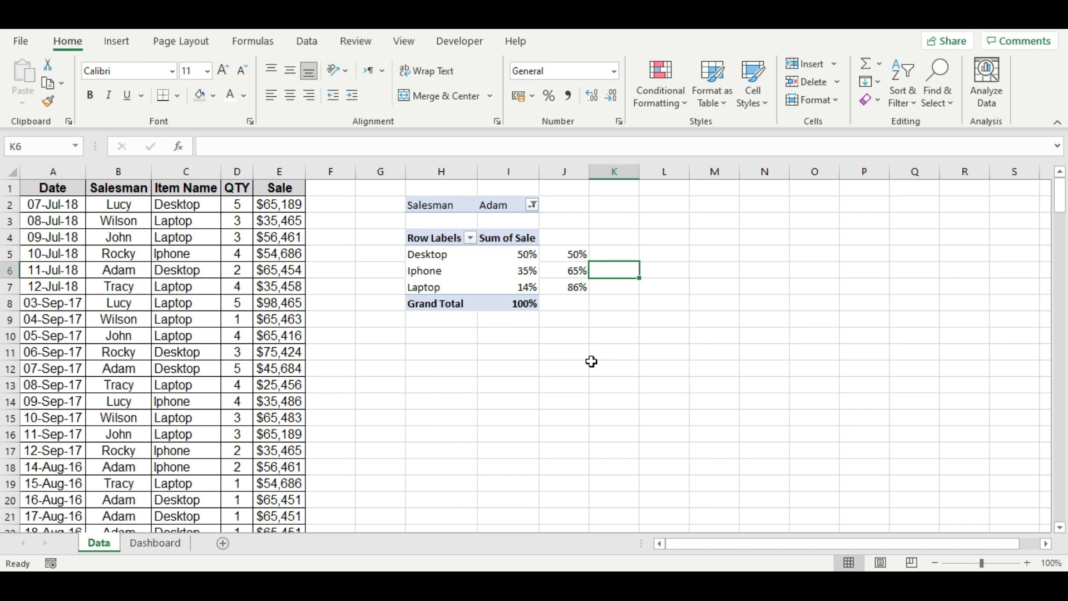
click(575, 204)
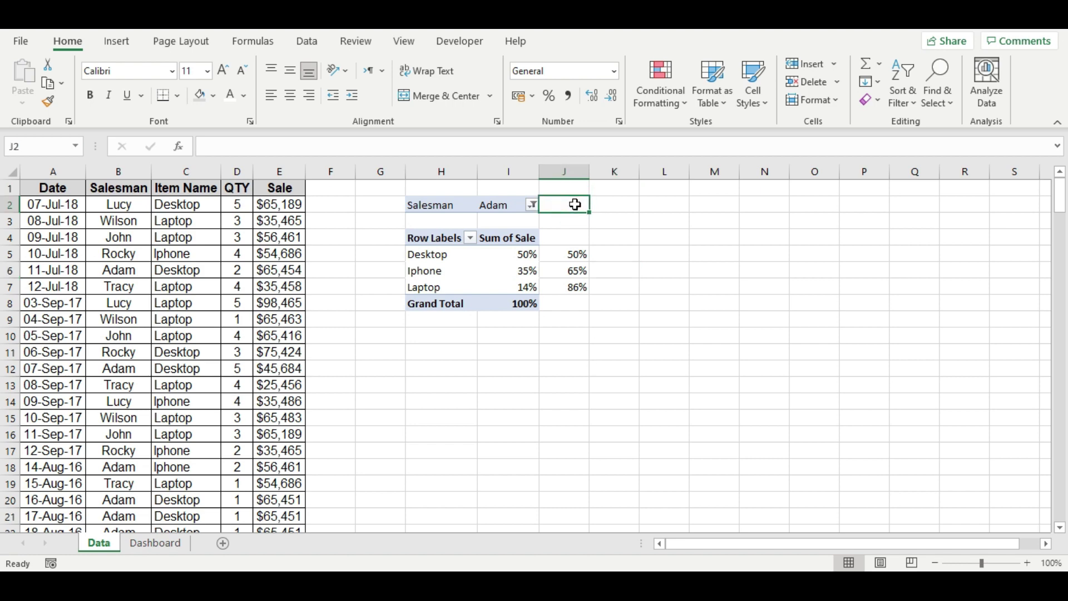
Enter ="Sales Of "&I2 in J2 so the title reads Sales Of Adam
text(=)
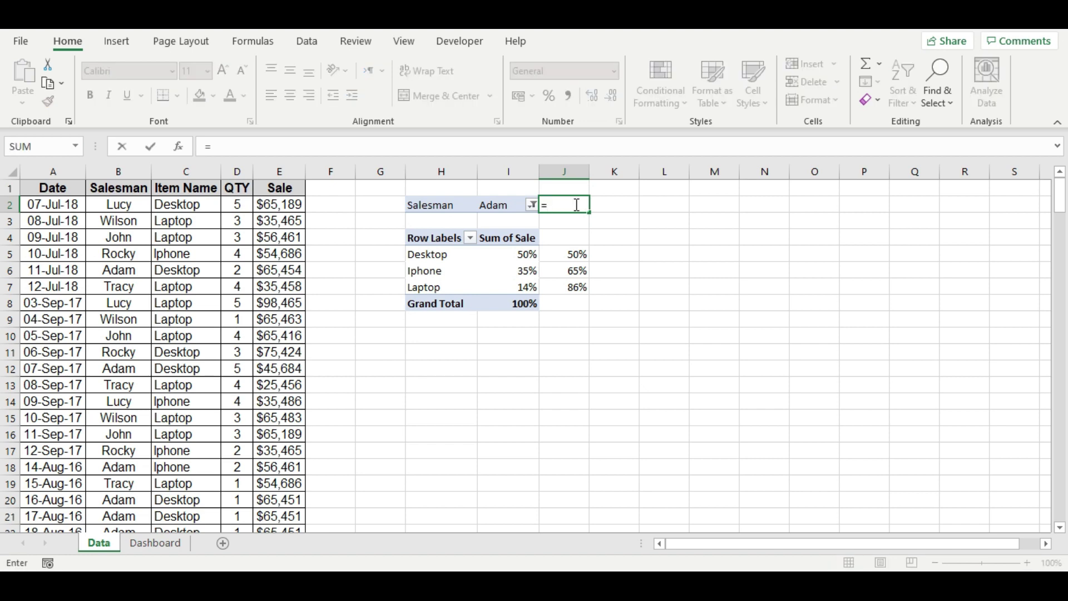
text("")
text(les )
text(Of "&)
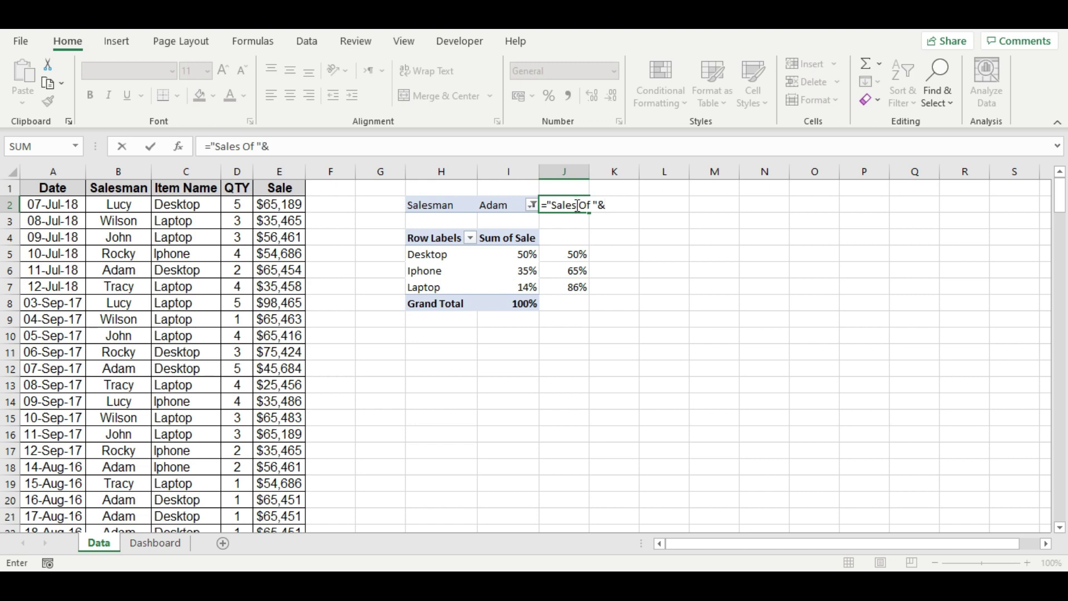
click(497, 205)
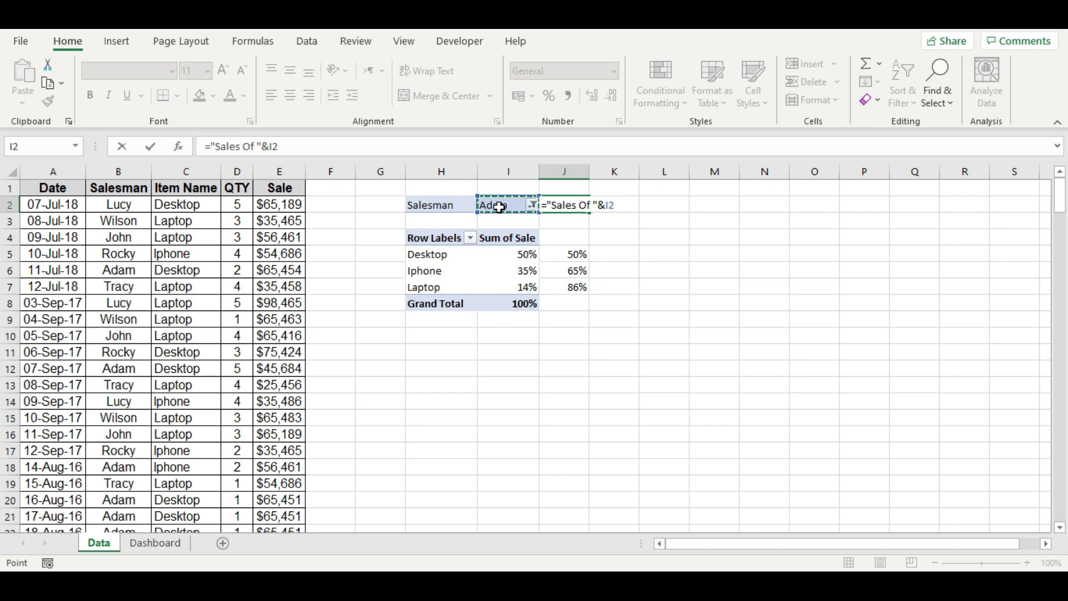
key(Return)
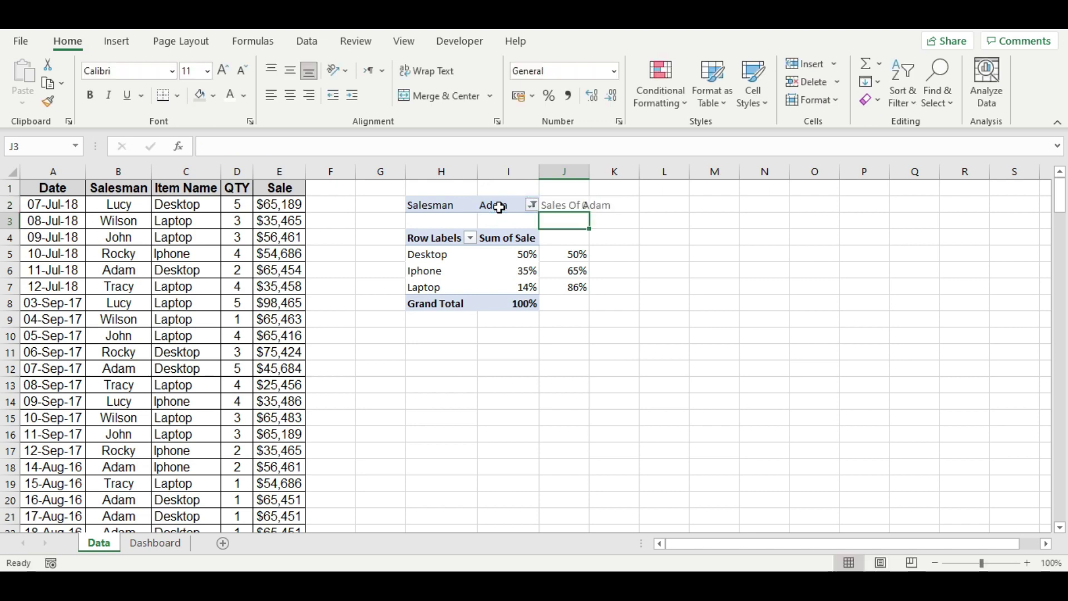
click(564, 206)
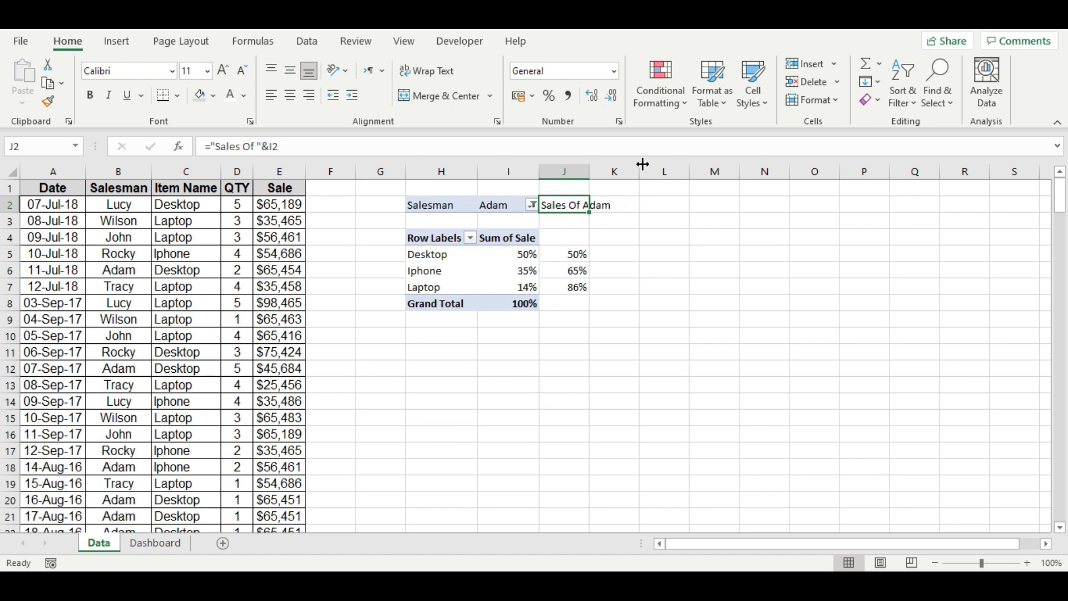
Add a Salesman slicer to the sheet from the PivotTable Fields list
click(503, 260)
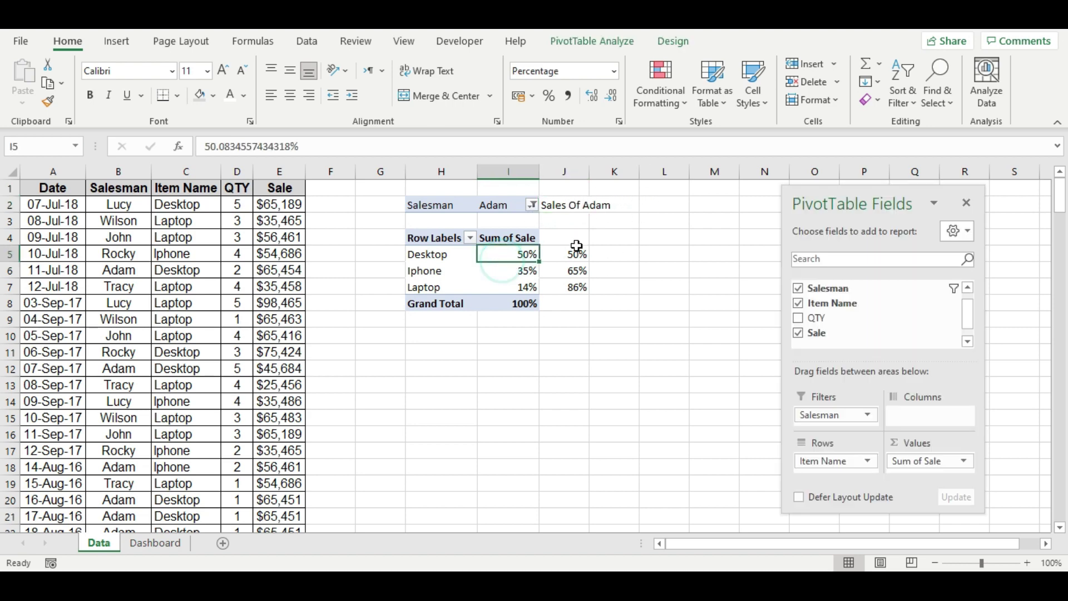
scroll(972, 321, down, 2)
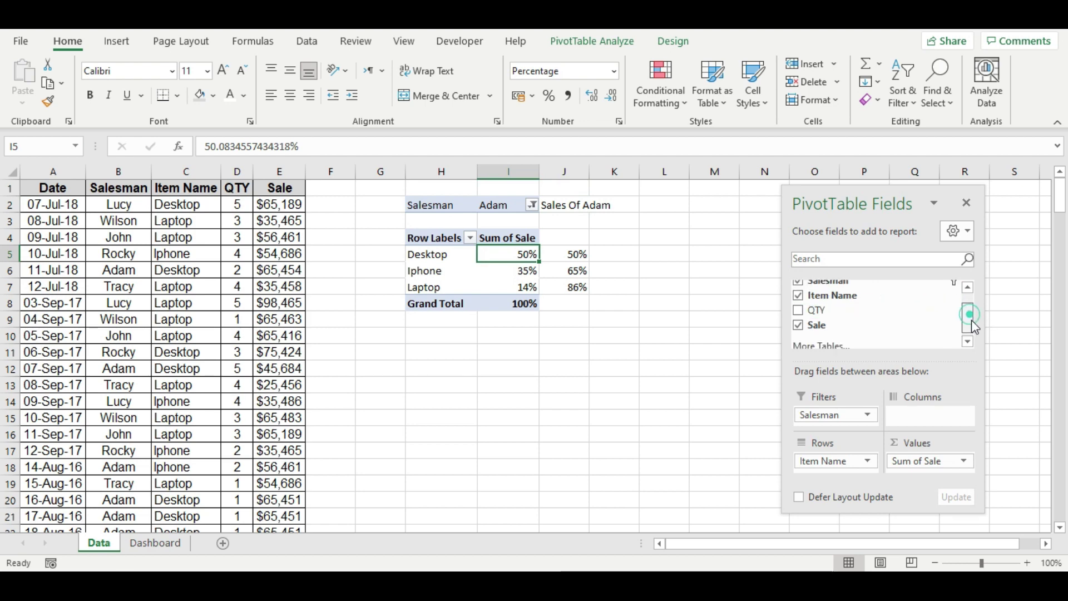
drag(974, 330, 967, 310)
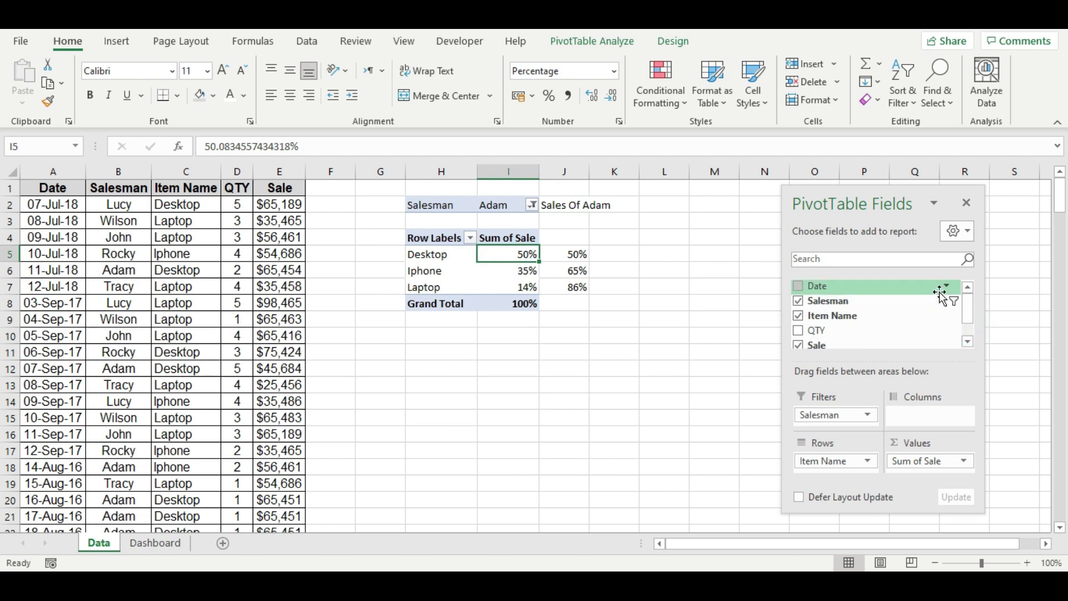
scroll(956, 303, down, 1)
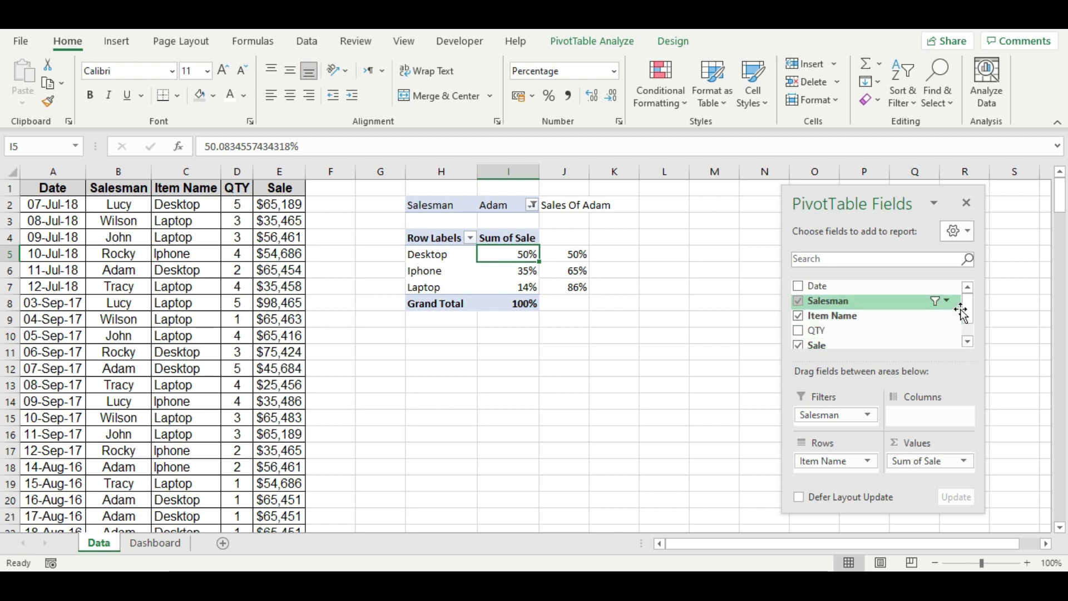
scroll(963, 306, up, 1)
mouse_move(967, 309)
mouse_down()
mouse_move(976, 328)
mouse_move(970, 307)
mouse_up()
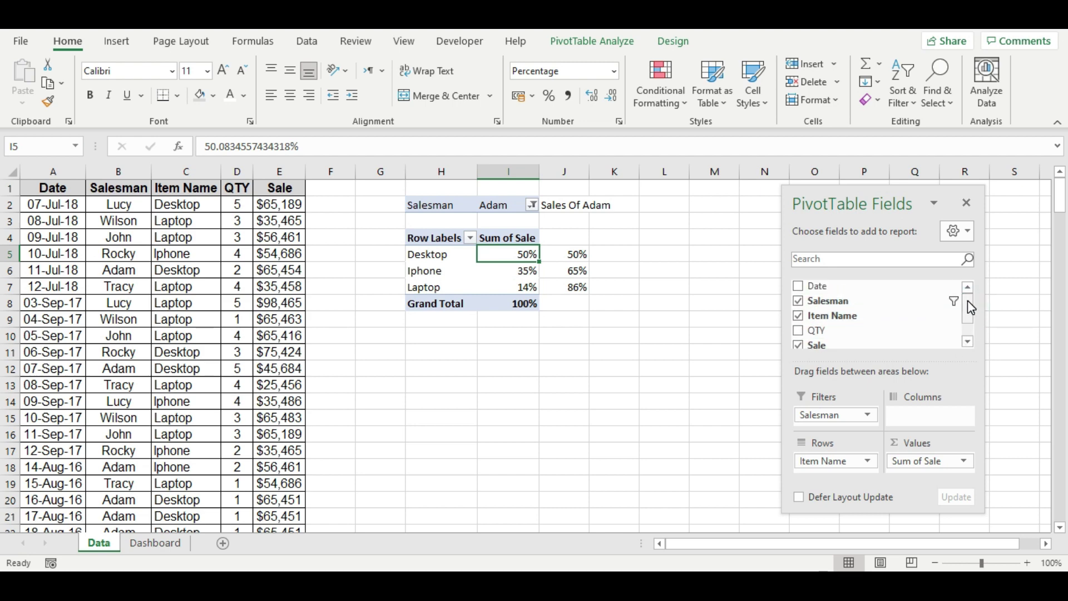
right_click(823, 303)
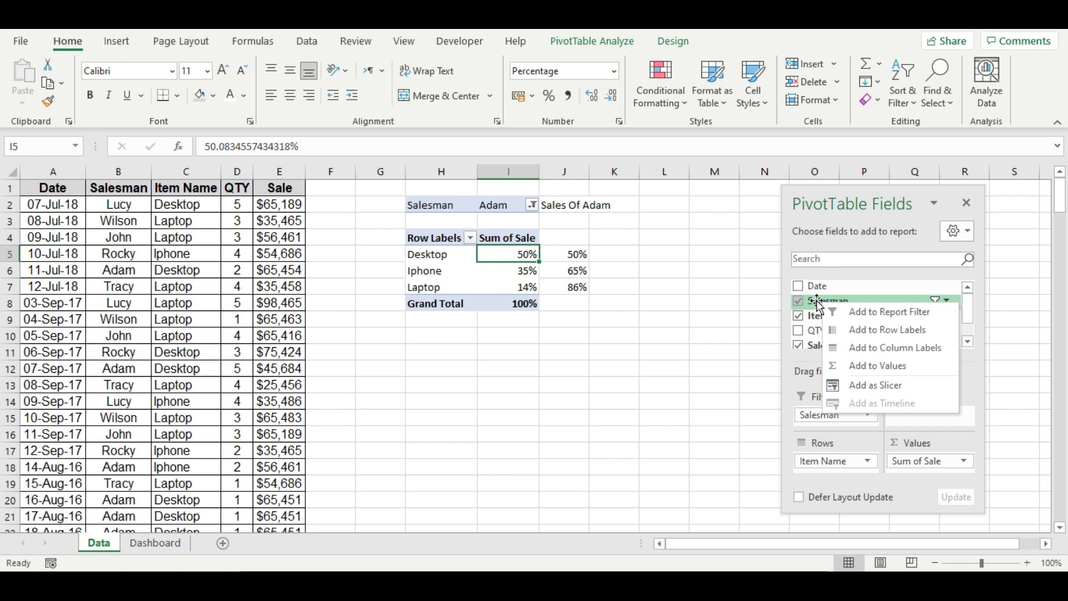
click(882, 388)
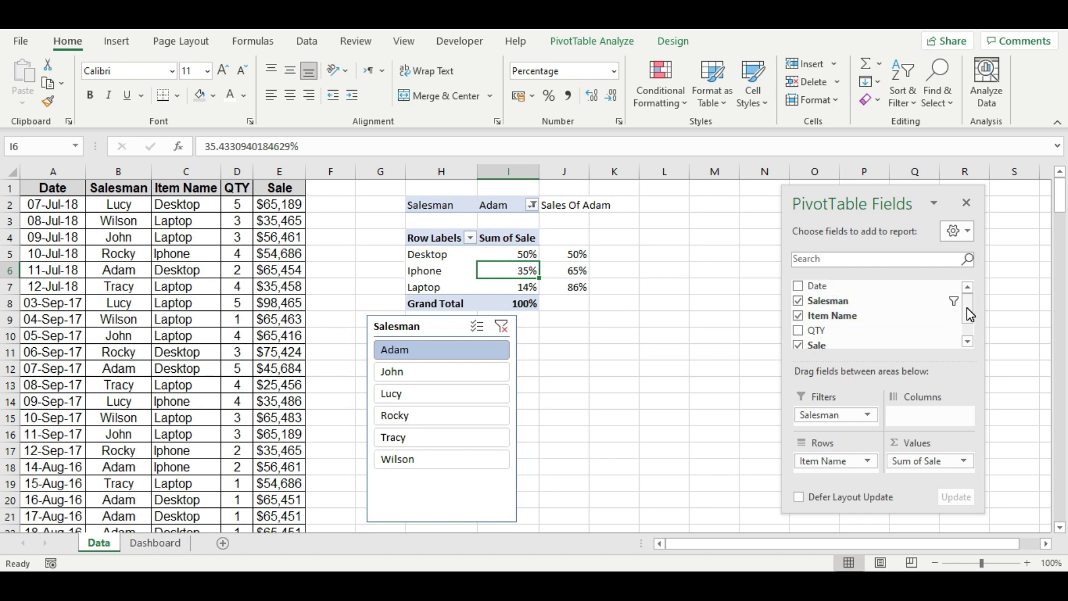
drag(970, 314, 973, 328)
scroll(899, 281, up, 2)
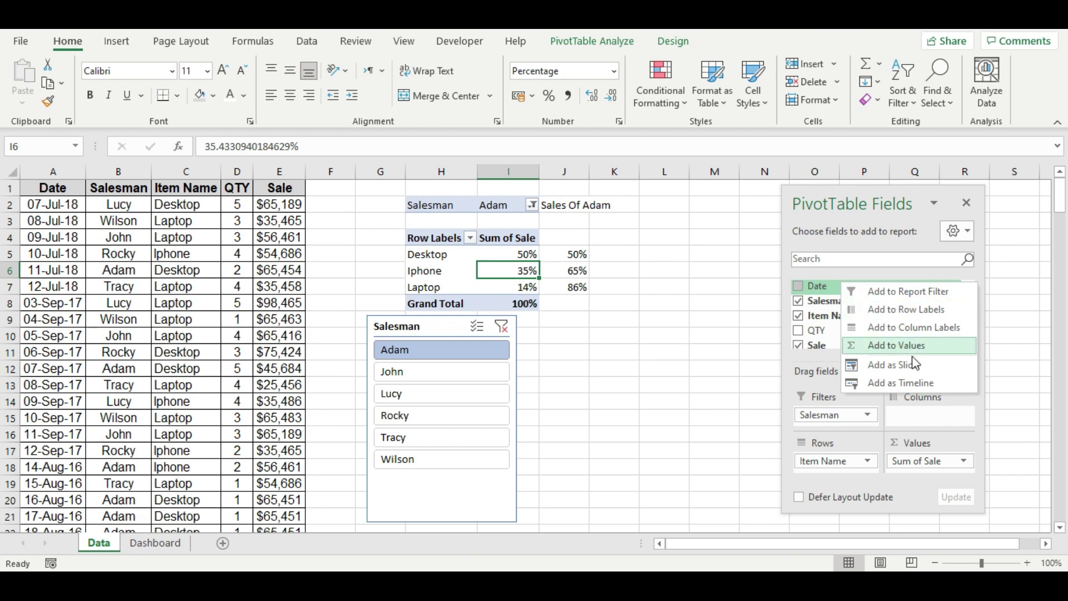
Insert a Date timeline and drag it beside the Salesman slicer, below the pivot table
click(910, 383)
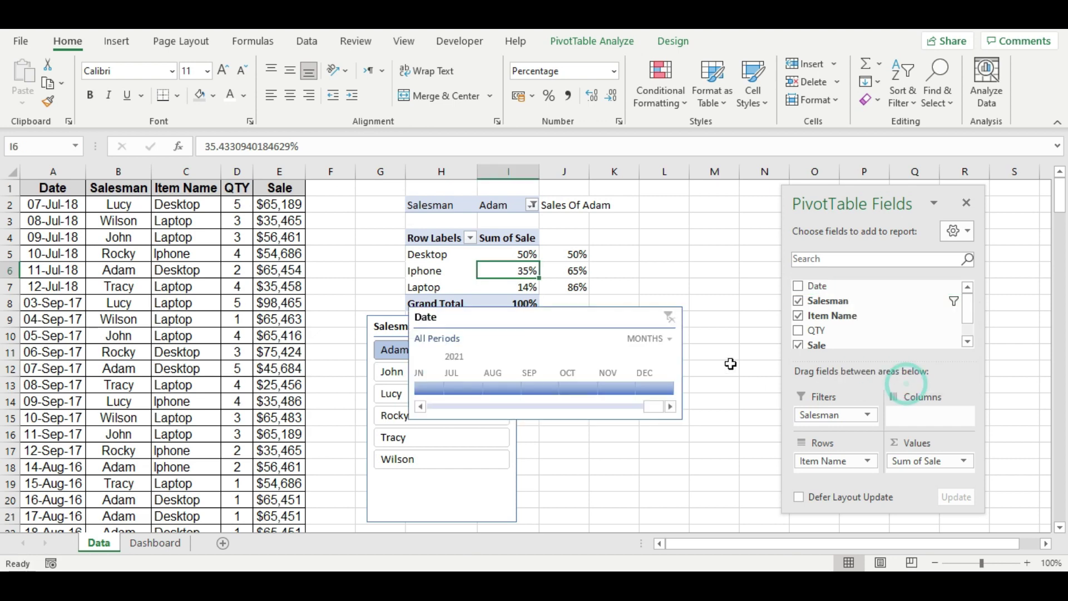
click(522, 318)
drag(560, 346, 670, 397)
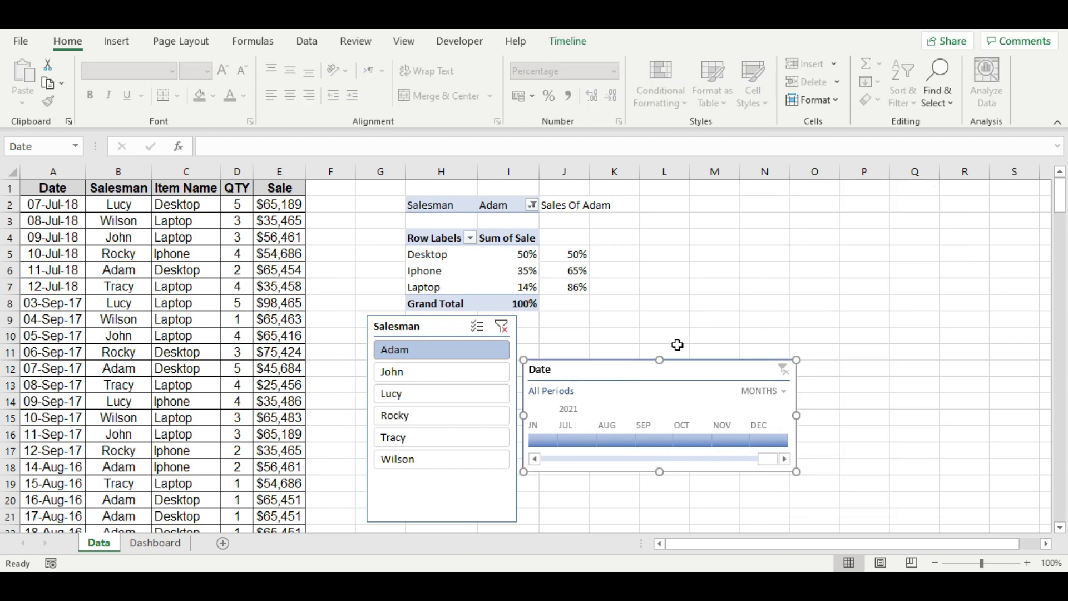
drag(656, 376, 759, 345)
drag(418, 322, 434, 331)
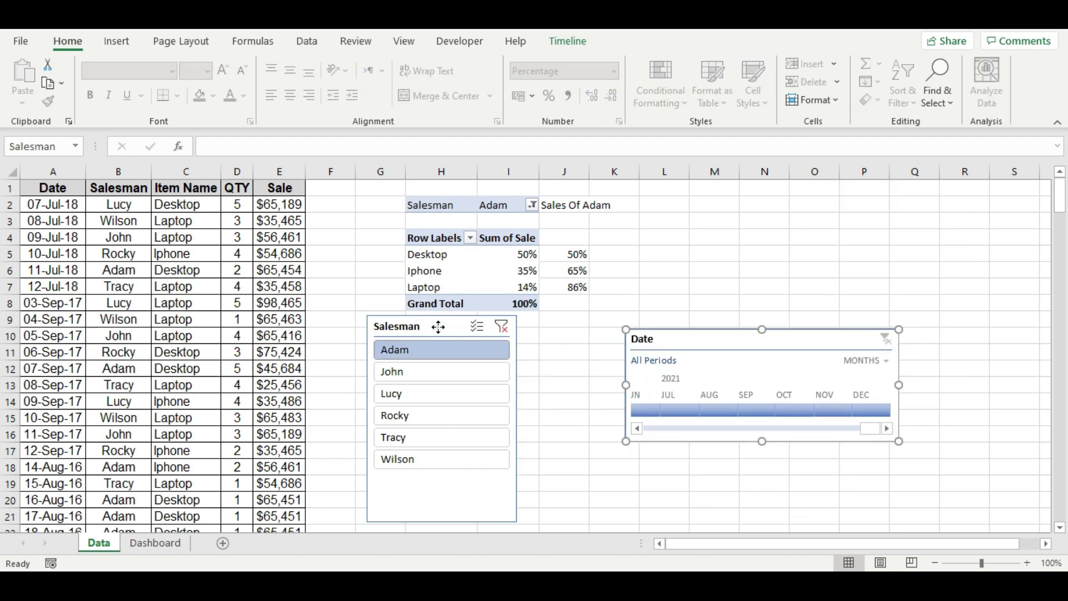
Set the Salesman slicer's number of columns to 3 in Format Slicer
right_click(433, 325)
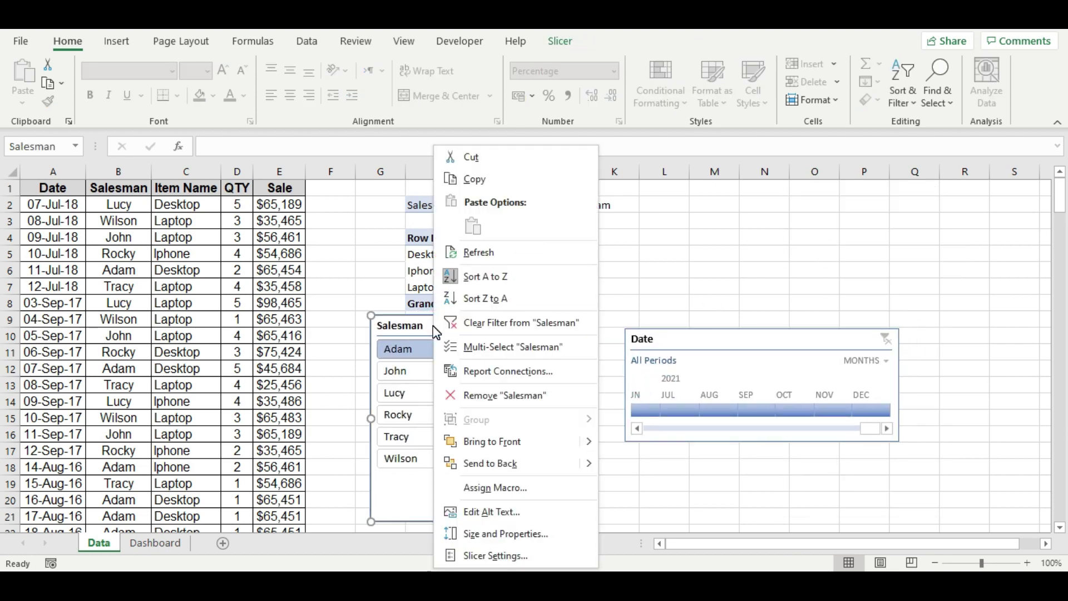
click(490, 535)
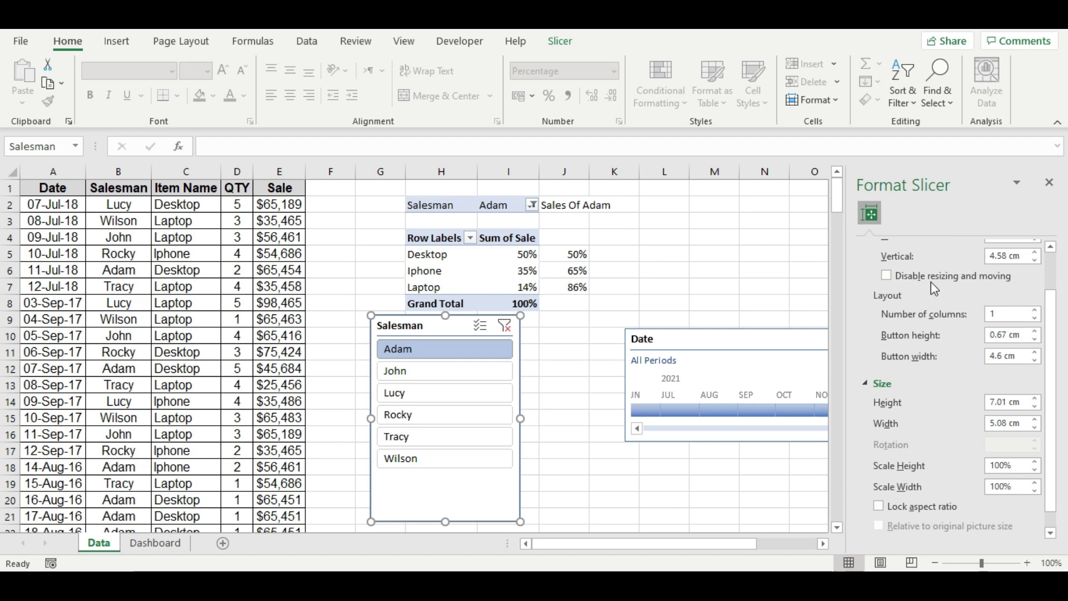
click(863, 246)
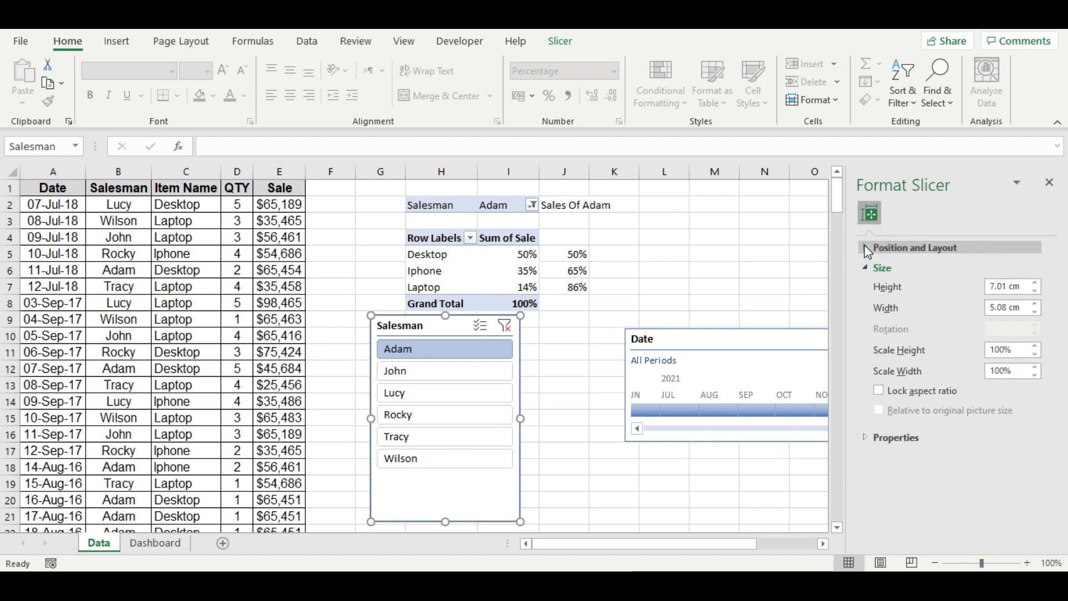
click(865, 247)
click(923, 365)
text(3)
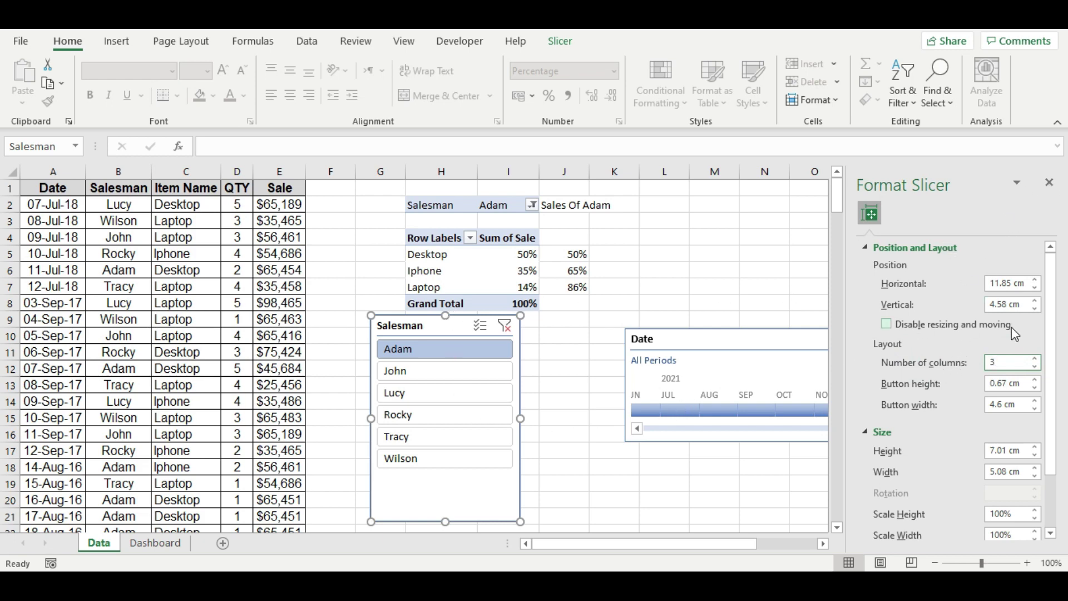
key(Return)
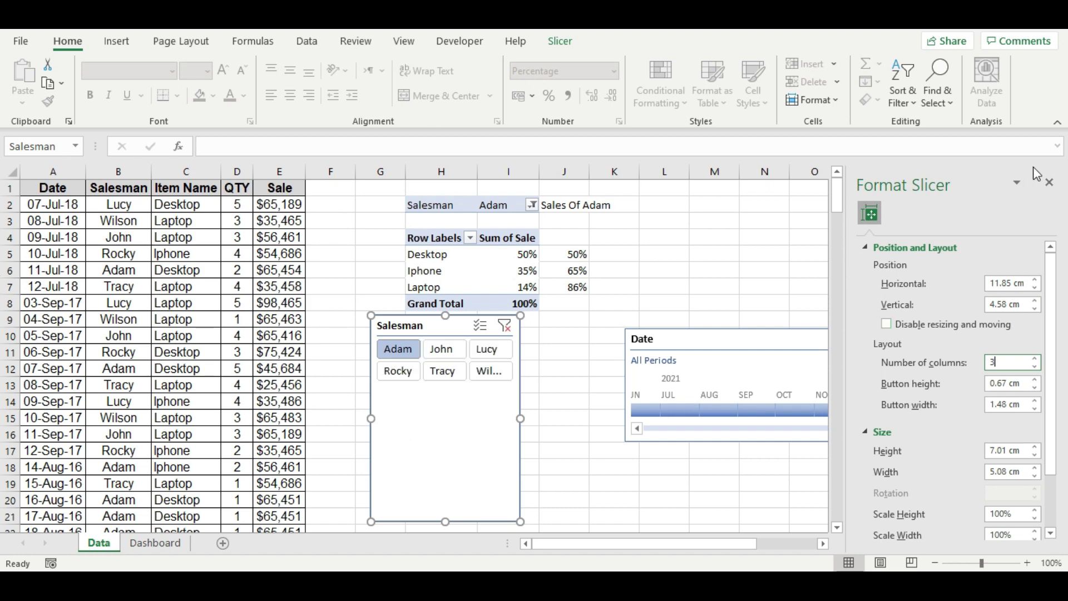
click(1048, 182)
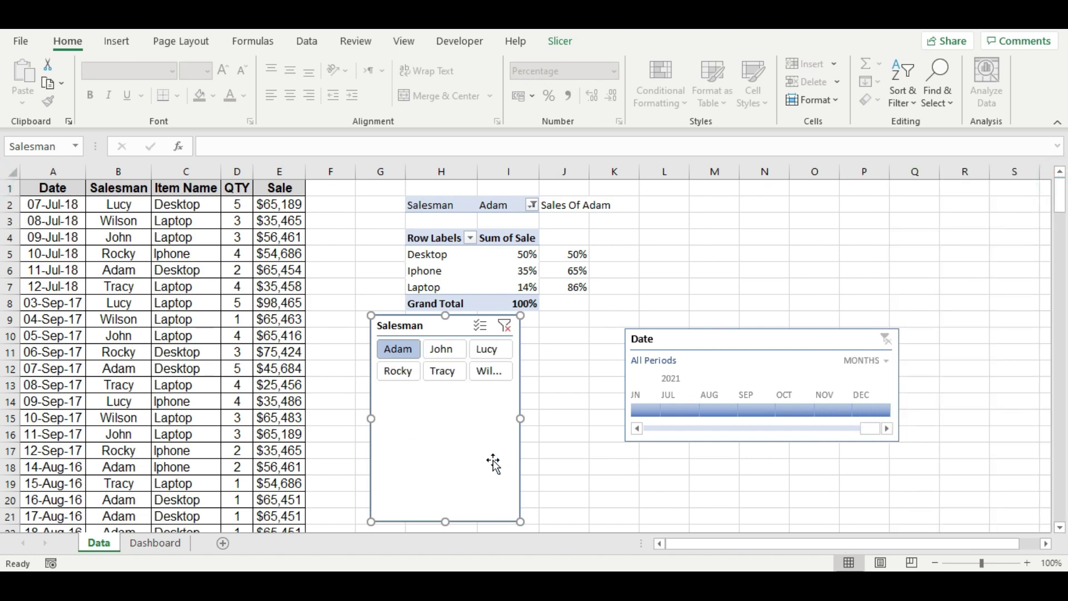
Widen, shorten and align the slicer level with the Date timeline, then go to the Dashboard sheet
drag(520, 418, 581, 418)
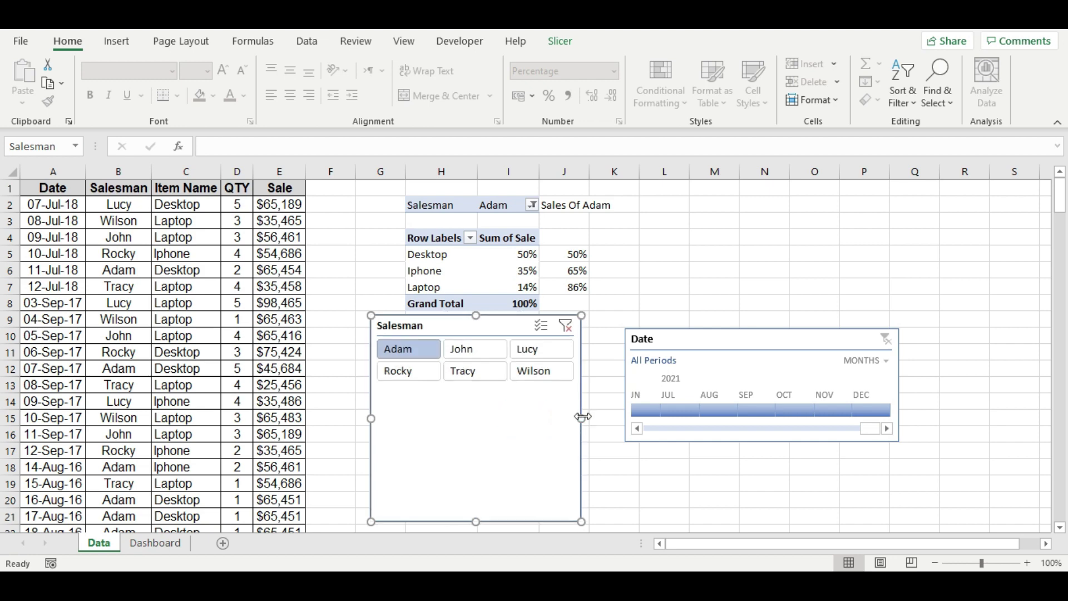
drag(477, 521, 477, 517)
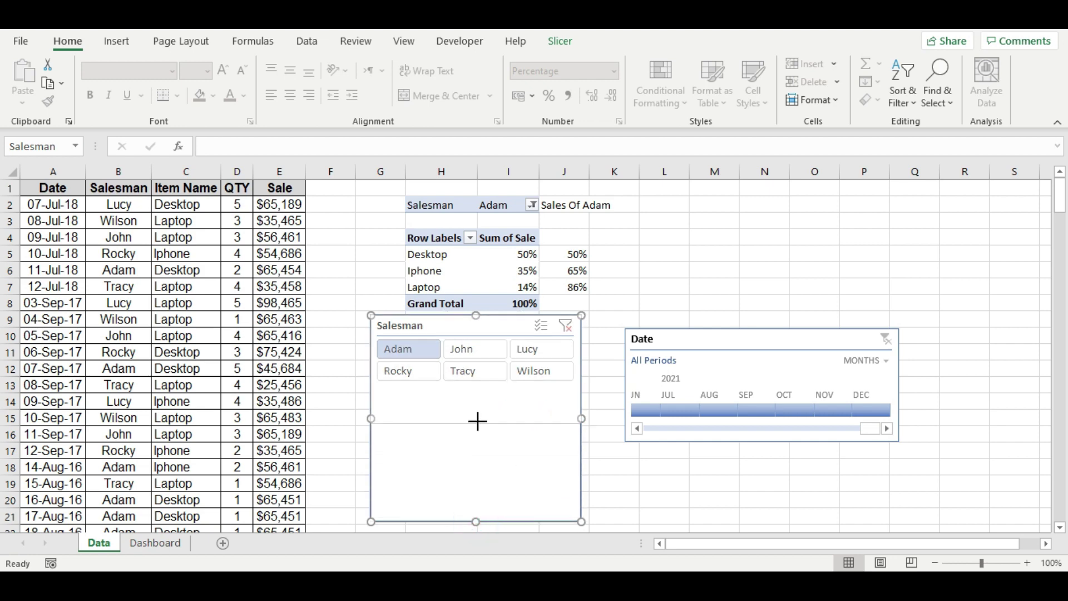
drag(487, 441, 487, 426)
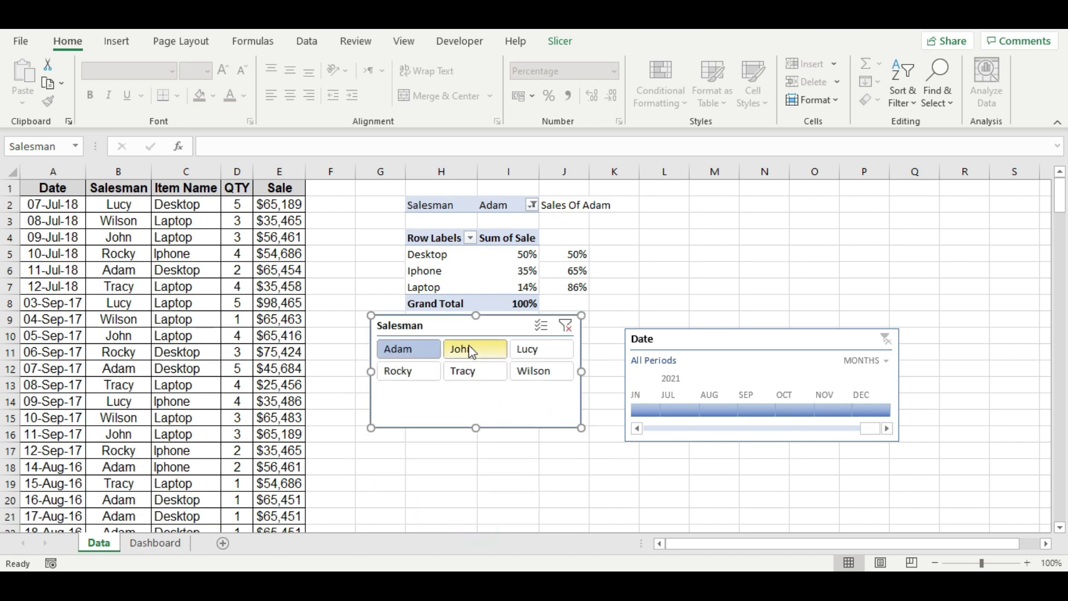
drag(472, 326, 483, 341)
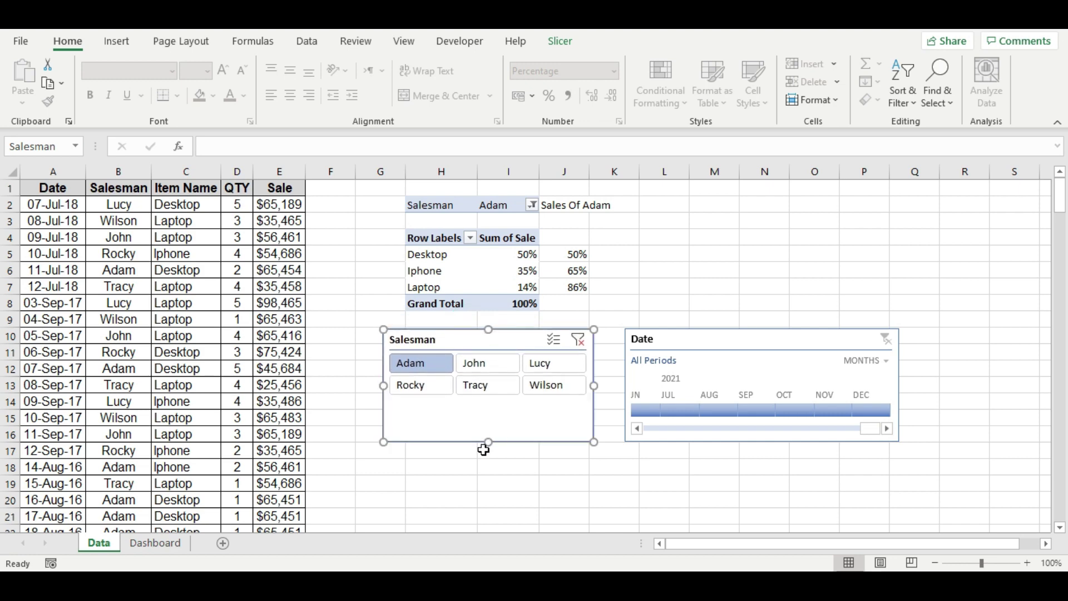
click(578, 501)
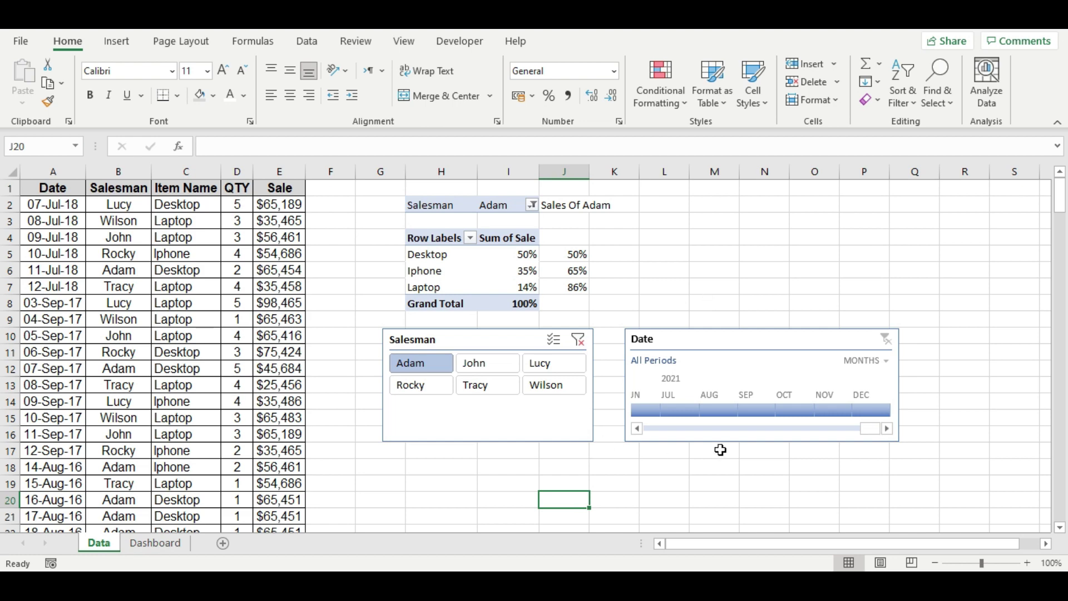
click(153, 549)
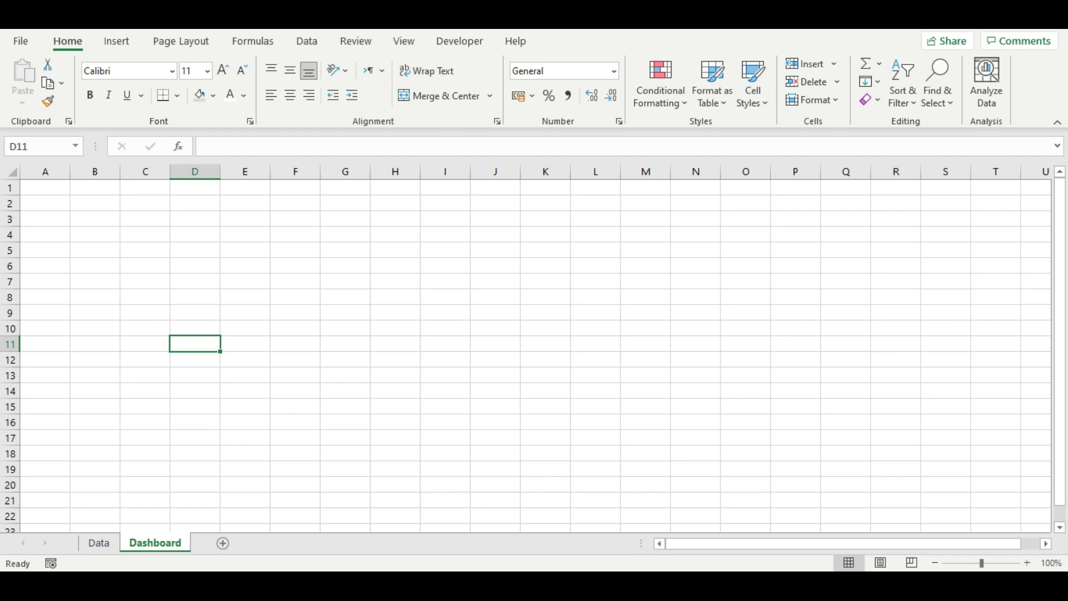
Insert a blank Doughnut chart from Insert > Pie/Doughnut with cell C5 selected
click(189, 285)
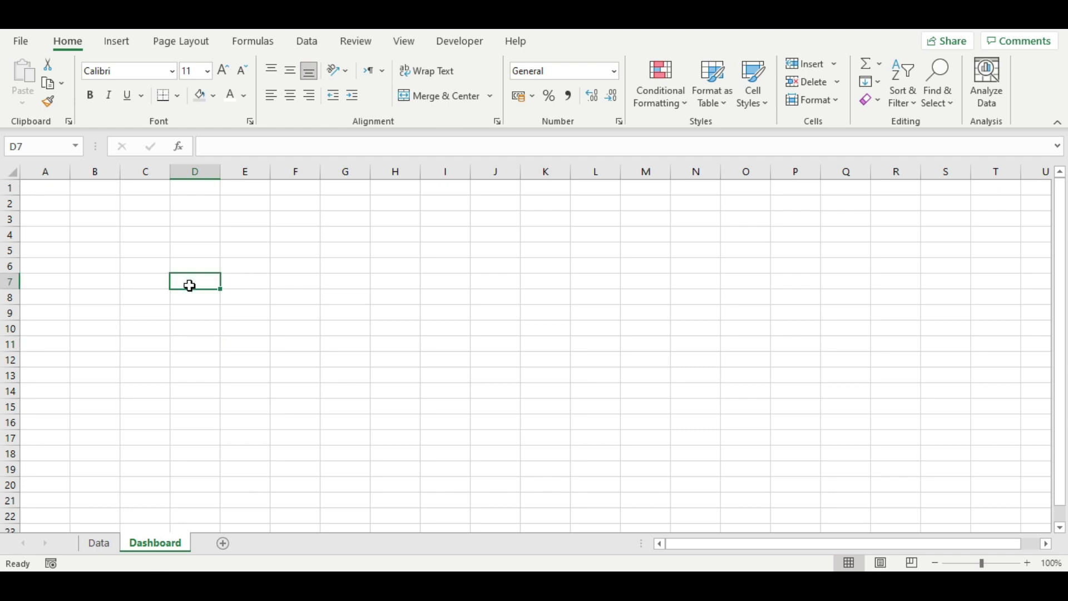
click(153, 247)
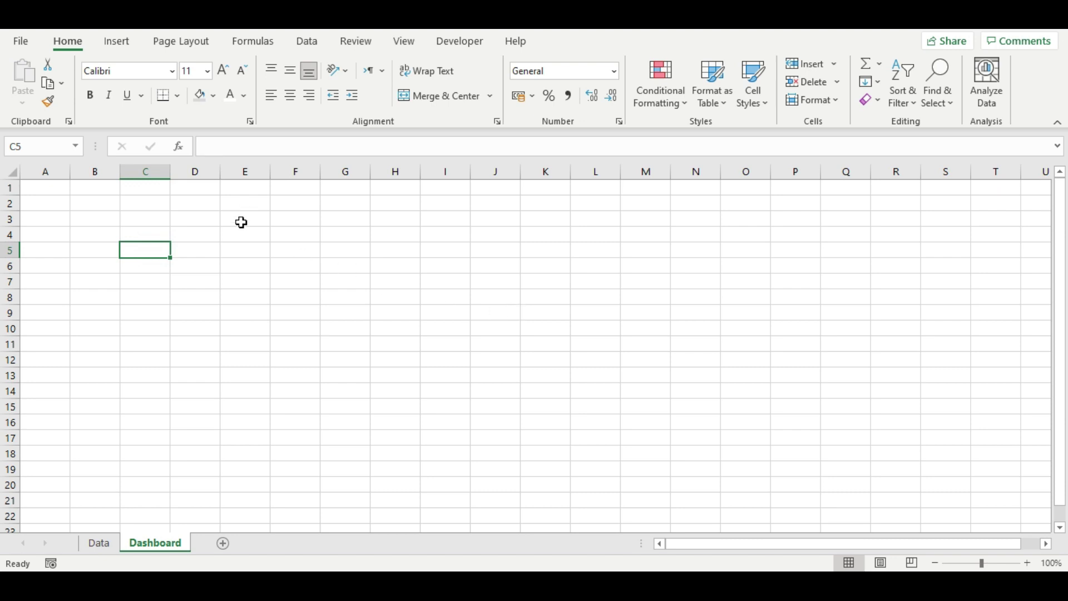
click(114, 51)
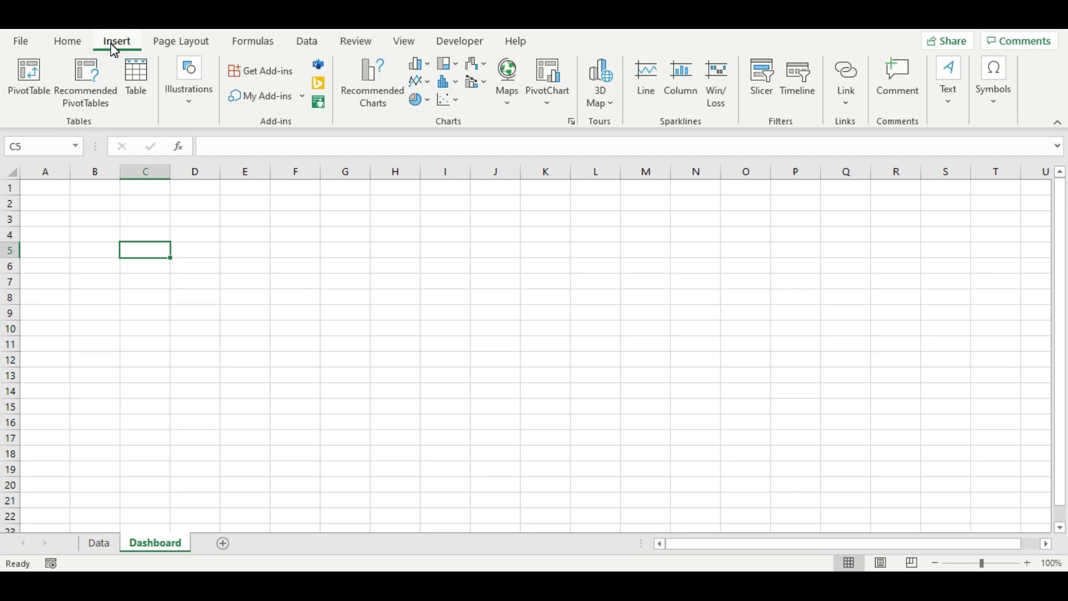
click(432, 108)
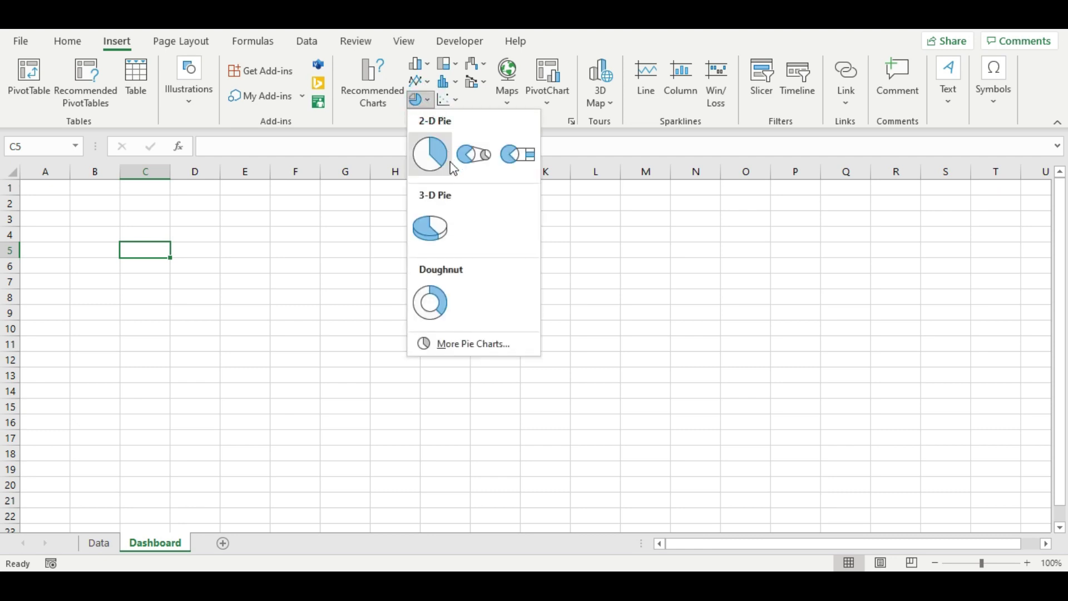
click(442, 316)
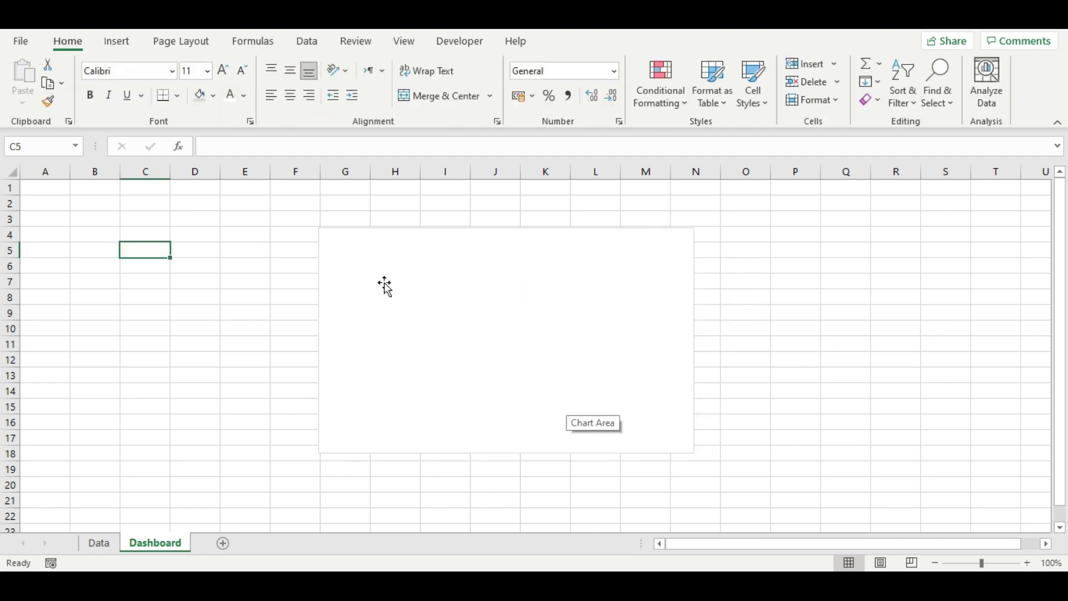
Add a new data series of twenty 1s through Select Data
right_click(439, 282)
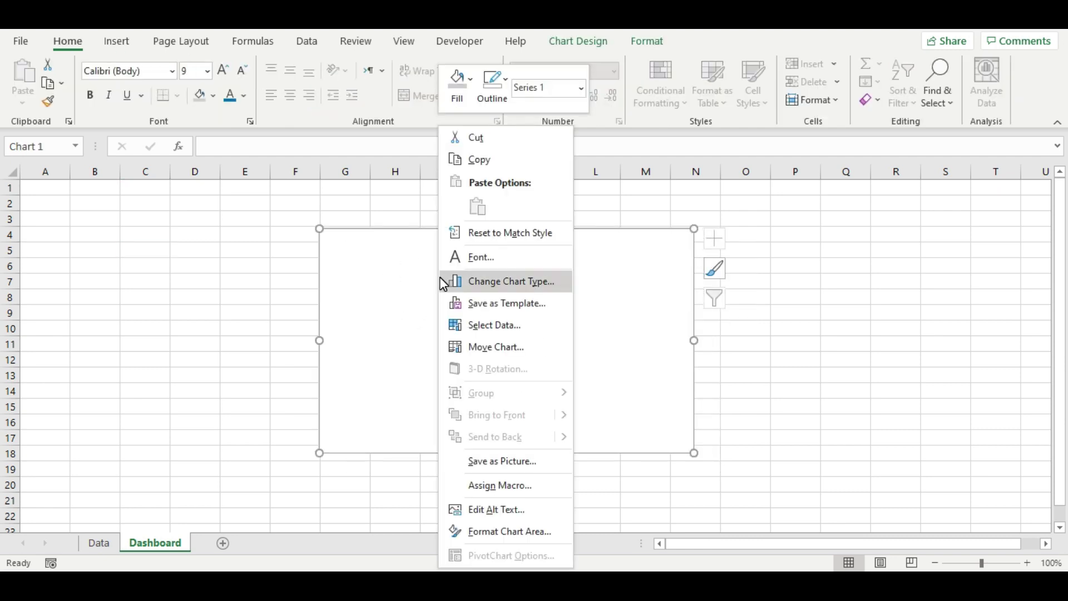
click(488, 327)
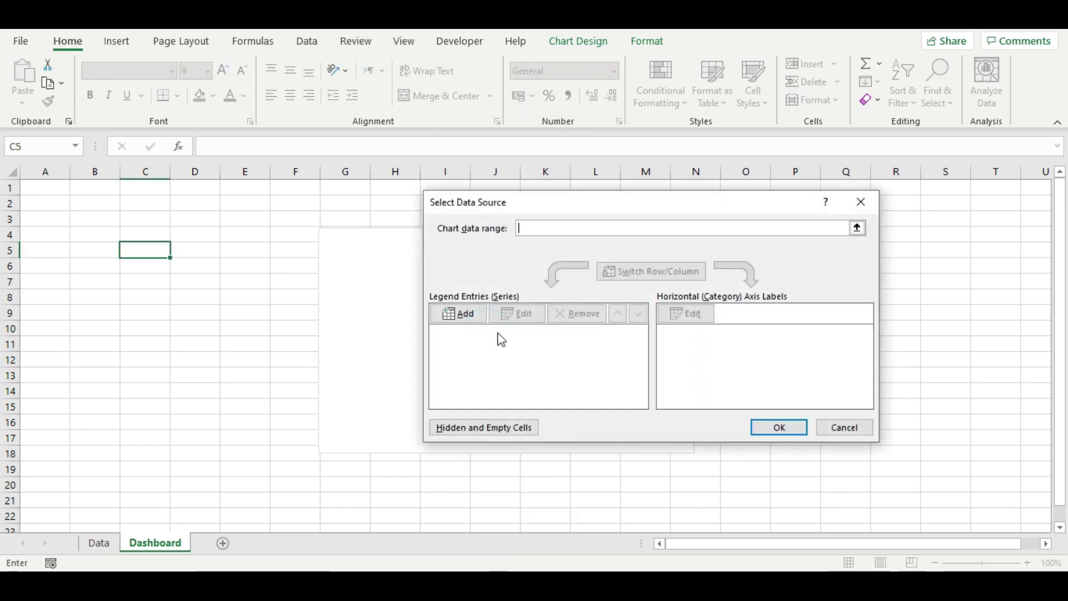
click(478, 315)
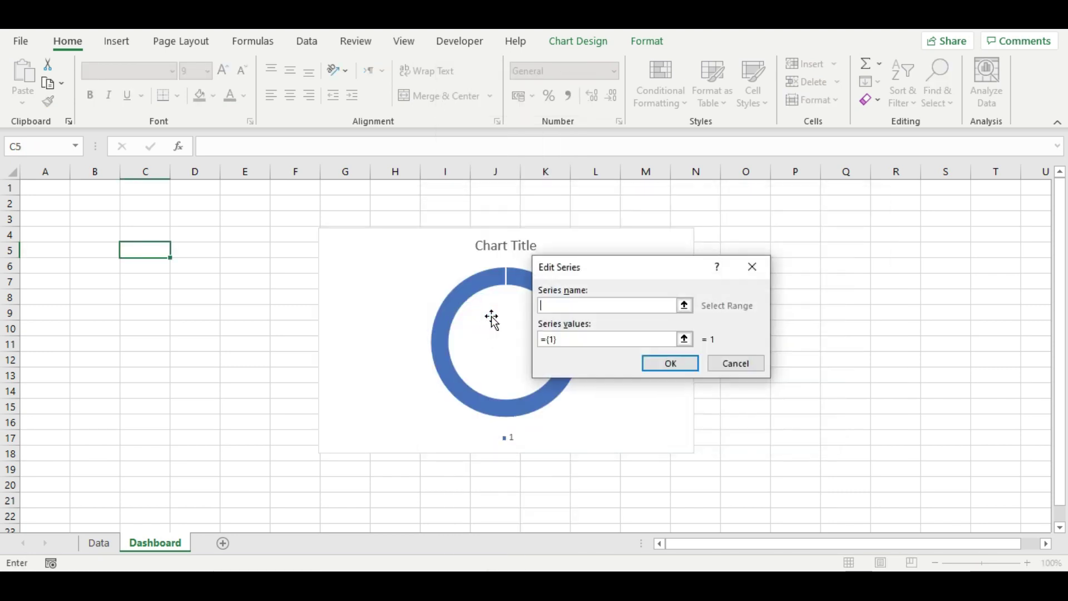
click(638, 305)
click(617, 305)
click(574, 307)
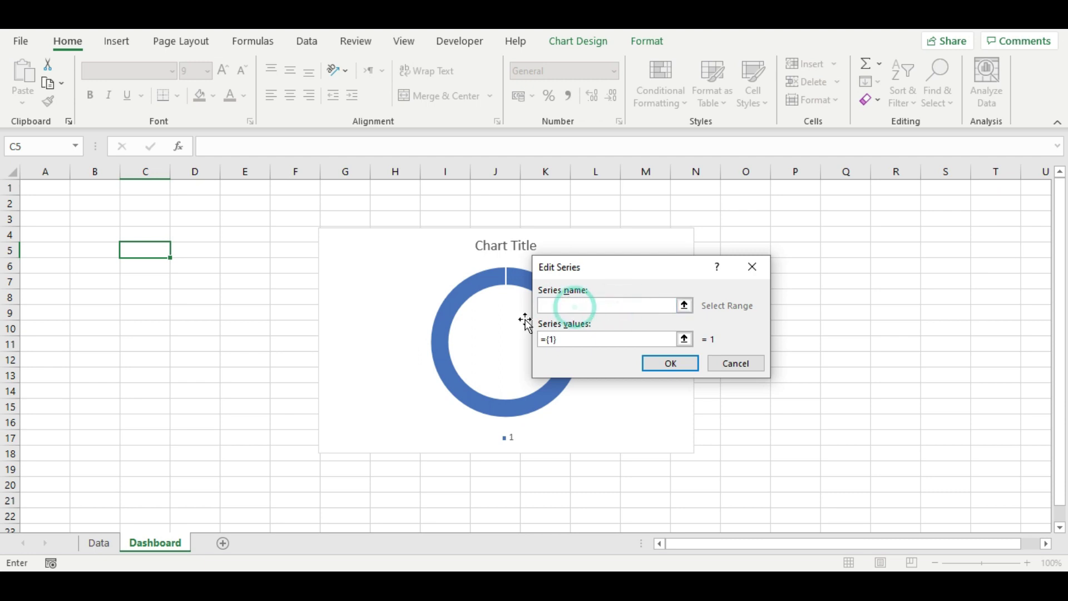
click(569, 339)
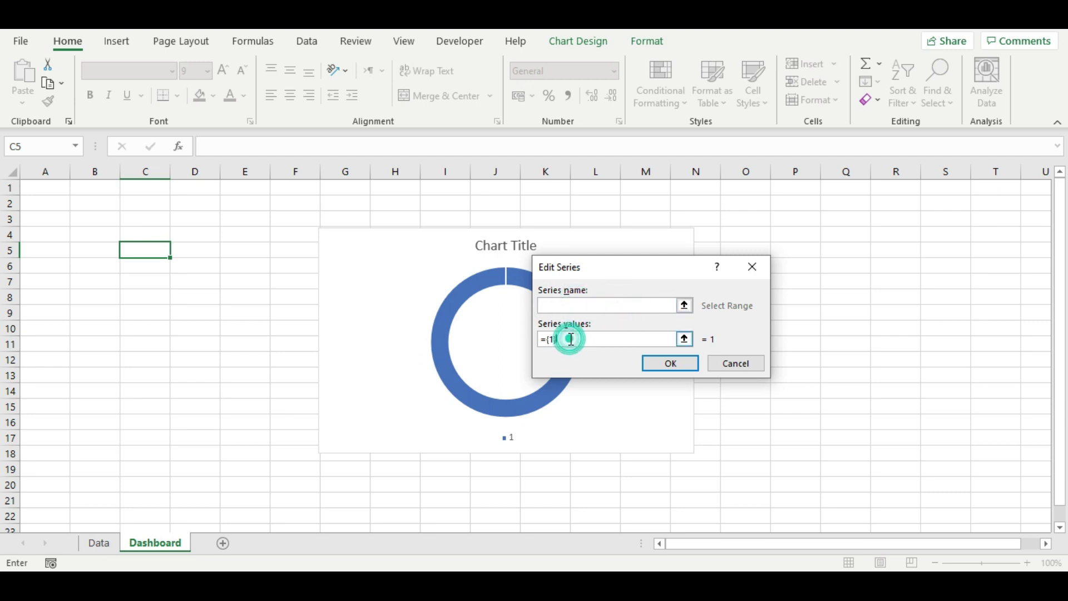
click(565, 339)
text(1,1)
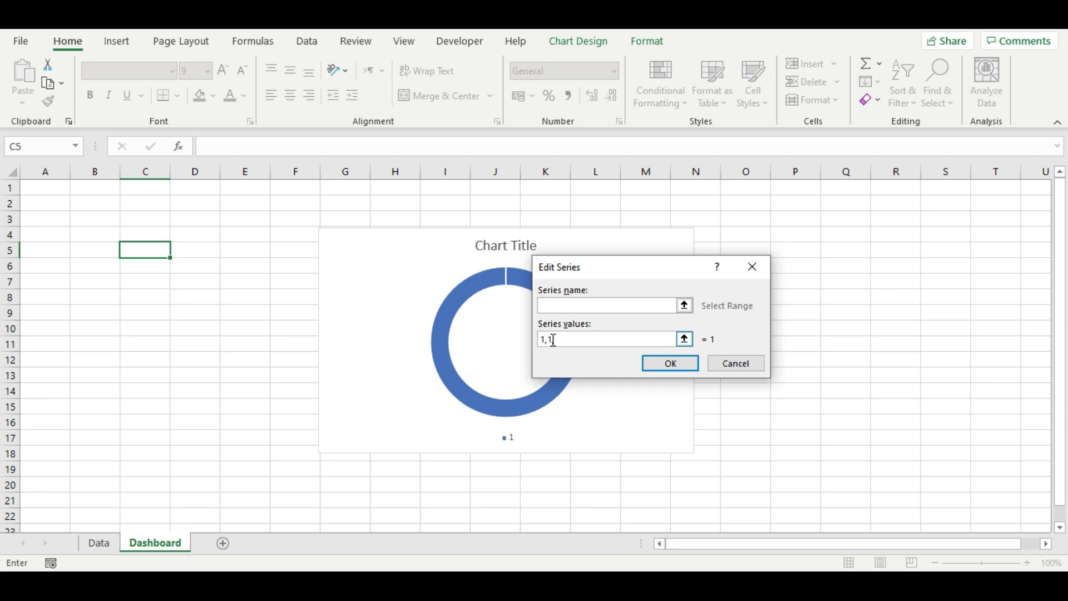
key(Return)
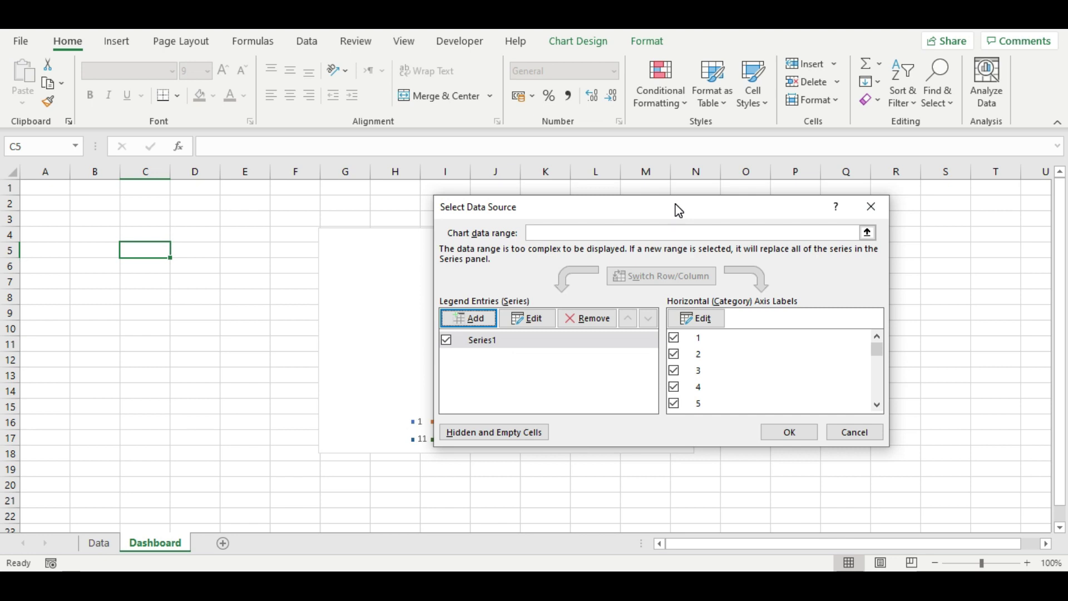
click(799, 433)
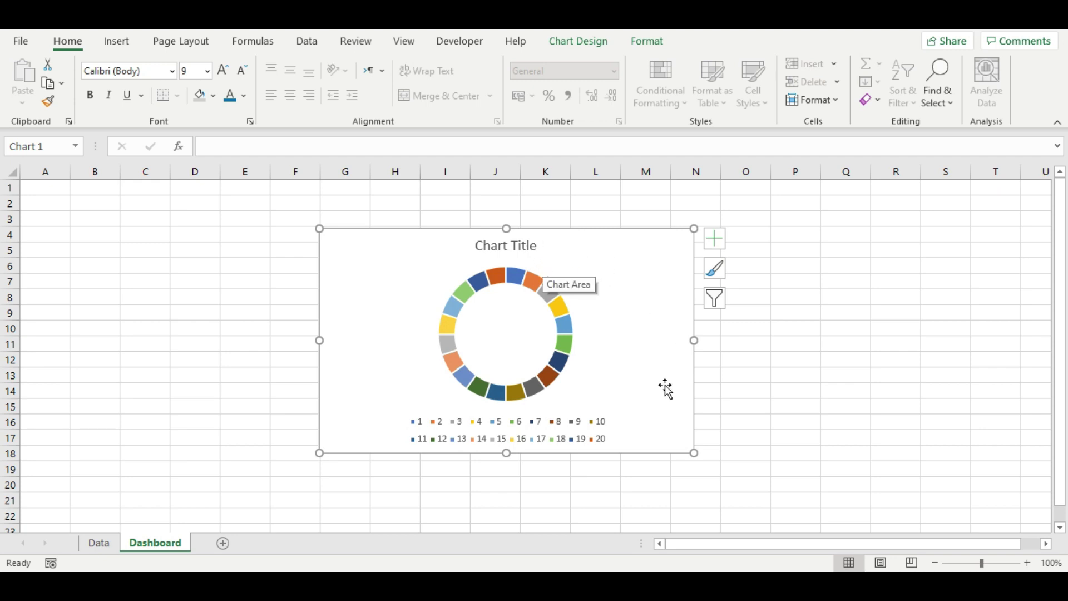
Uncheck Chart Title and Legend in the doughnut's Chart Elements list
click(714, 273)
click(714, 239)
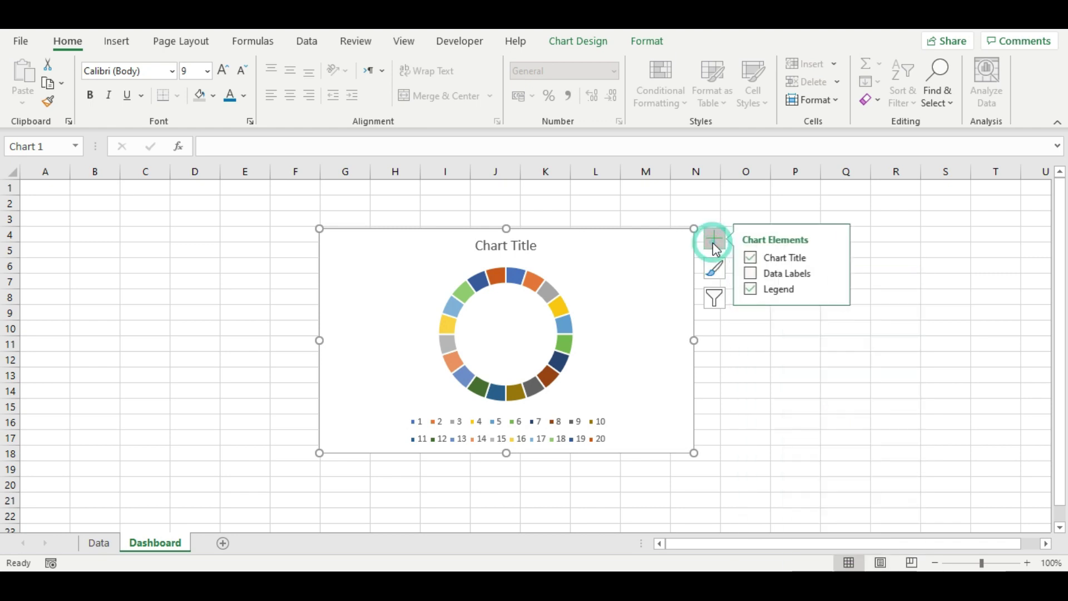
click(755, 261)
click(753, 292)
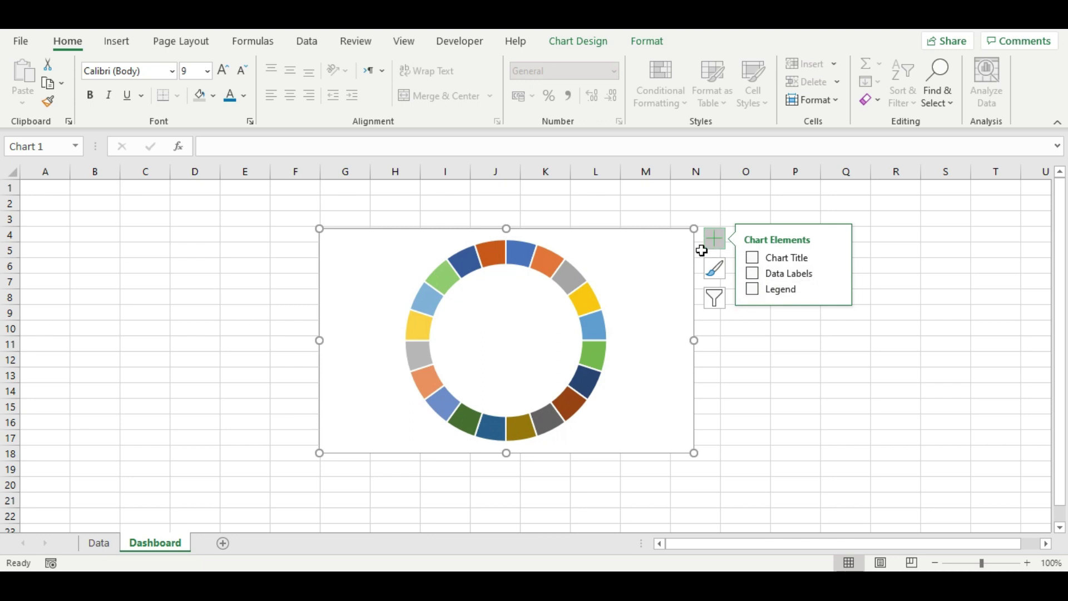
click(634, 274)
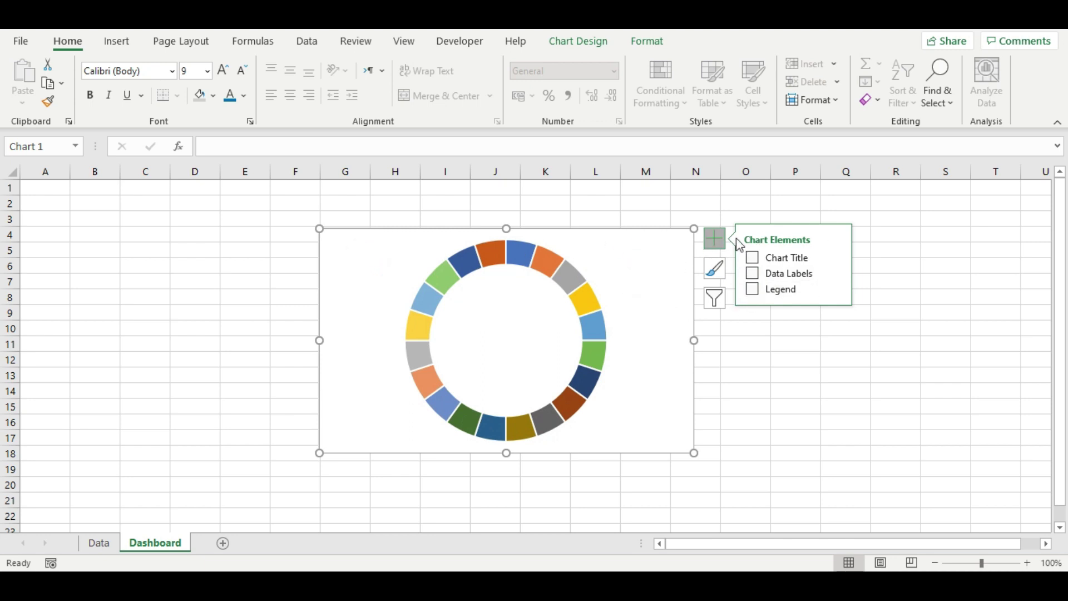
click(714, 238)
click(653, 269)
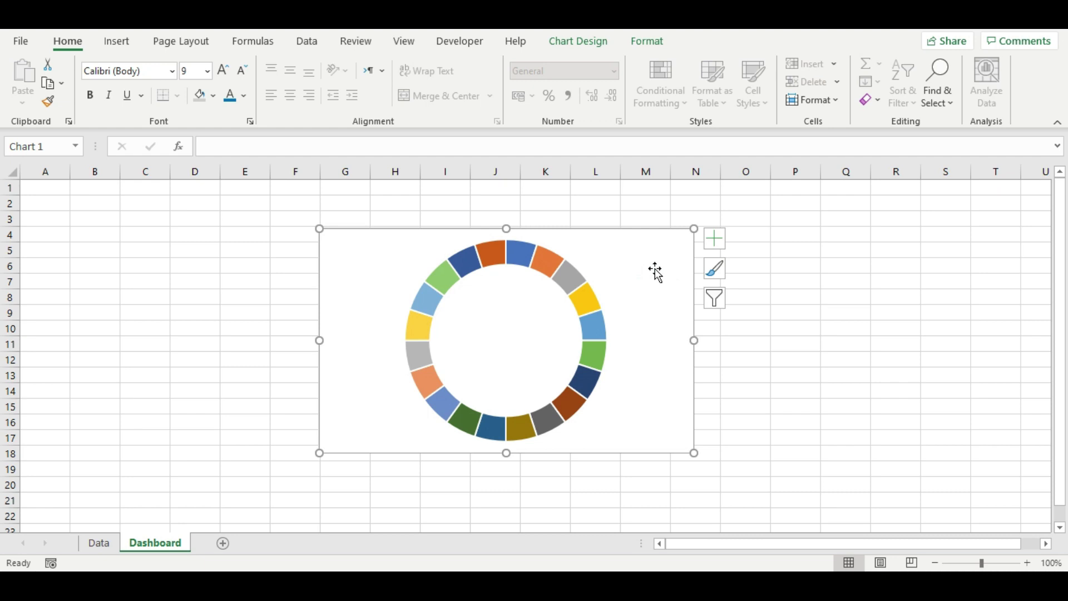
click(513, 253)
Reduce the doughnut hole size in Format Data Series to thicken the ring
right_click(521, 258)
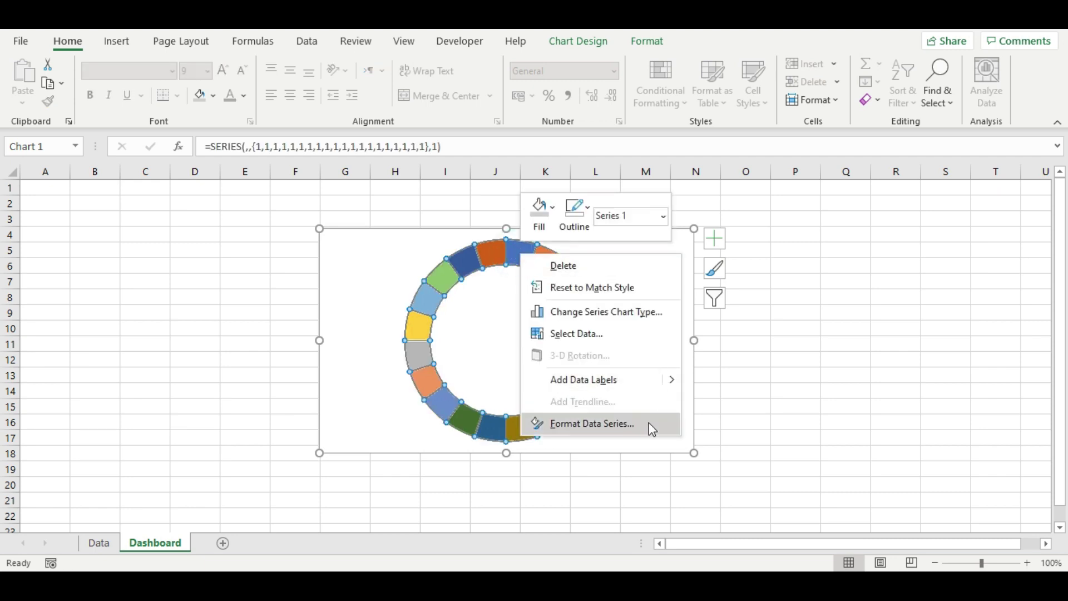
click(603, 429)
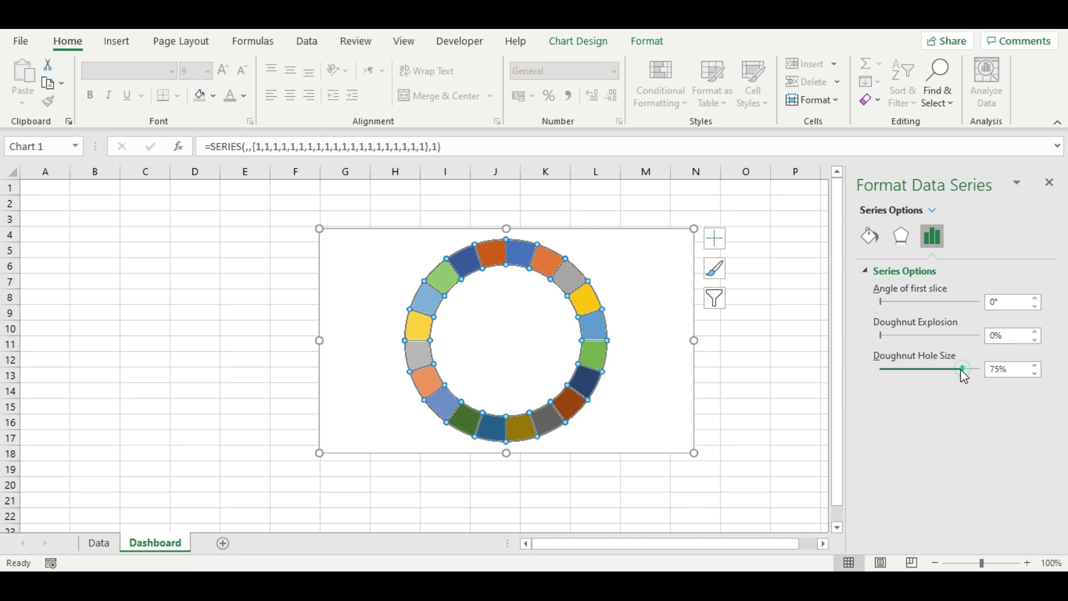
drag(962, 369, 946, 373)
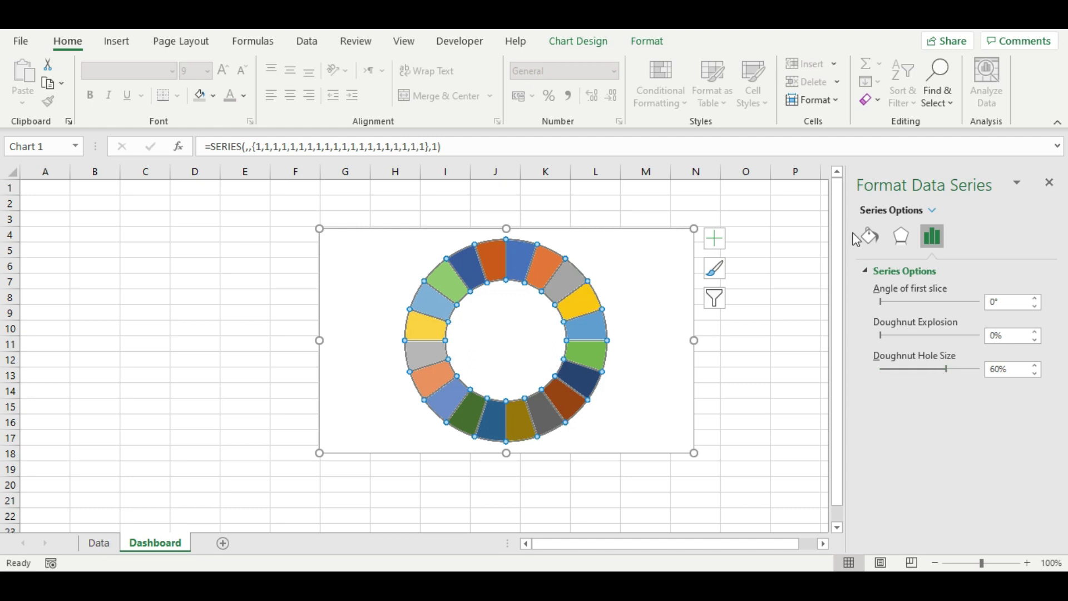
Give the doughnut series a solid Purple fill from Standard Colors
click(871, 243)
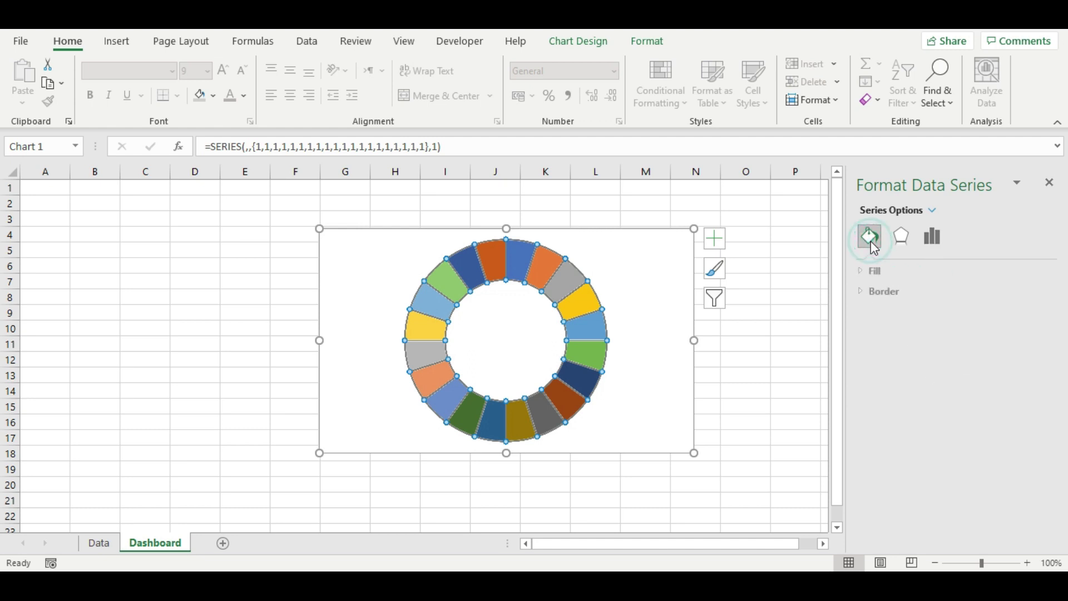
click(864, 272)
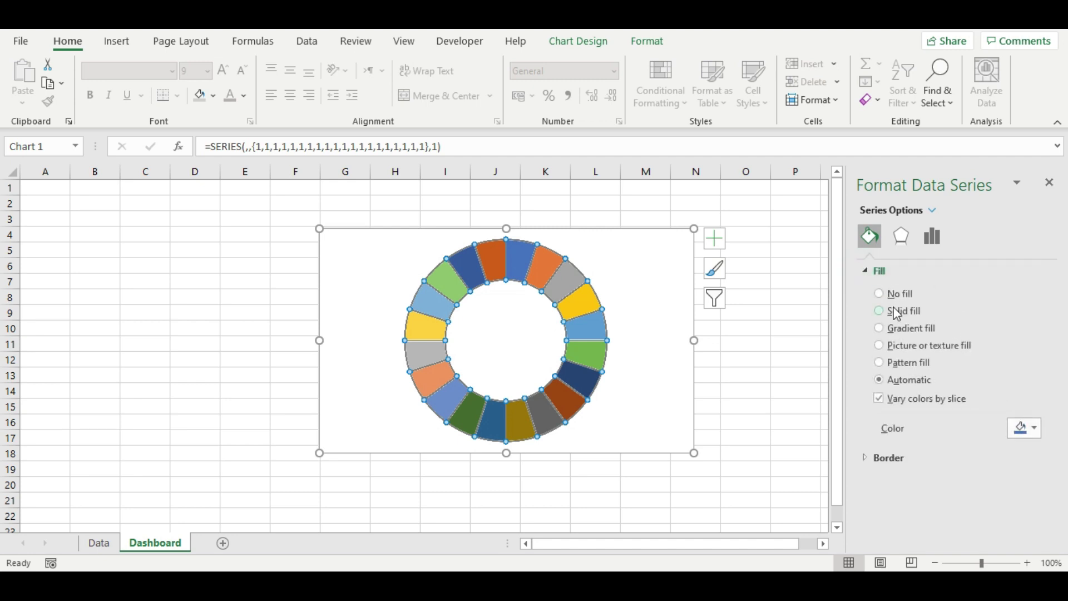
click(883, 312)
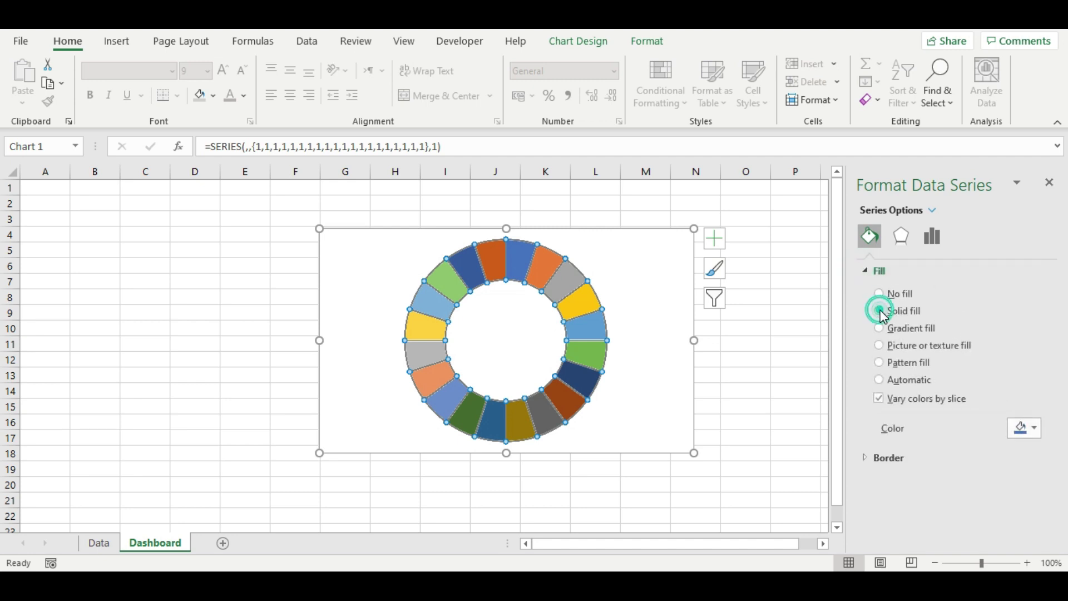
click(1036, 428)
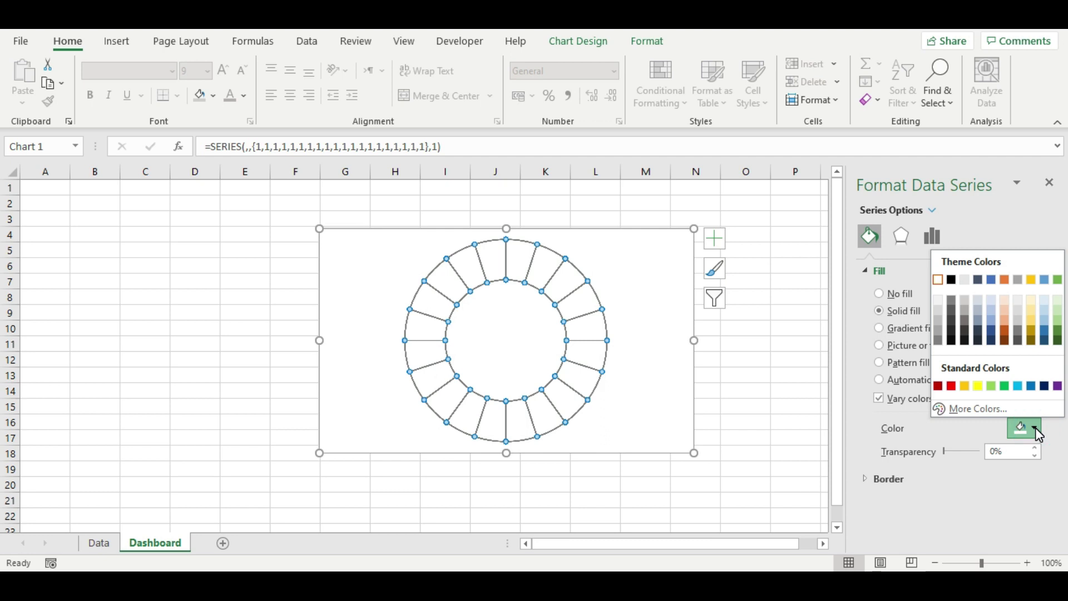
click(1057, 386)
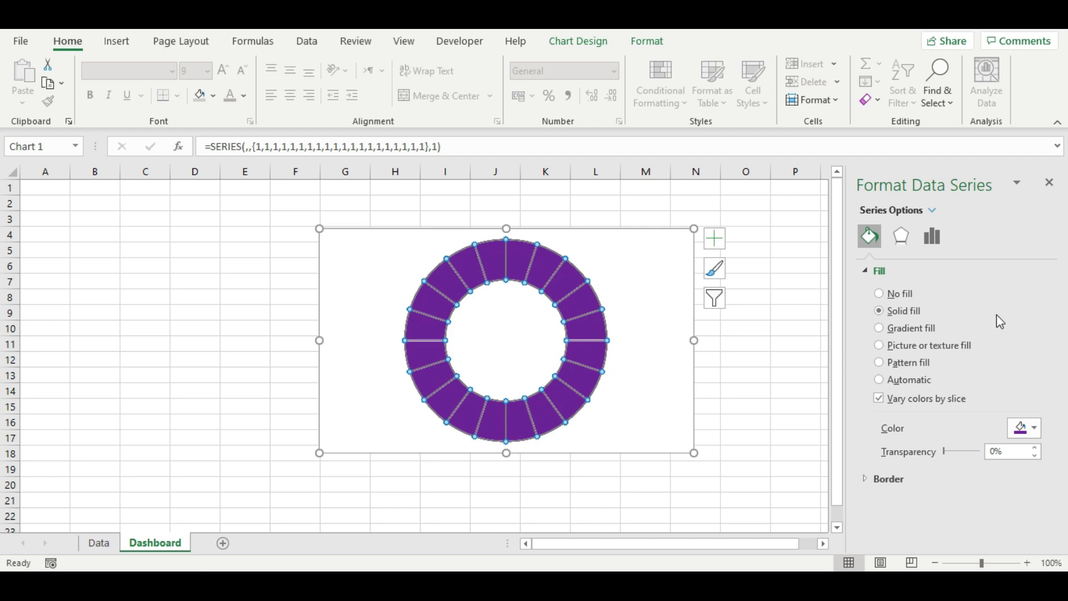
click(1050, 183)
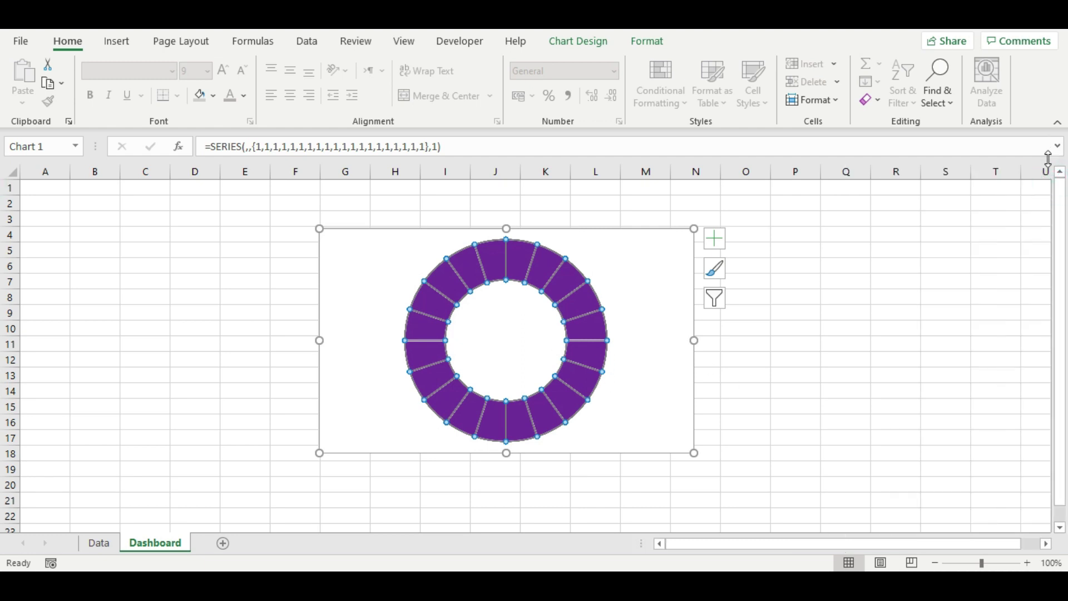
click(795, 406)
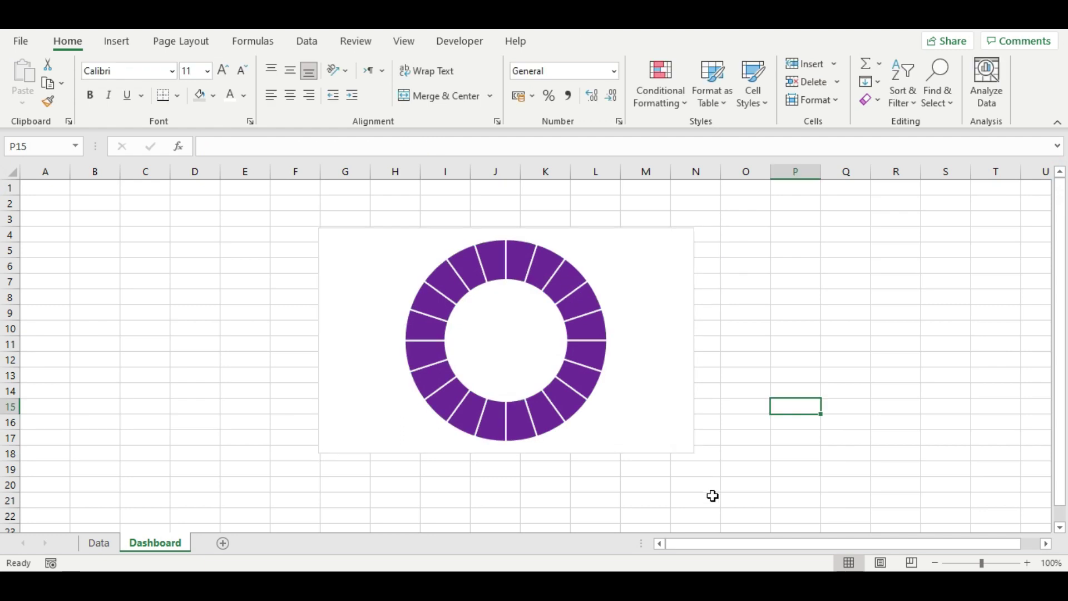
Set the chart's Shape Fill to No Fill and Shape Outline to No Outline
click(692, 436)
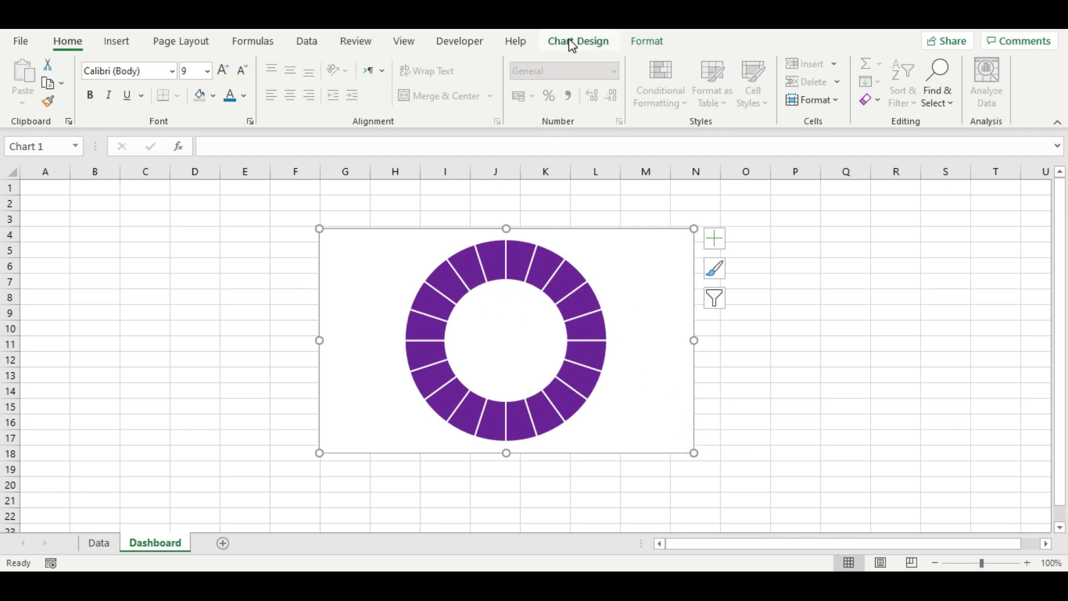
click(633, 43)
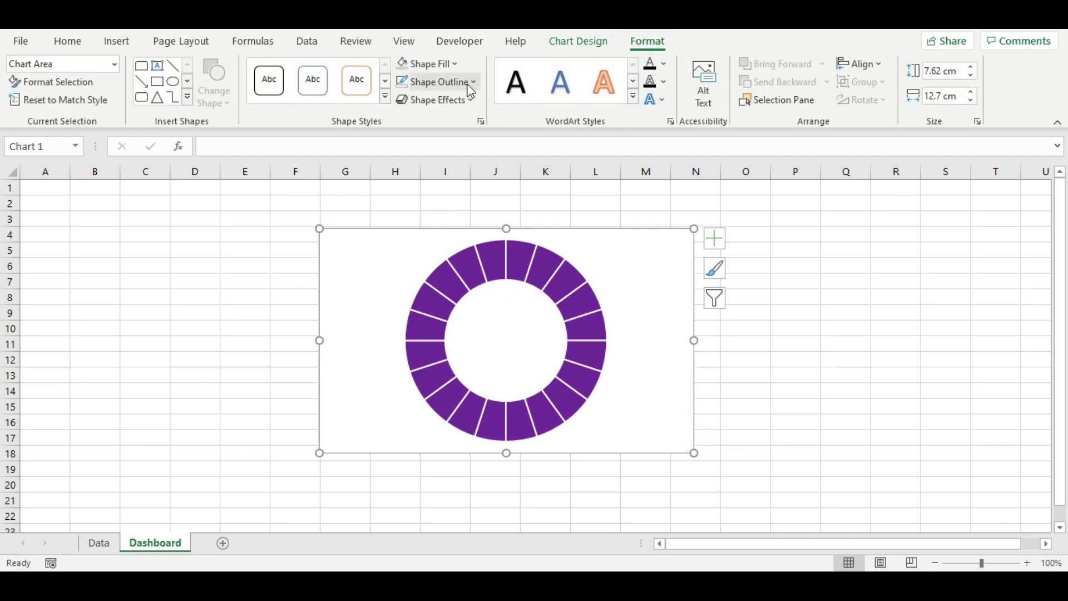
click(454, 71)
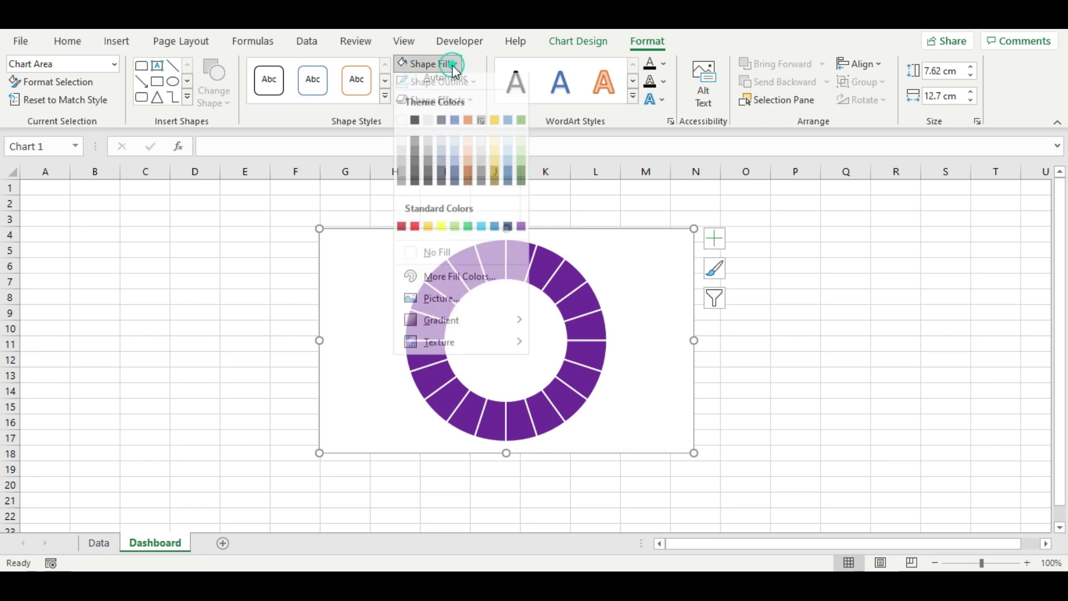
click(466, 264)
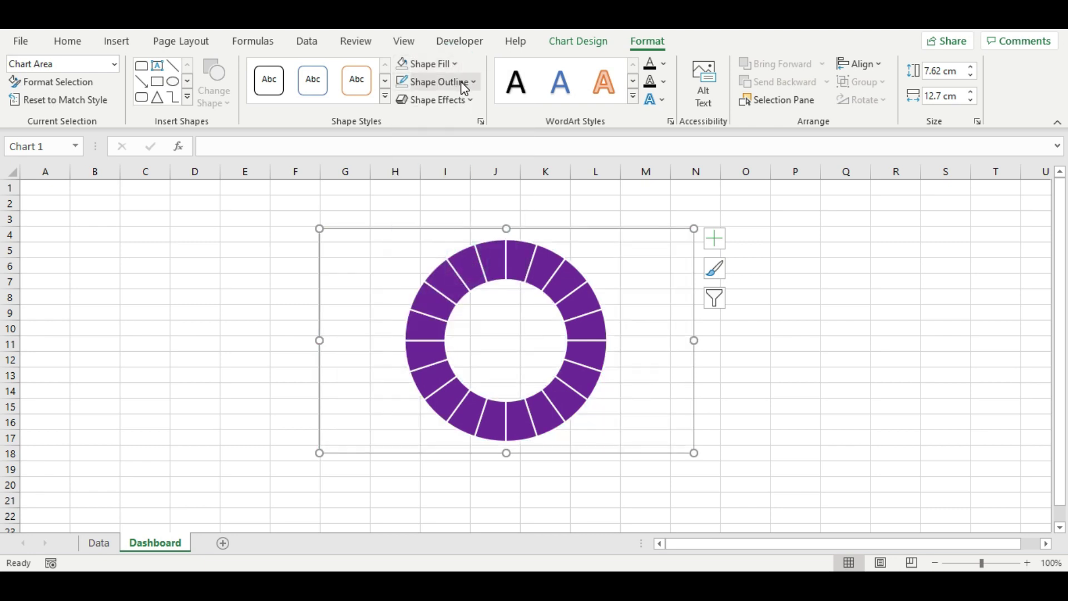
click(461, 84)
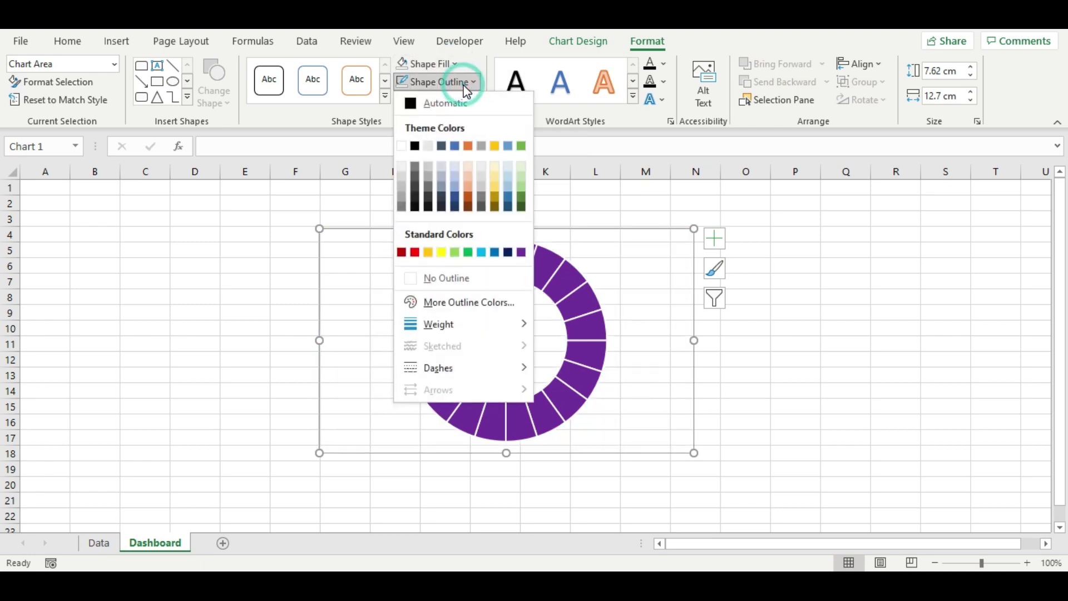
click(442, 278)
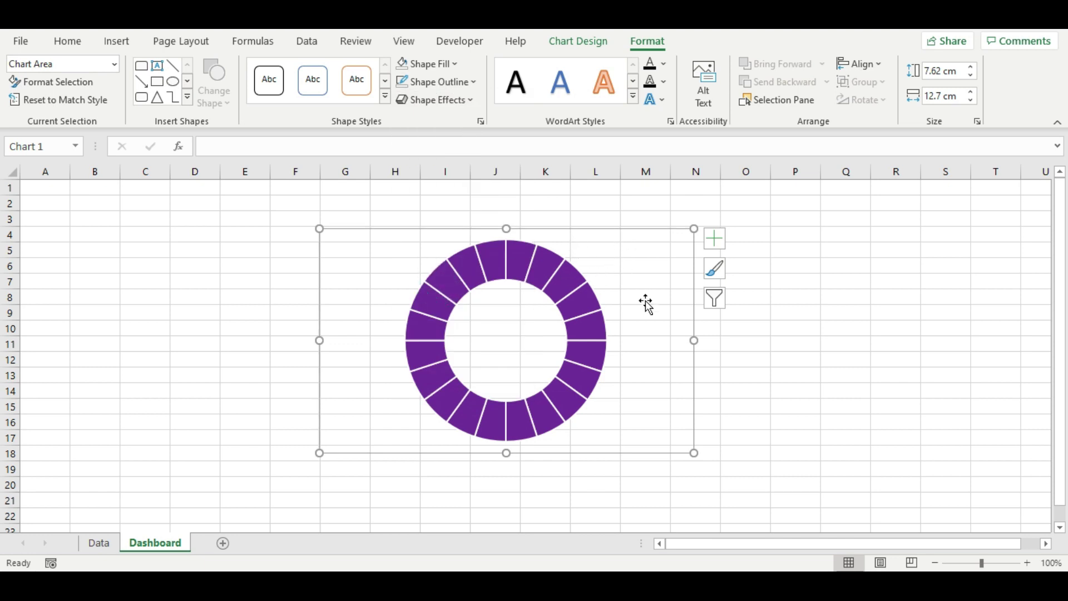
Shrink the chart to about 5.89 cm by 7.78 cm and move it left
drag(694, 452, 606, 435)
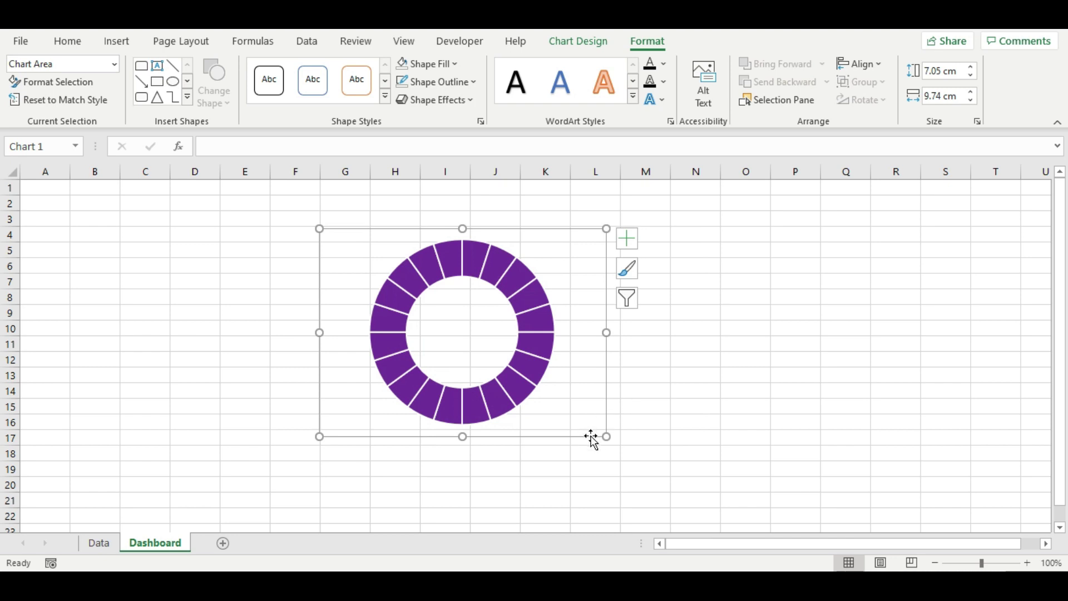
drag(606, 436, 569, 421)
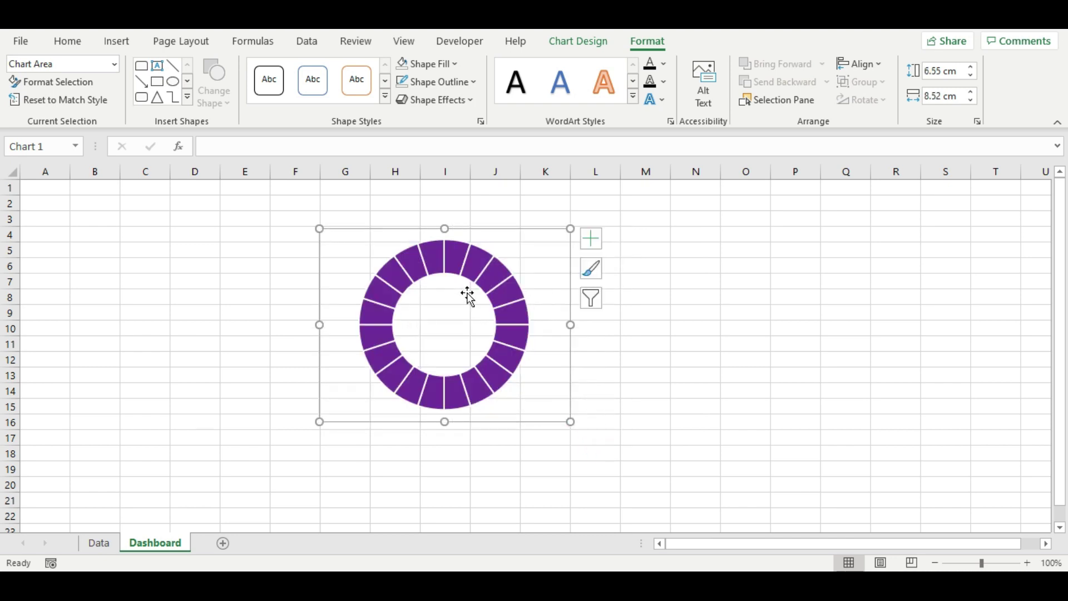
drag(528, 248, 516, 259)
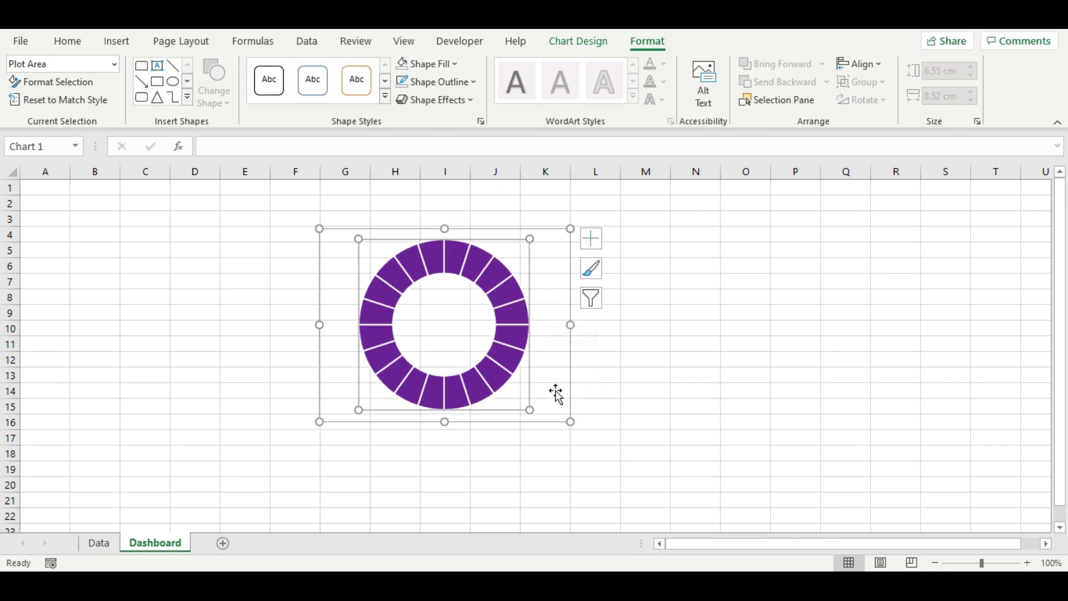
mouse_move(557, 387)
mouse_down()
mouse_move(299, 400)
mouse_move(364, 393)
mouse_move(367, 412)
mouse_up()
Duplicate the doughnut chart twice to the right, the last copy spanning columns L–P
key(ctrl+z)
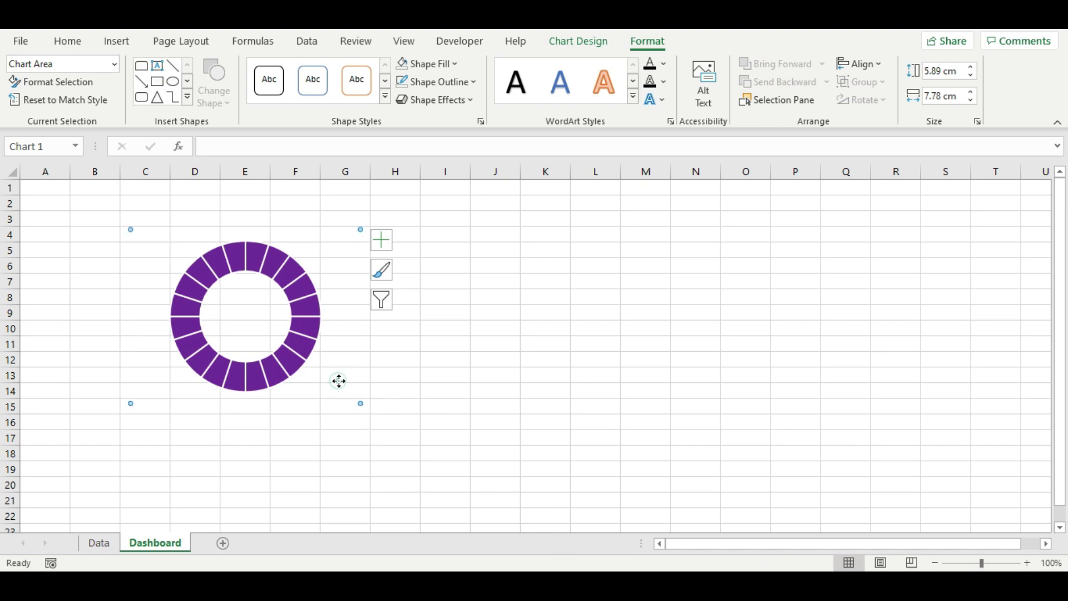
drag(339, 383, 573, 400)
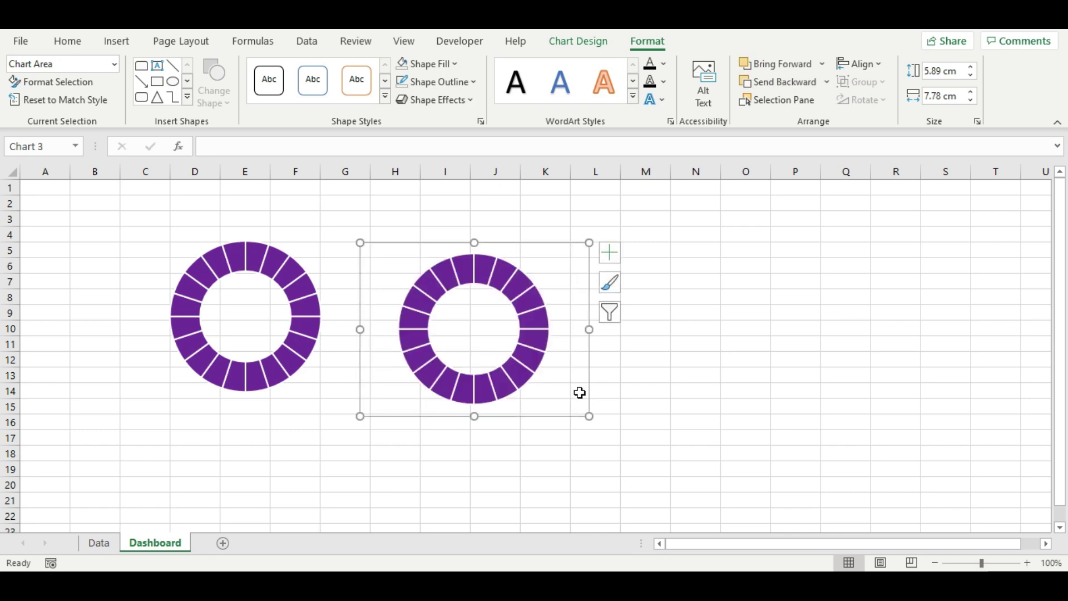
click(338, 378)
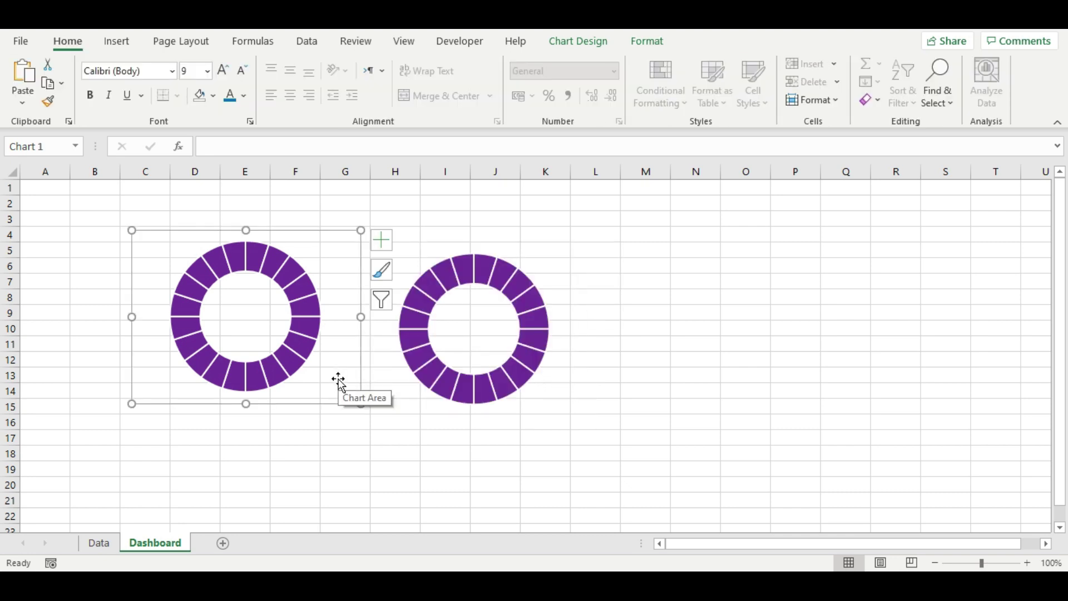
drag(338, 378, 779, 400)
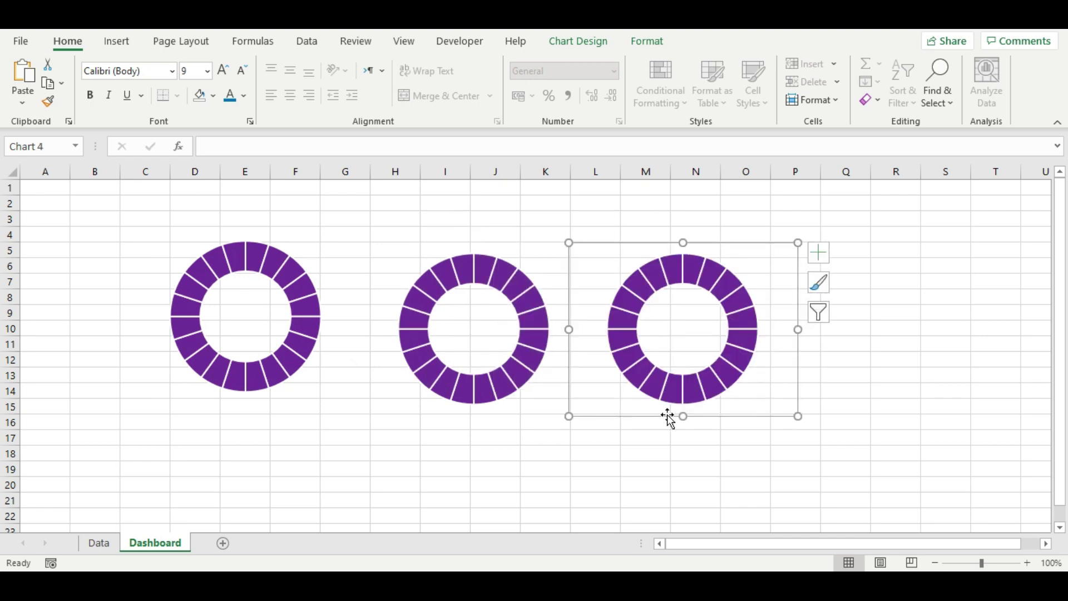
key(Escape)
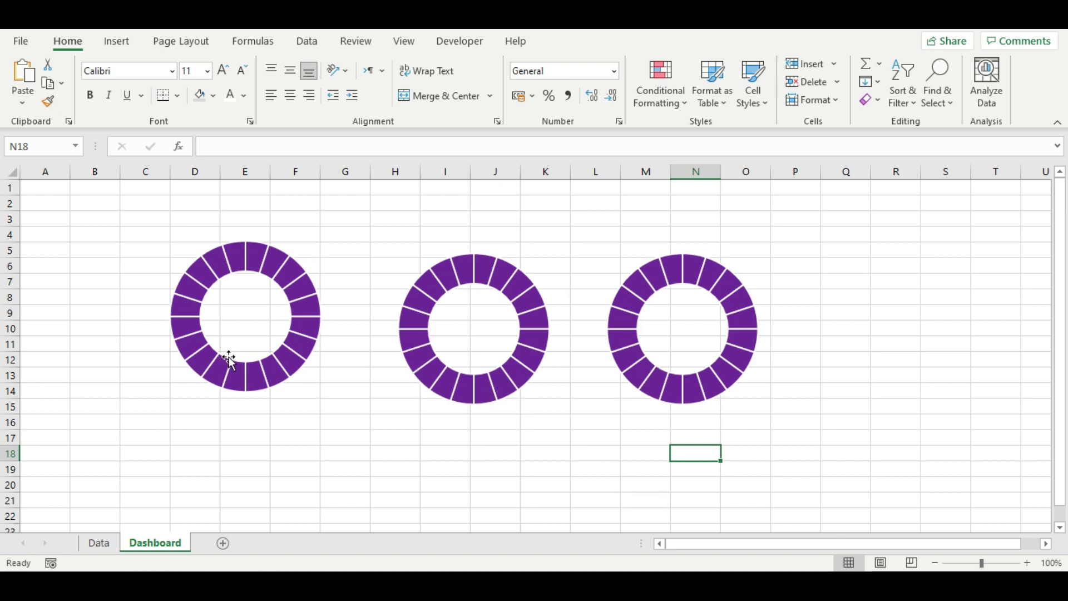
Select all three doughnut charts together for arranging
click(259, 384)
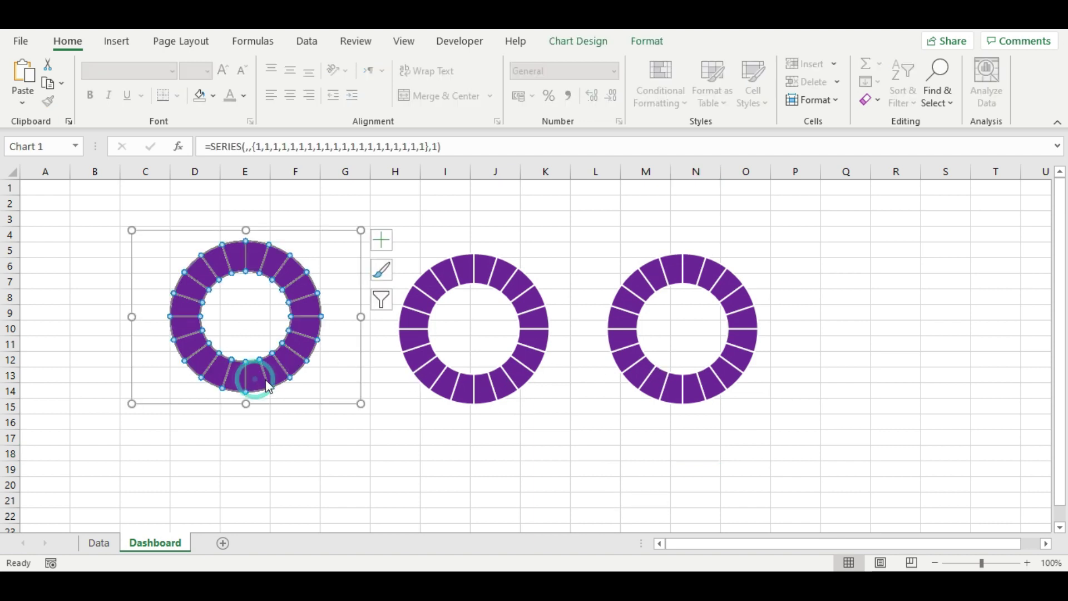
ctrl+click(477, 365)
ctrl+click(676, 333)
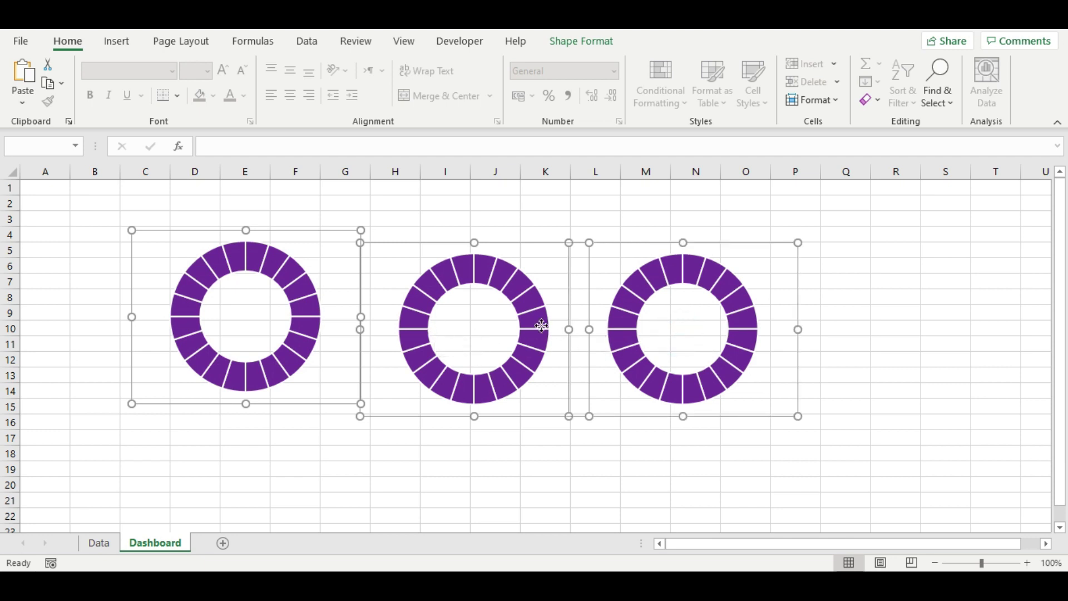
click(596, 50)
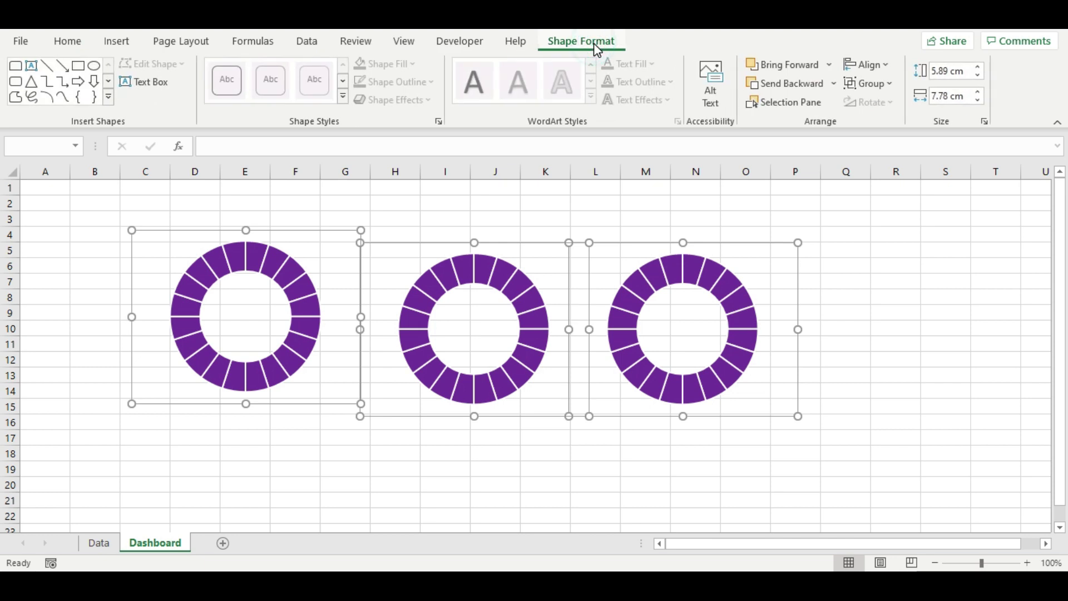
Apply Distribute Horizontally and Align Middle to the three doughnut charts
click(868, 64)
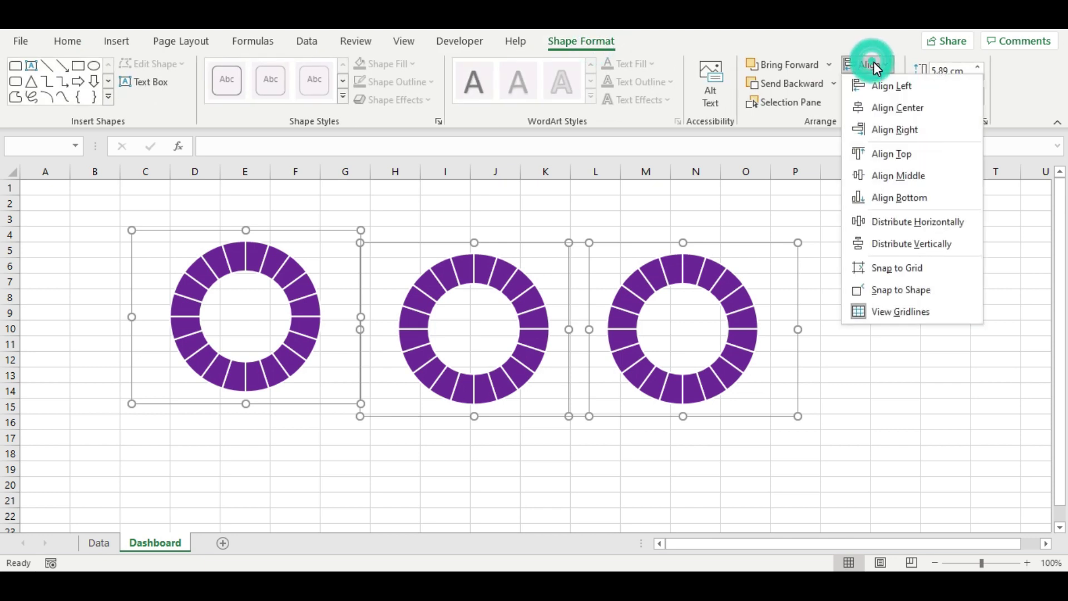
click(912, 228)
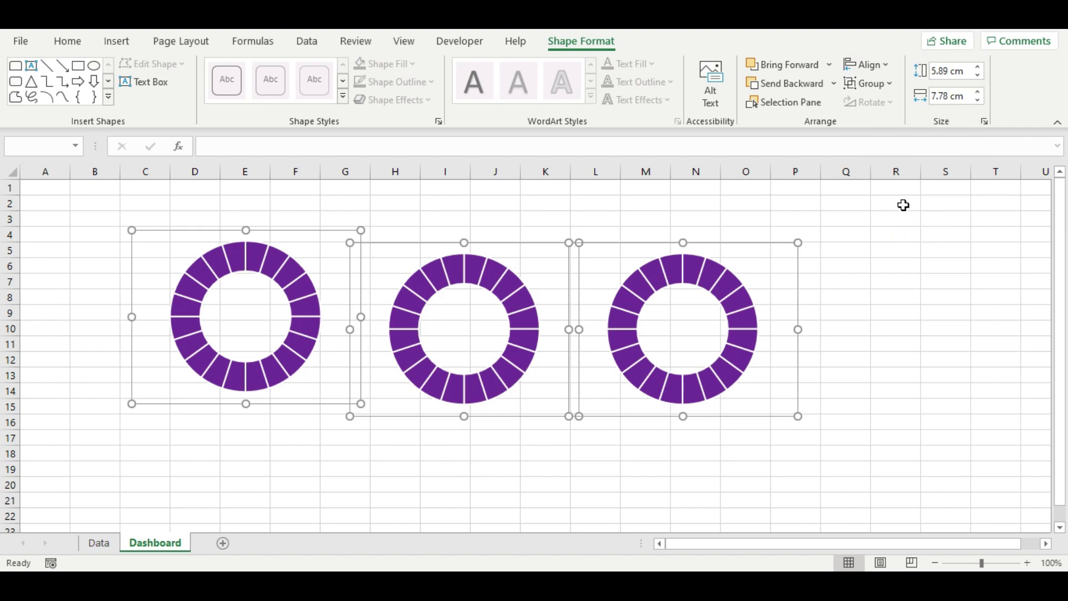
click(871, 66)
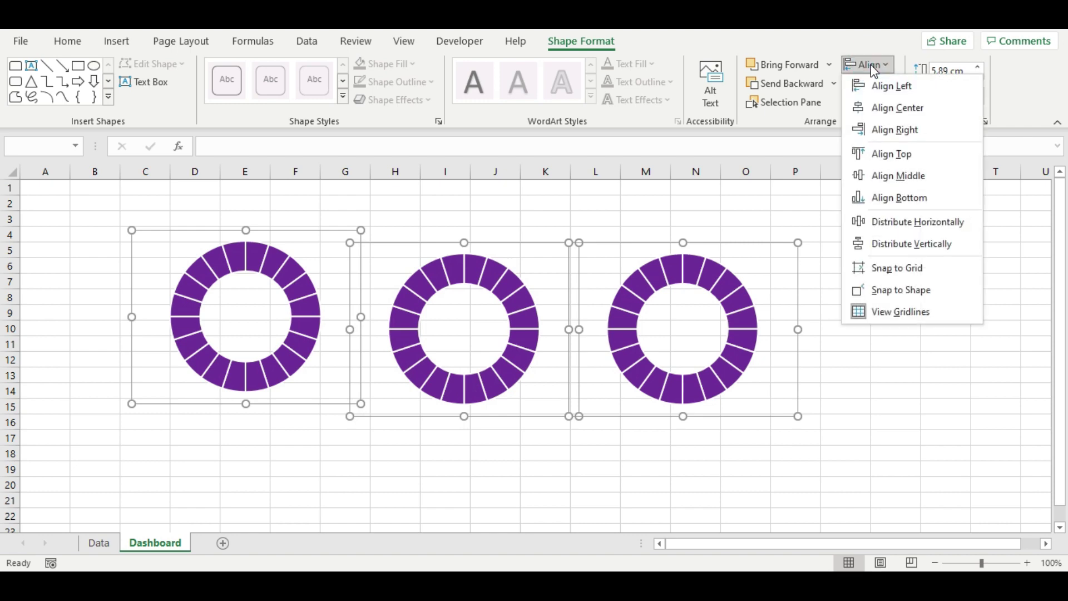
click(902, 182)
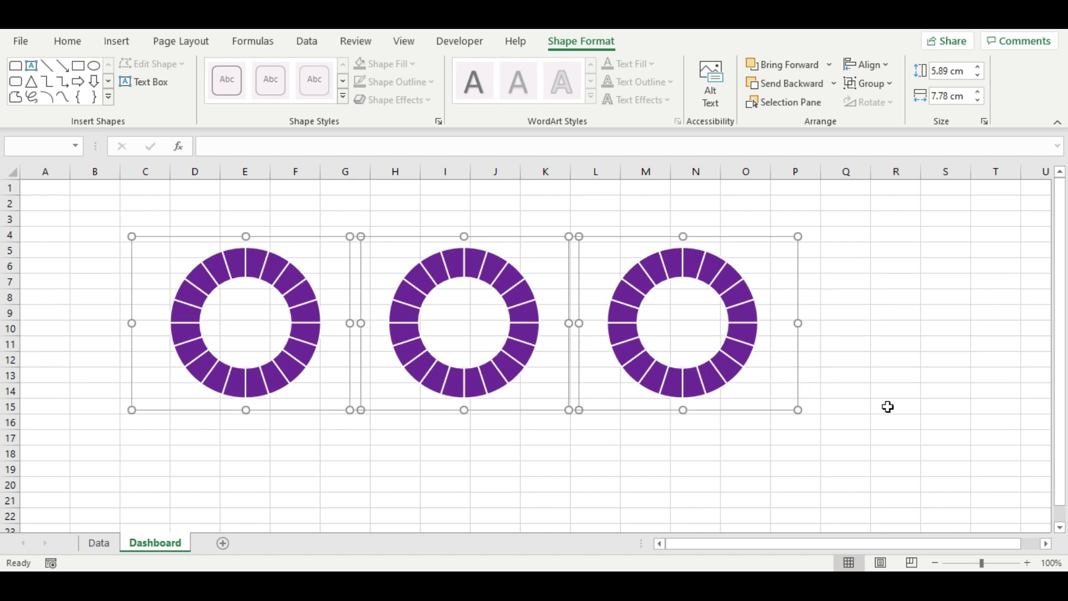
click(595, 454)
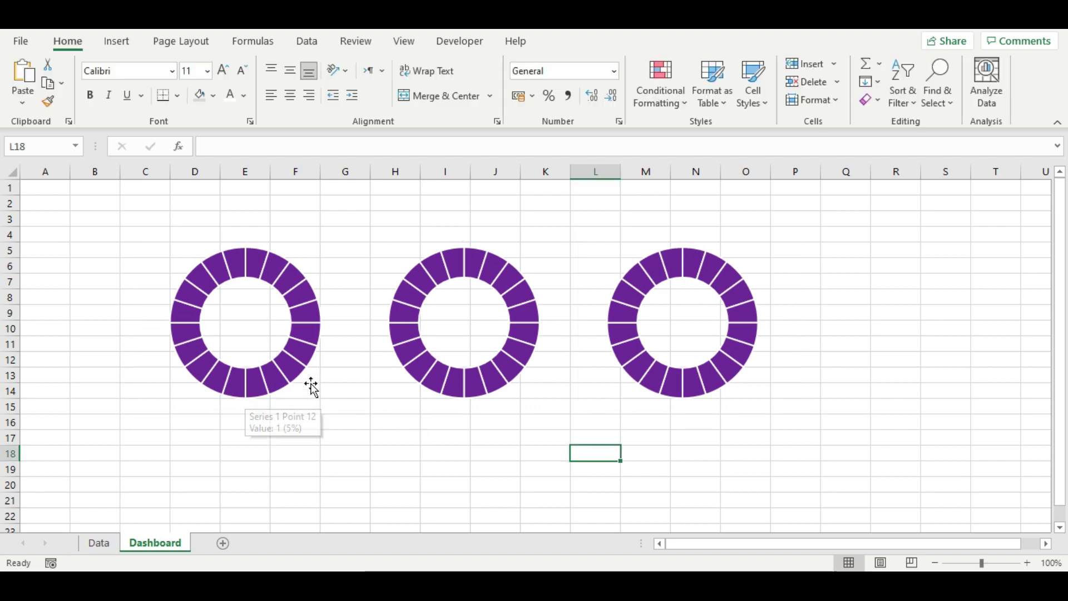
Fill the middle doughnut's series red
click(433, 376)
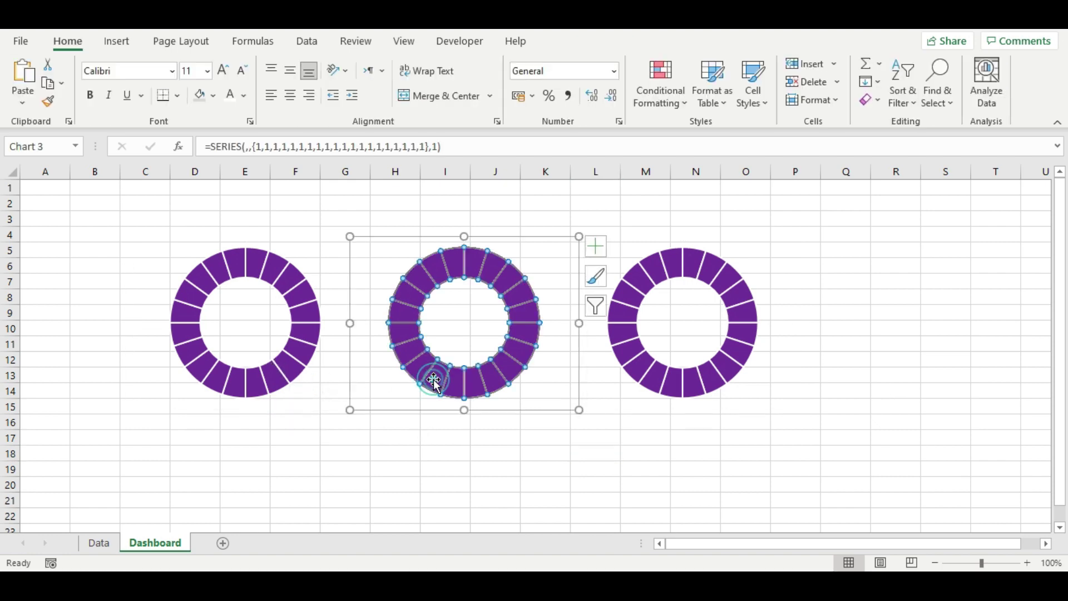
right_click(488, 380)
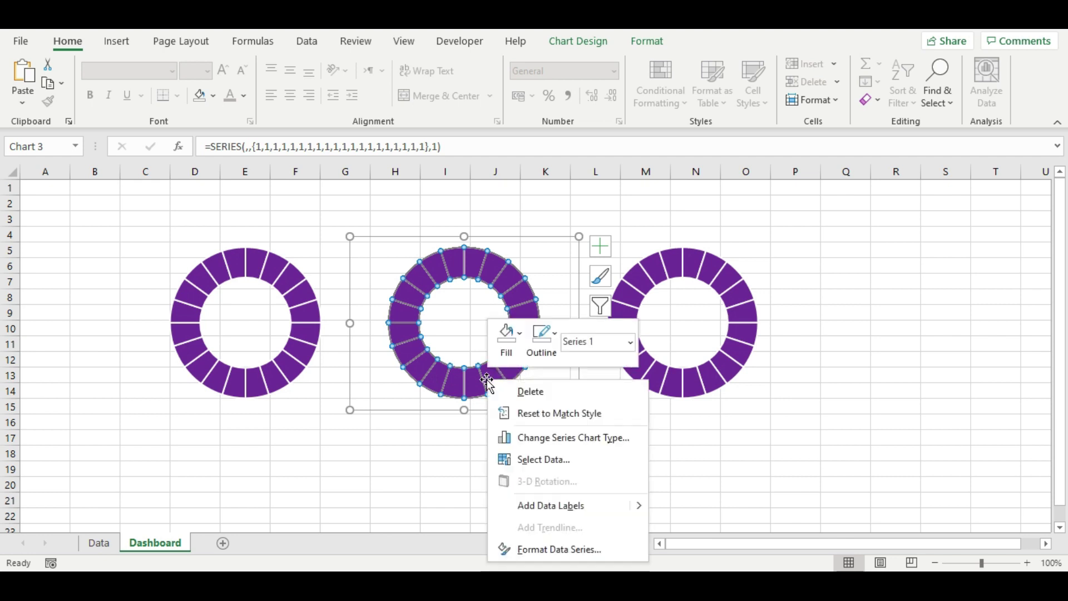
click(573, 562)
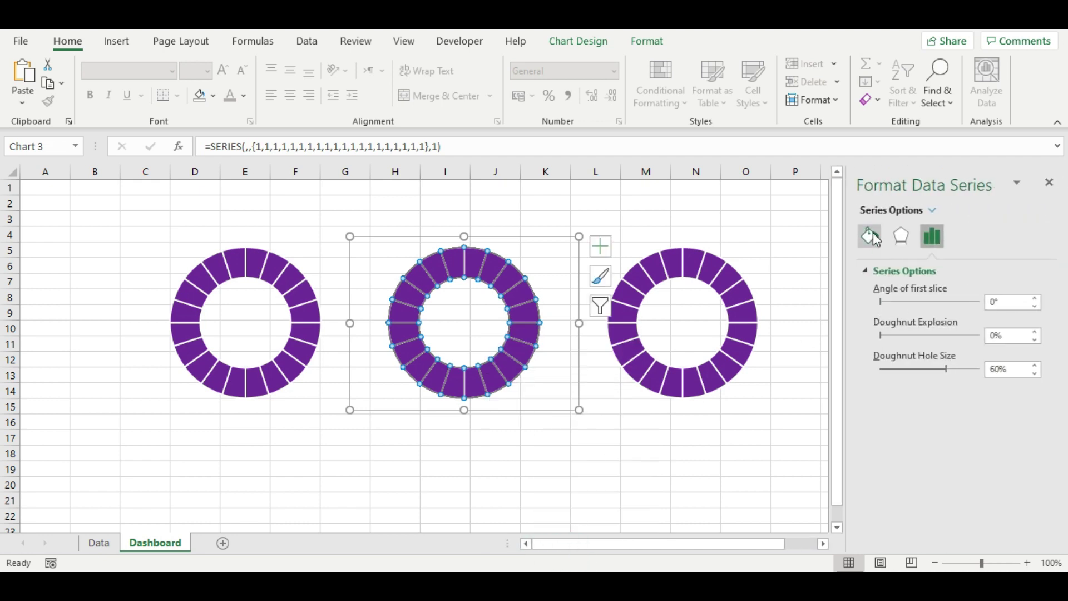
click(870, 237)
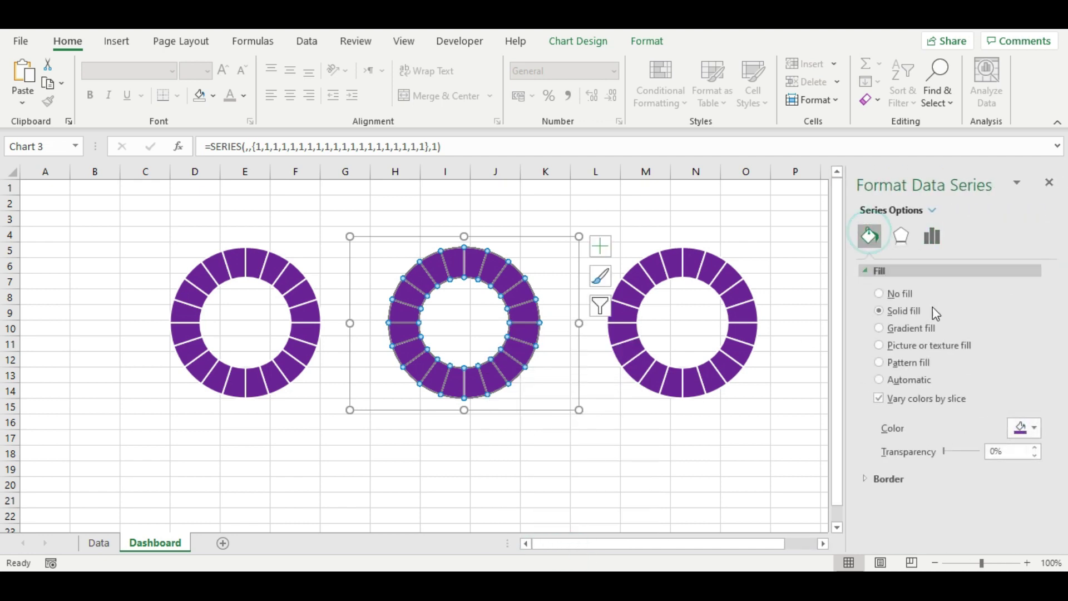
click(1034, 428)
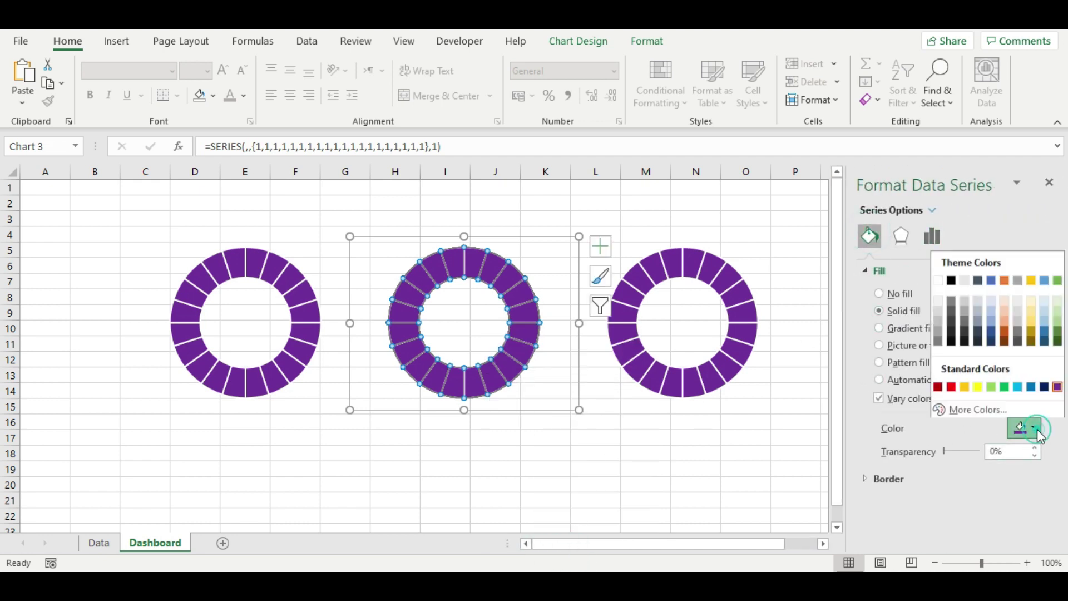
click(951, 387)
Fill the right doughnut's series gold
click(716, 381)
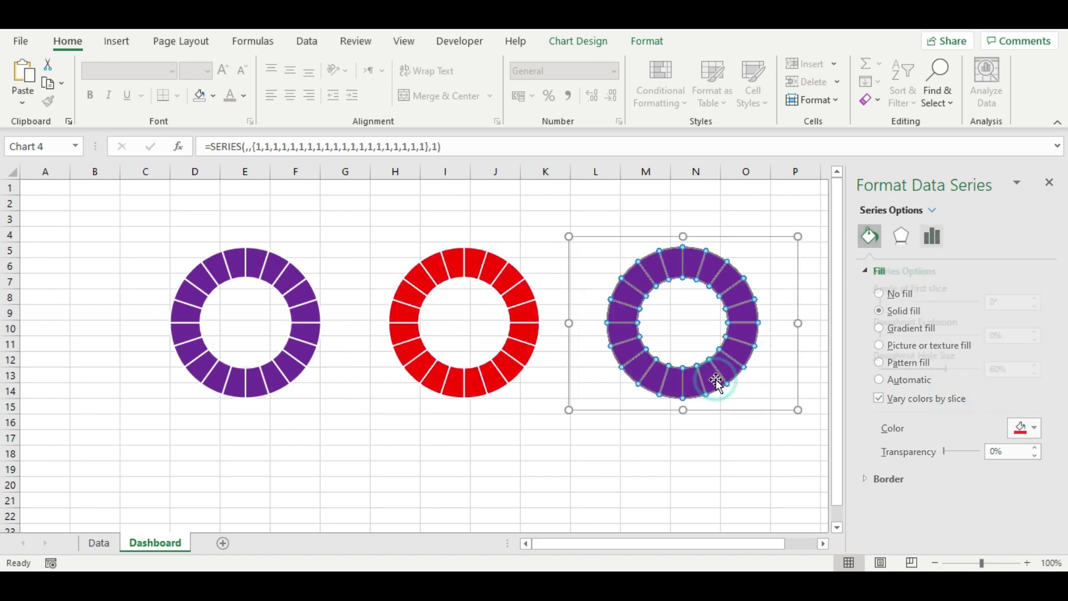
right_click(716, 378)
click(780, 551)
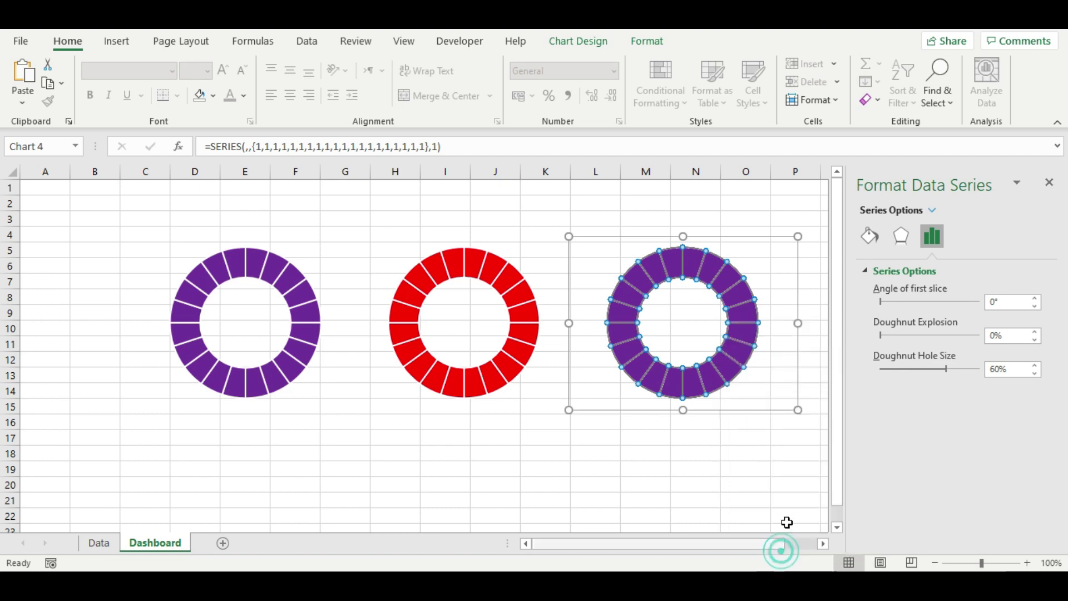
click(869, 236)
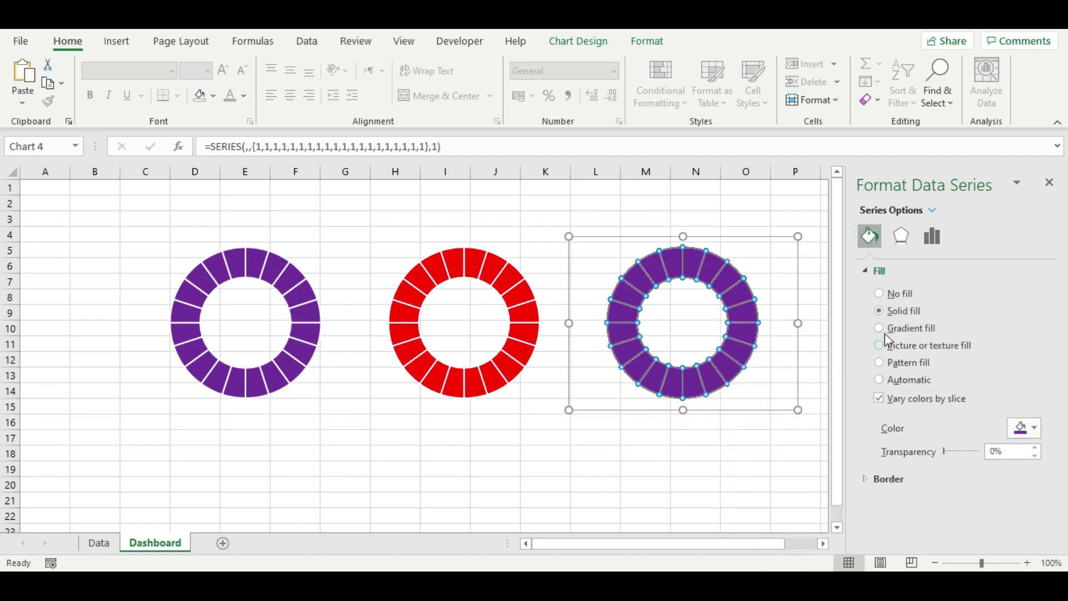
click(1032, 427)
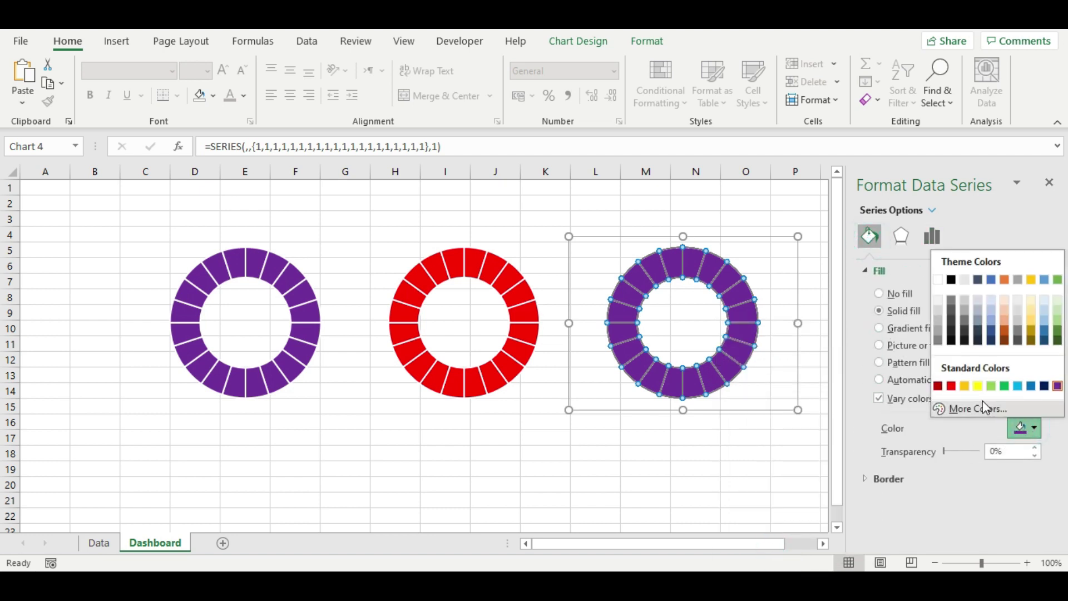
click(965, 386)
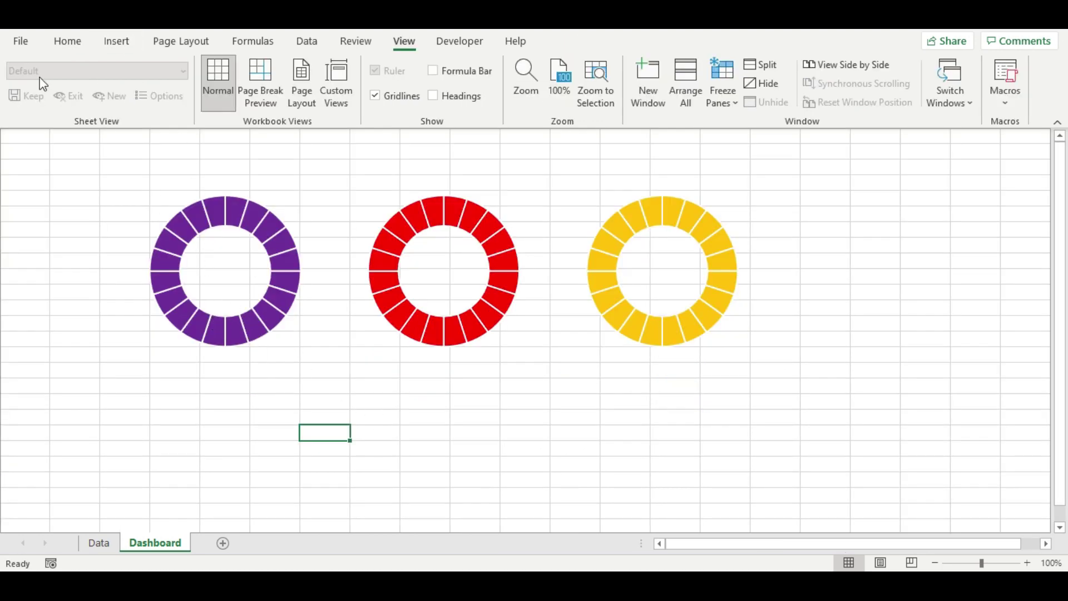
Draw a rectangle just below the purple doughnut
click(114, 42)
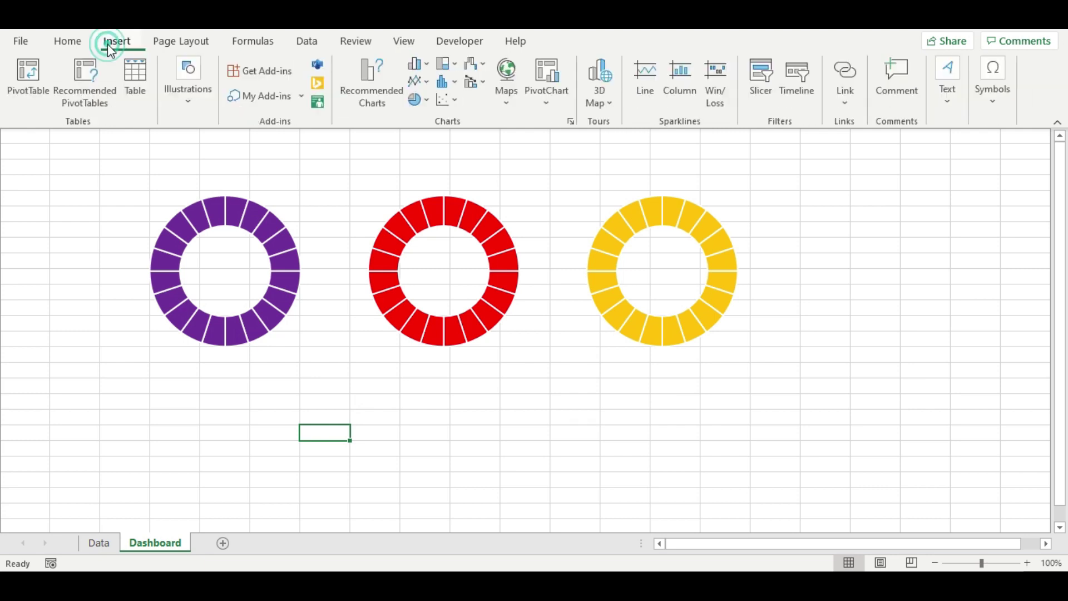
click(191, 105)
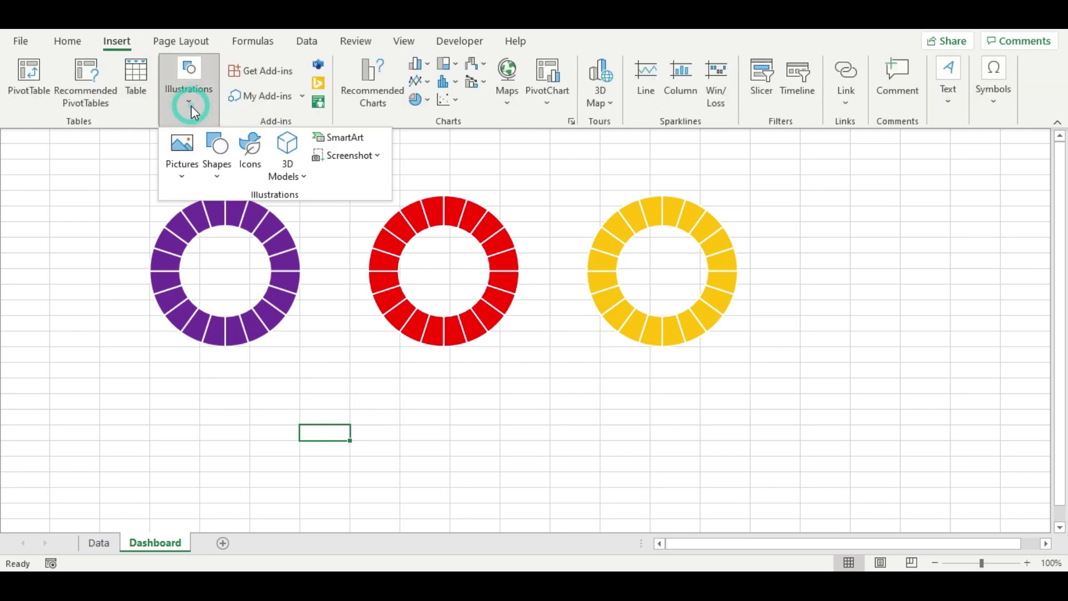
click(213, 166)
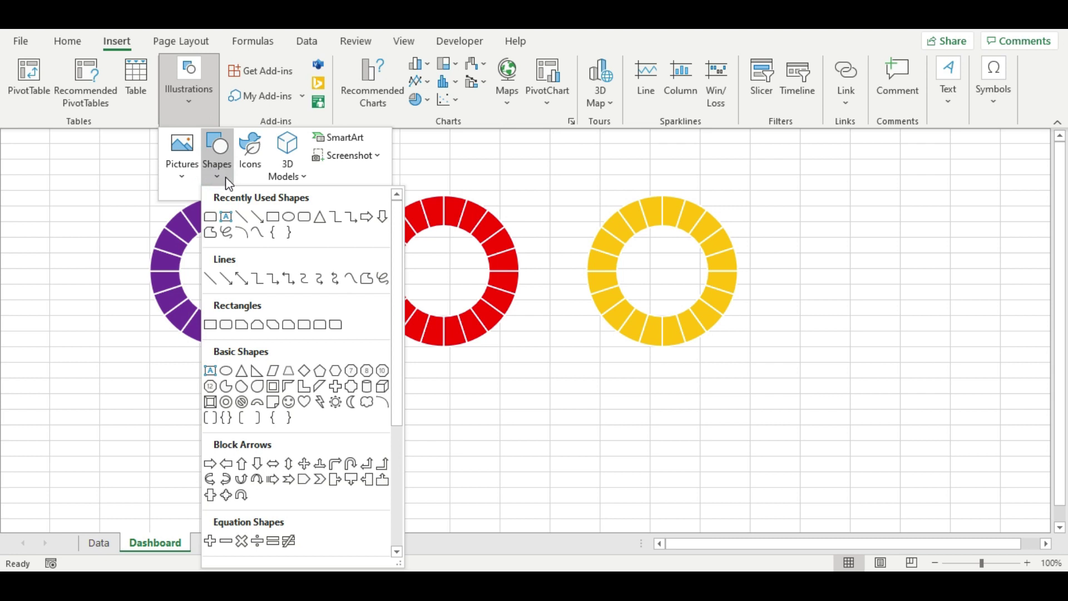
click(283, 218)
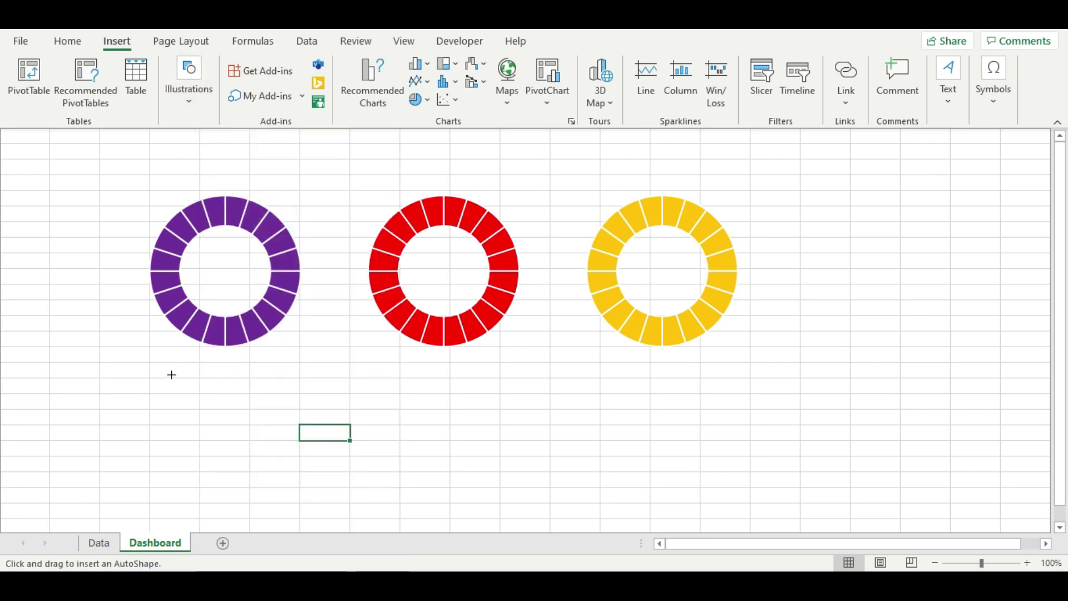
drag(165, 373, 273, 418)
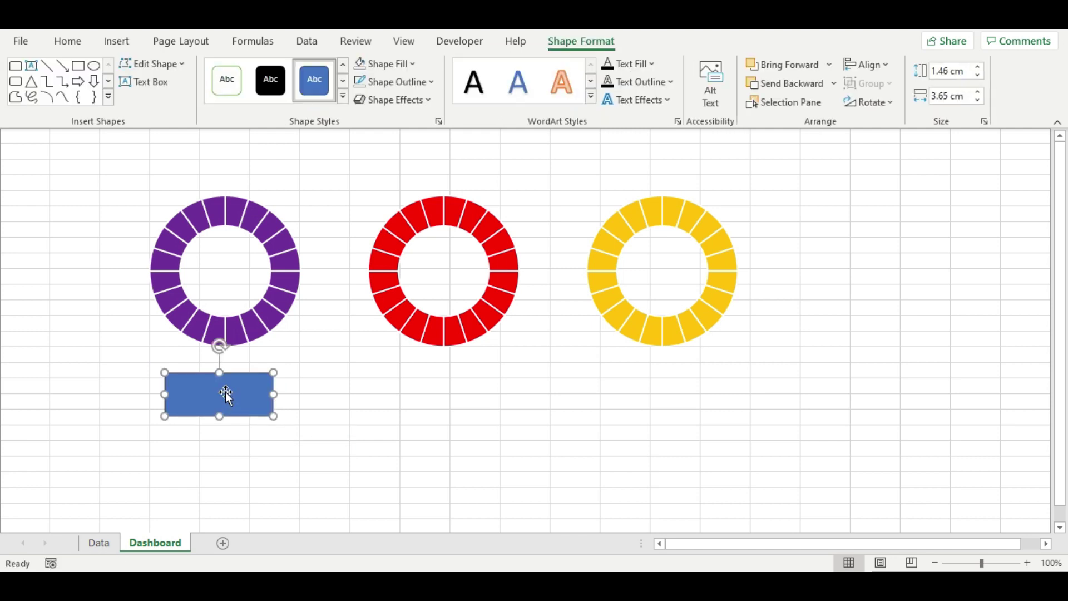
Nudge the rectangle into place and give it the white fill, thin green-outline shape style
drag(225, 391, 231, 386)
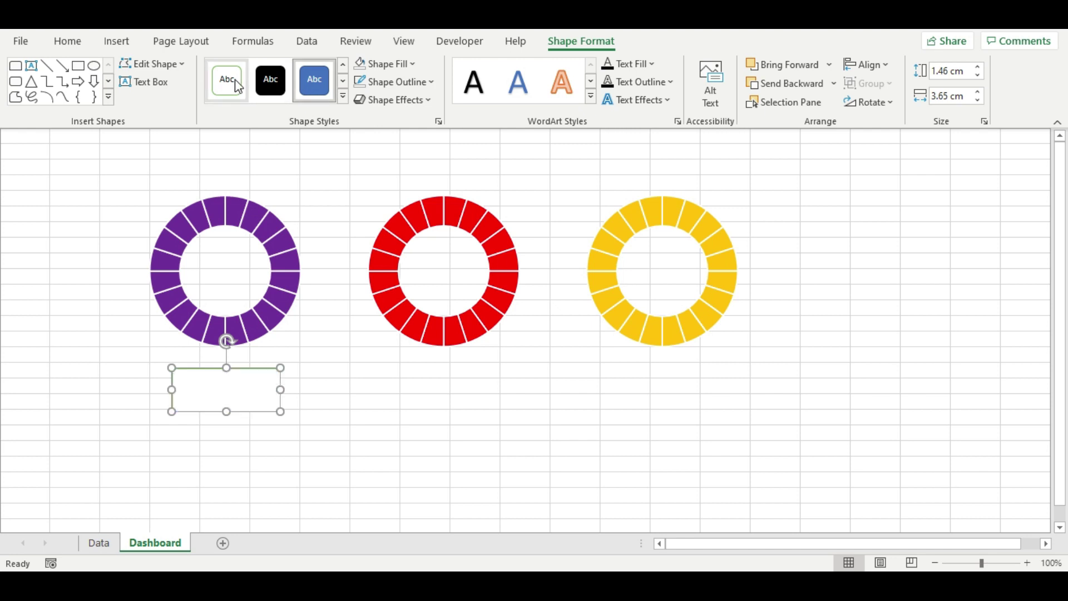
click(238, 86)
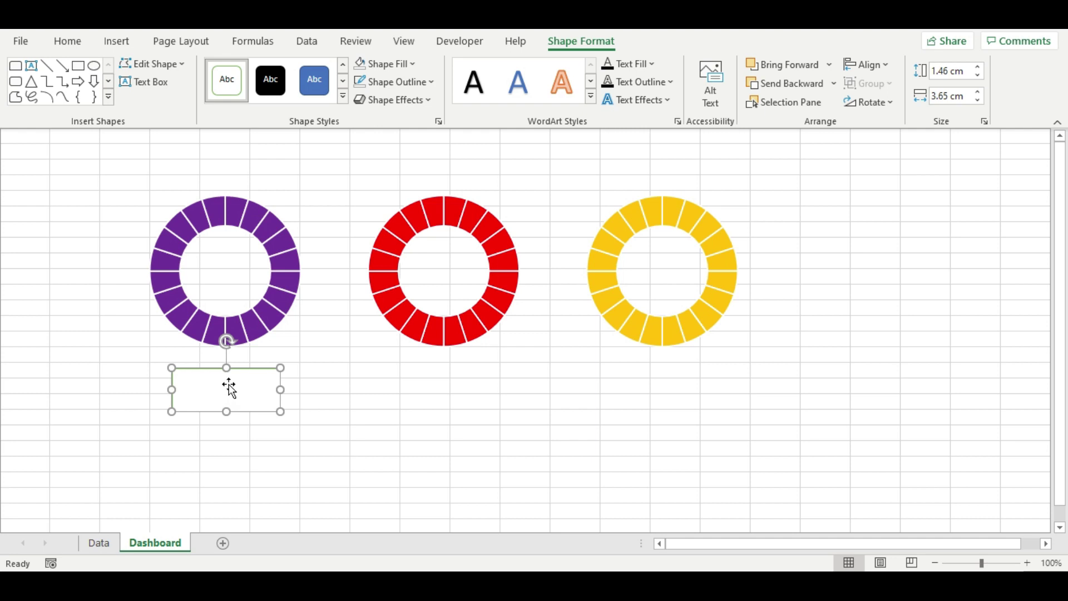
click(404, 42)
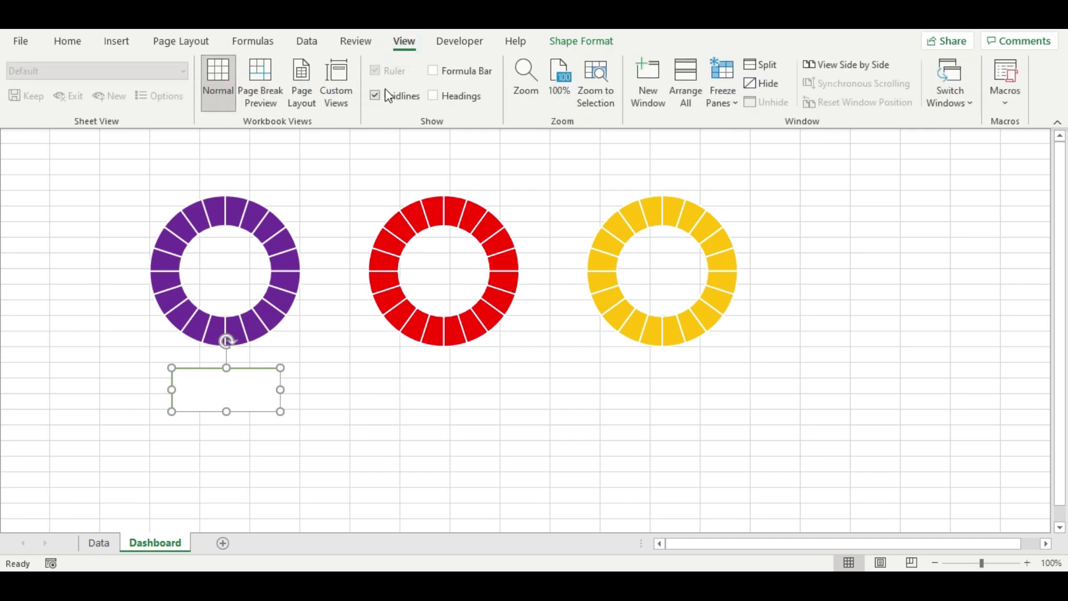
Link the rectangle's text to =Data!H5 so it displays Desktop
click(434, 70)
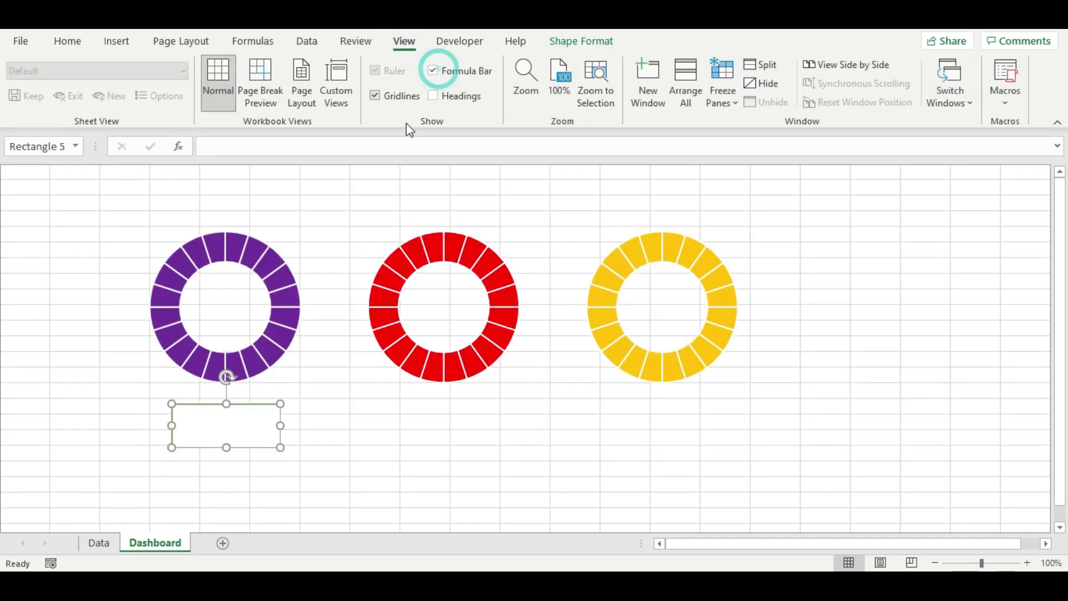
click(236, 148)
text(=)
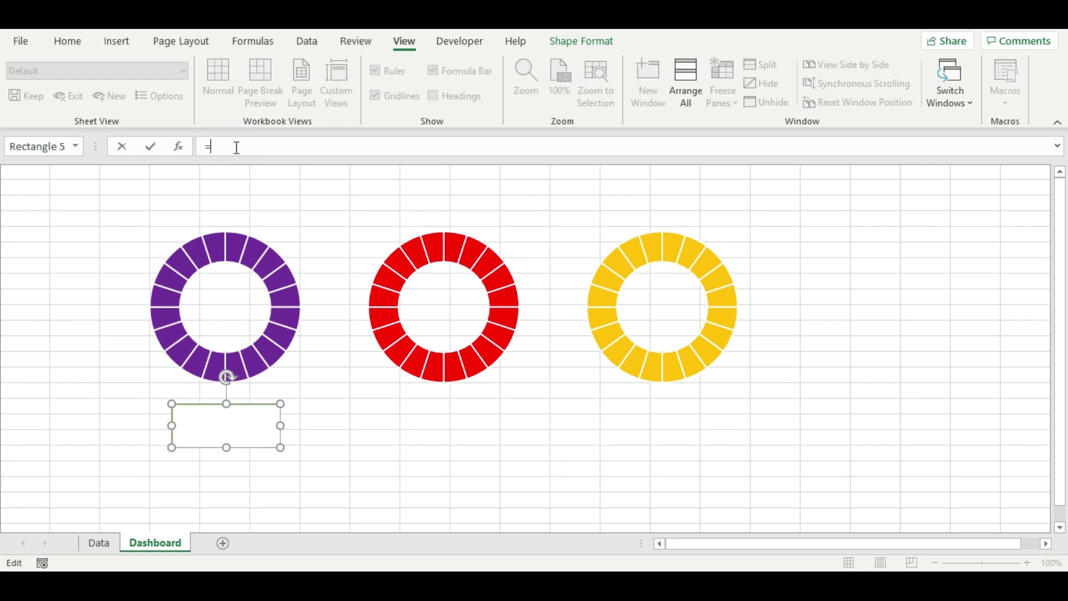
click(107, 543)
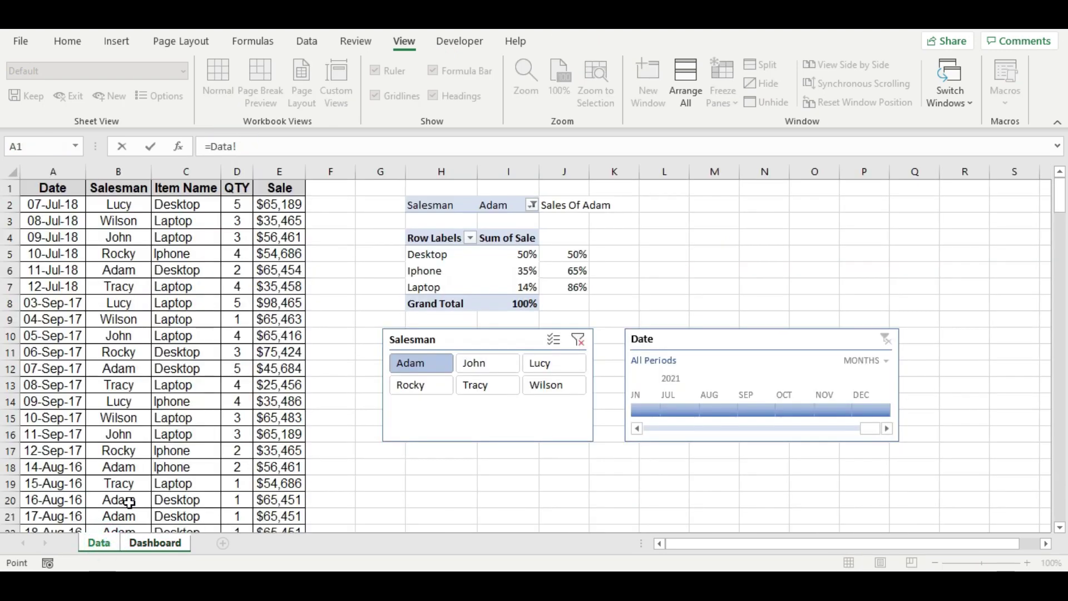
click(421, 254)
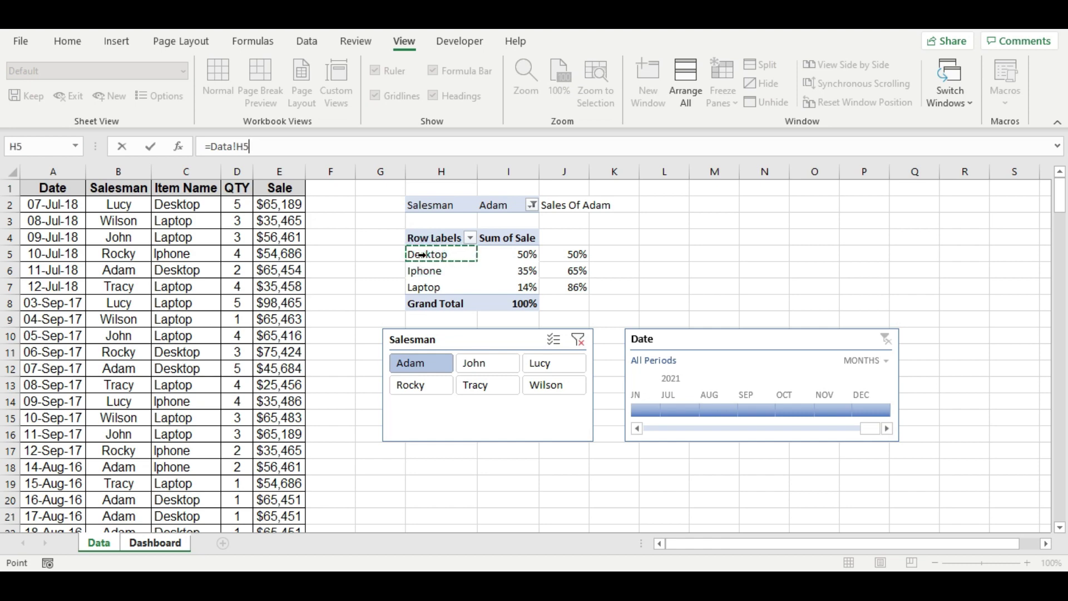
key(Return)
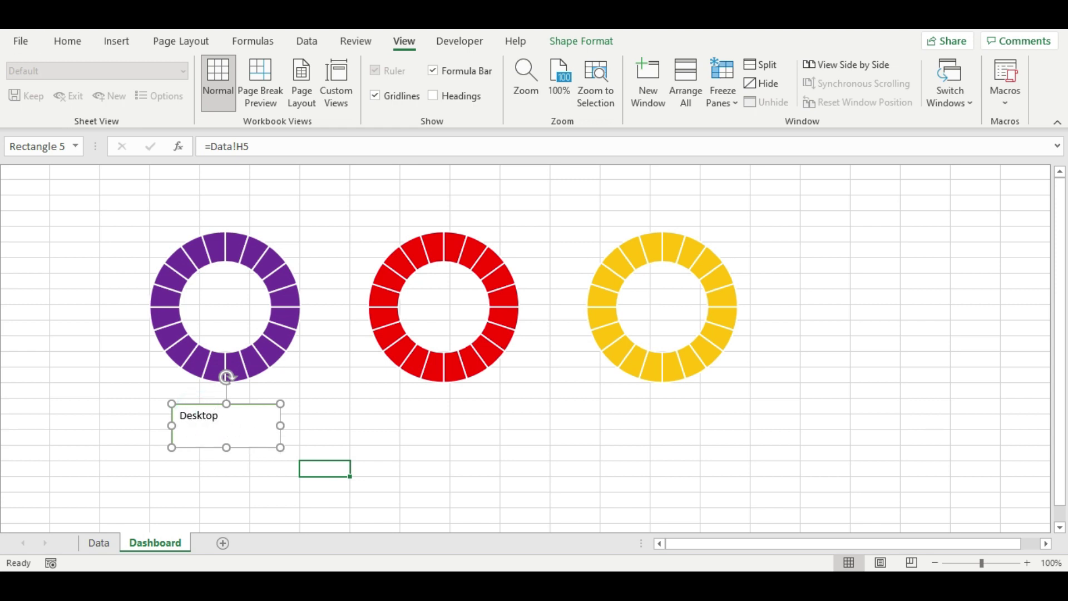
click(67, 40)
Centre the Desktop text vertically and horizontally in its box and make it bold
click(290, 71)
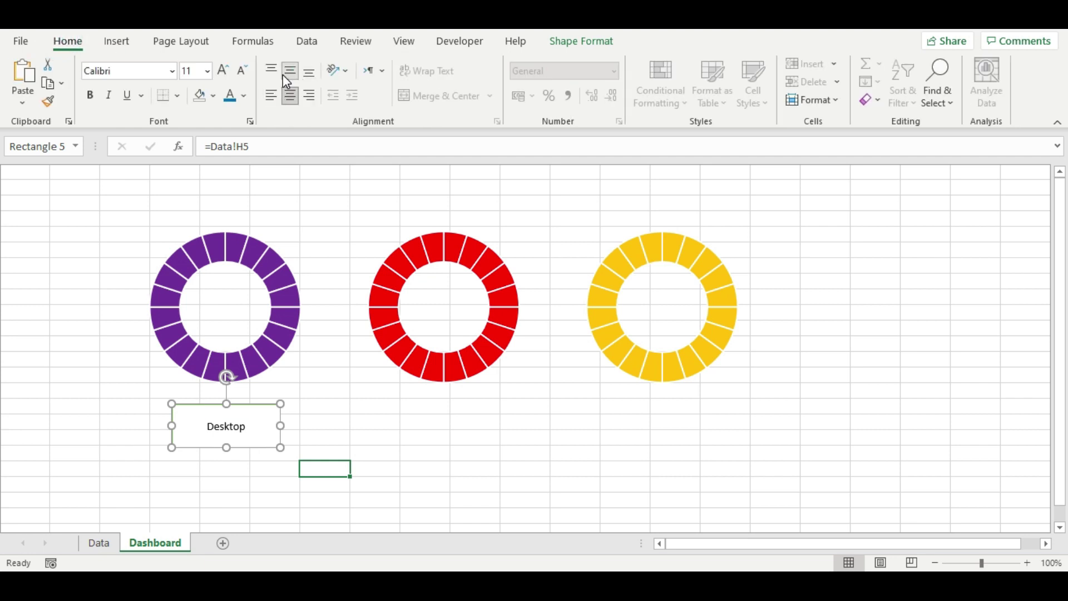
click(290, 95)
click(90, 95)
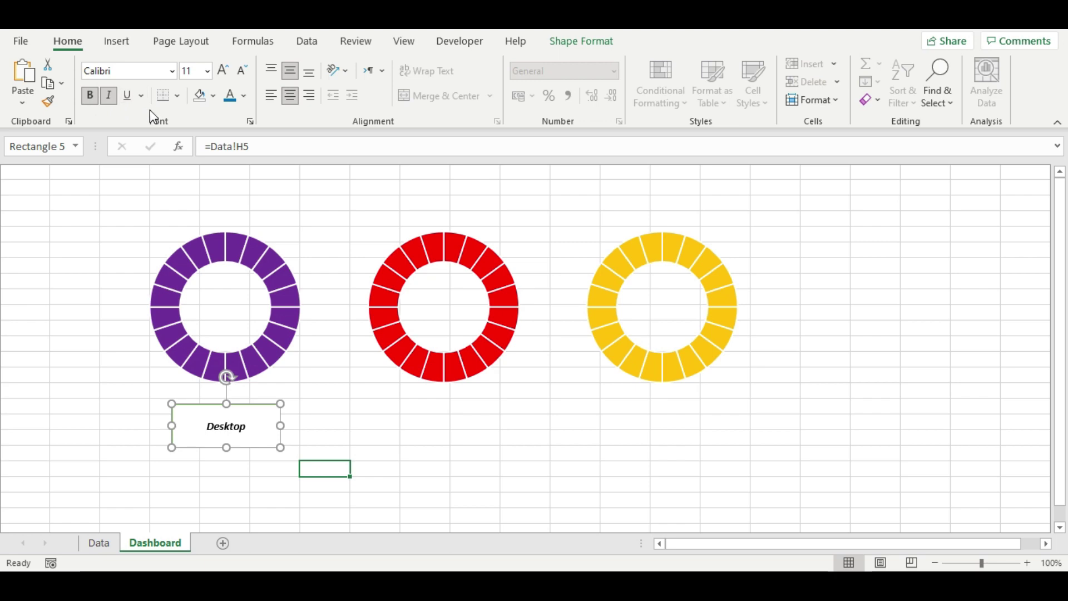
click(173, 71)
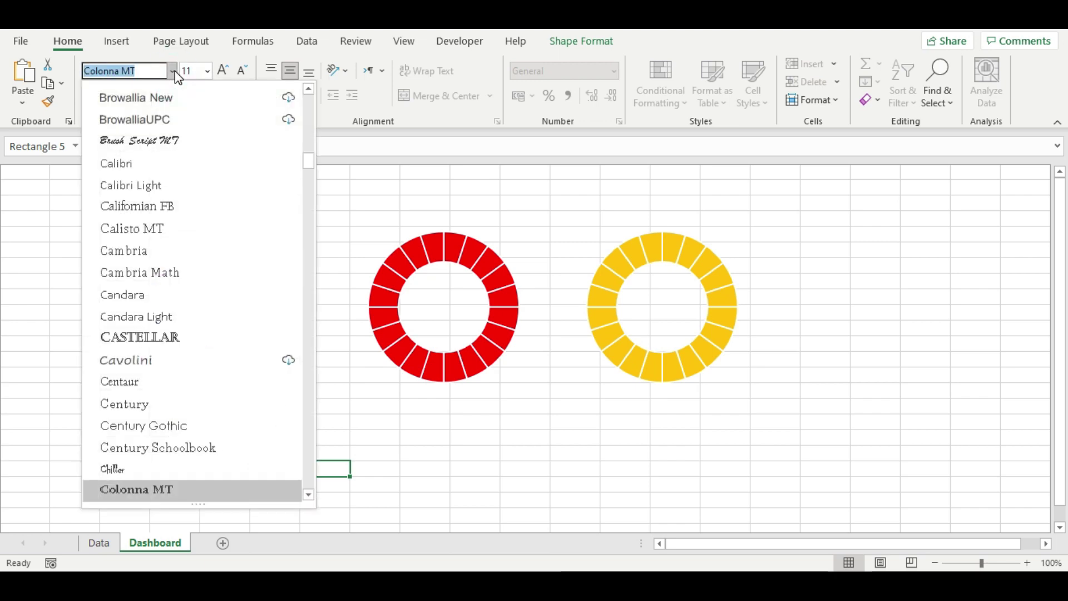
scroll(272, 269, up, 7)
scroll(252, 262, up, 7)
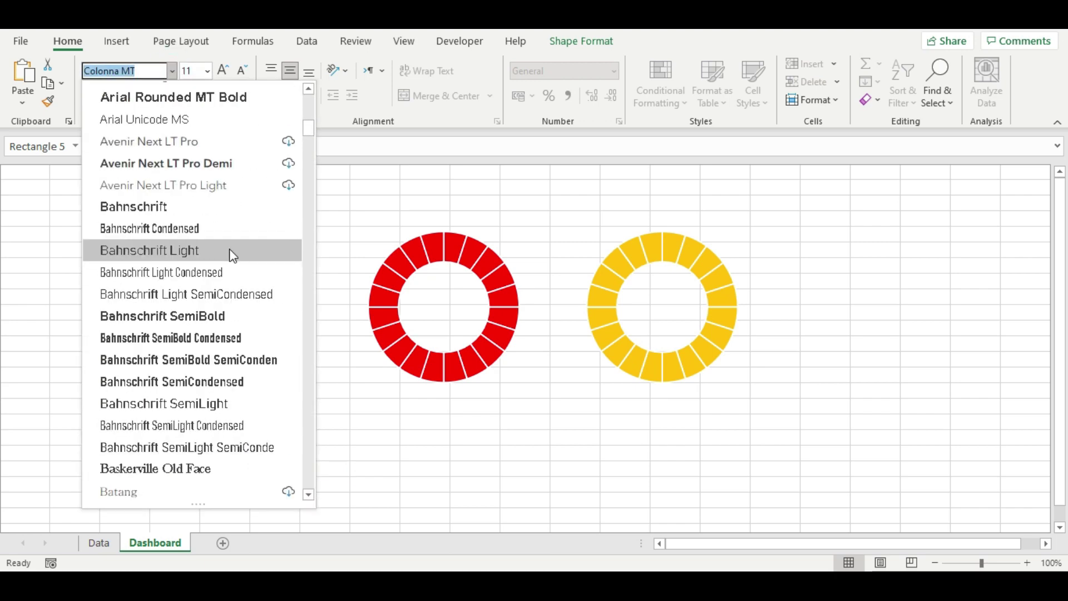
scroll(229, 249, up, 7)
click(223, 470)
click(265, 433)
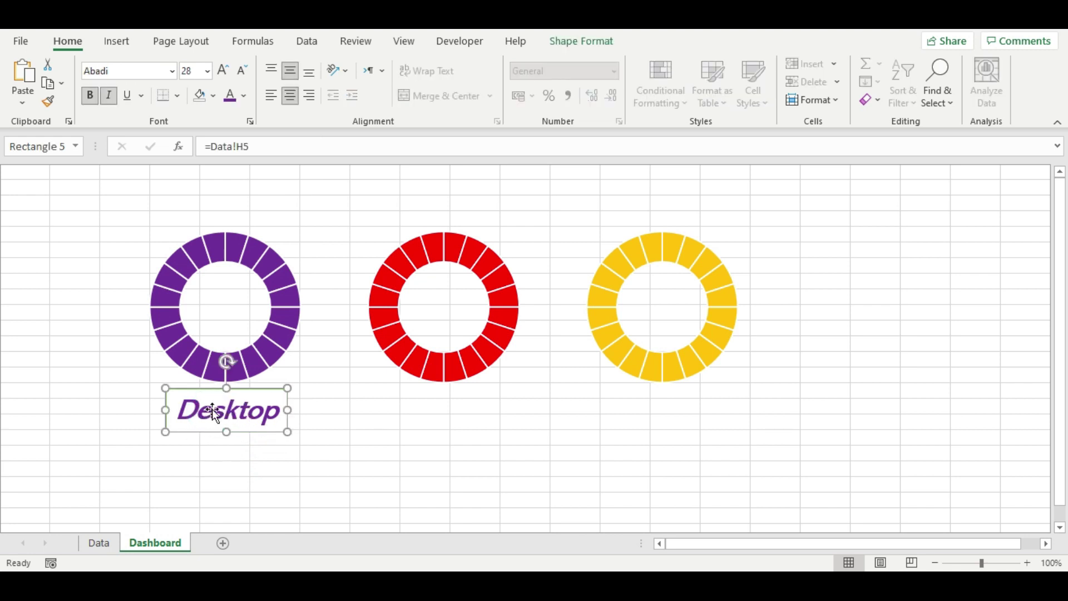
Set the Desktop label box to No Fill and No Outline
click(604, 42)
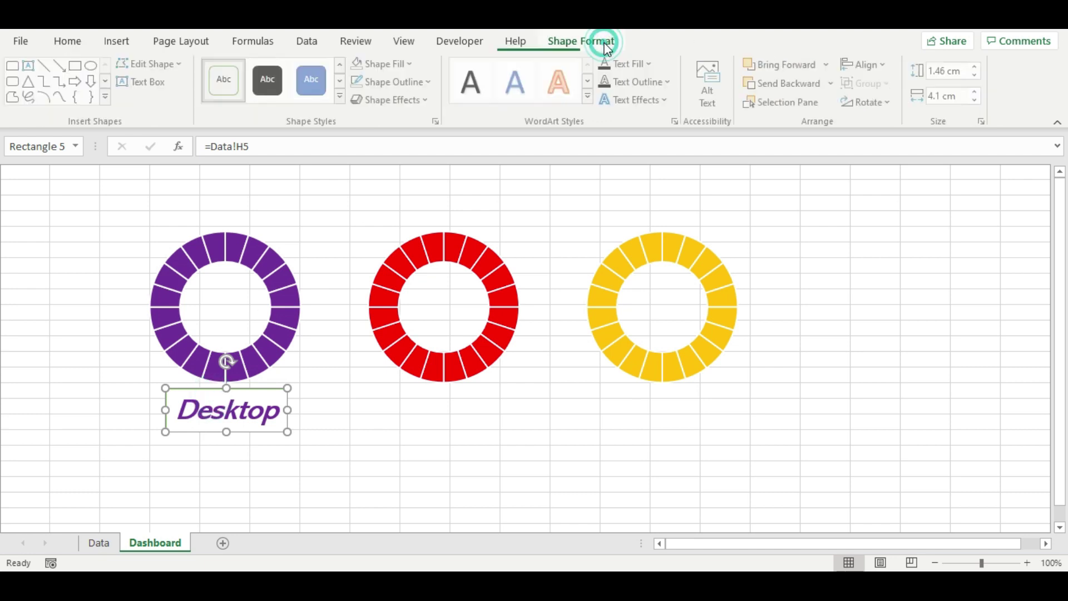
click(413, 65)
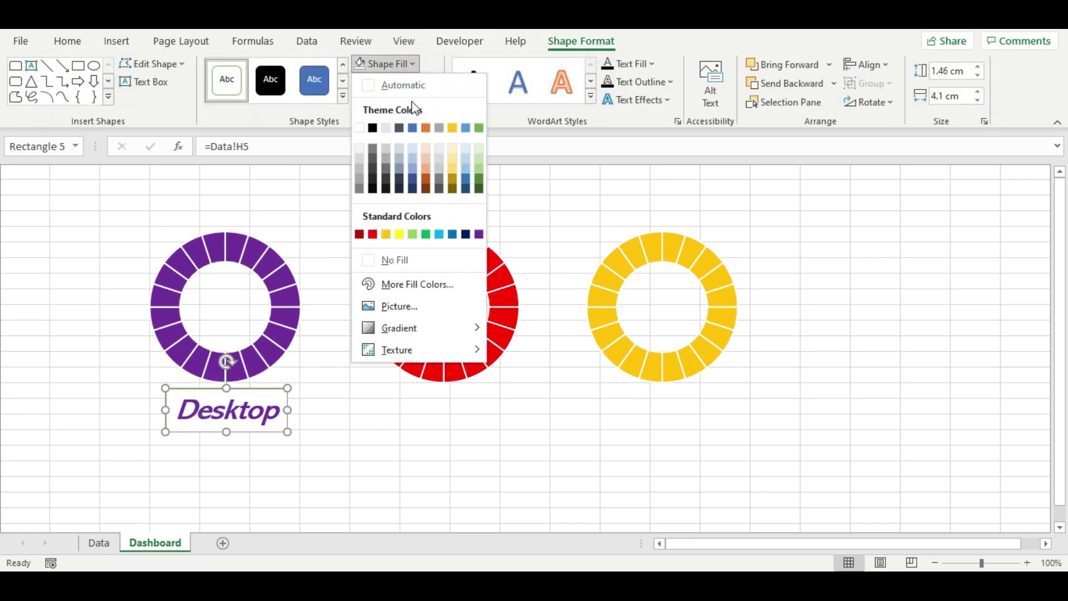
click(419, 259)
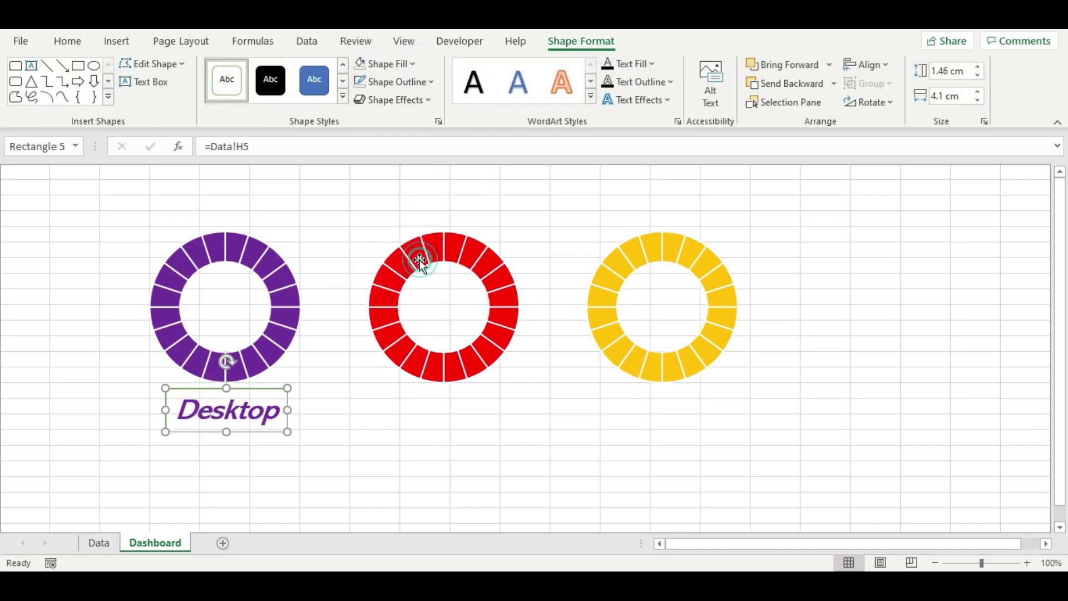
click(415, 83)
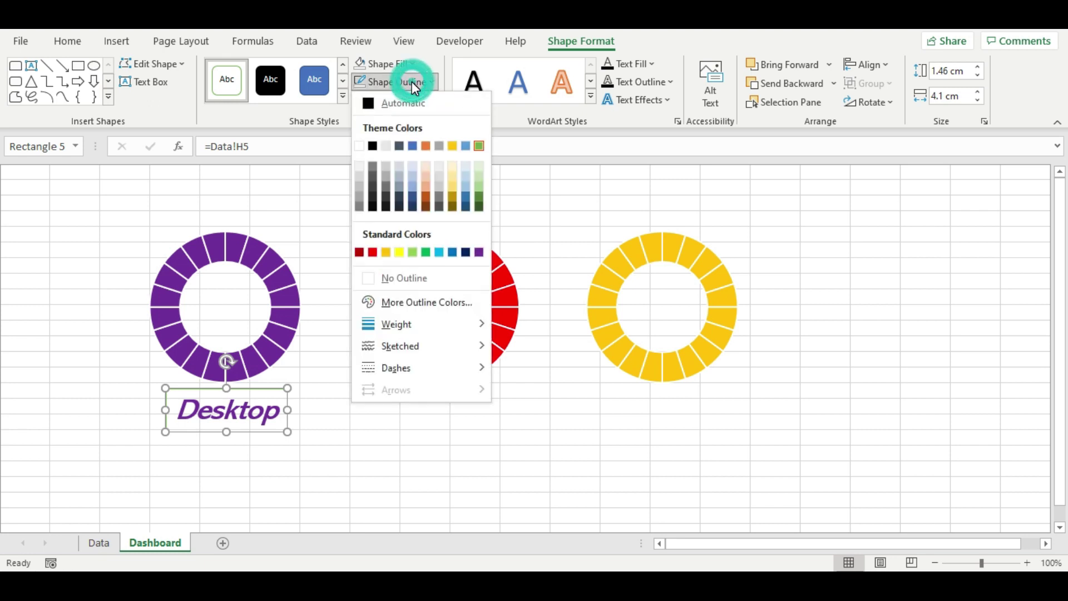
click(410, 288)
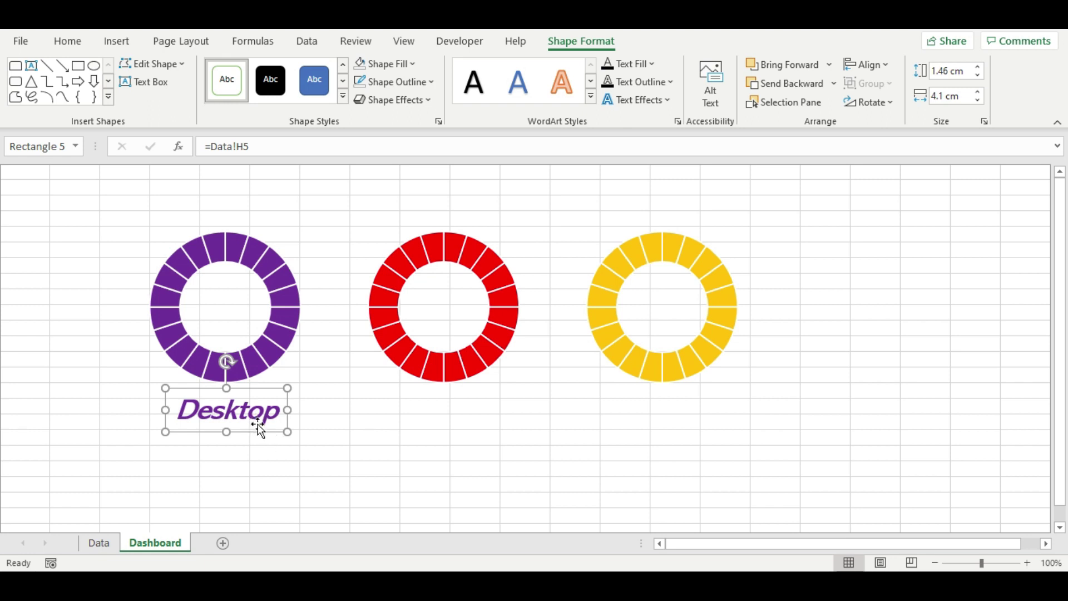
Place copies of the Desktop label under the red and yellow doughnuts
drag(255, 423, 472, 430)
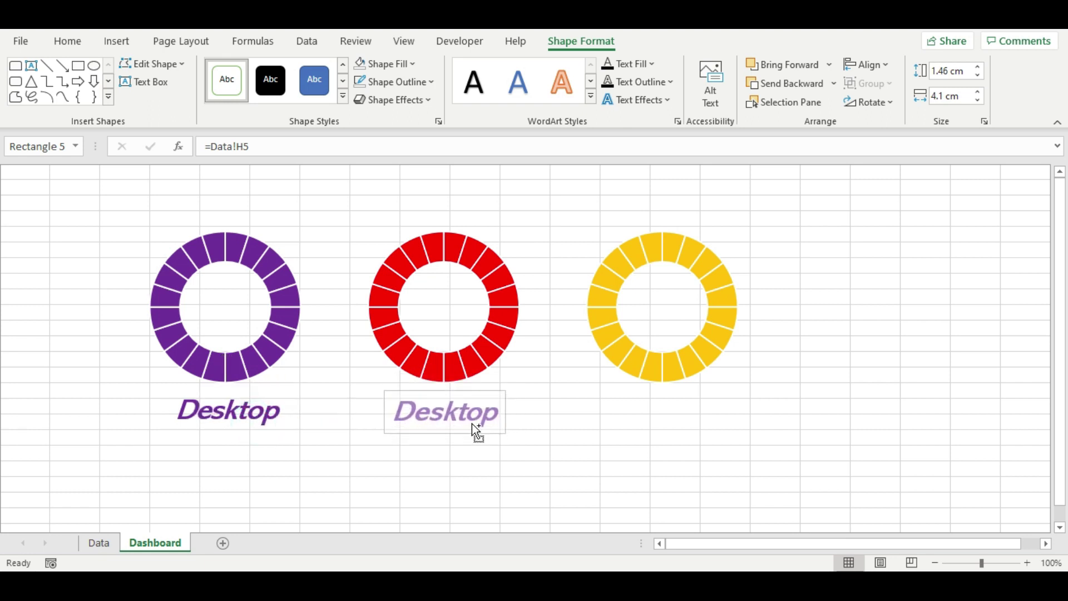
drag(473, 430, 659, 424)
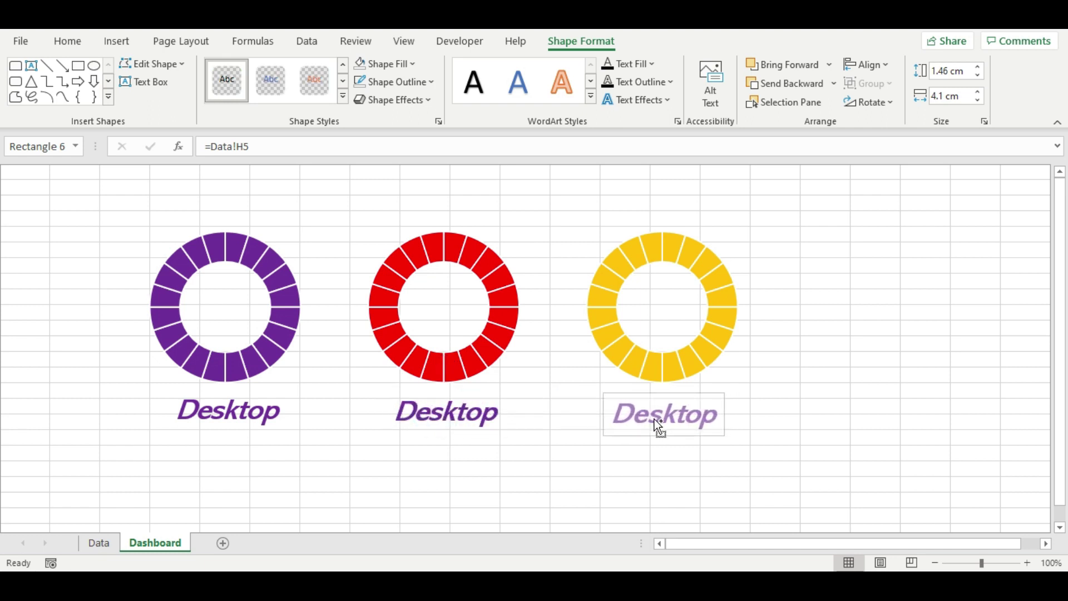
drag(654, 419, 658, 416)
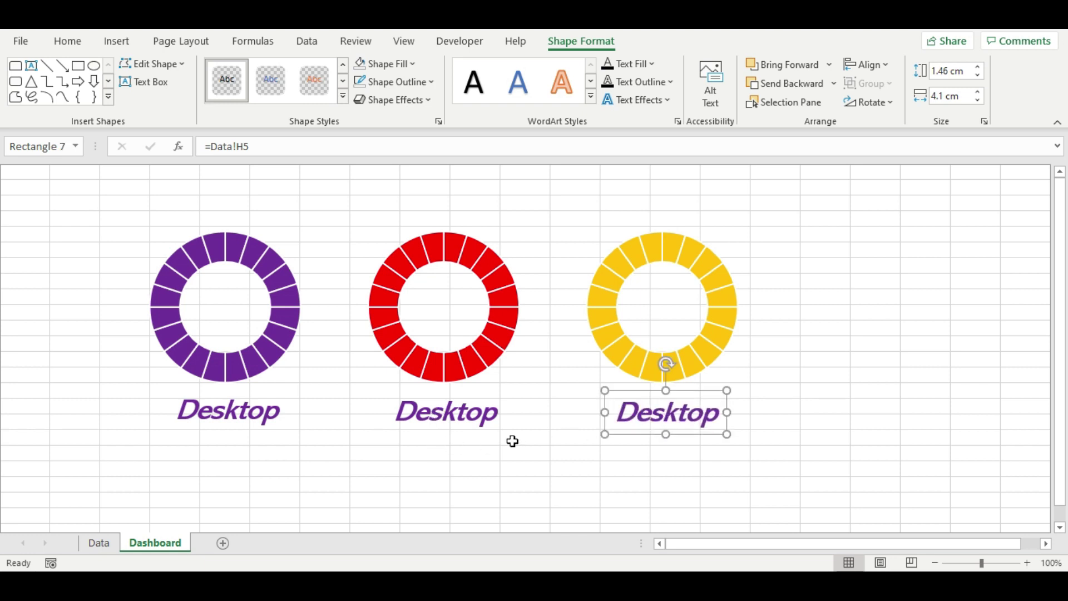
Start a new = formula for the label under the red doughnut, pointing to the Data sheet
click(443, 416)
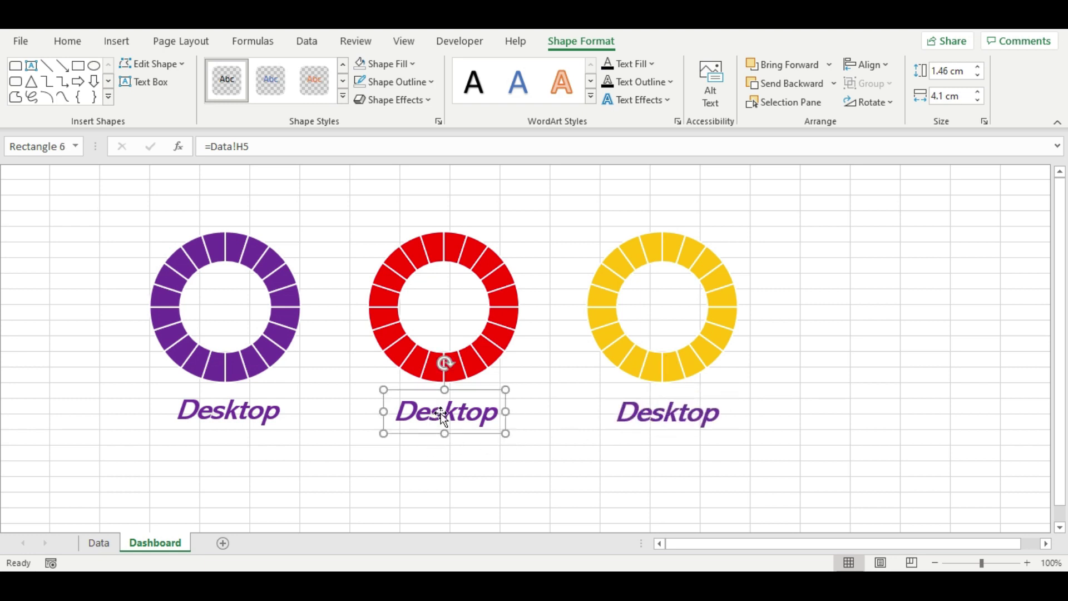
triple_click(265, 147)
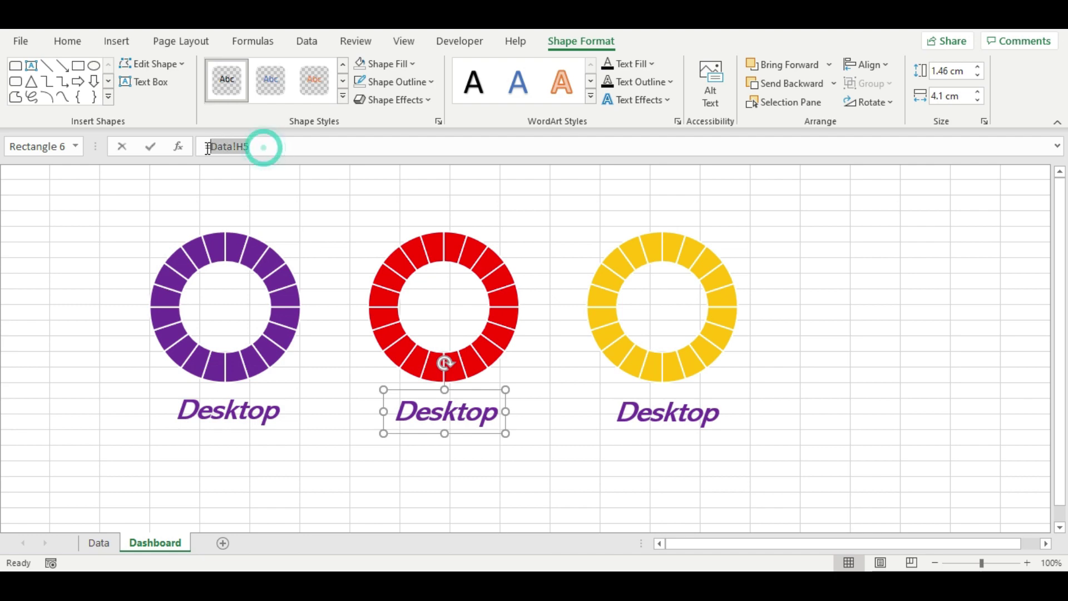
text(=)
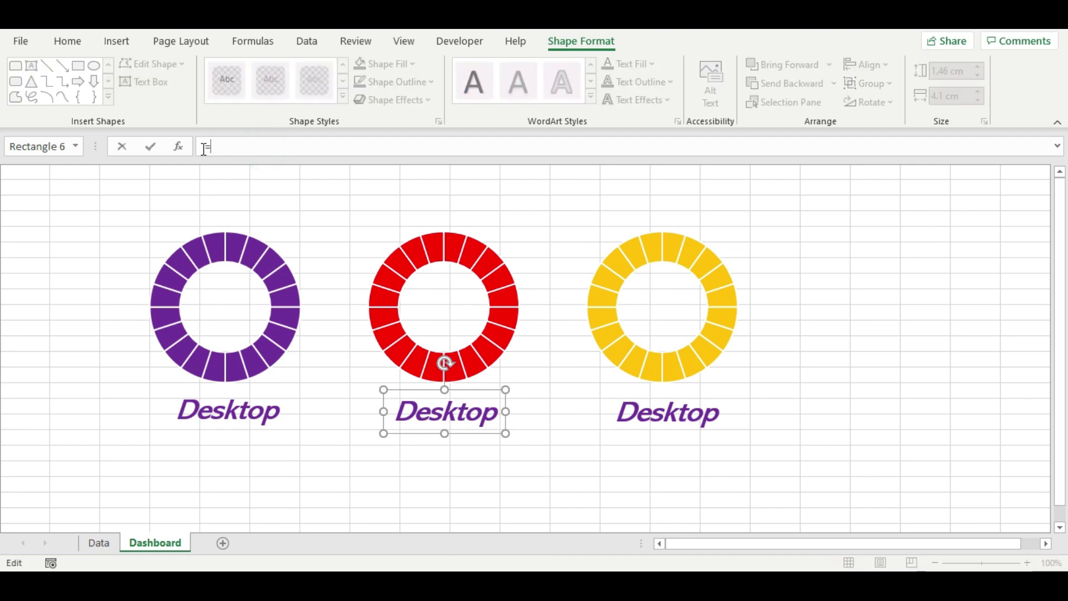
click(98, 542)
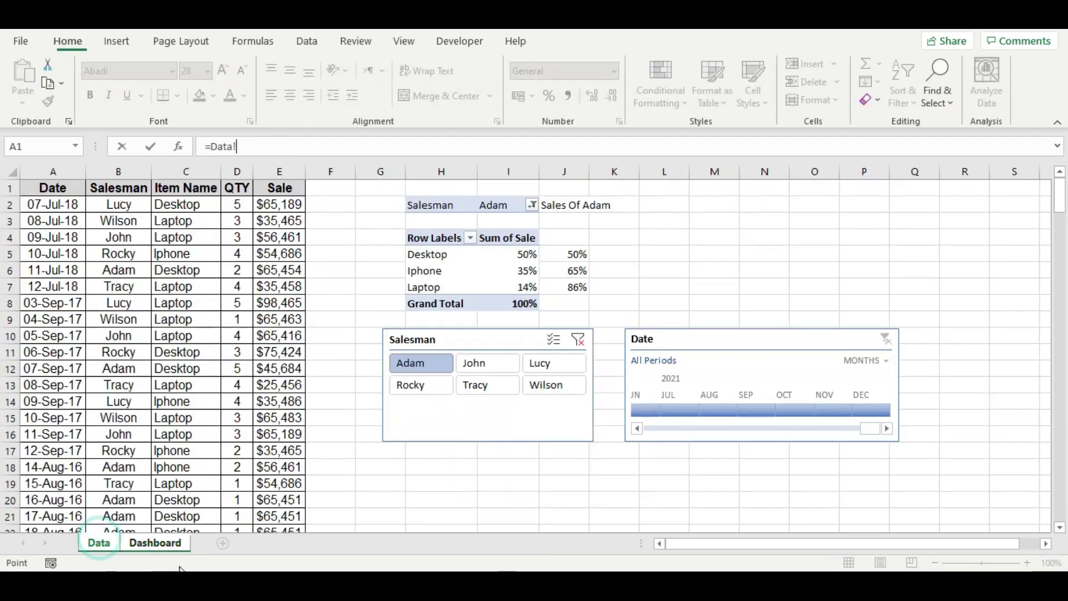
Link the red doughnut's label to =Data!H6 so it reads Iphone, styled like Desktop
click(434, 270)
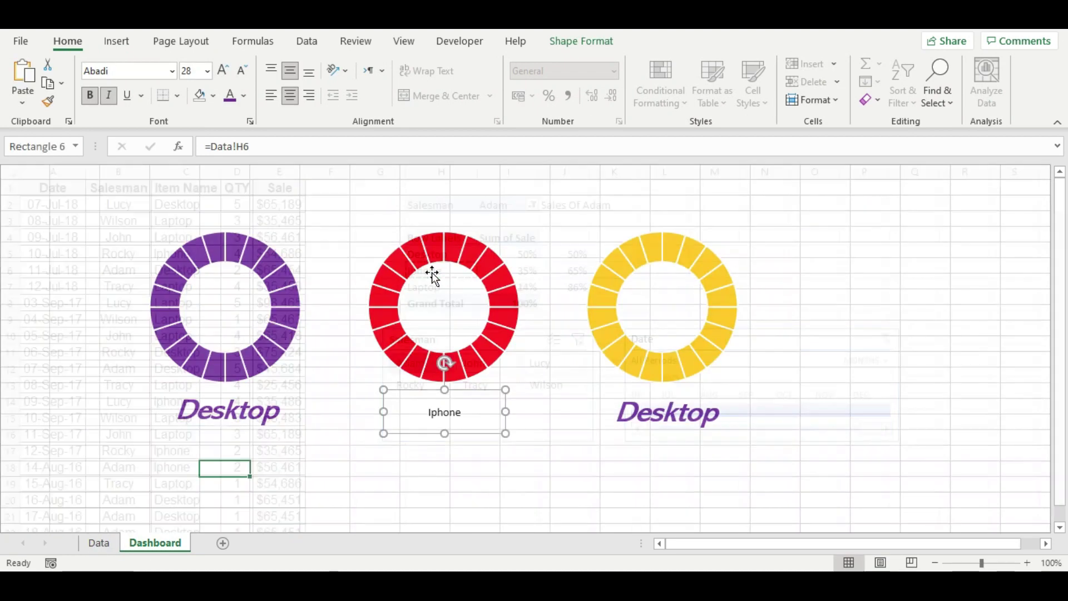
key(Return)
click(465, 414)
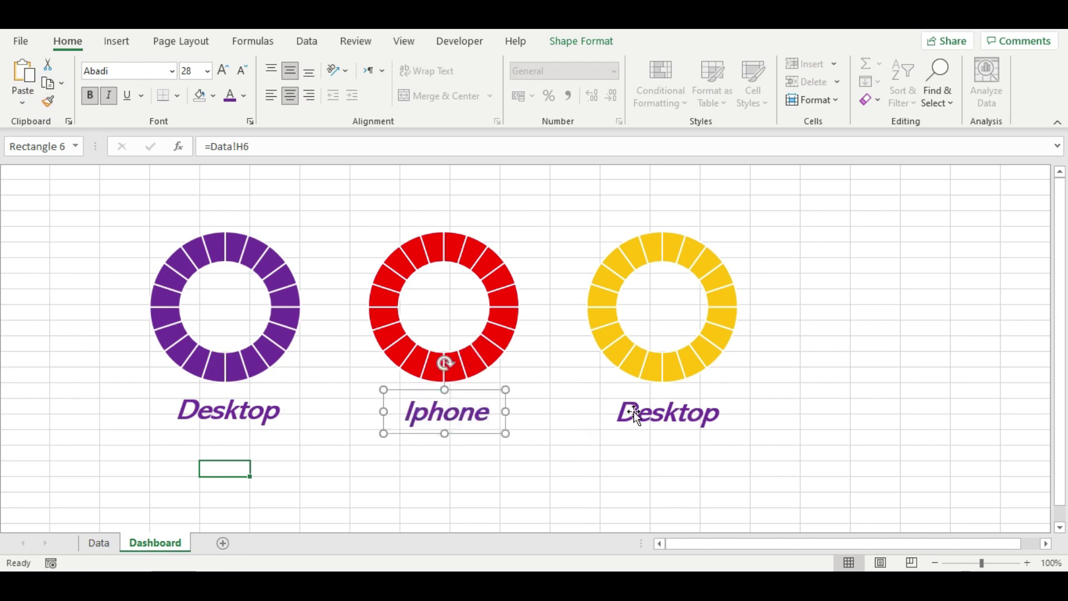
Link the yellow doughnut's label to =Data!H7 so it shows Laptop
click(652, 421)
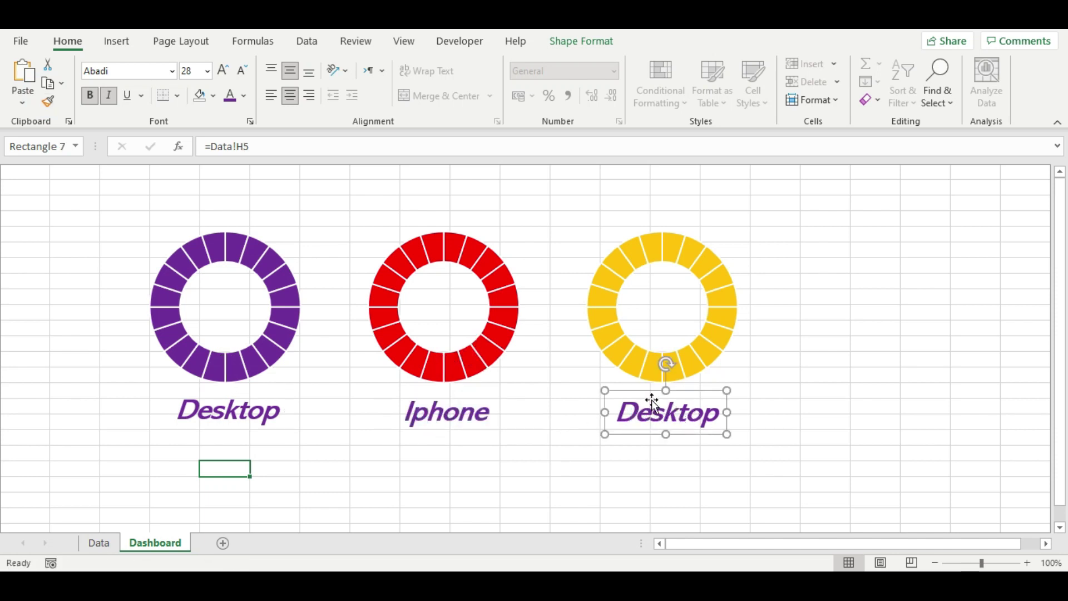
drag(257, 146, 181, 152)
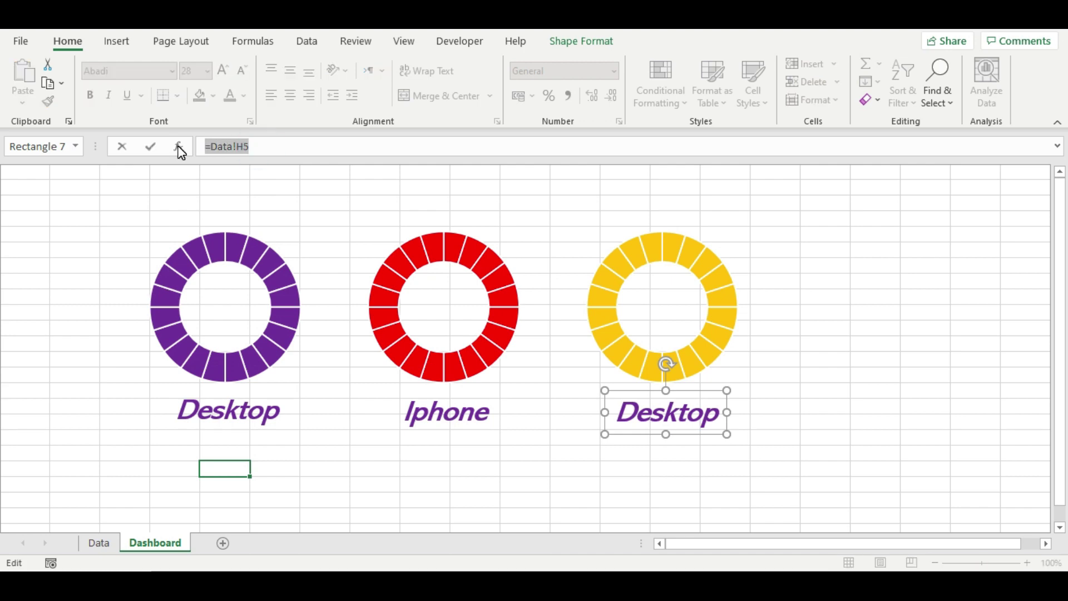
text(=)
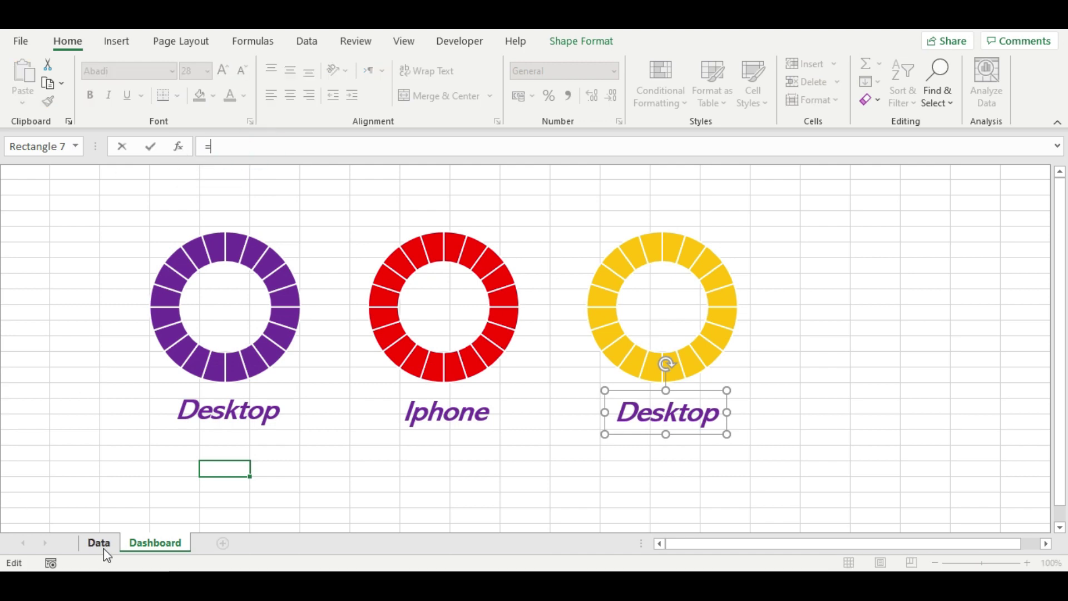
click(99, 542)
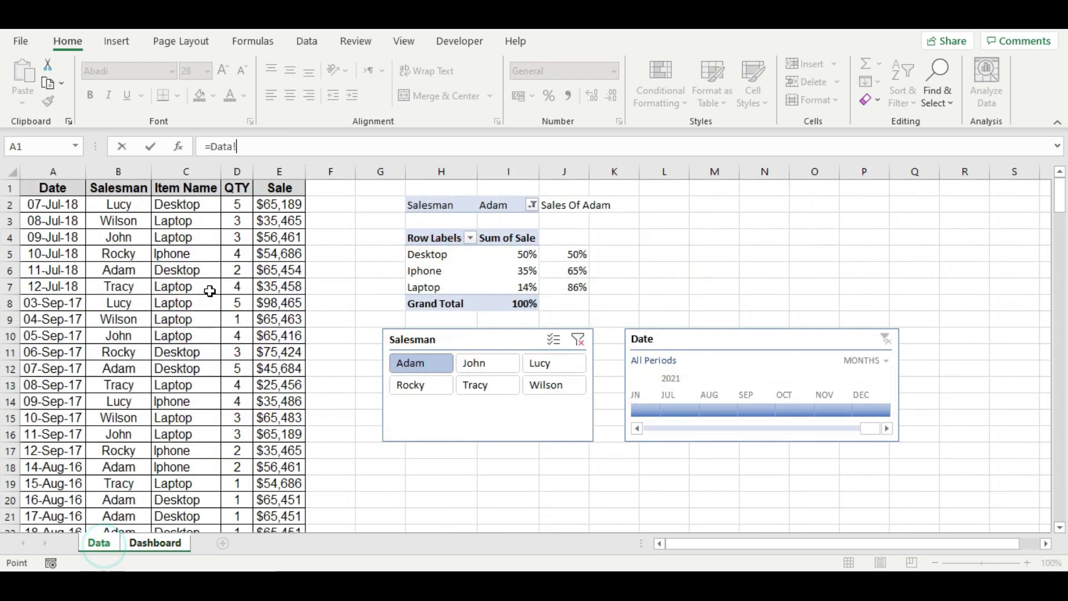
click(434, 288)
key(Return)
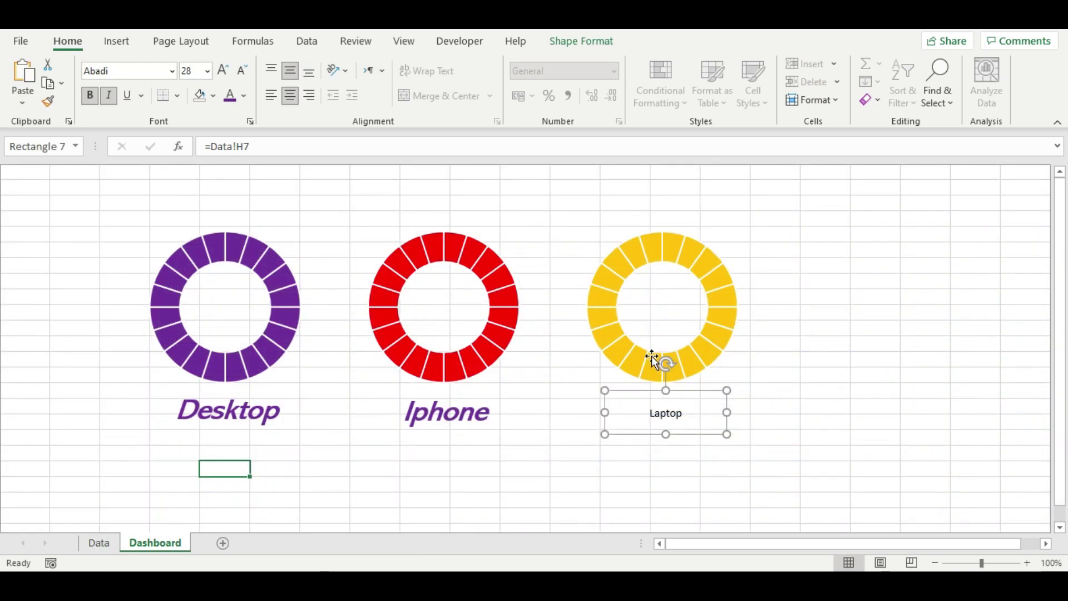
click(473, 415)
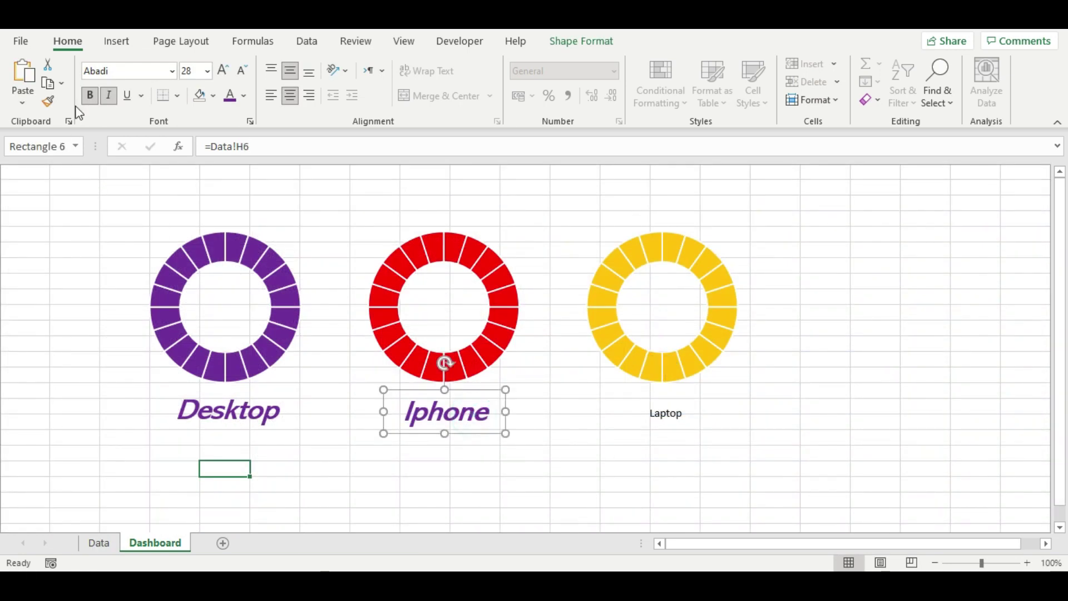
Copy the Iphone label's styling onto the Laptop label with Format Painter
click(48, 101)
click(644, 411)
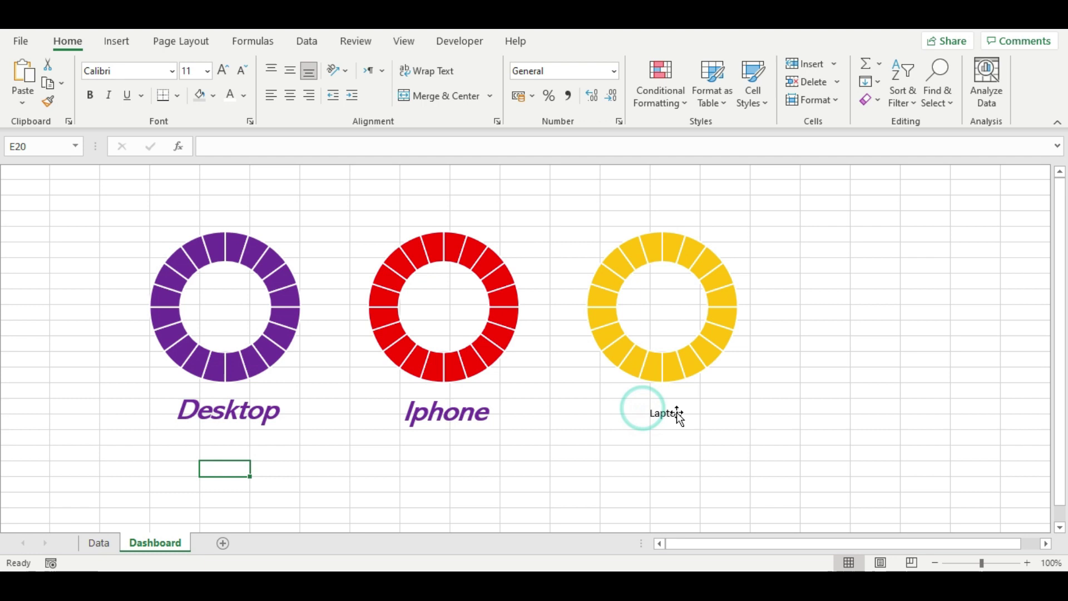
click(479, 399)
click(47, 102)
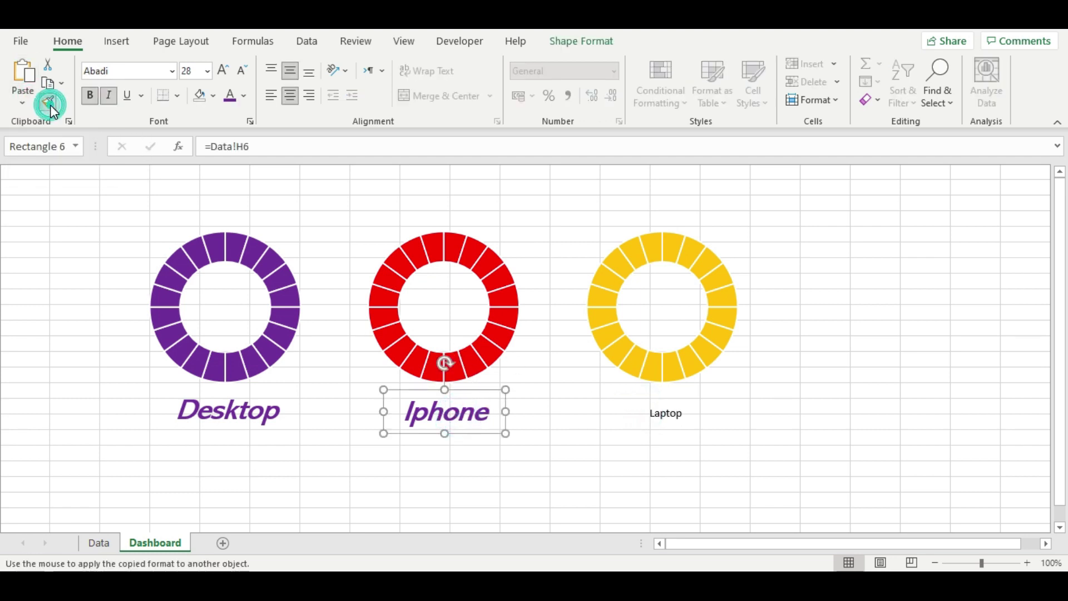
click(669, 414)
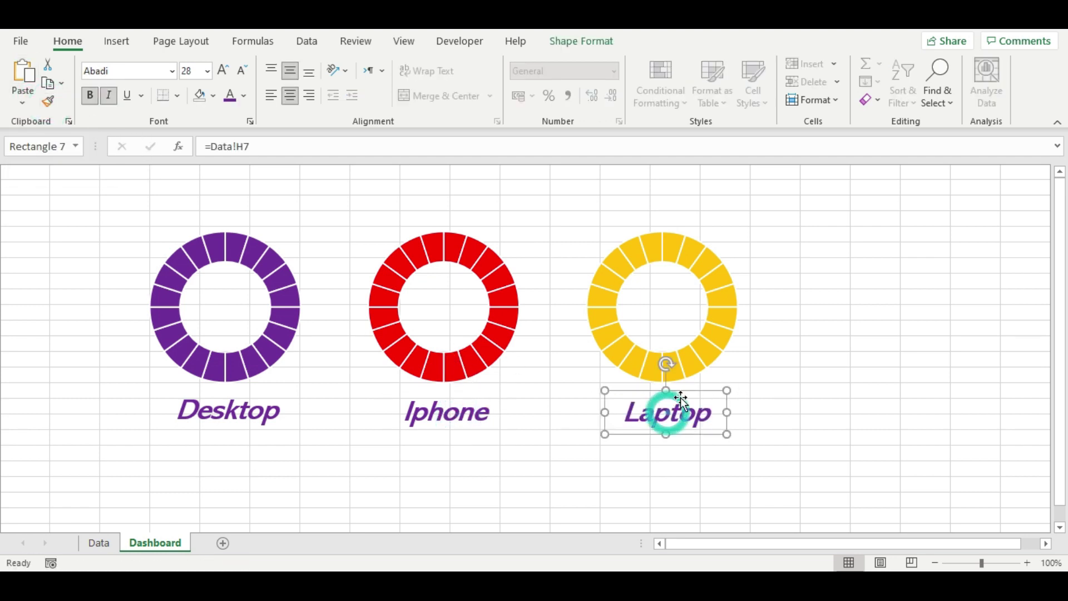
click(461, 416)
Colour the Iphone label text red and the Laptop label text gold
click(243, 96)
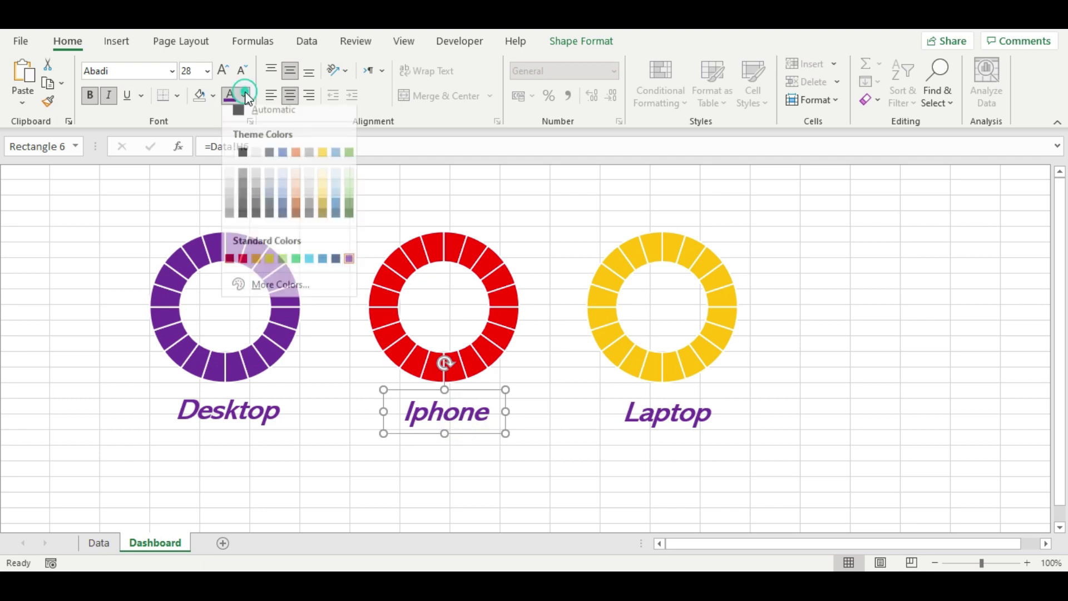
click(243, 267)
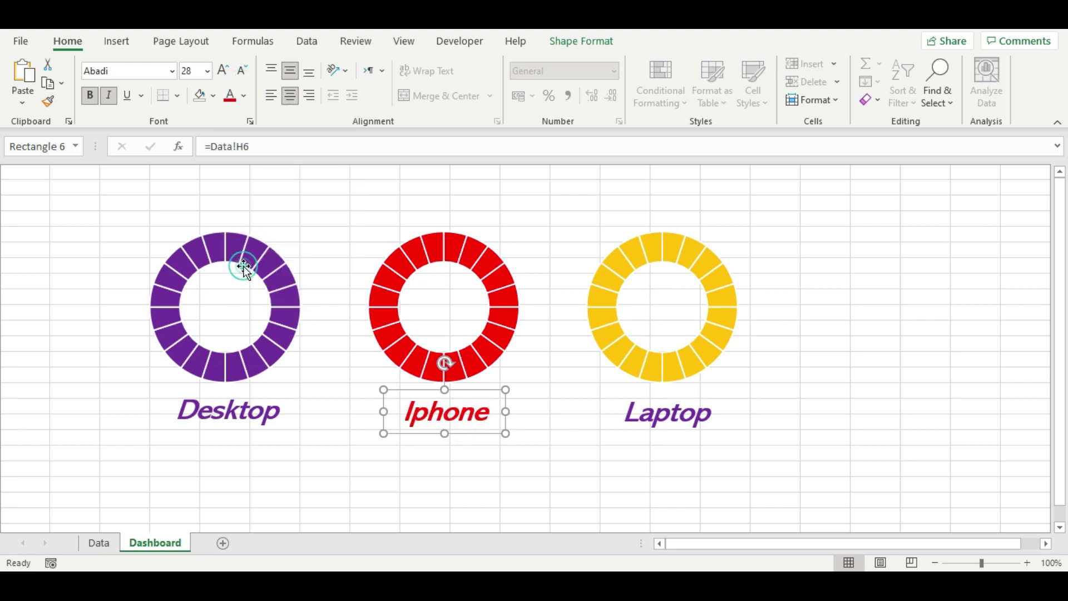
click(688, 416)
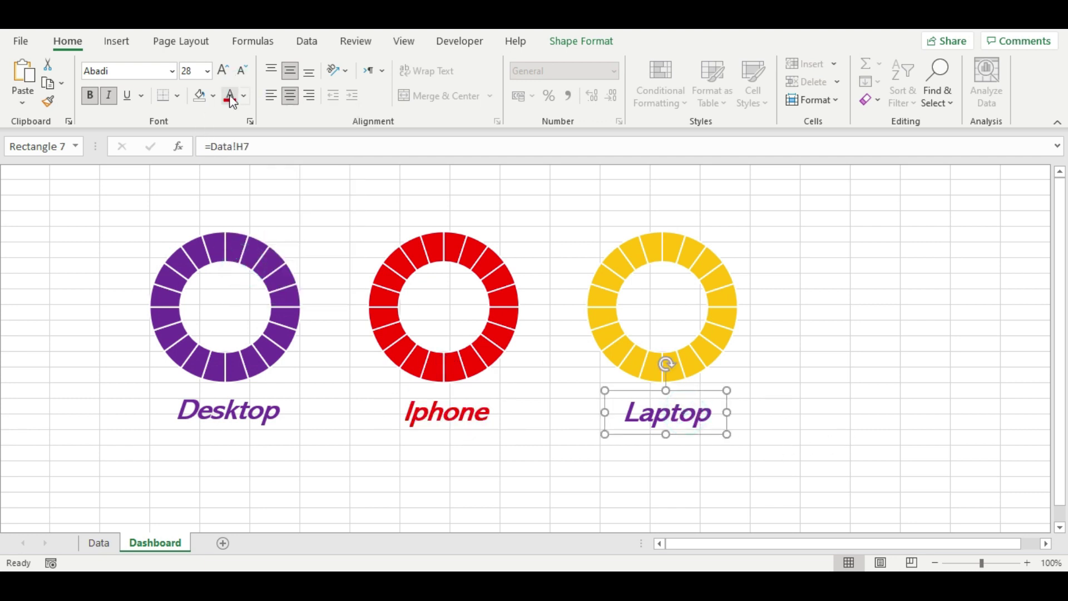
click(245, 95)
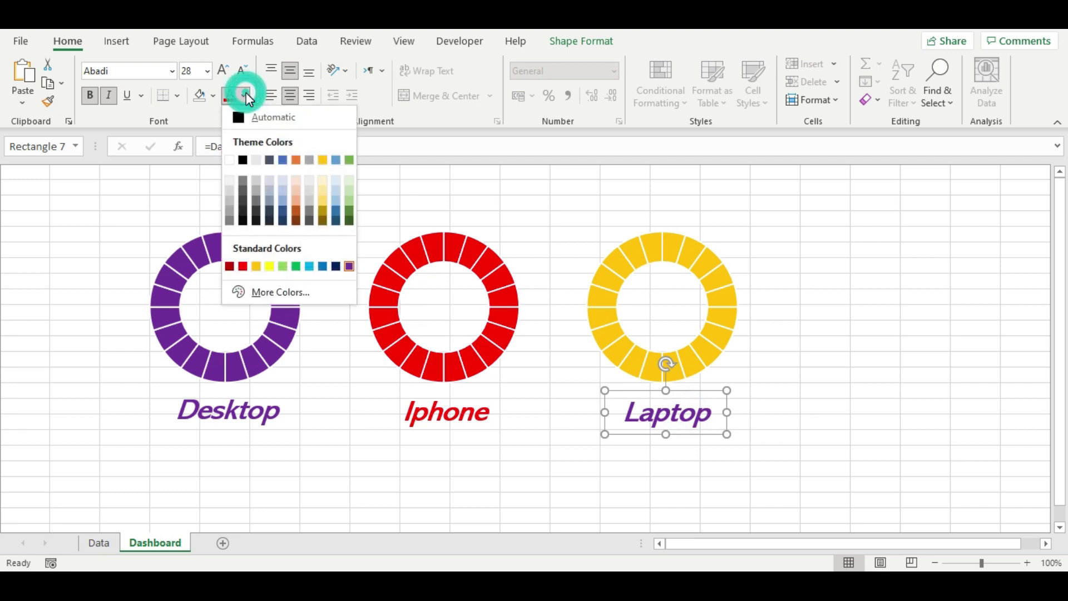
click(255, 267)
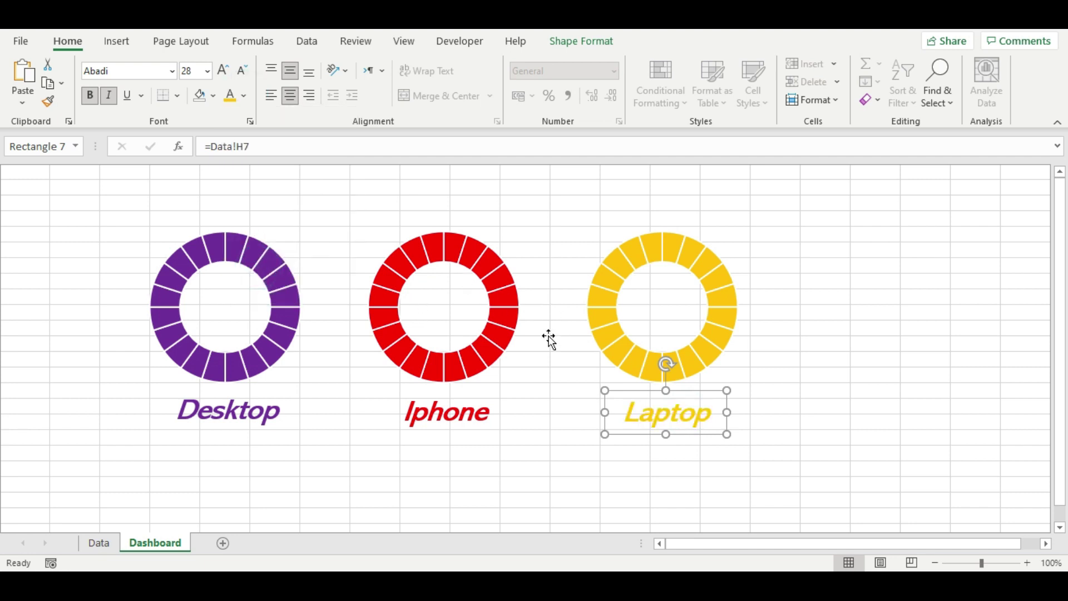
shift+click(417, 413)
Distribute the Desktop, Iphone and Laptop labels horizontally, align their middles, and return to Data
shift+click(208, 412)
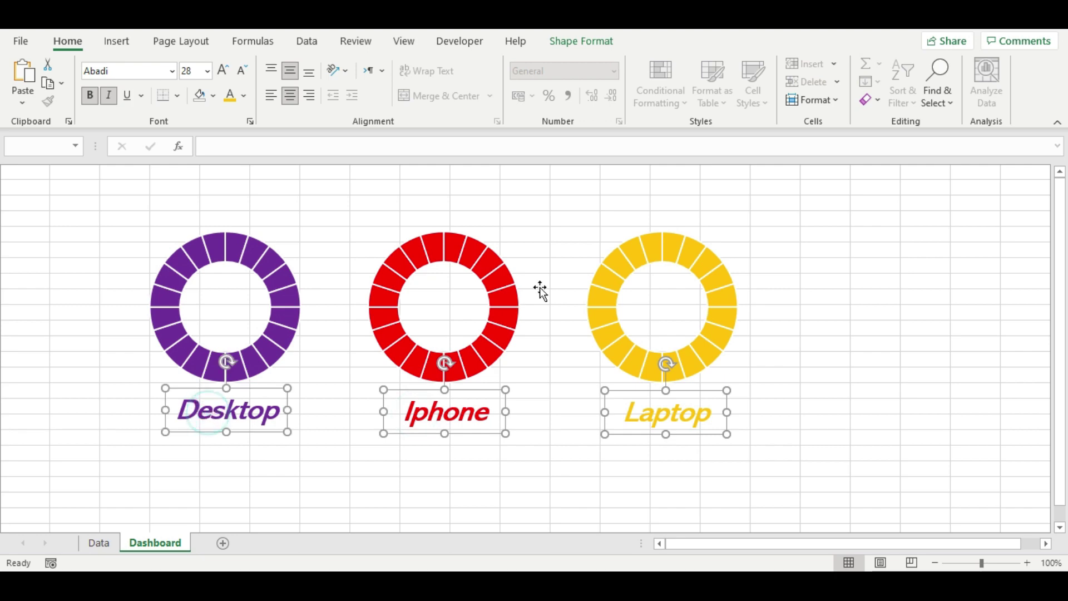
click(617, 41)
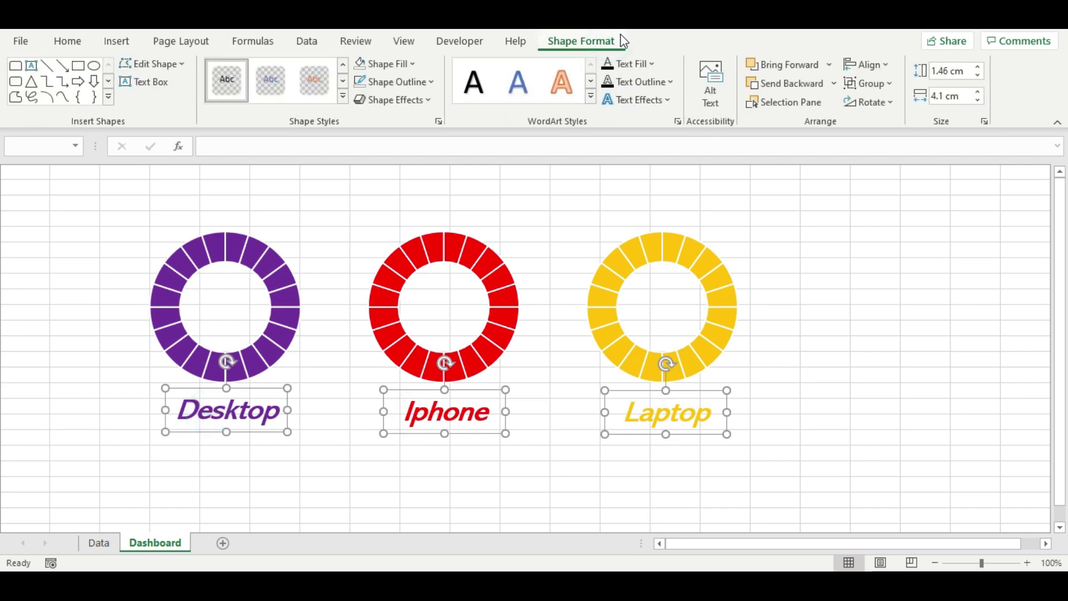
click(869, 64)
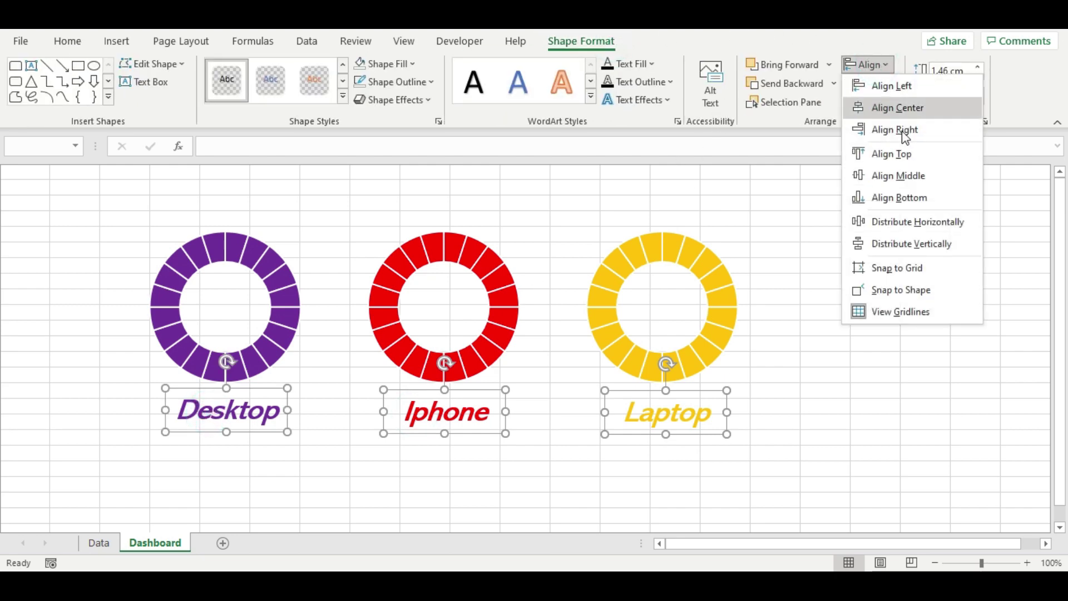
click(926, 222)
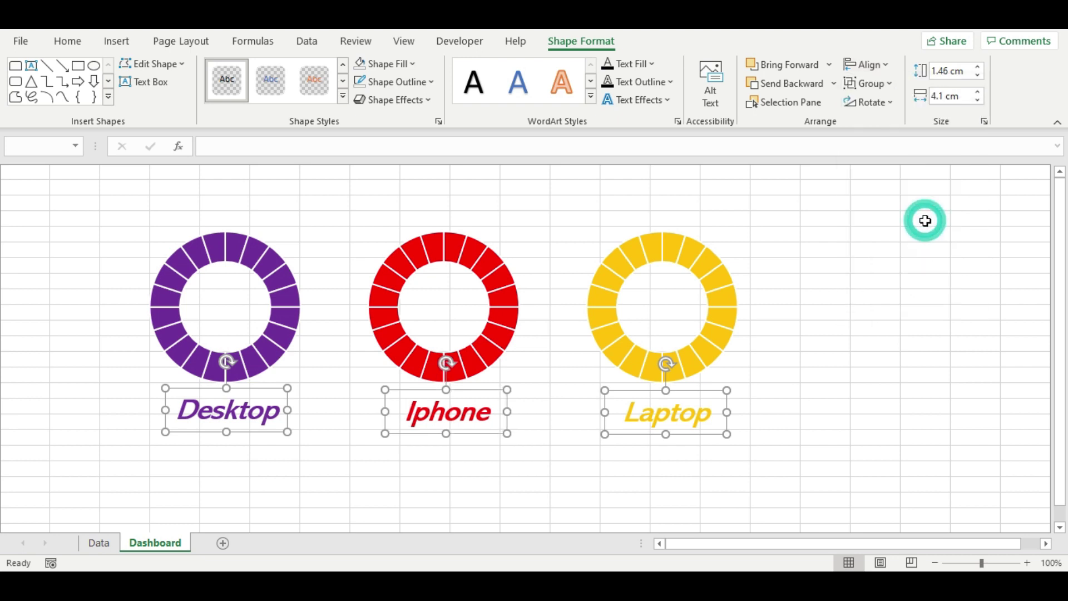
click(866, 68)
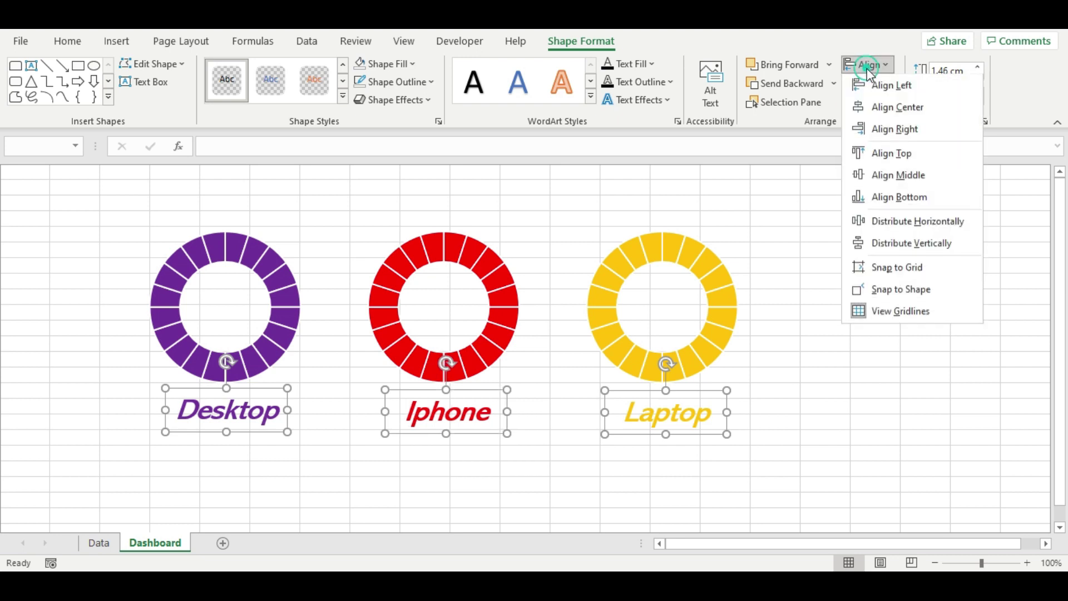
click(907, 177)
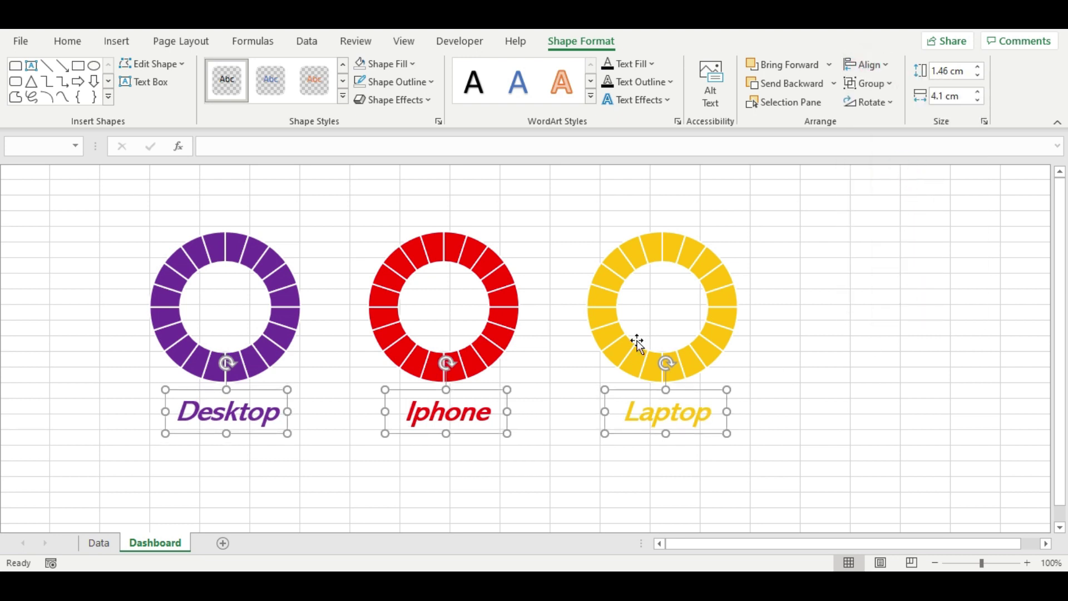
key(ctrl+Page_Up)
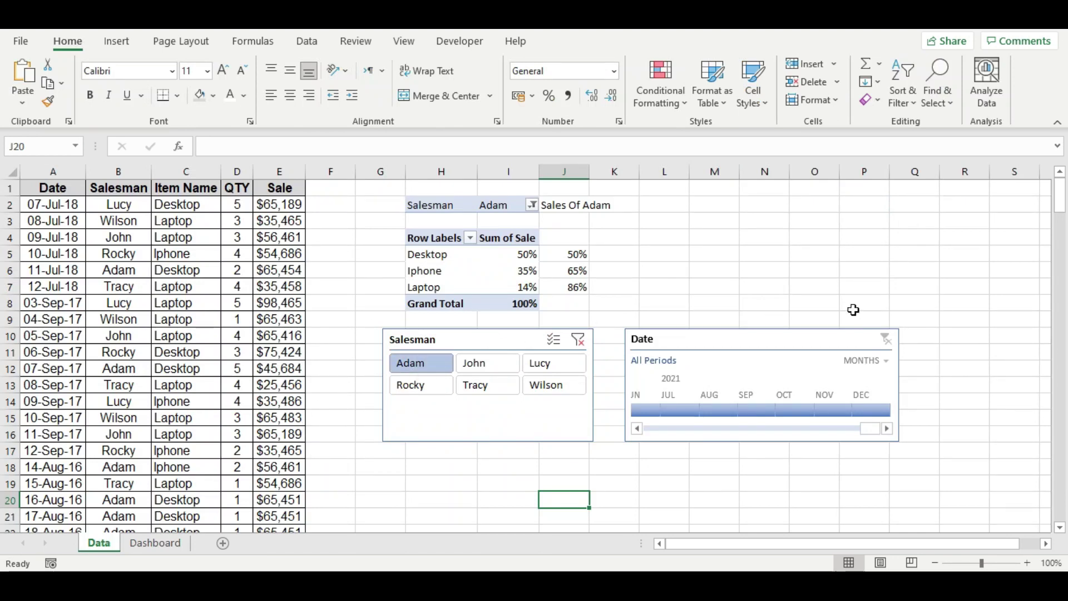
Clear the Salesman slicer filter and cut the slicer and Date timeline from Data
click(579, 341)
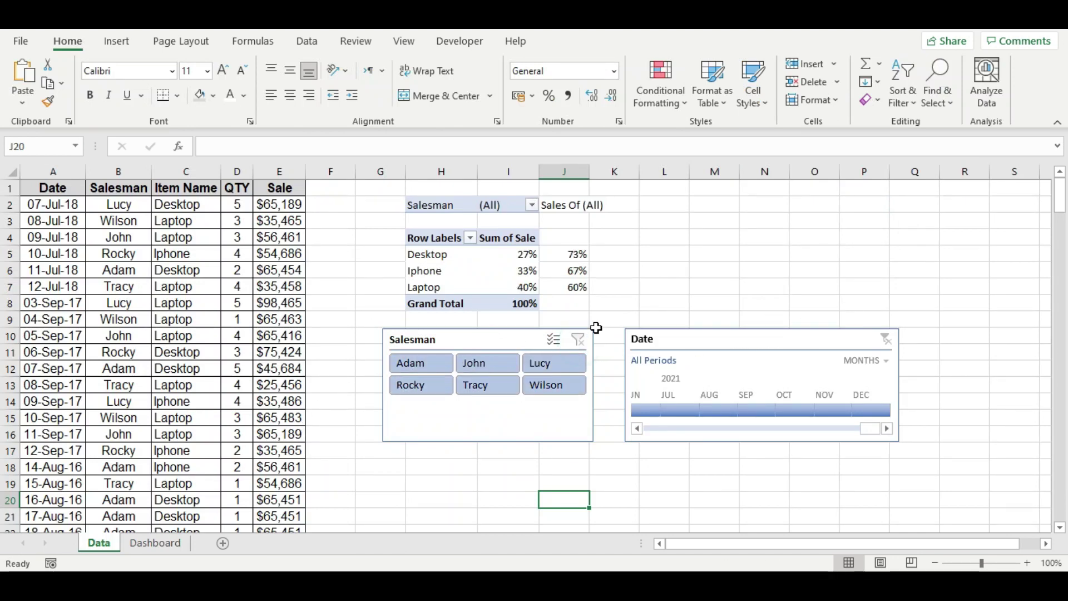
click(473, 341)
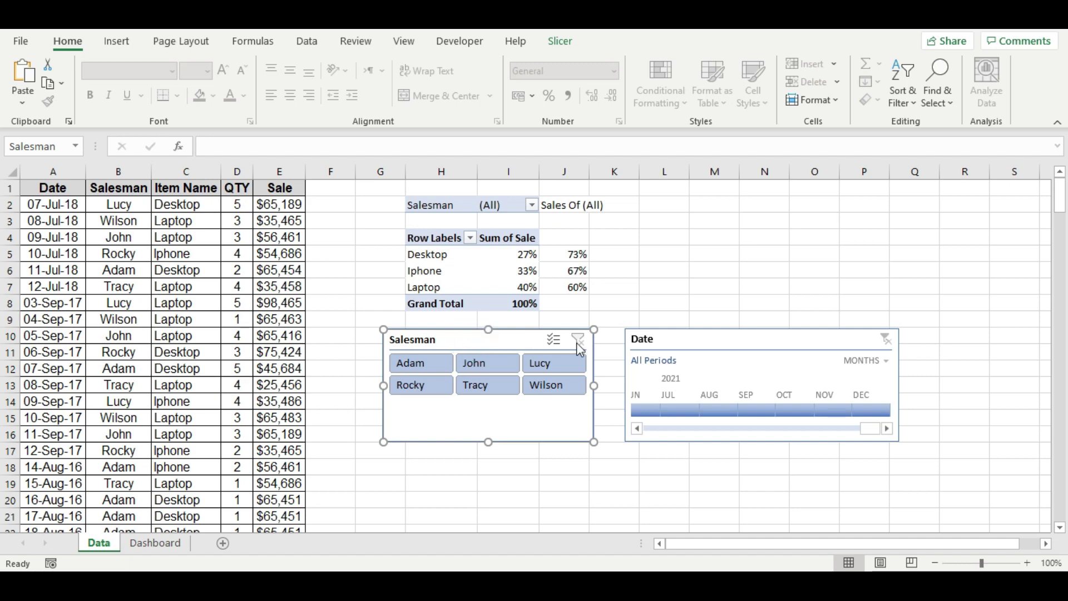
ctrl+click(702, 349)
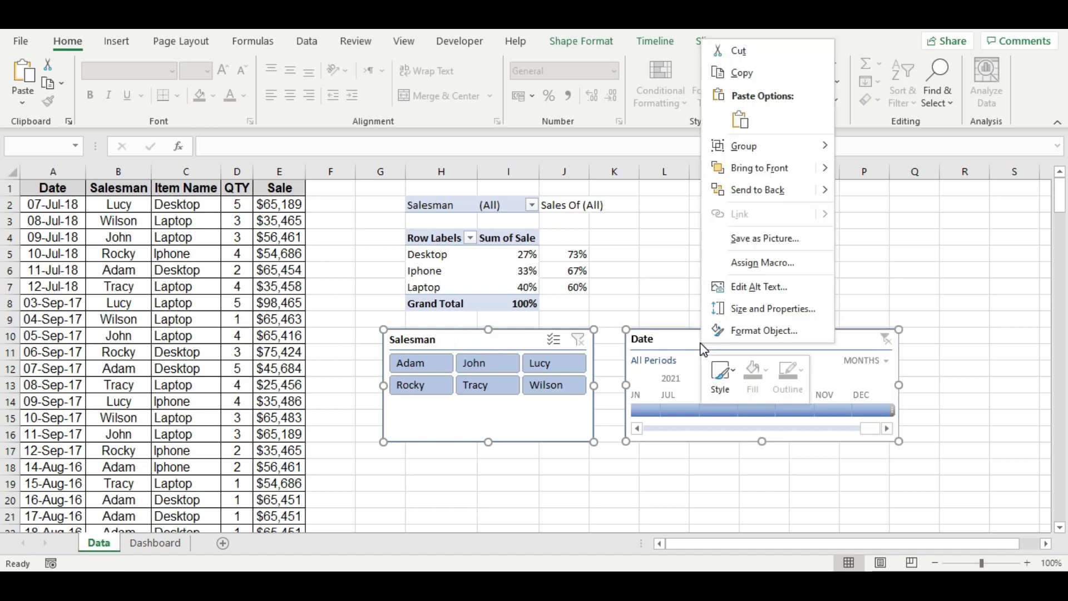
right_click(701, 349)
click(743, 48)
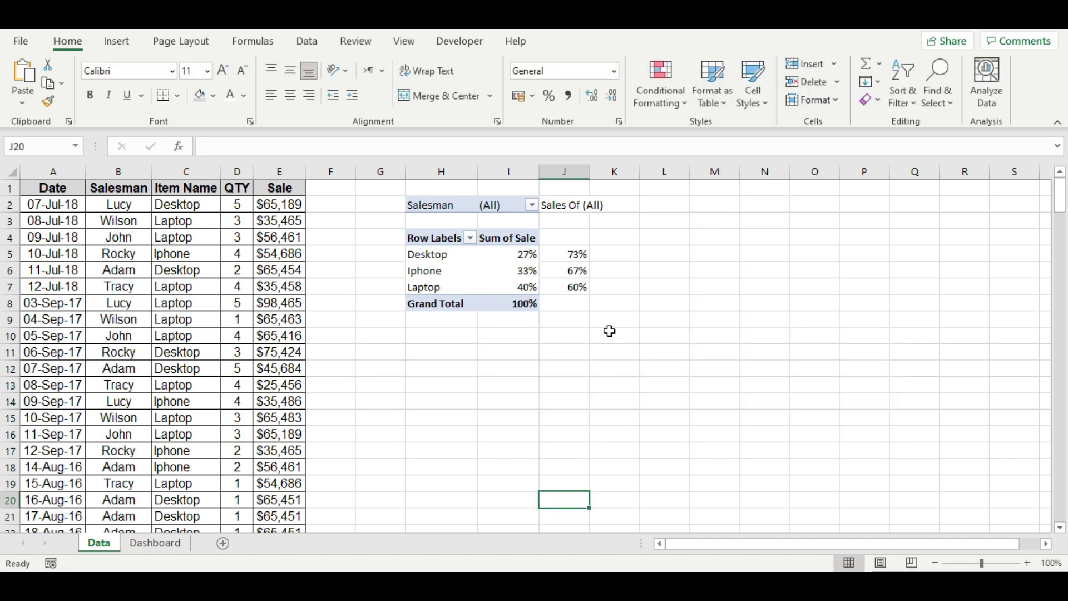
Paste the slicer and timeline onto the Dashboard below the doughnut labels
click(159, 543)
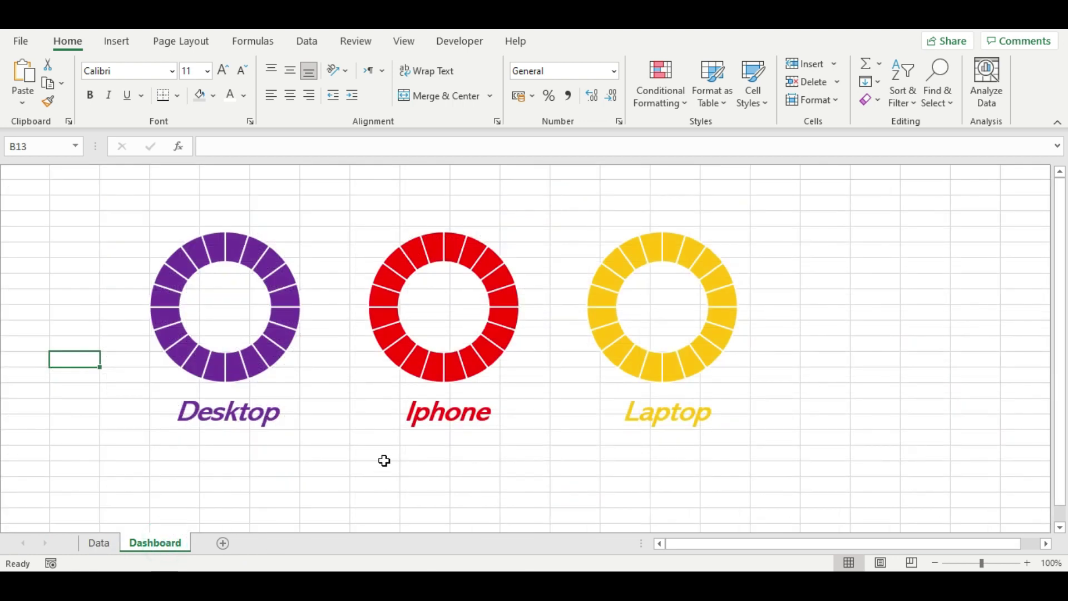
scroll(384, 461, down, 1)
key(ctrl+v)
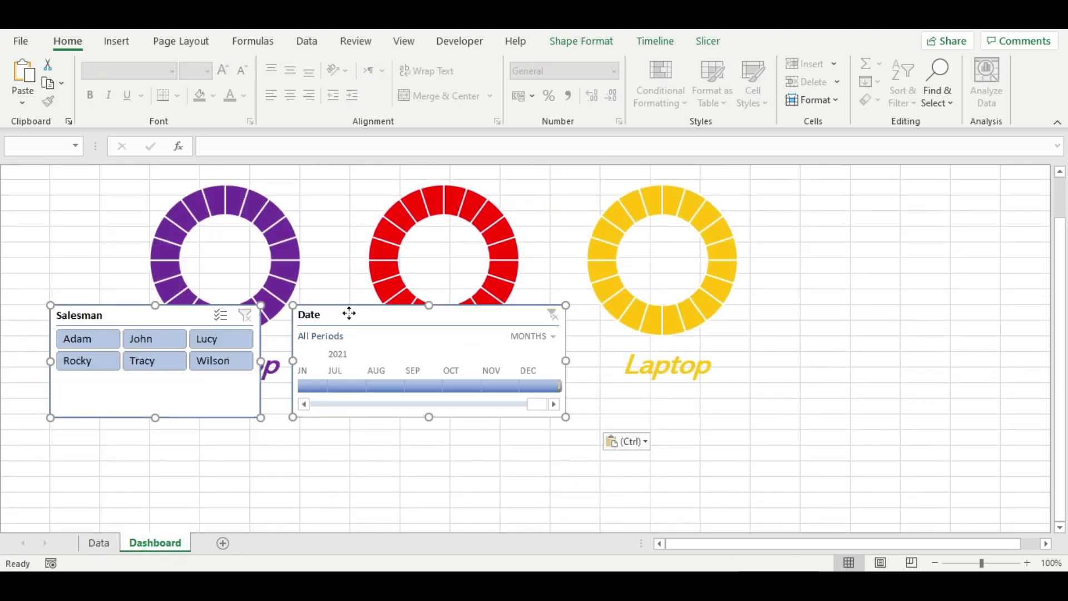
drag(349, 314, 484, 414)
scroll(484, 414, up, 1)
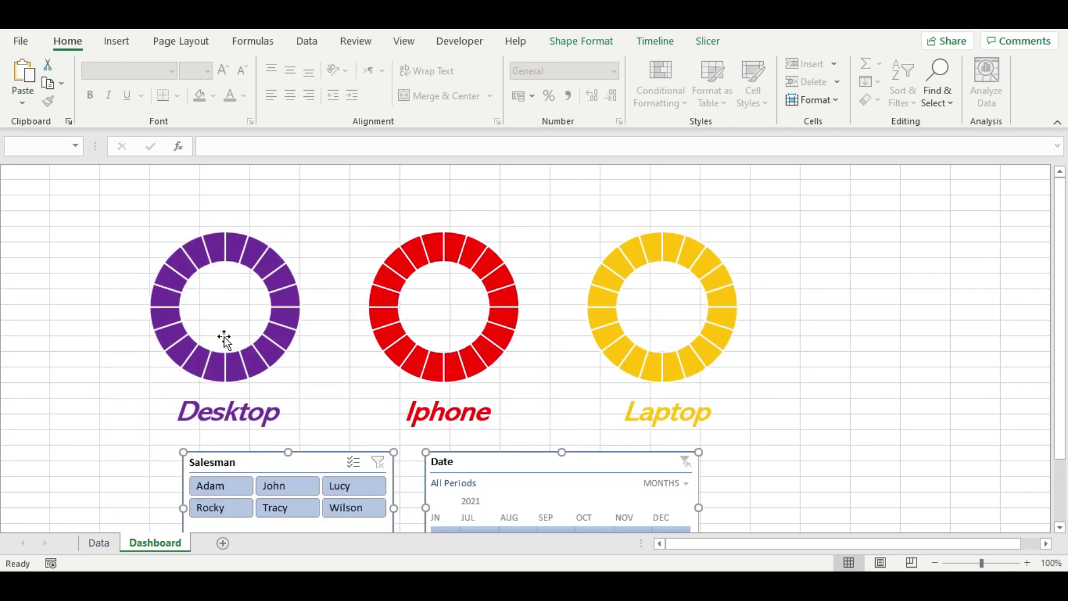
Draw a wide rectangle above the three doughnuts for the title
click(117, 43)
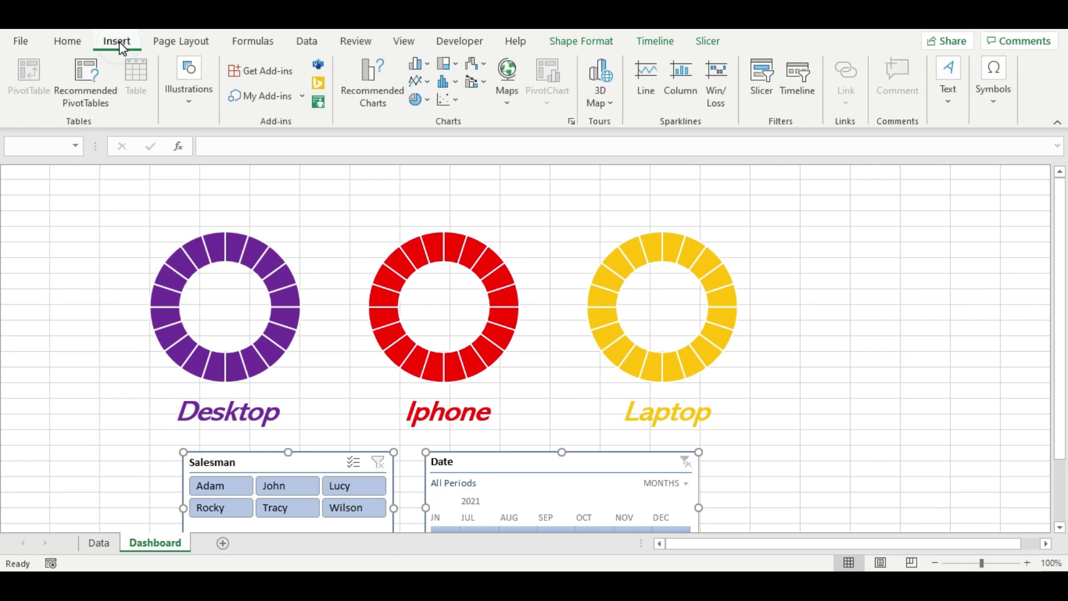
click(192, 94)
click(218, 164)
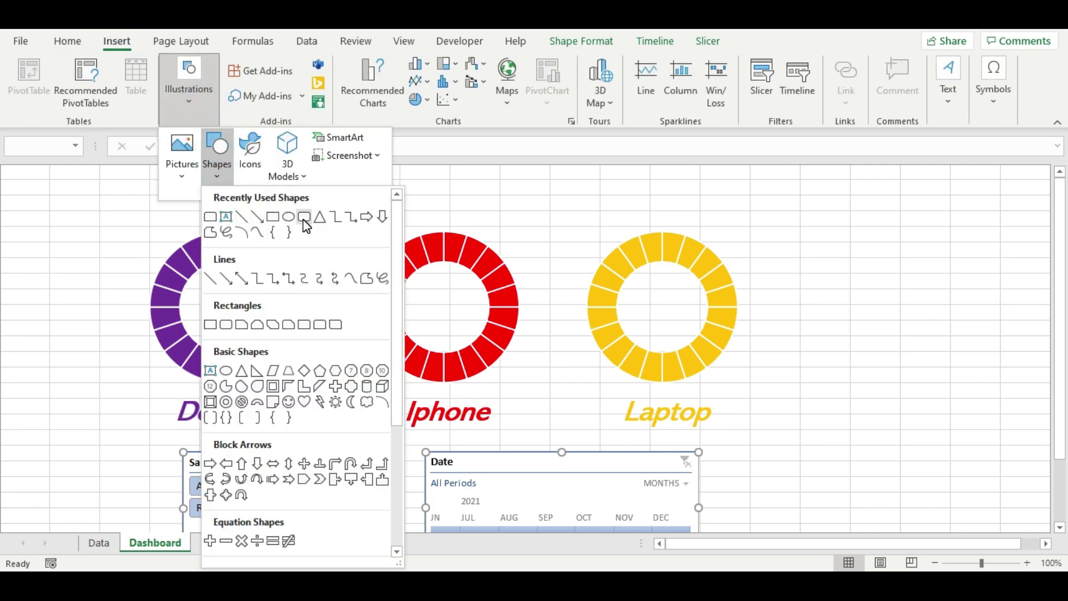
click(304, 219)
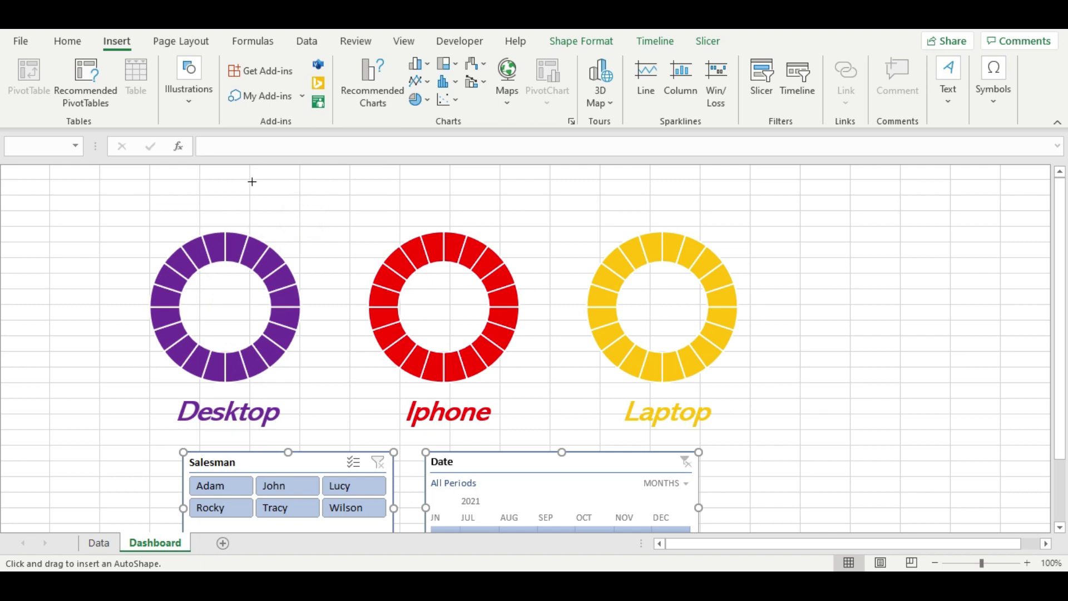
drag(201, 179, 739, 215)
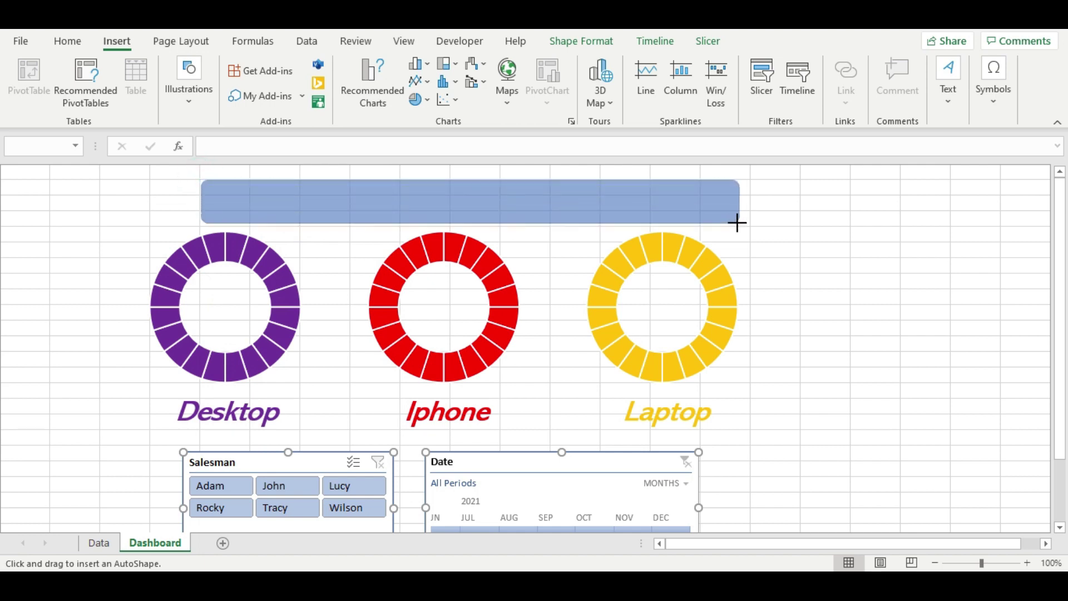
drag(740, 215, 740, 216)
Link the title box text to =Data!J2 so it reads Sales Of (All)
click(316, 147)
text(=)
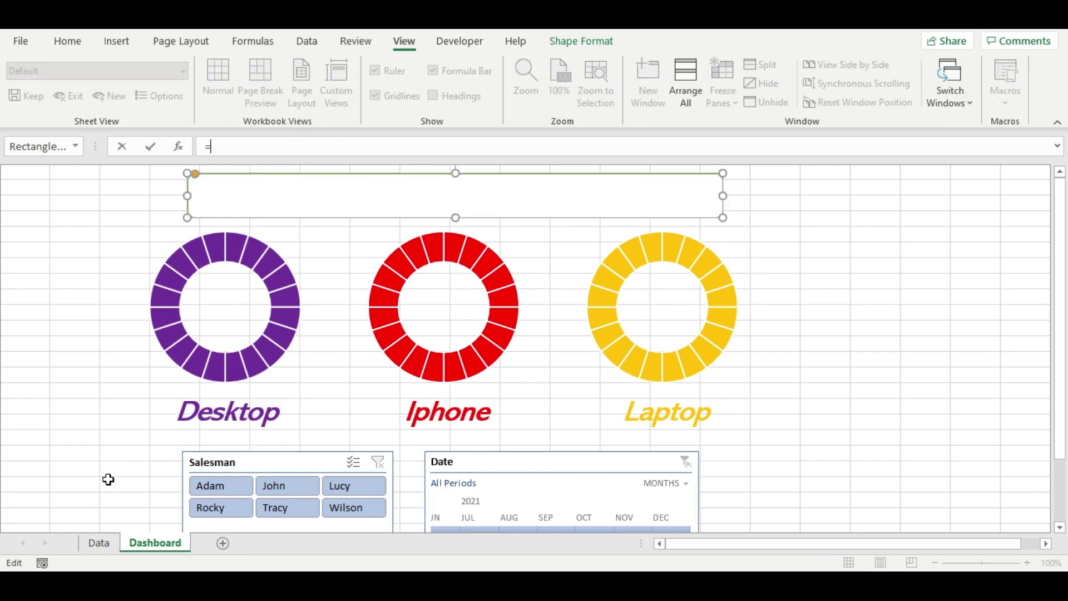
click(105, 544)
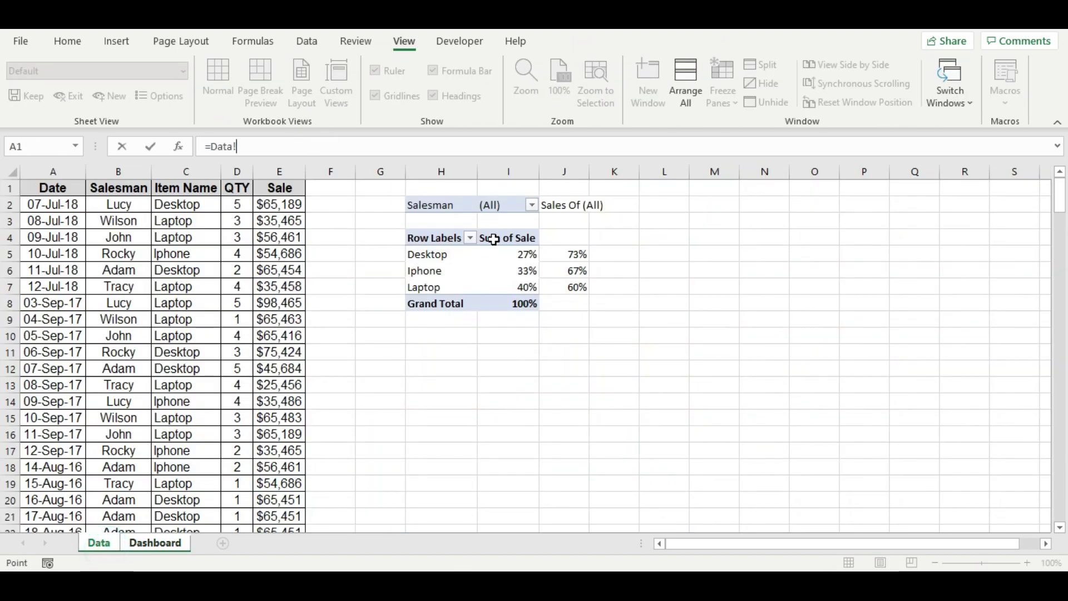
click(571, 208)
key(Return)
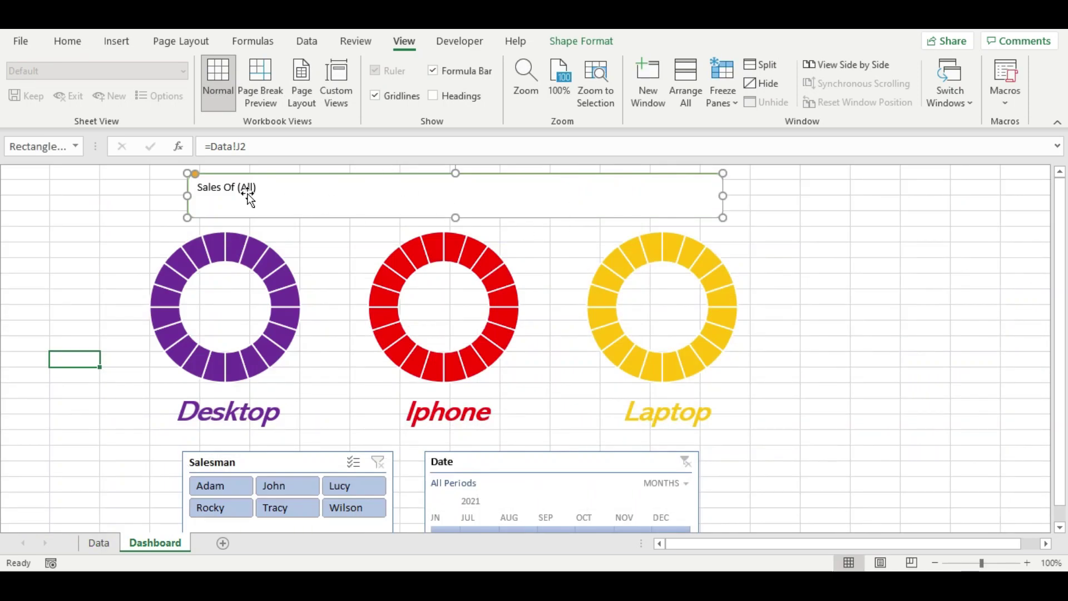
click(61, 42)
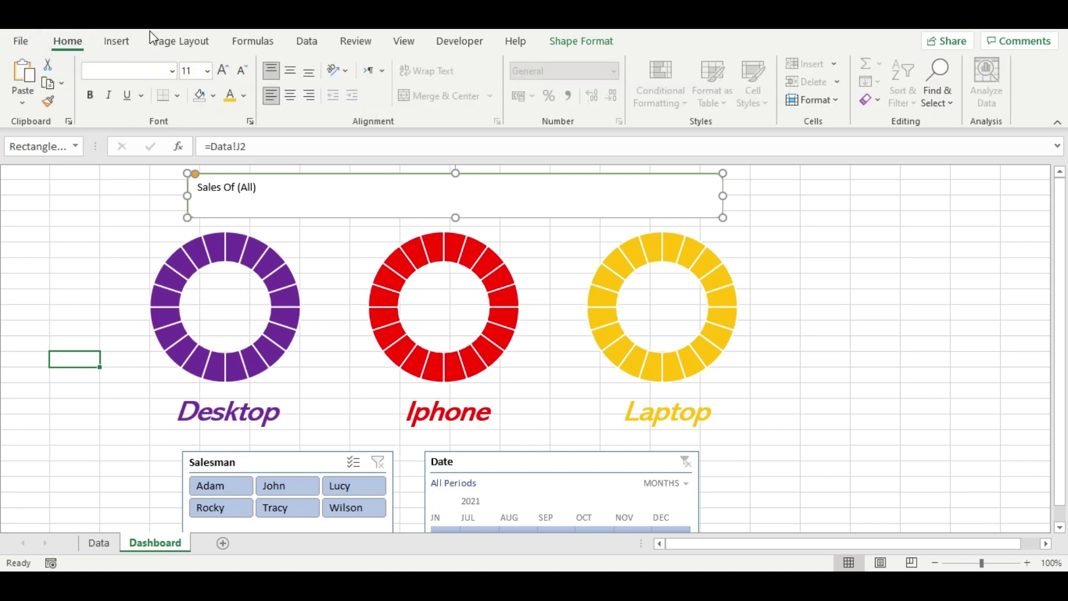
Try painting the Desktop label's style onto the title box, then undo it
click(243, 417)
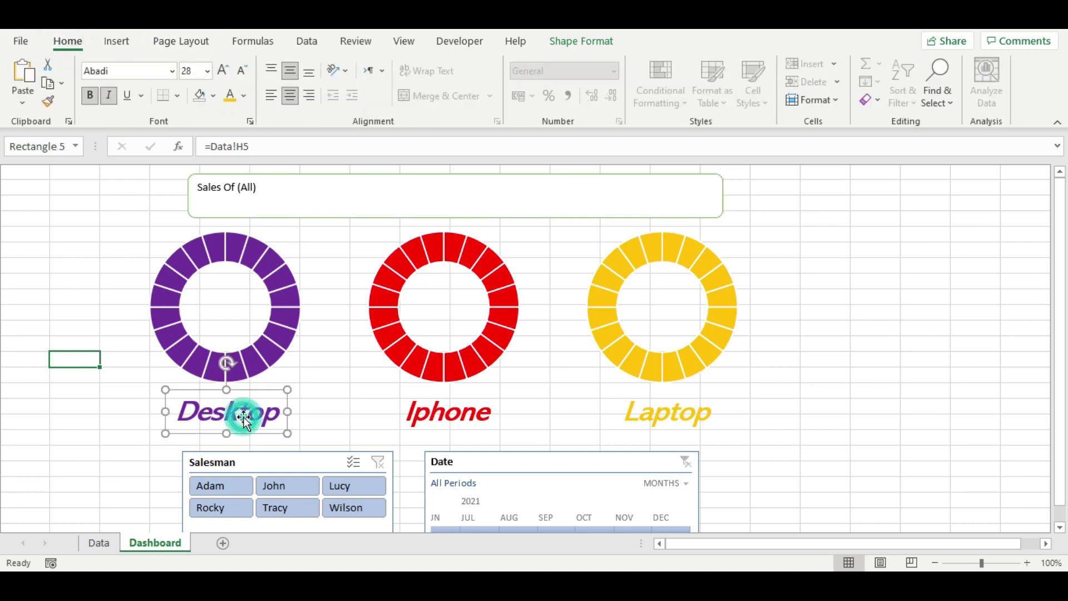
click(48, 101)
click(233, 189)
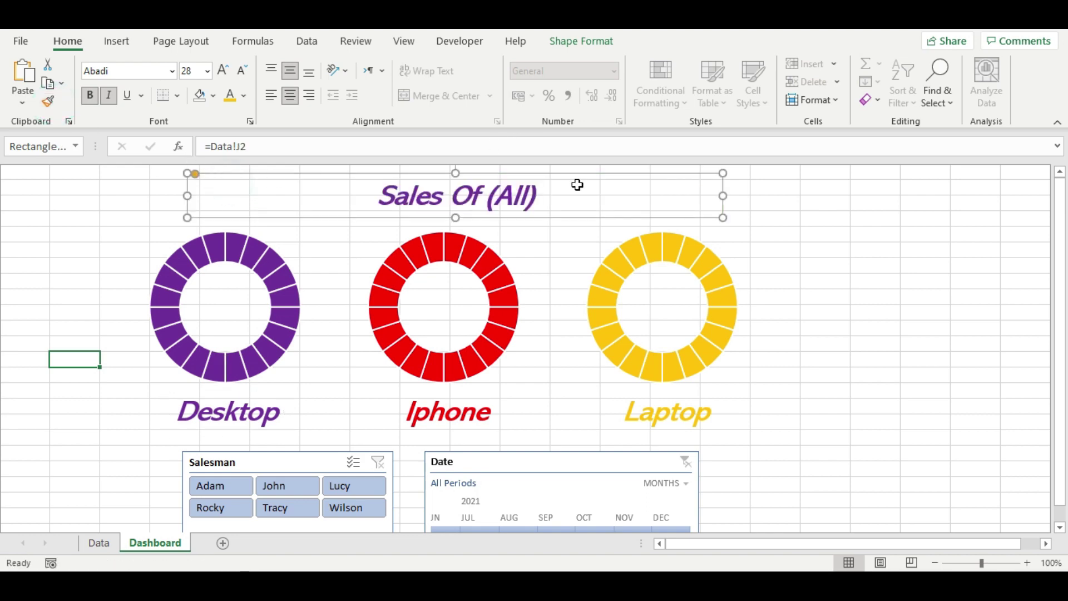
key(ctrl+z)
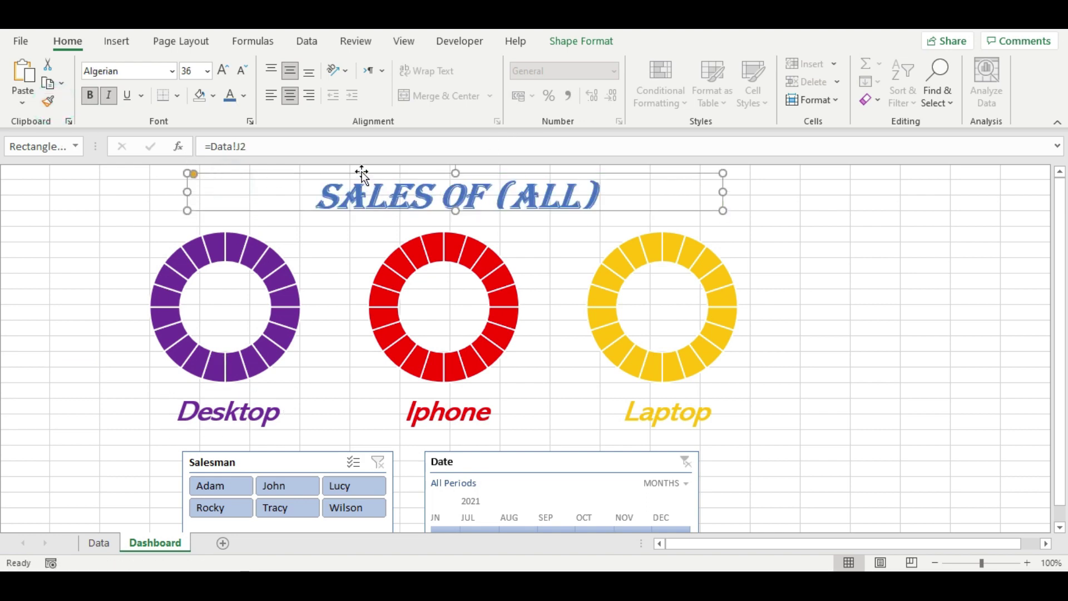
Set the title box to No Fill and No Outline, then deselect it
click(581, 41)
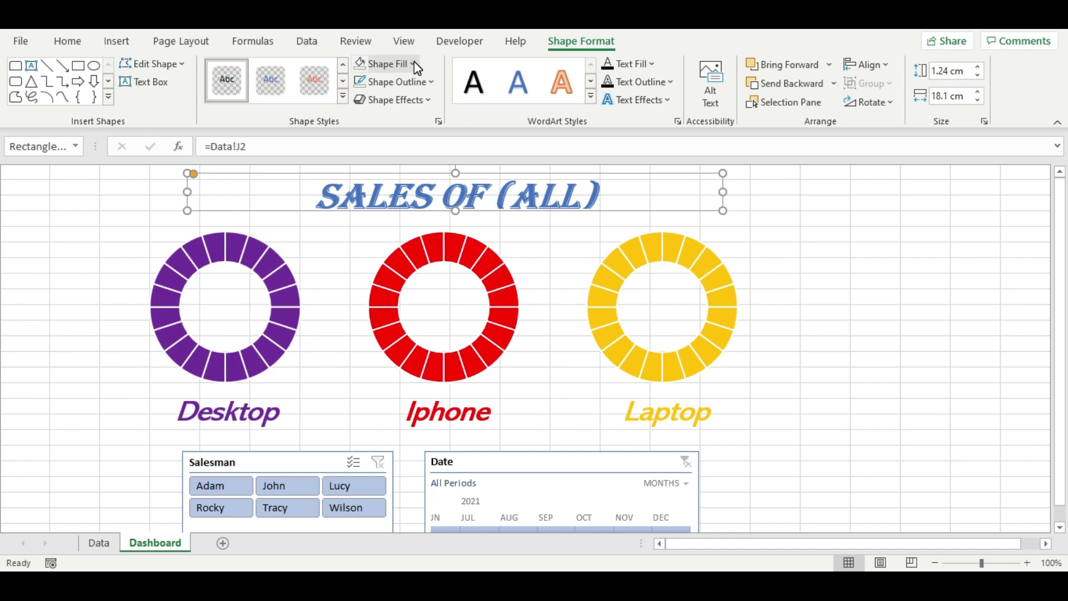
click(413, 66)
click(396, 259)
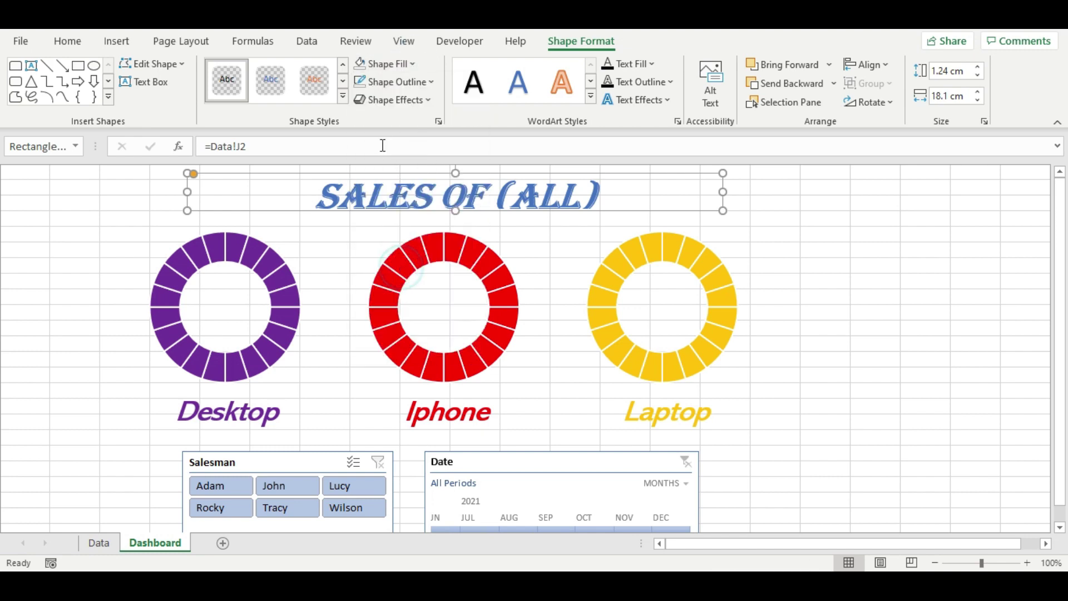
click(403, 82)
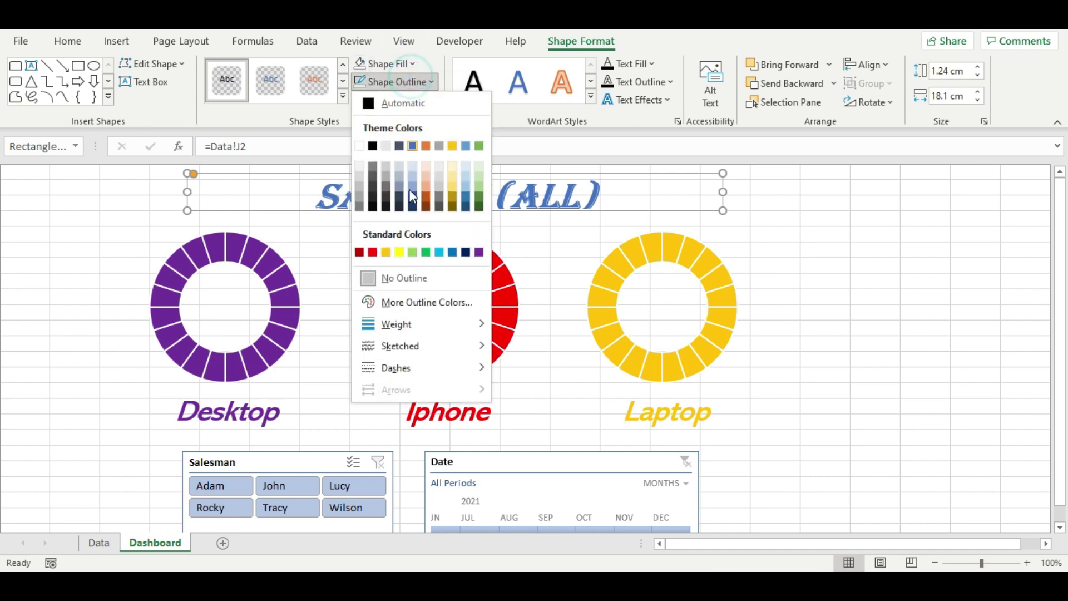
click(405, 279)
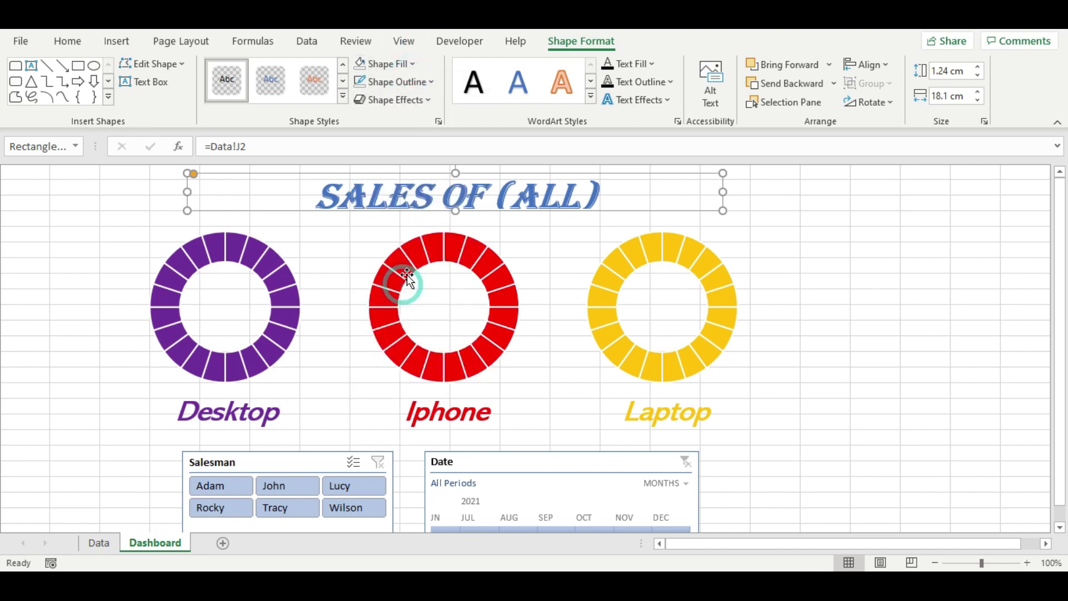
click(807, 288)
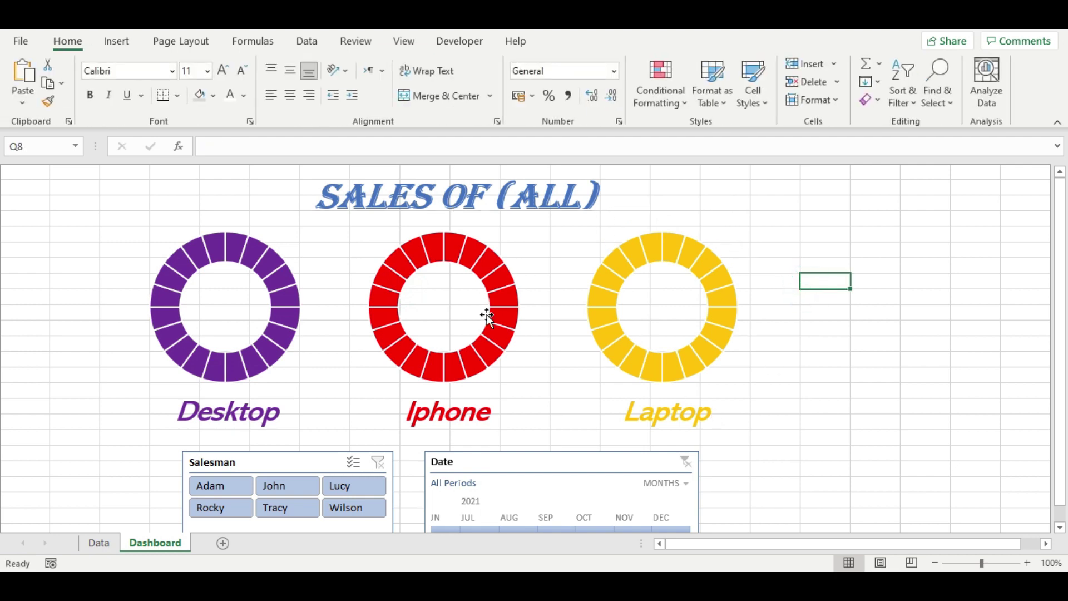
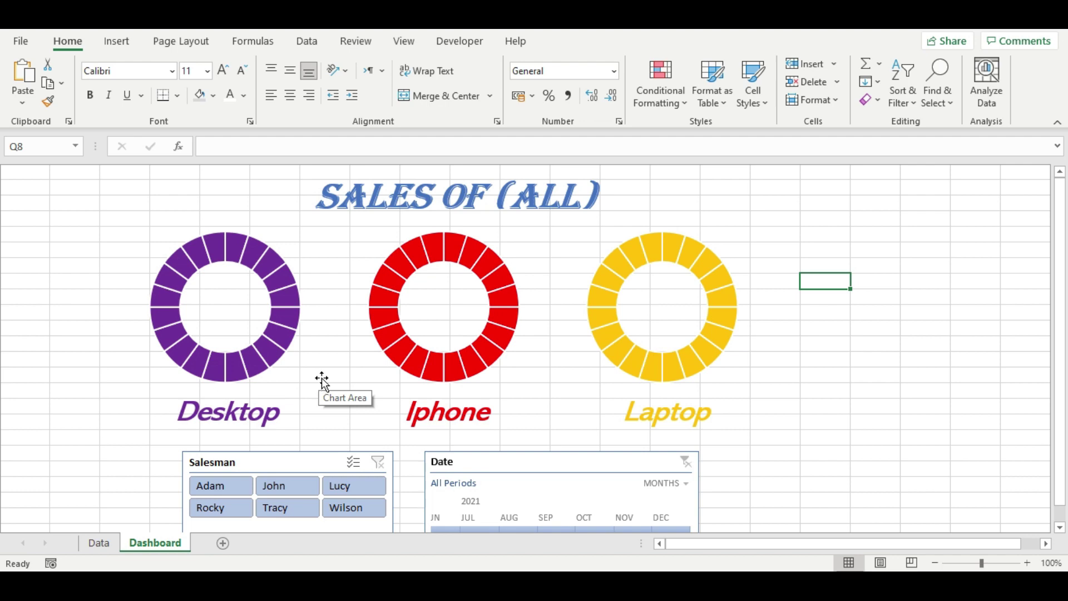
Add a Desktop series (name Data!H5, values Data!I5:J5, 27%/73%) to the Desktop doughnut
click(208, 299)
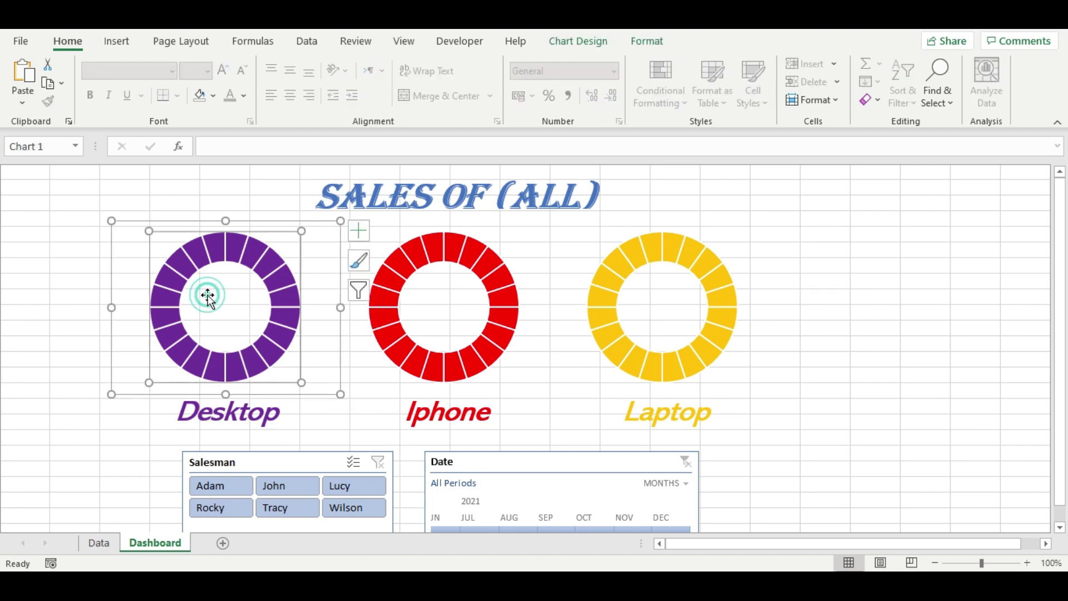
right_click(212, 315)
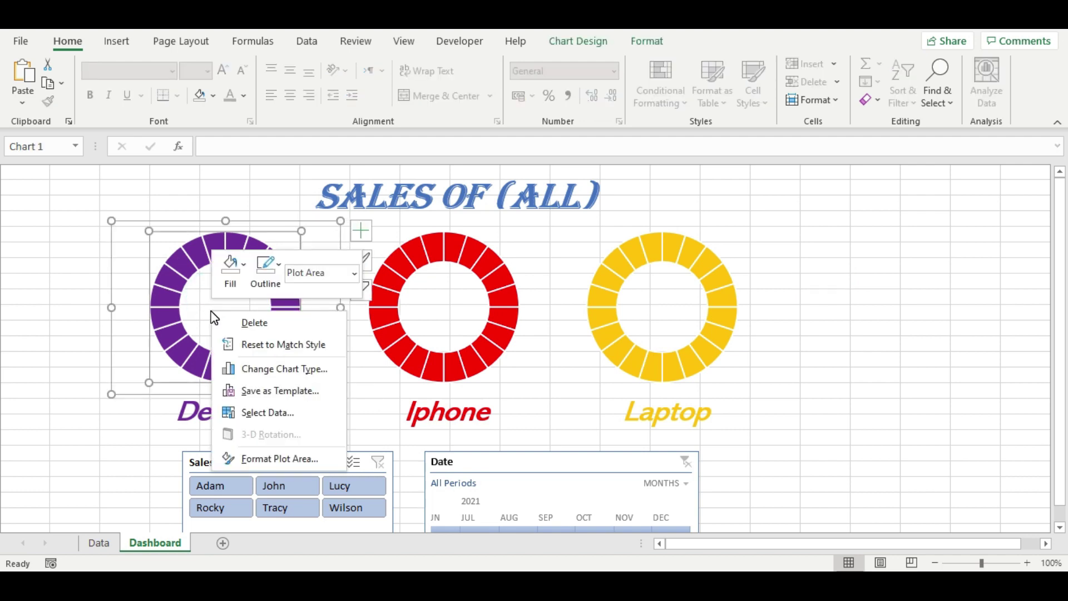
click(299, 423)
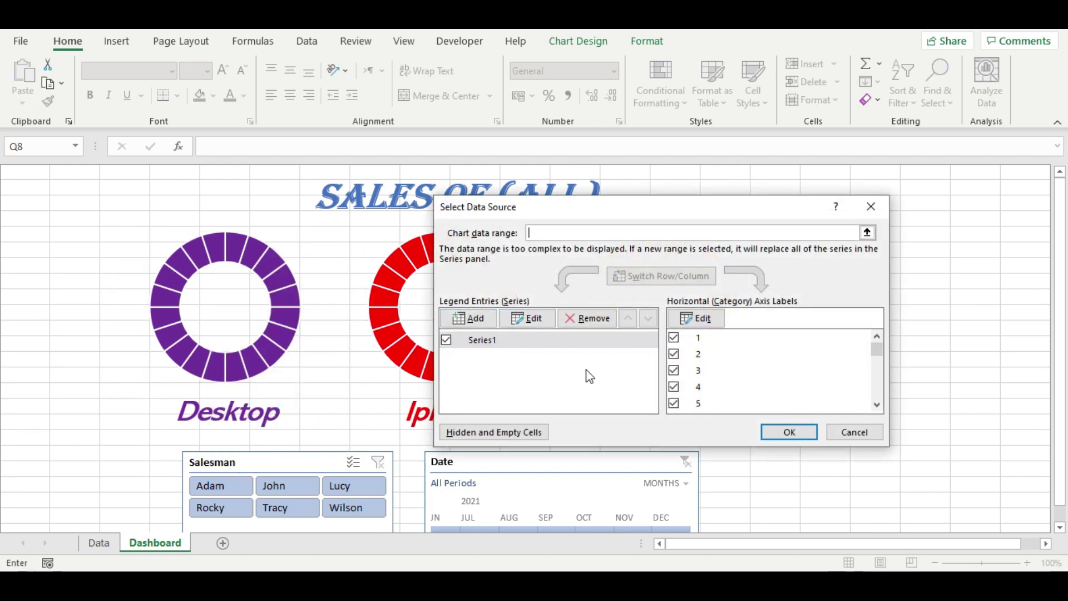
click(484, 323)
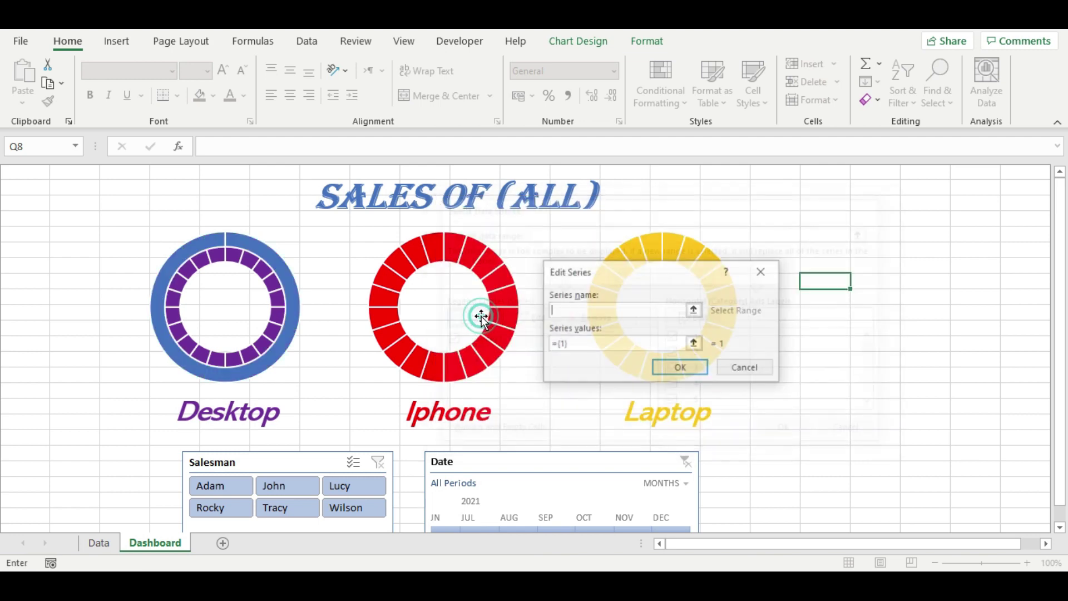
click(99, 543)
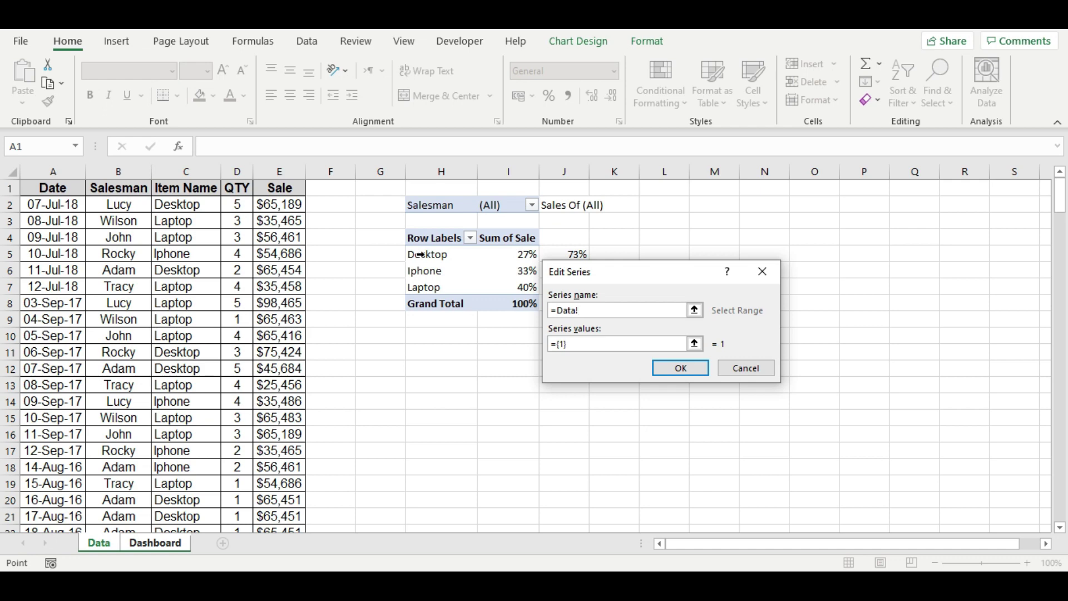
click(421, 254)
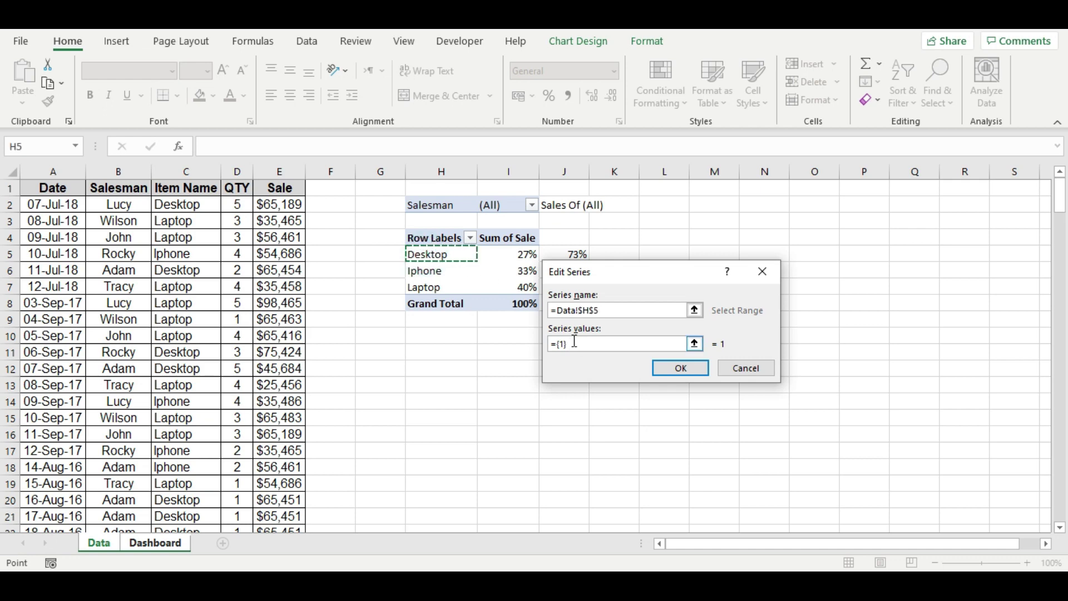
click(598, 343)
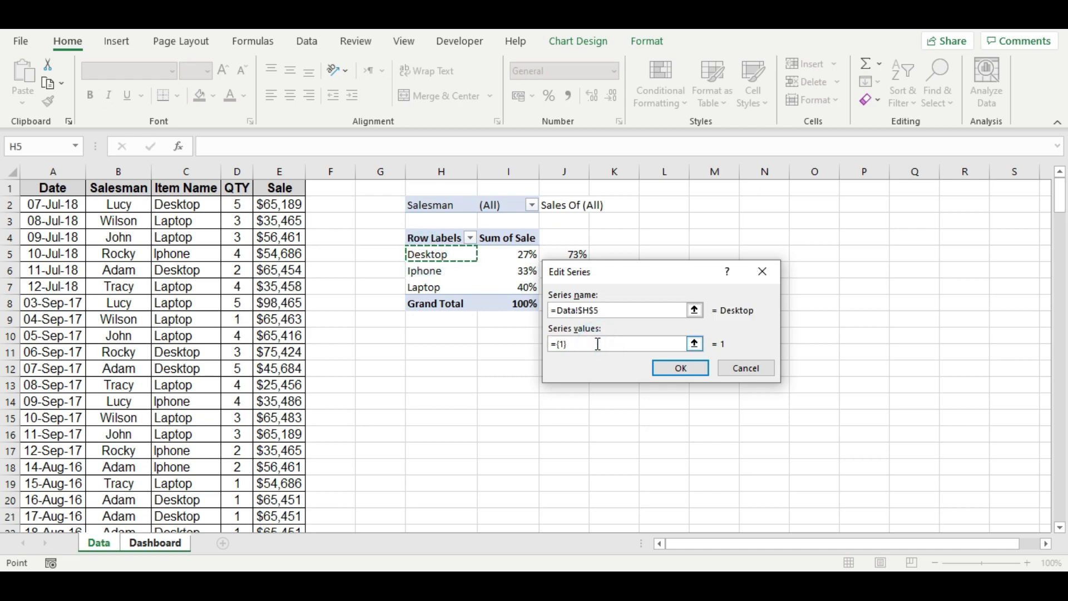
drag(595, 344, 550, 345)
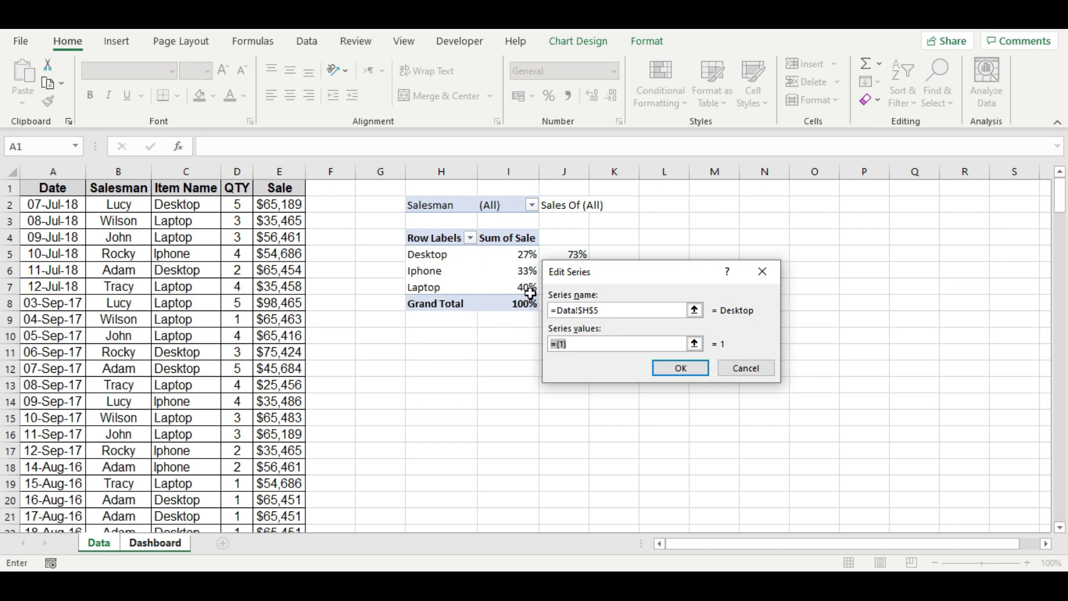
drag(522, 256, 586, 255)
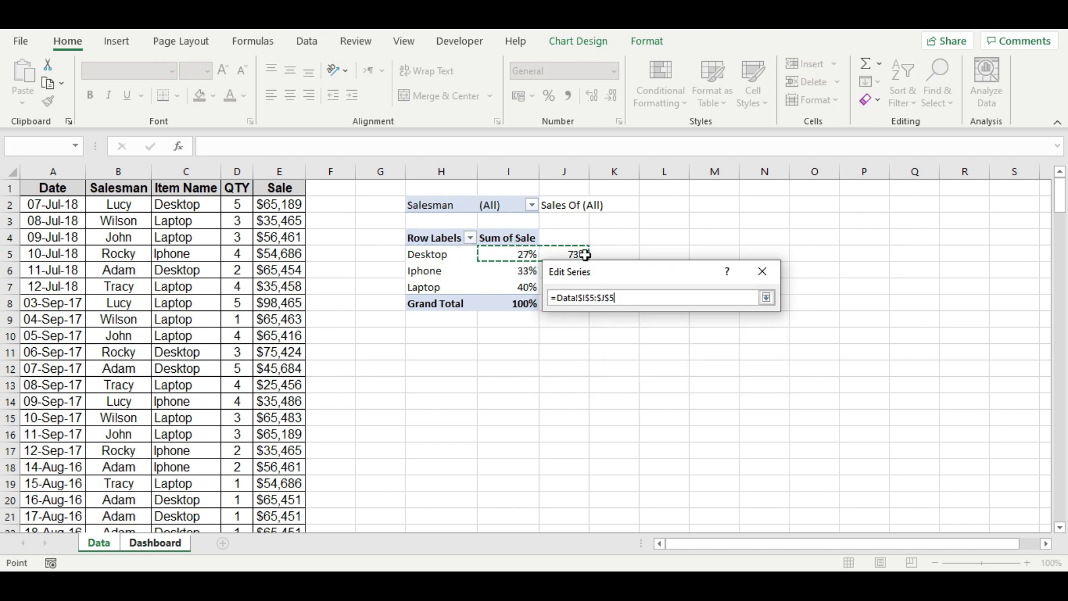
click(680, 368)
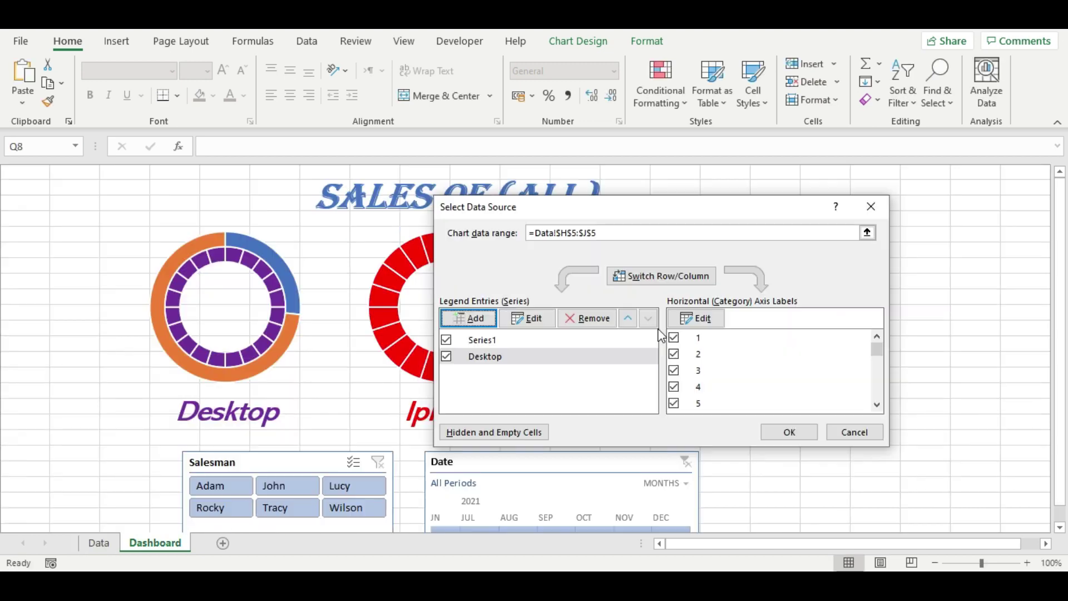
click(788, 431)
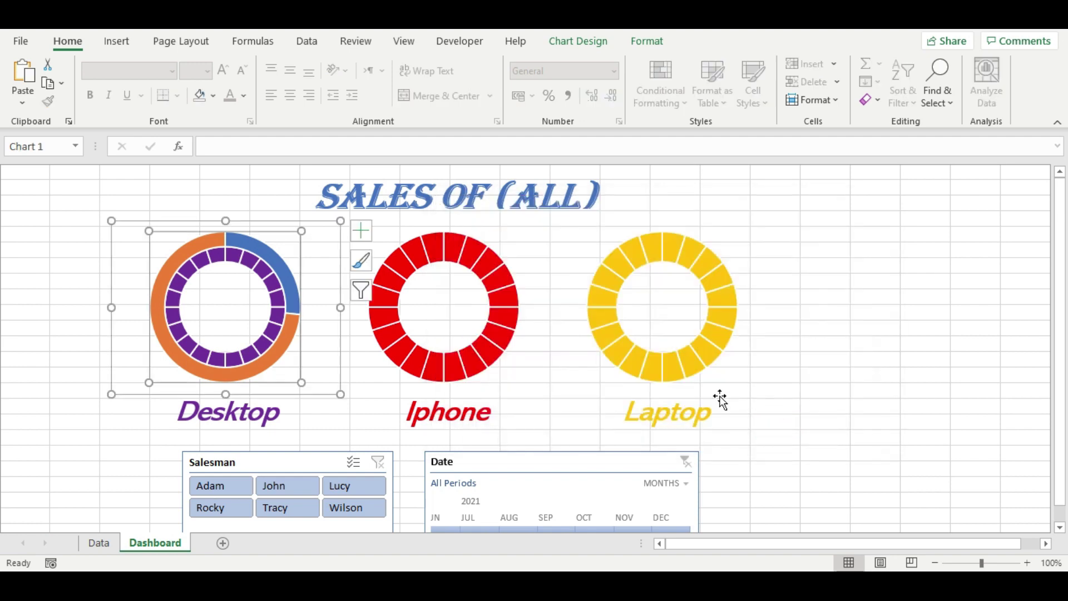
Open the Iphone chart's Select Data dialog and start adding a new series
click(470, 355)
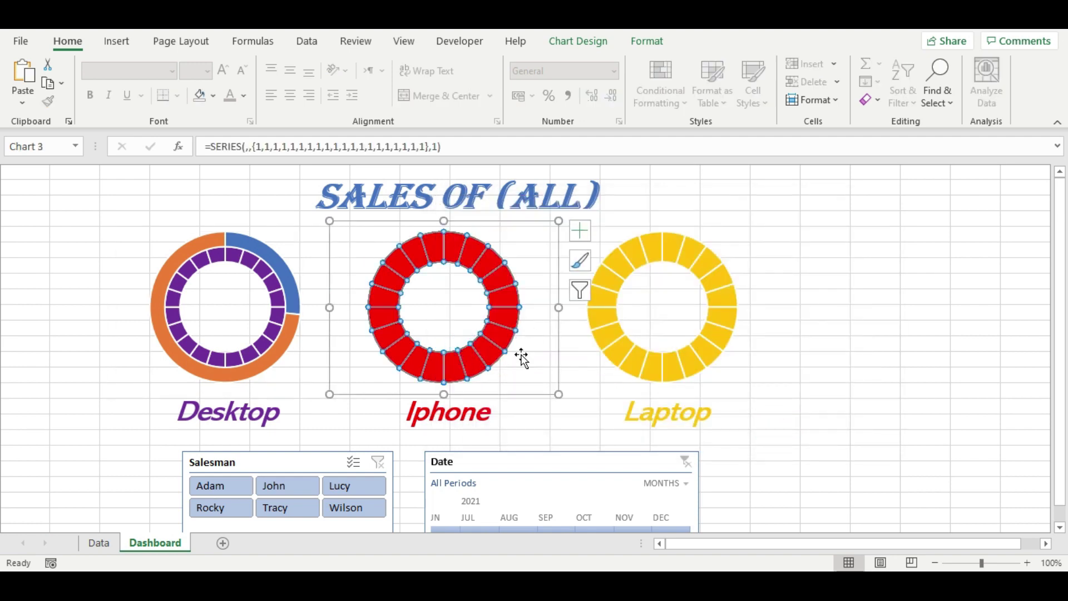
click(531, 372)
click(526, 336)
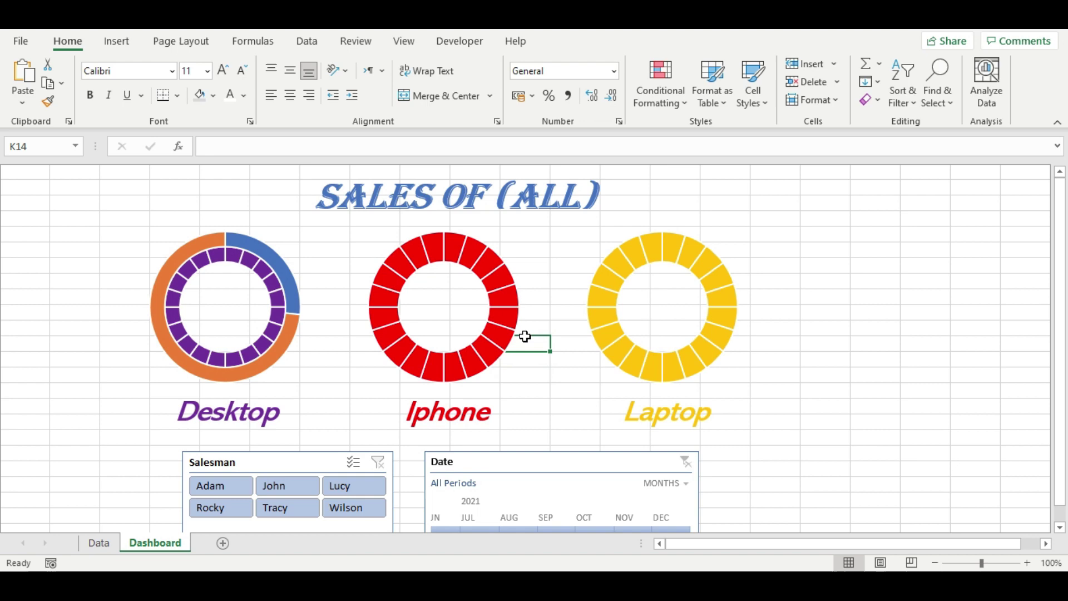
click(484, 326)
right_click(432, 310)
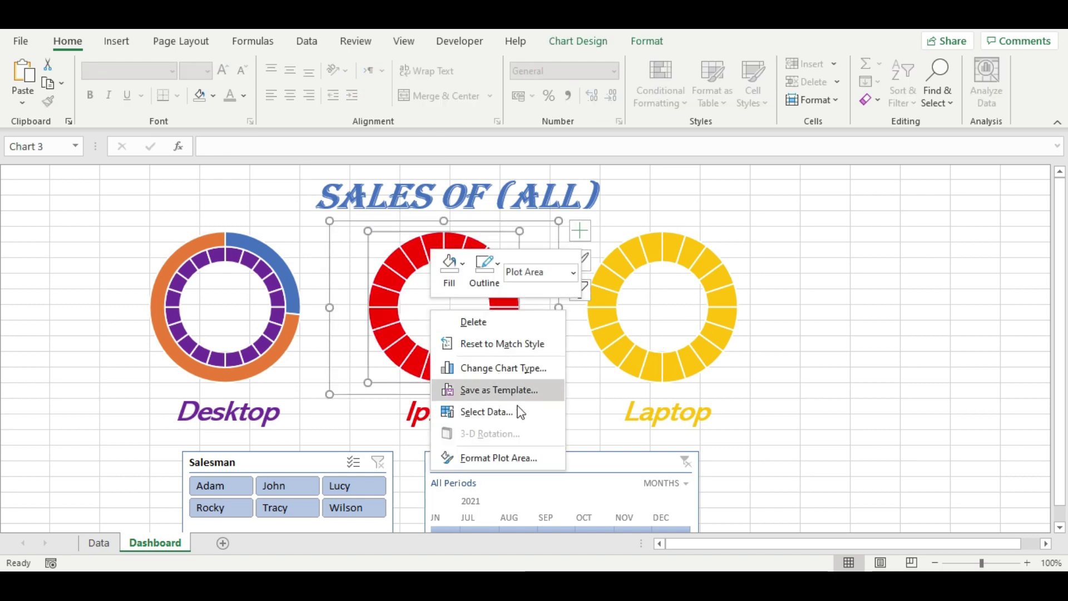
click(503, 421)
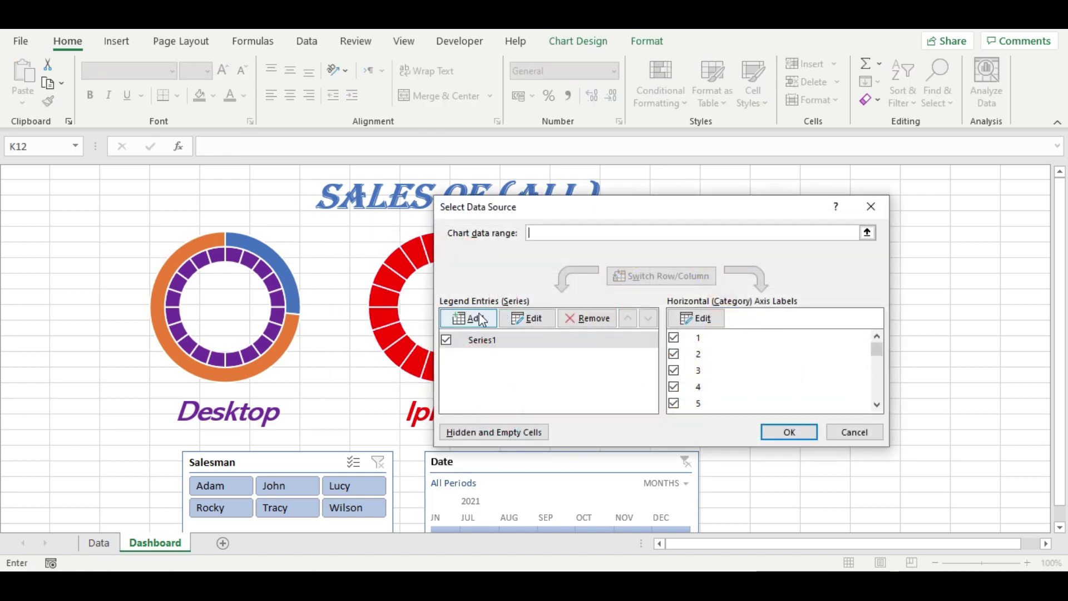
click(477, 315)
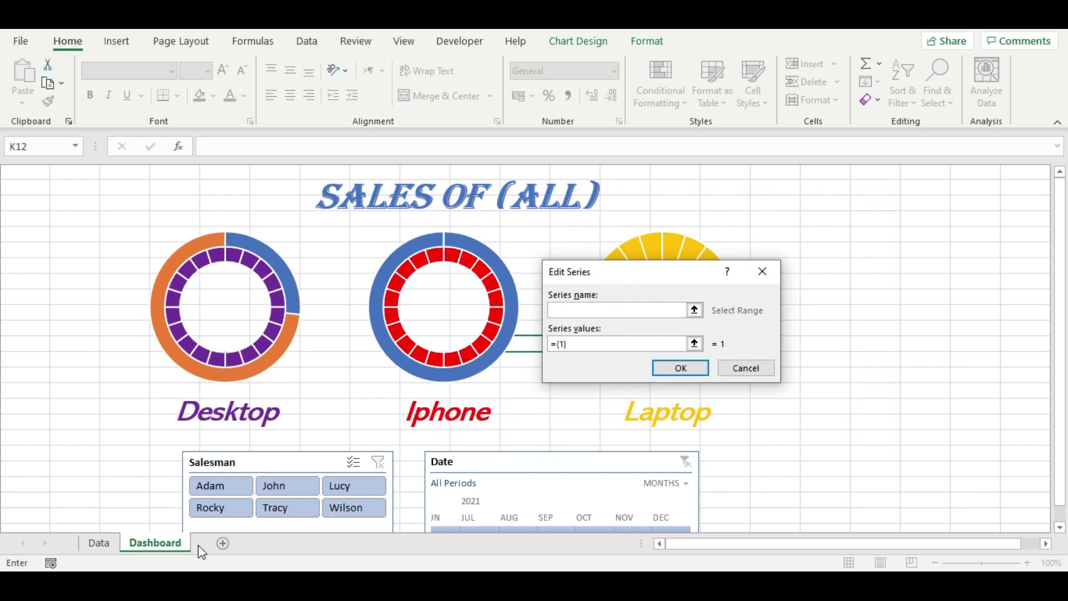
Set the new series name to Data!H6 and values to Data!I6:J6, and confirm both dialogs
click(97, 540)
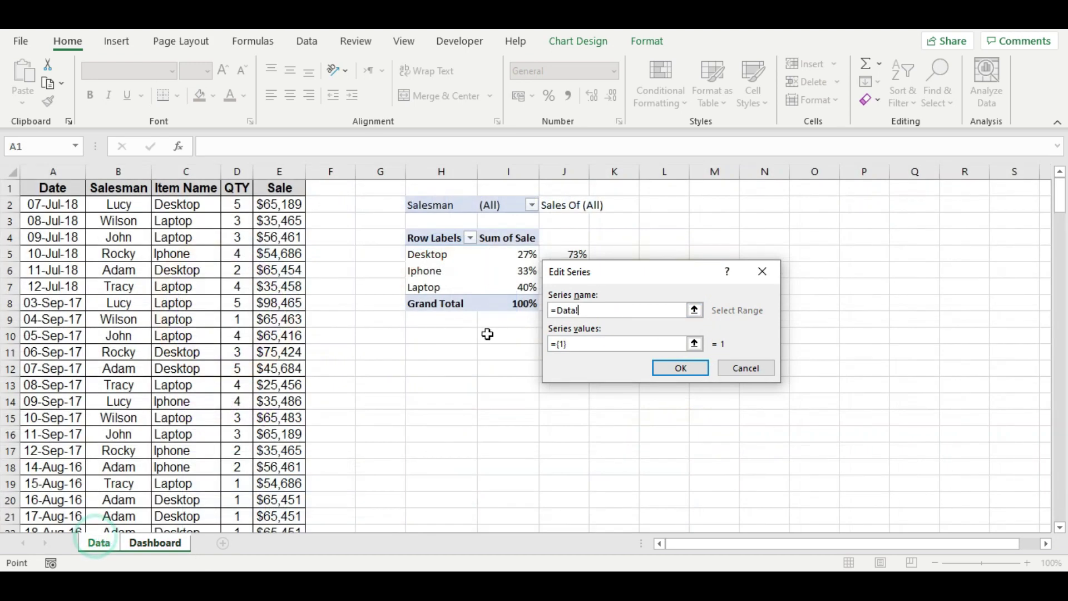
click(425, 270)
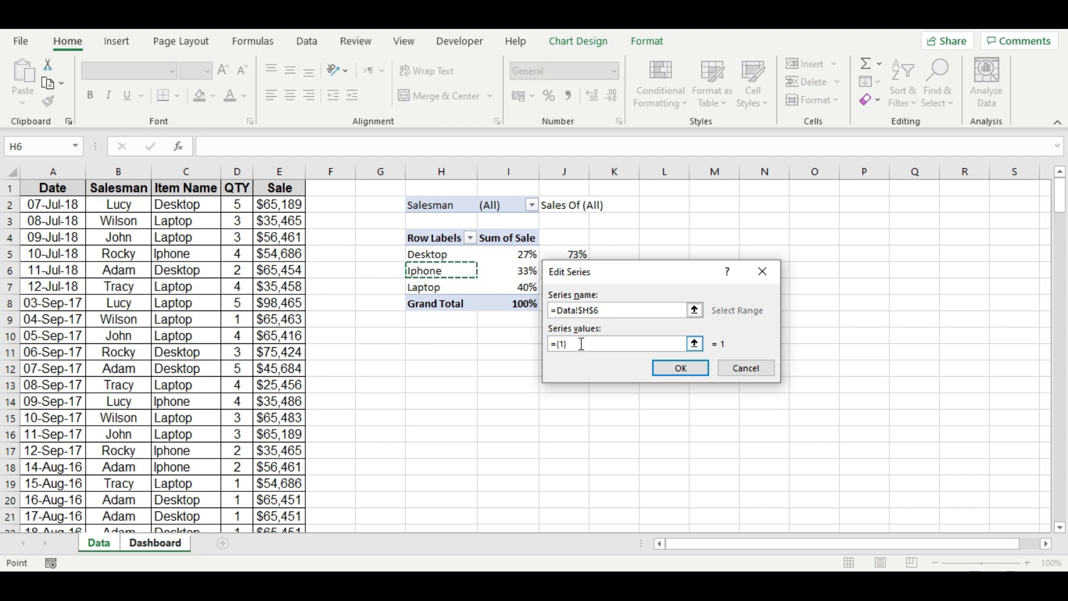
click(580, 343)
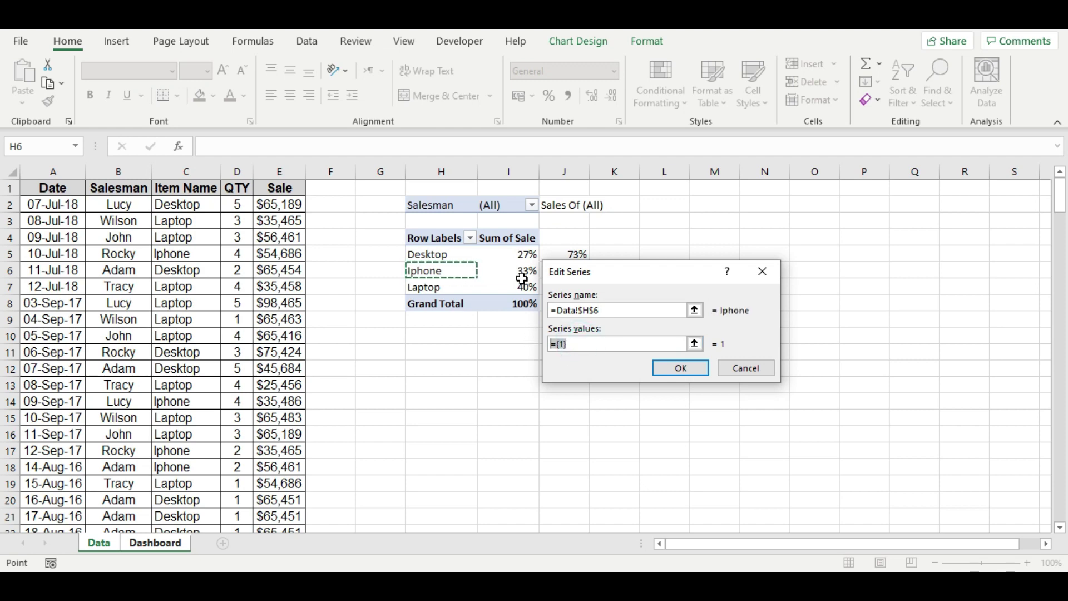
drag(520, 271, 578, 270)
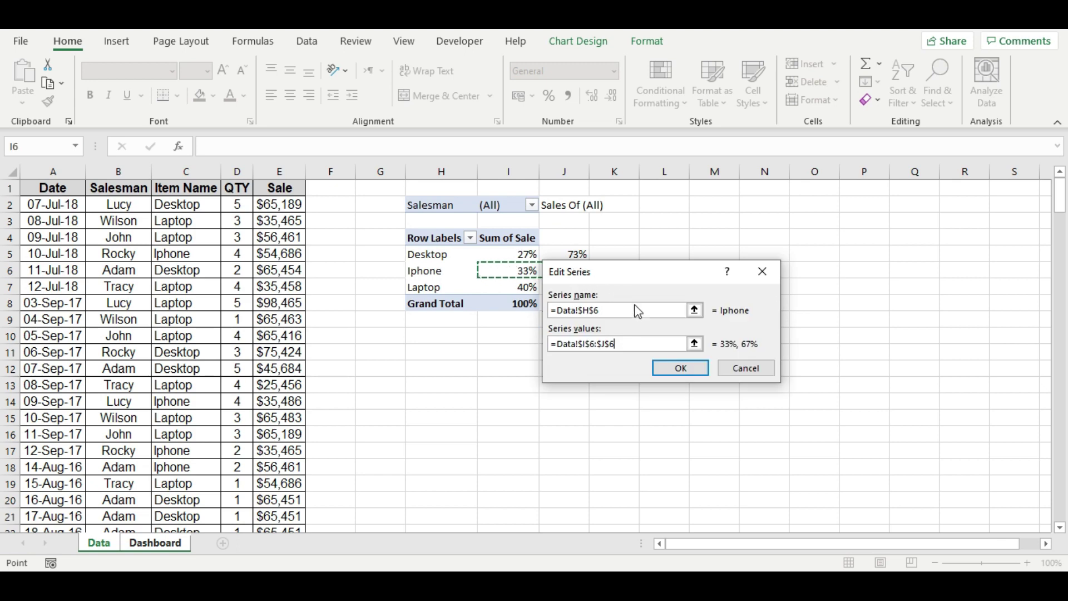
mouse_move(645, 274)
mouse_down()
mouse_move(690, 288)
mouse_move(770, 269)
mouse_up()
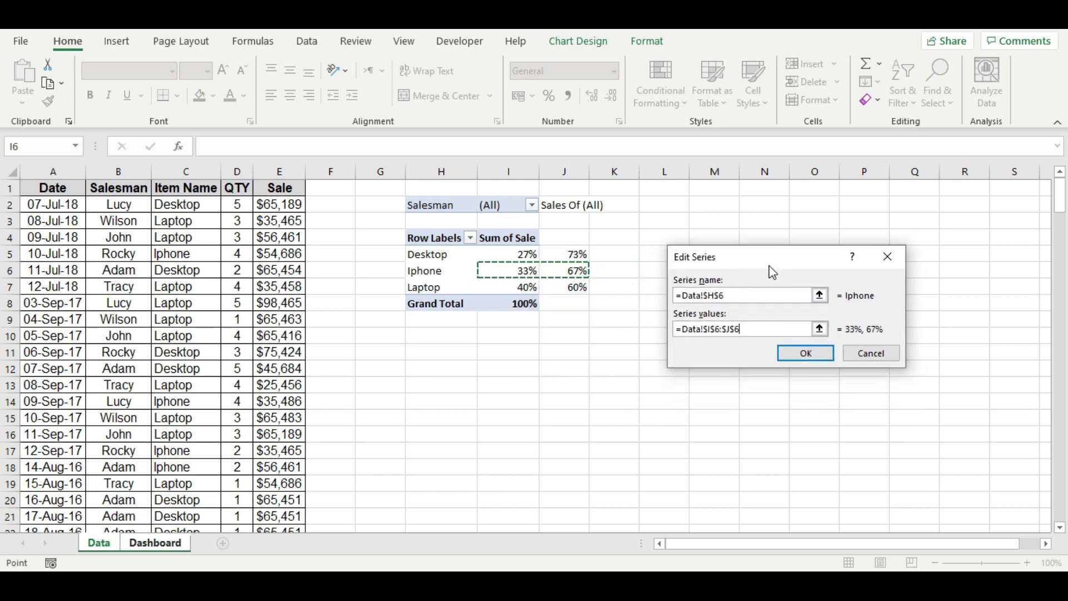
click(805, 353)
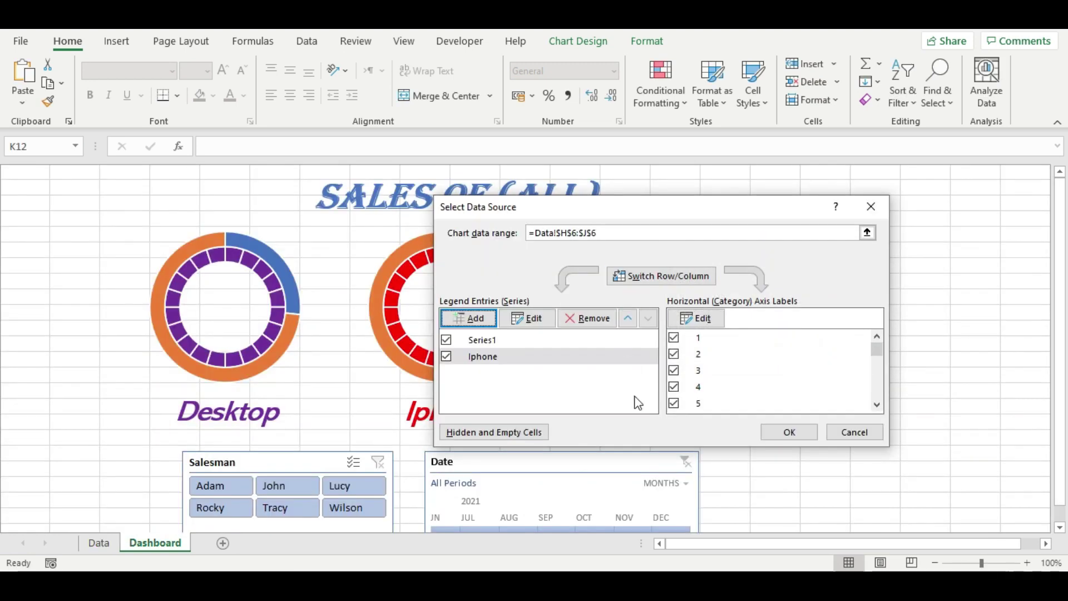
click(803, 432)
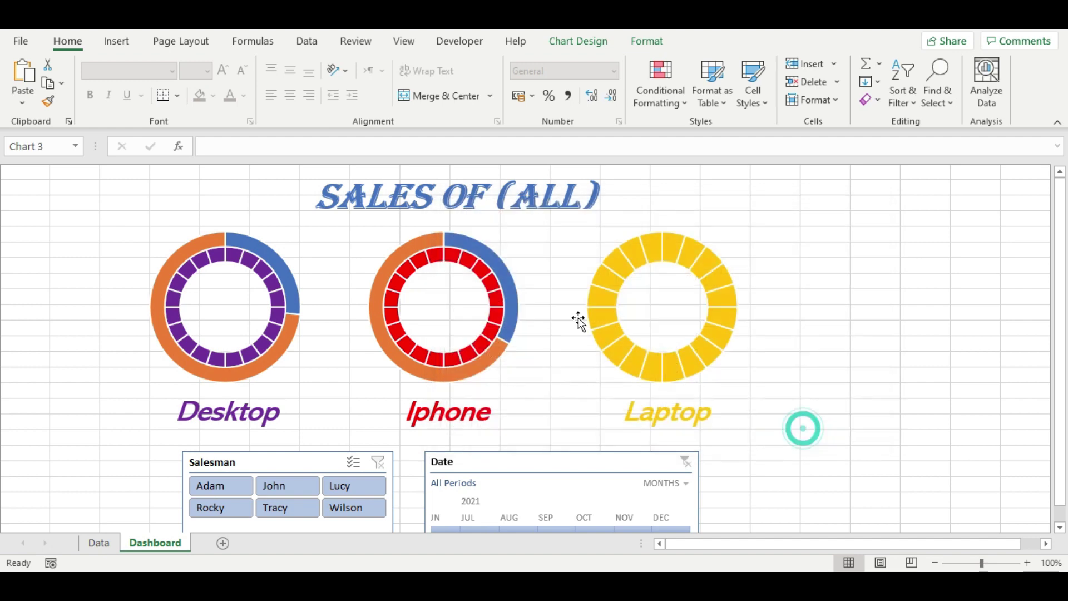
click(668, 309)
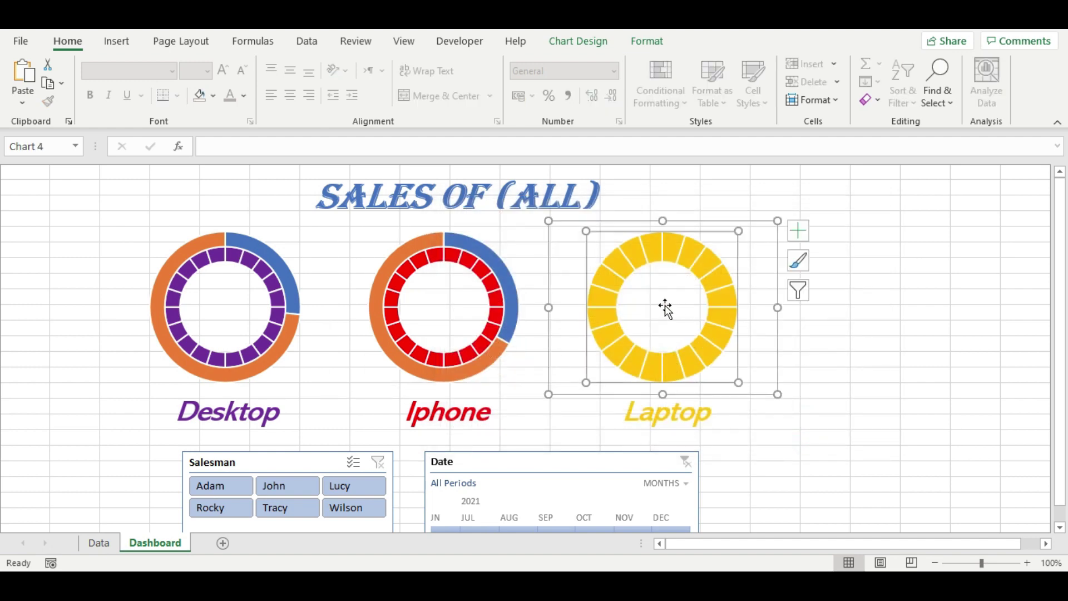
Add a Laptop series named from Data!H7 with values Data!I7:J7 (40%/60%) to the Laptop doughnut
right_click(665, 309)
click(723, 398)
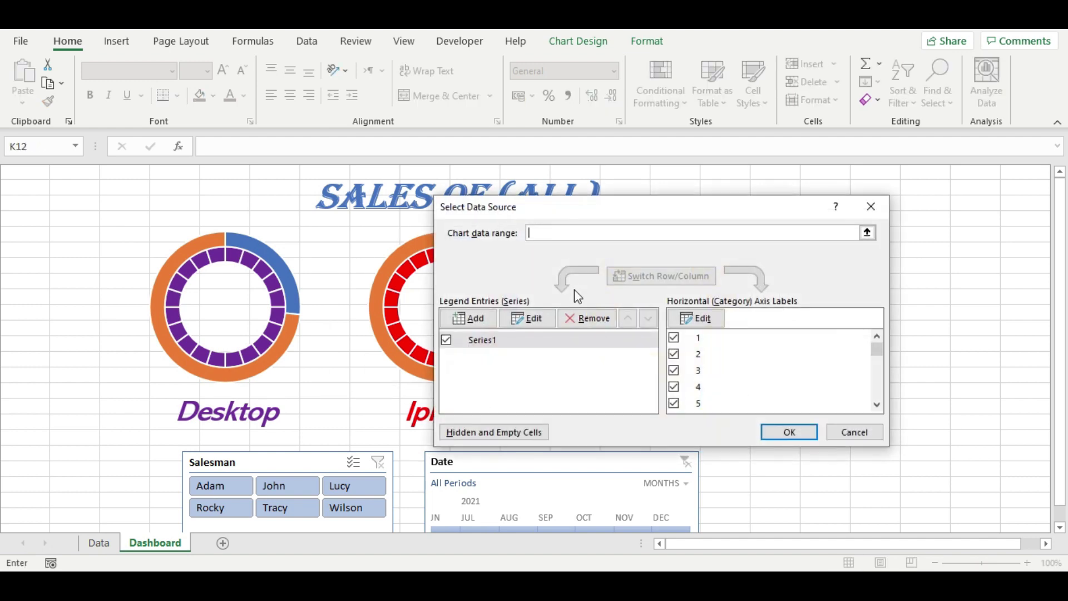
click(474, 319)
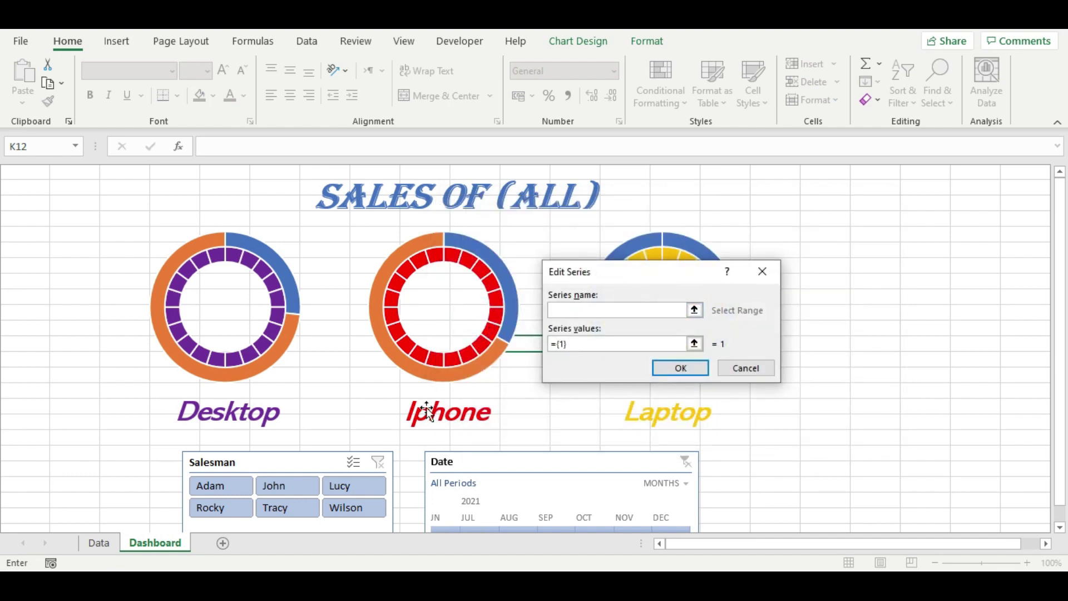
click(100, 543)
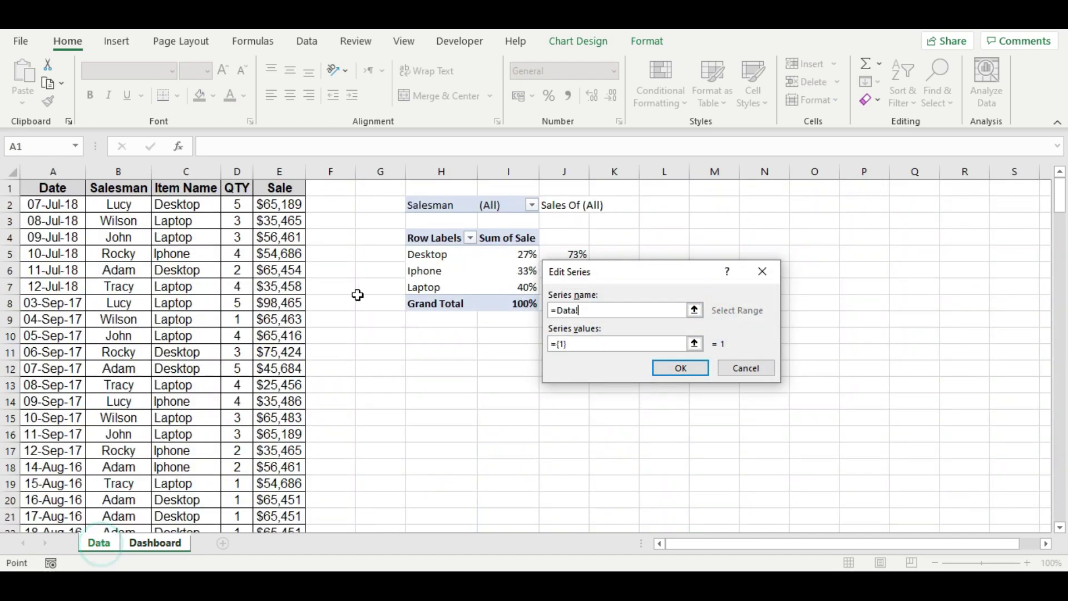
click(426, 287)
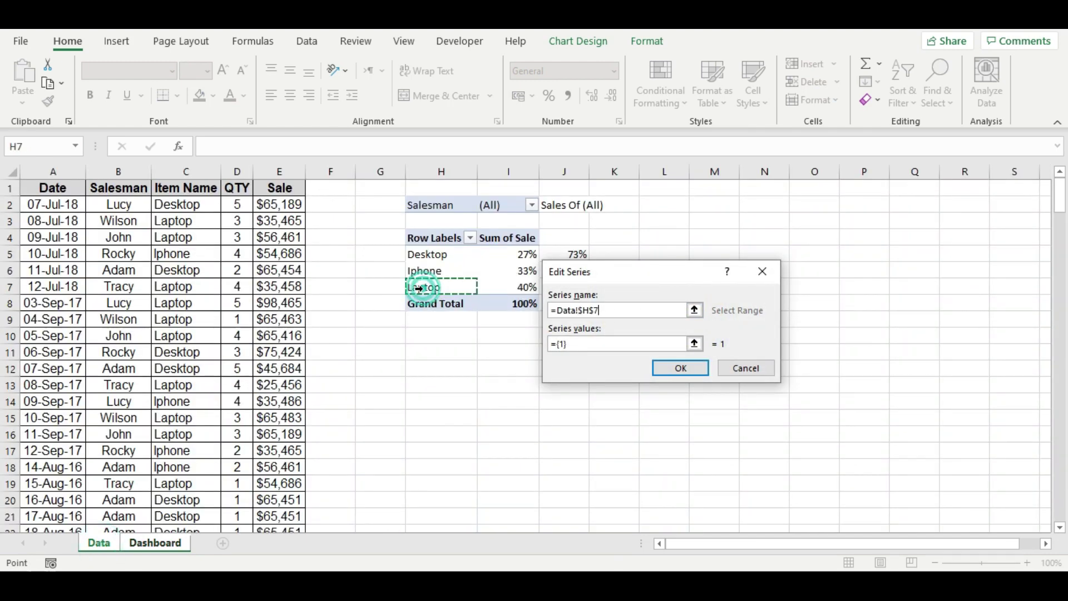
click(555, 345)
click(609, 277)
drag(613, 284, 739, 308)
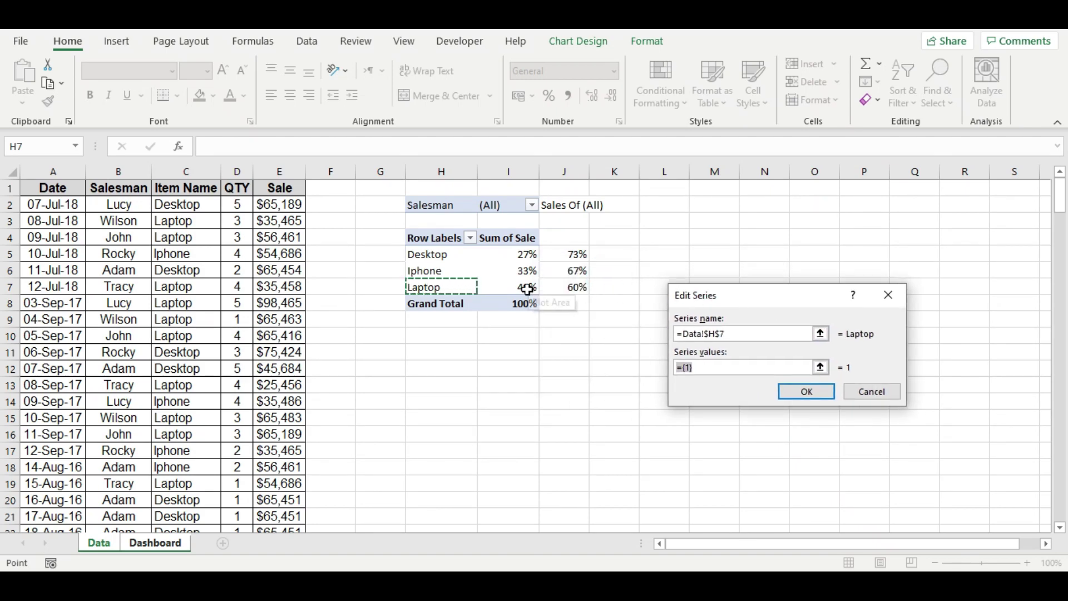
drag(525, 287, 574, 287)
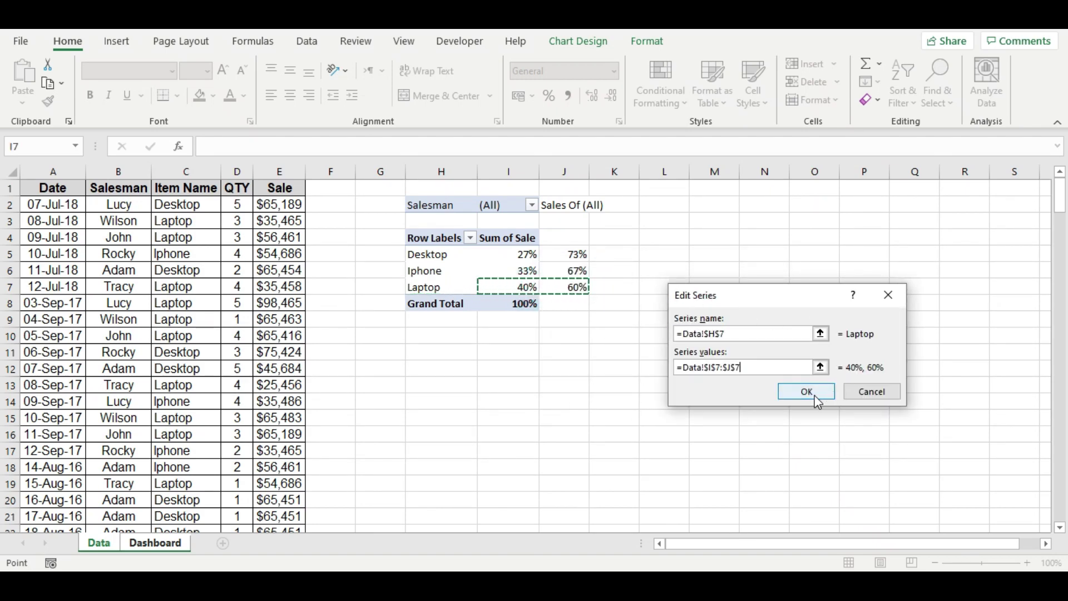
click(812, 394)
click(786, 432)
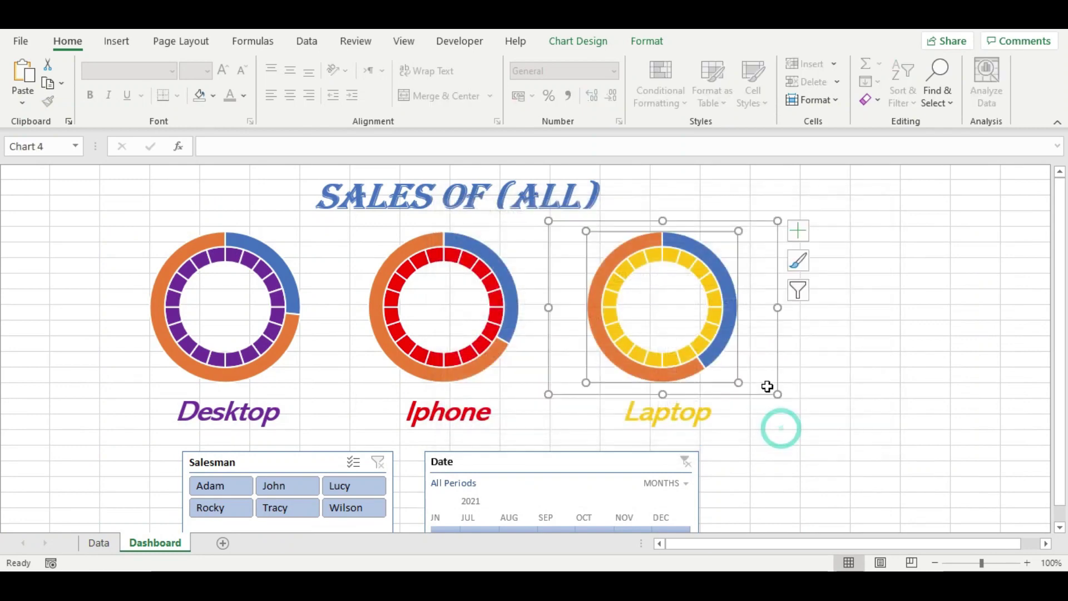
click(159, 276)
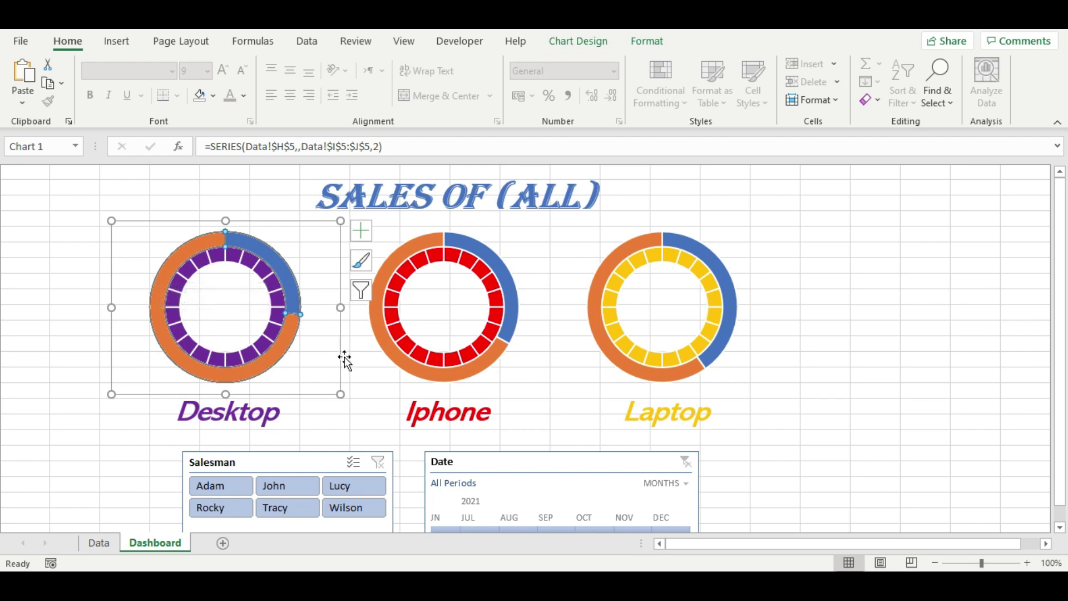
Move the Desktop chart's Desktop series onto the secondary axis
click(334, 372)
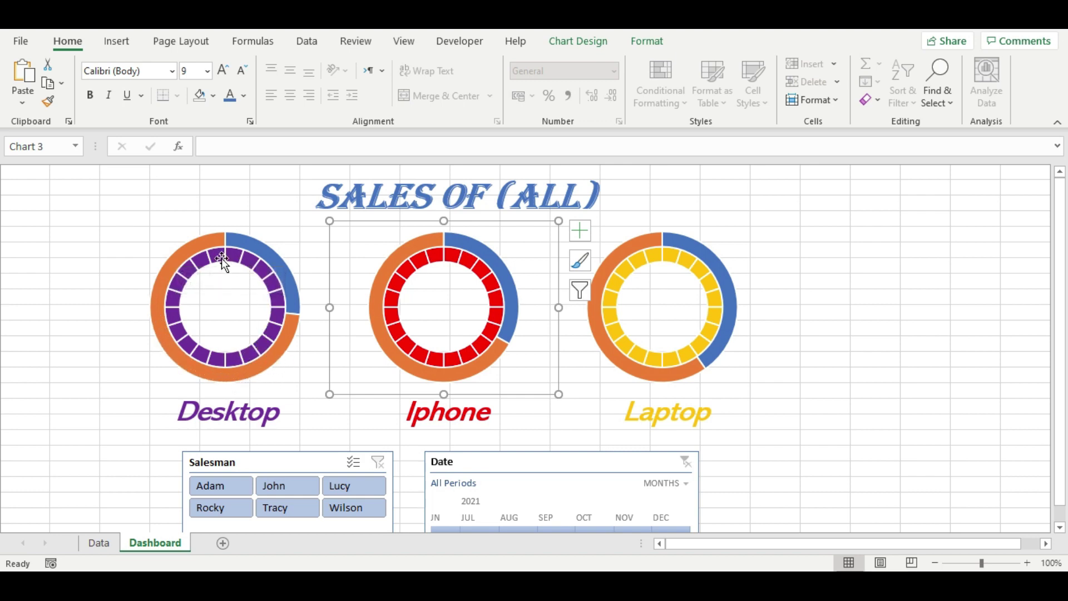
click(240, 238)
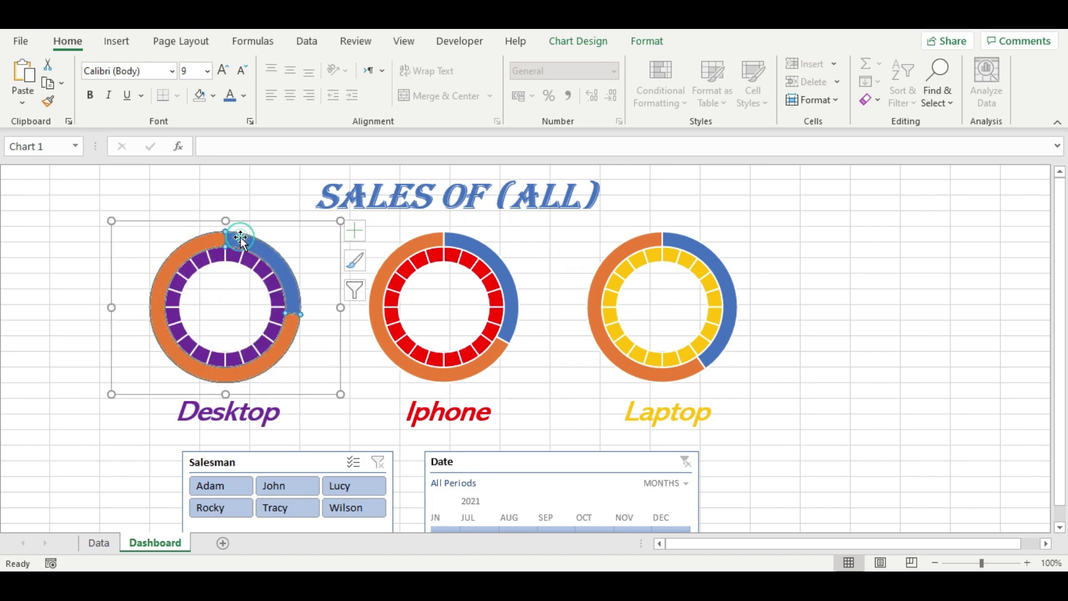
click(240, 238)
click(240, 238)
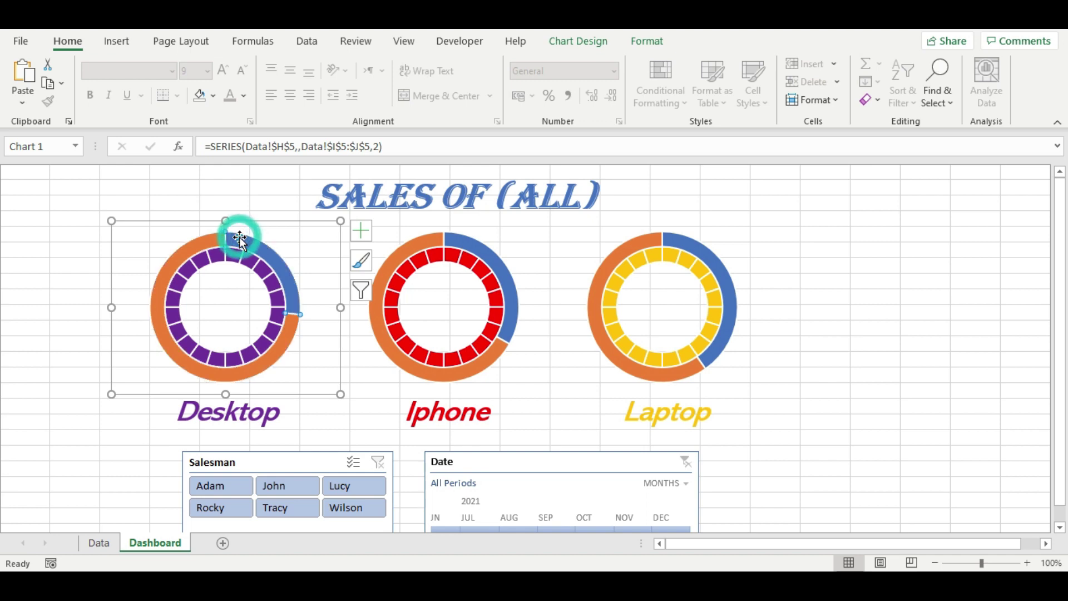
right_click(202, 249)
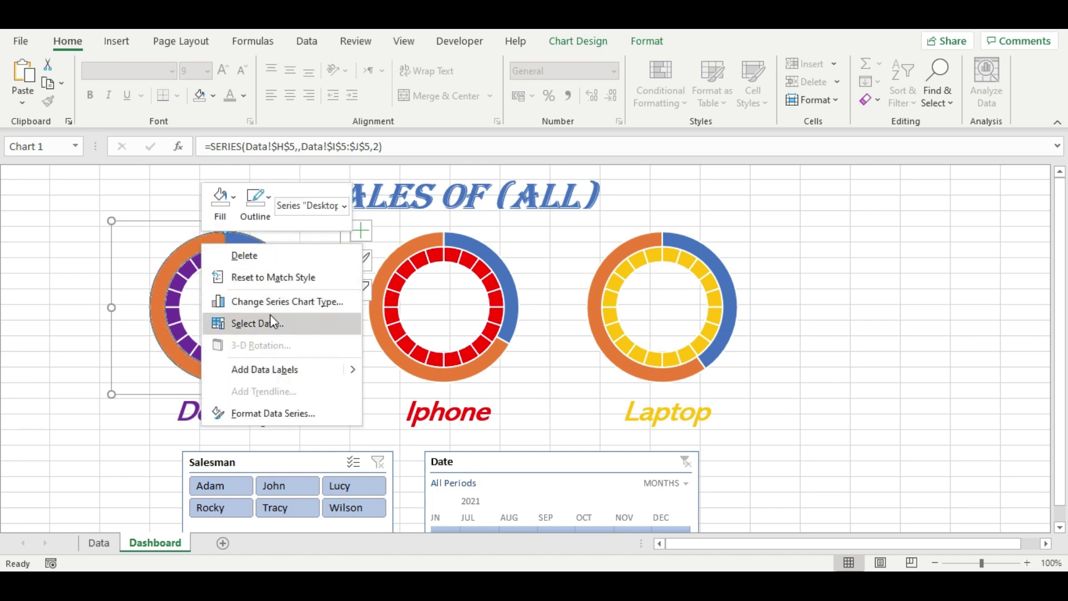
click(301, 303)
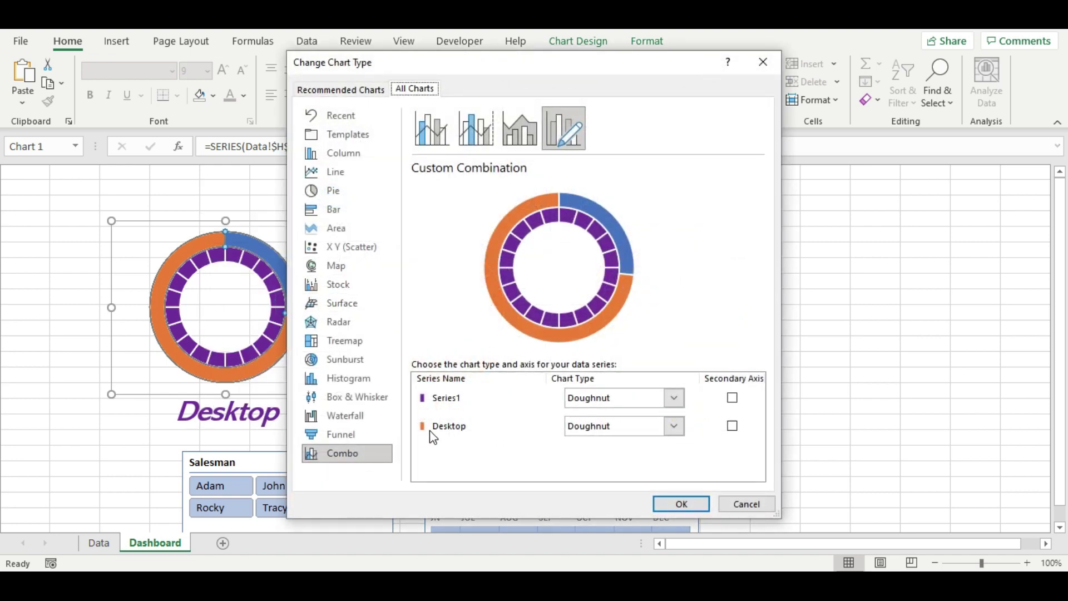
click(732, 426)
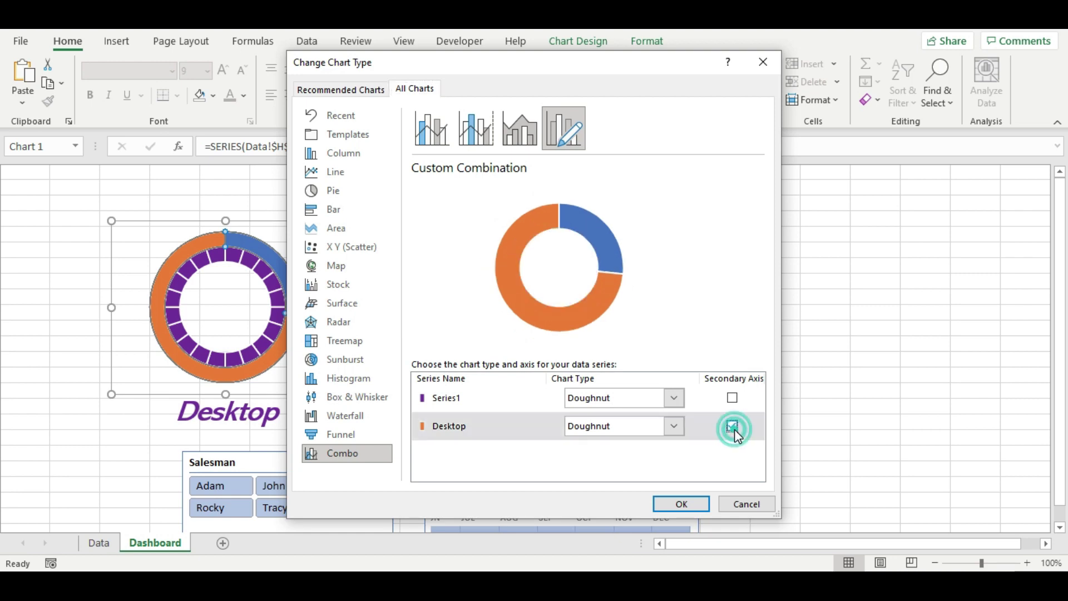
click(679, 503)
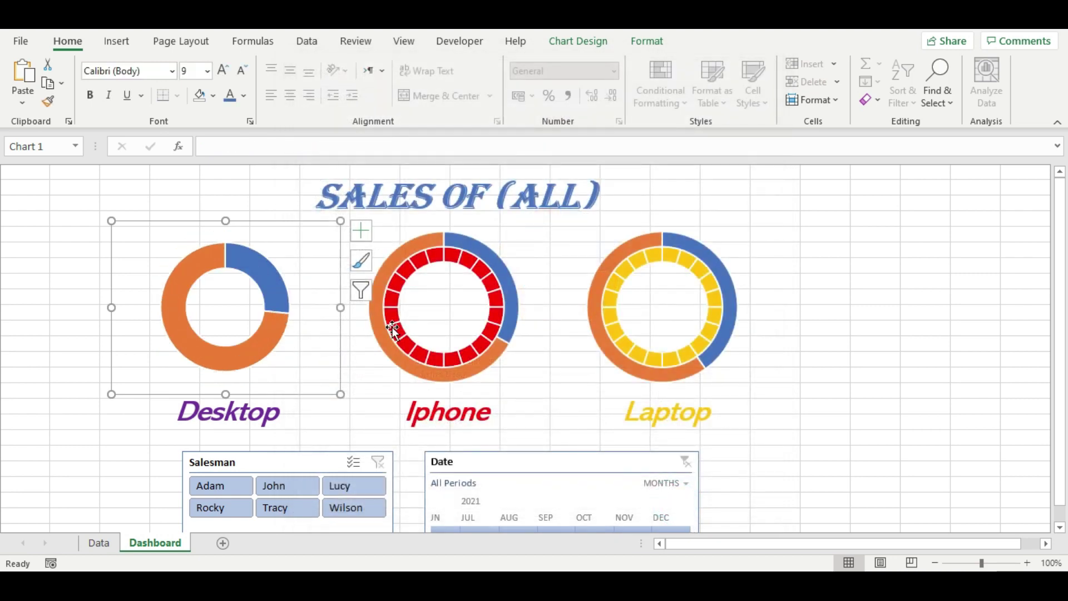
Move the Iphone chart's Iphone series onto the secondary axis
click(436, 313)
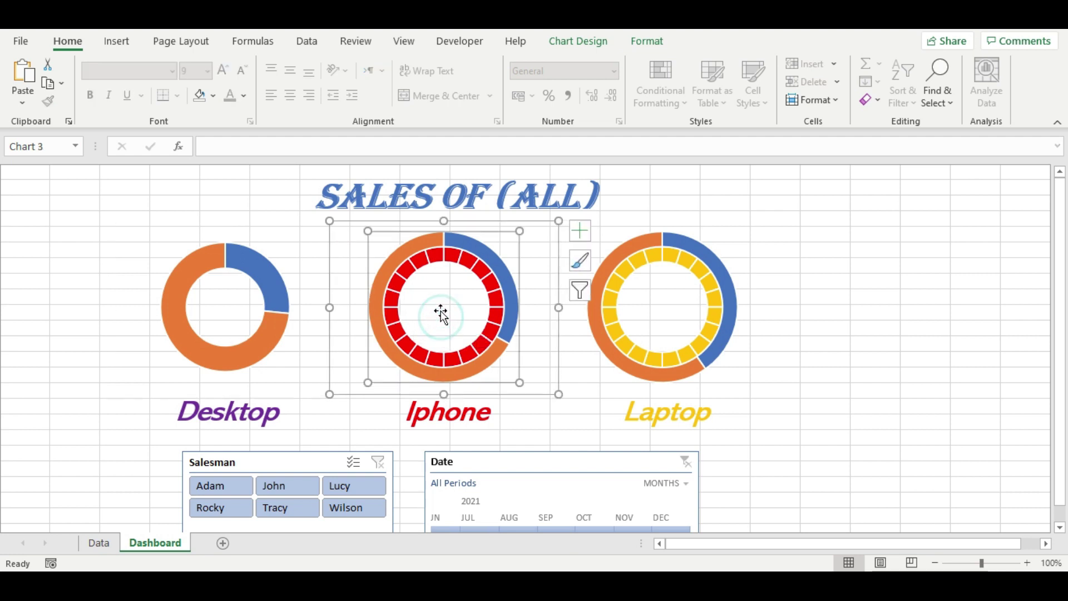
right_click(442, 313)
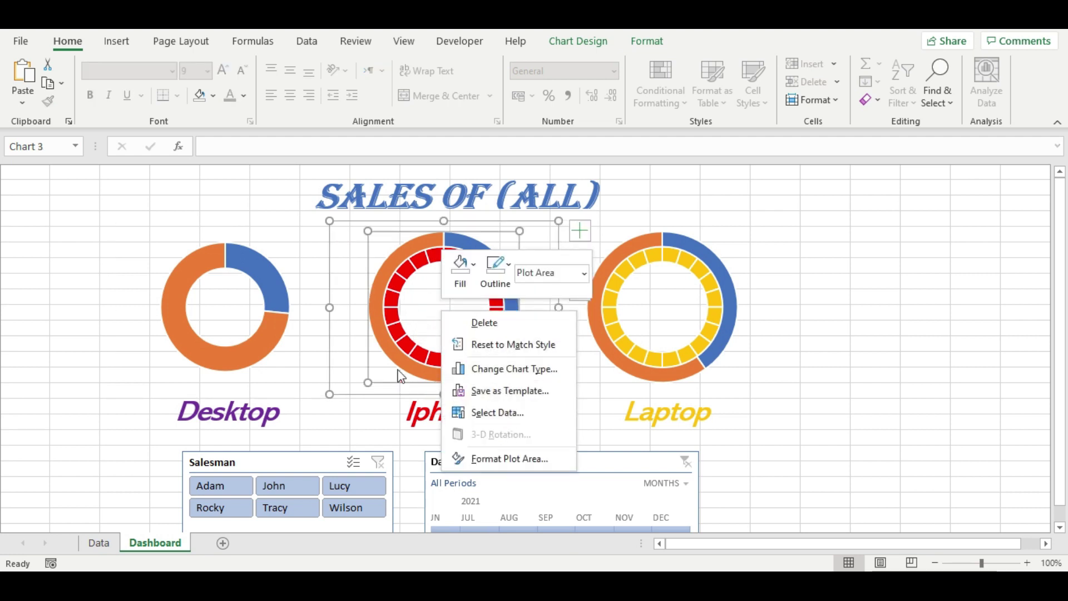
click(402, 252)
click(418, 250)
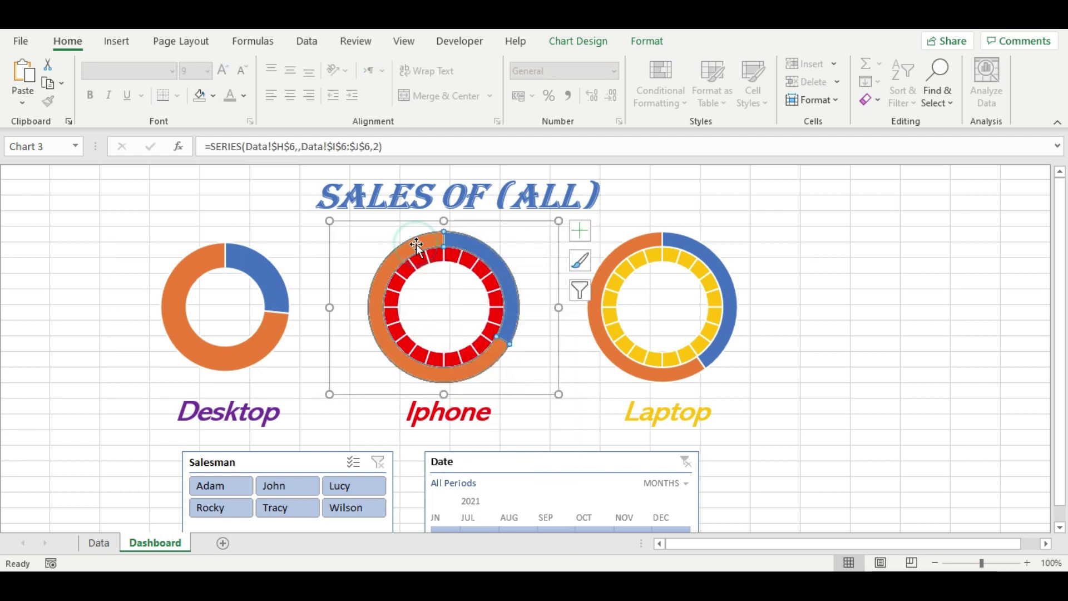
right_click(419, 251)
key(Escape)
right_click(397, 258)
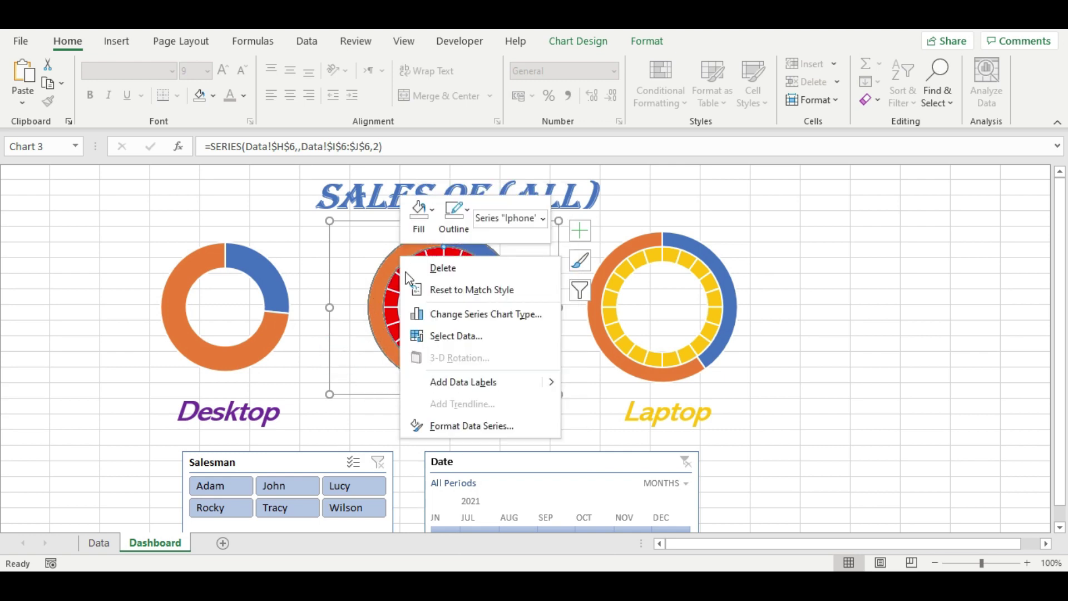
click(472, 322)
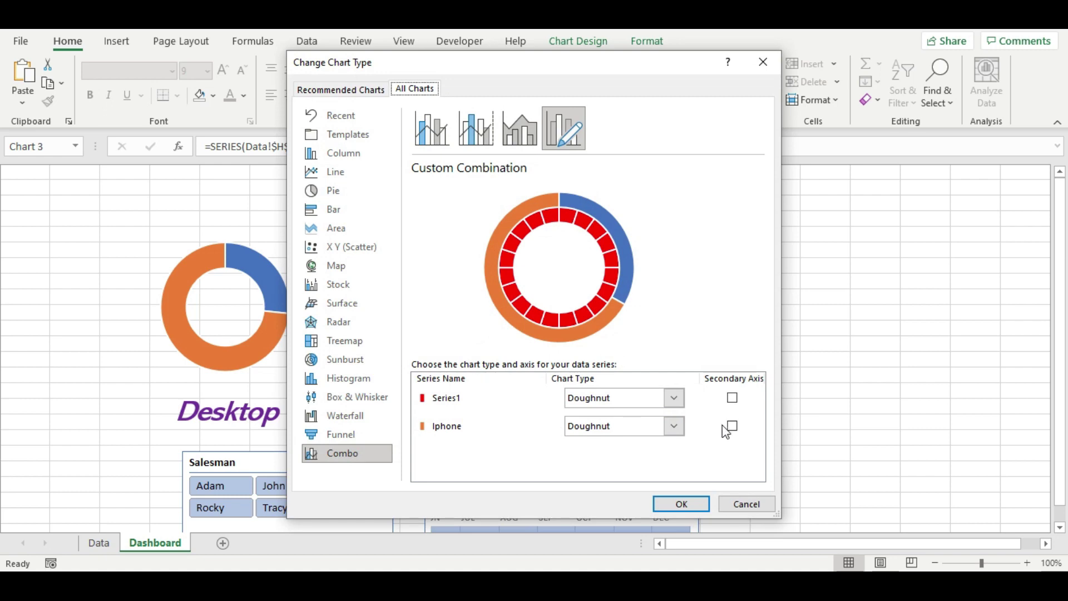
click(732, 426)
click(680, 503)
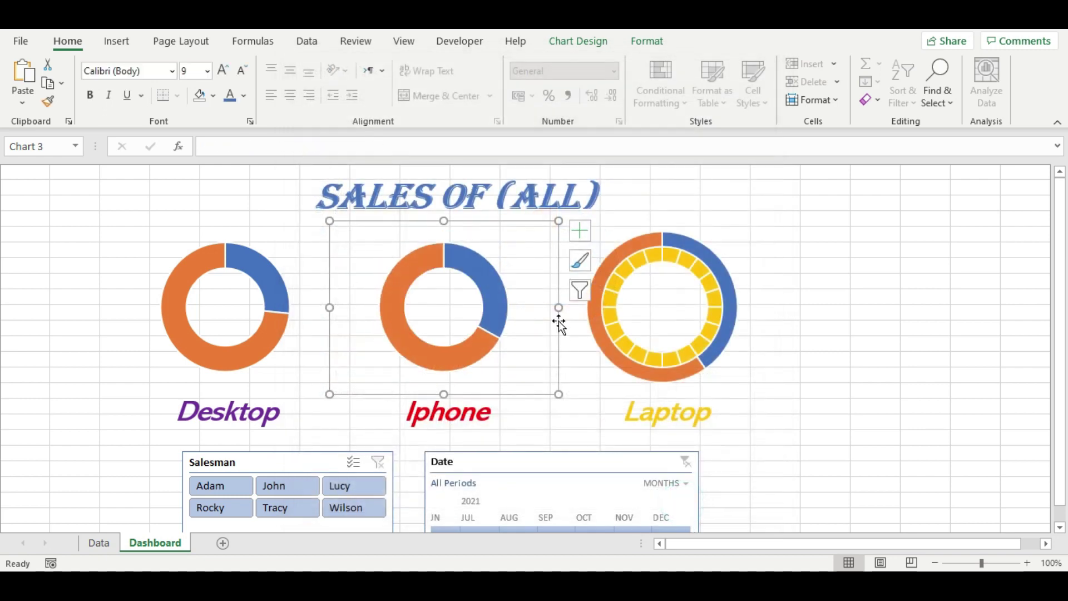
Move the Laptop chart's Laptop series onto the secondary axis
click(653, 242)
right_click(653, 242)
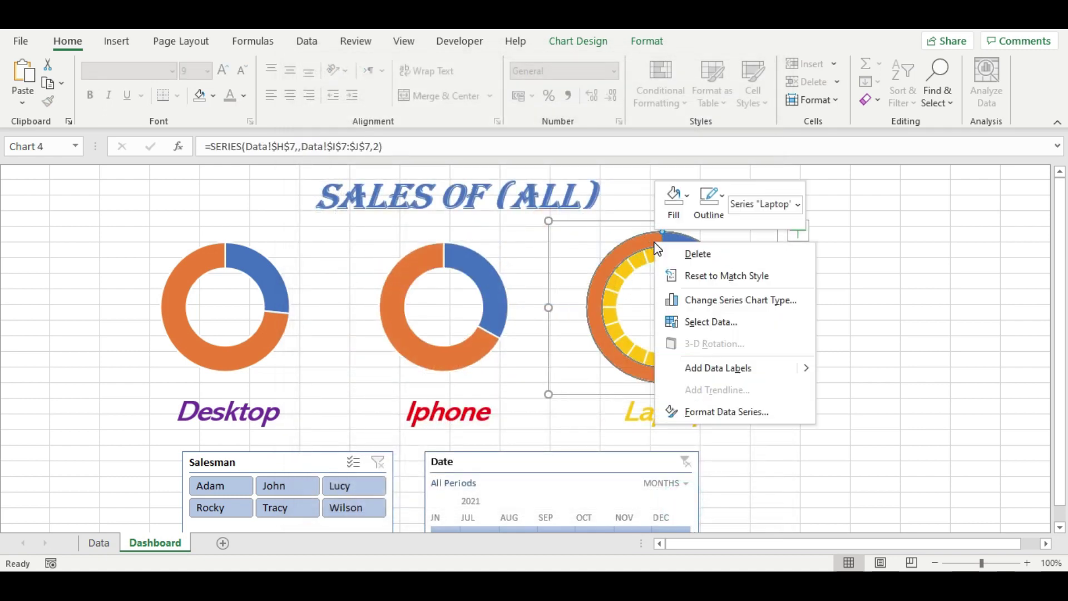
click(728, 300)
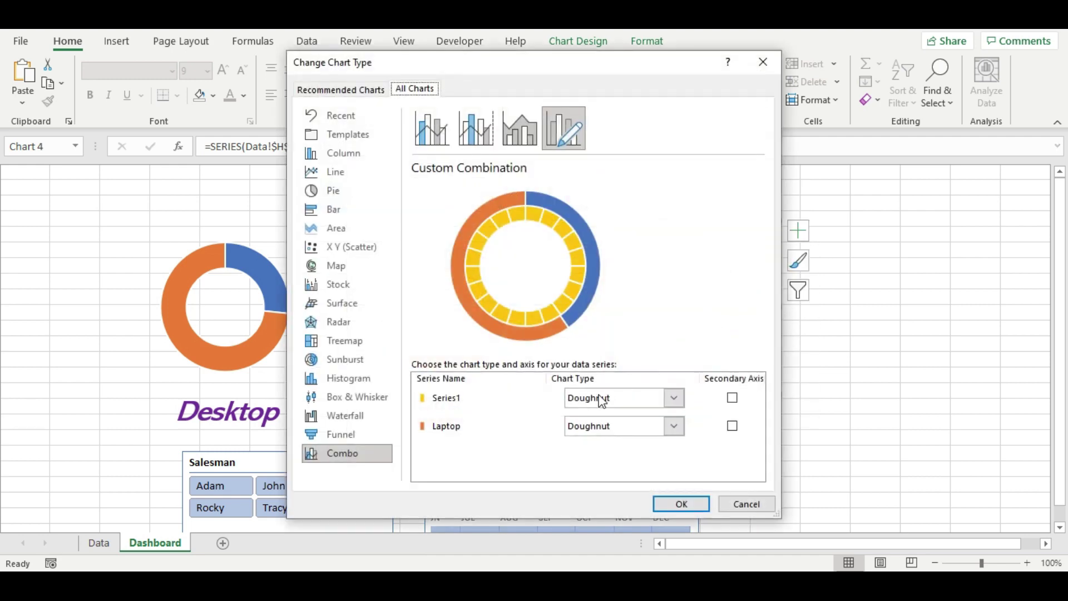
click(731, 426)
click(681, 503)
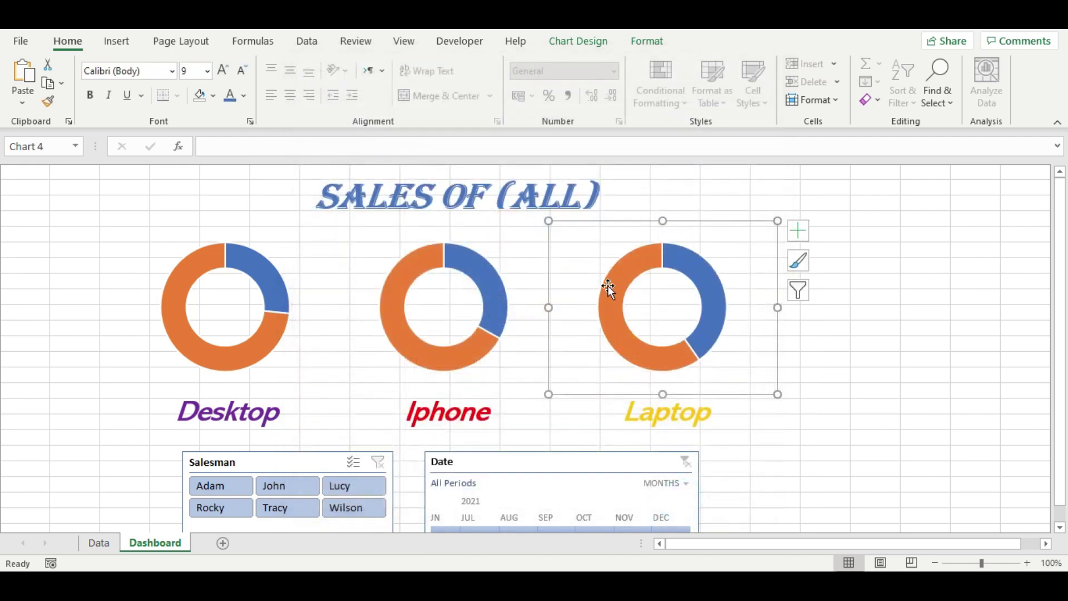
Set the blue 27% Desktop slice to No fill
click(265, 334)
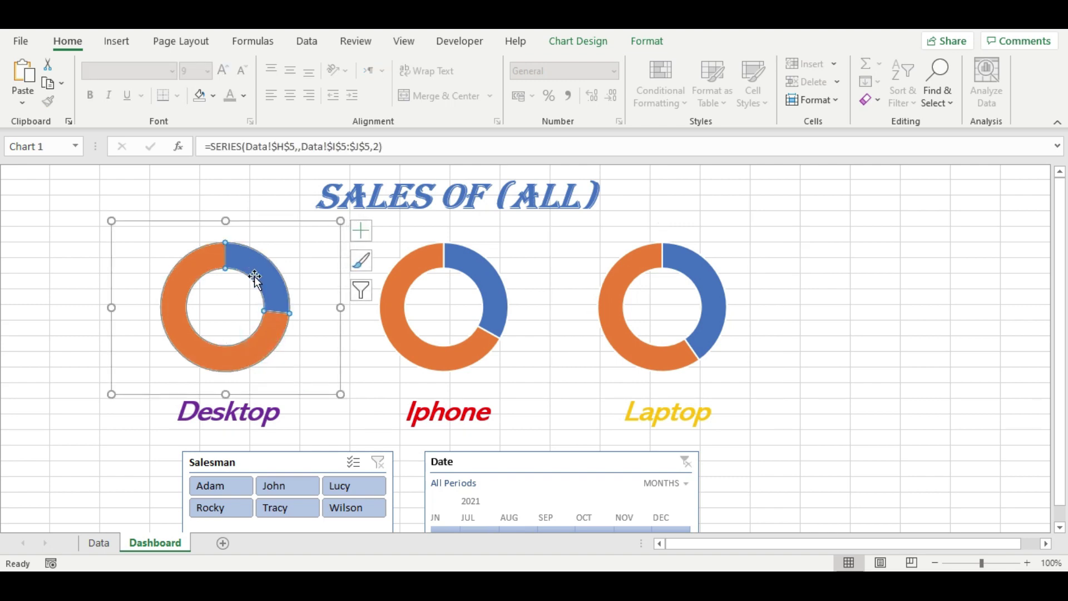
mouse_move(262, 273)
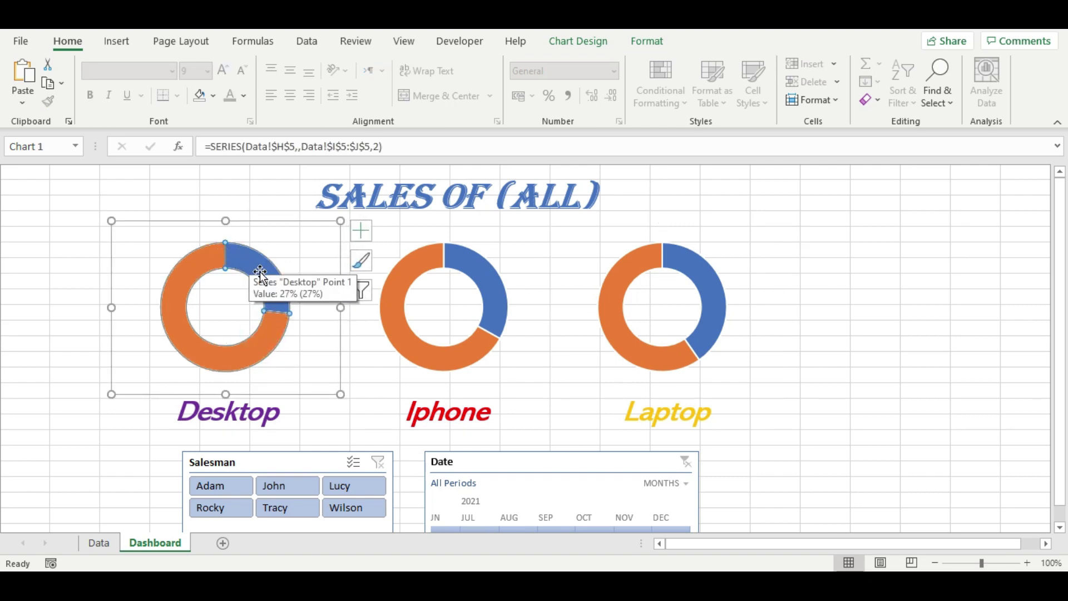
click(260, 274)
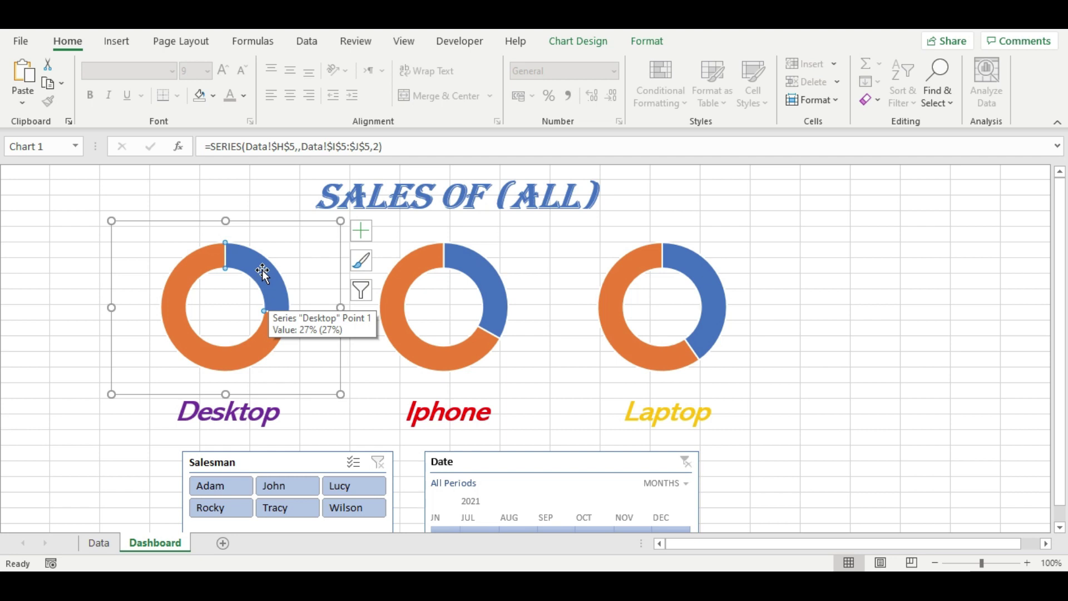
right_click(262, 269)
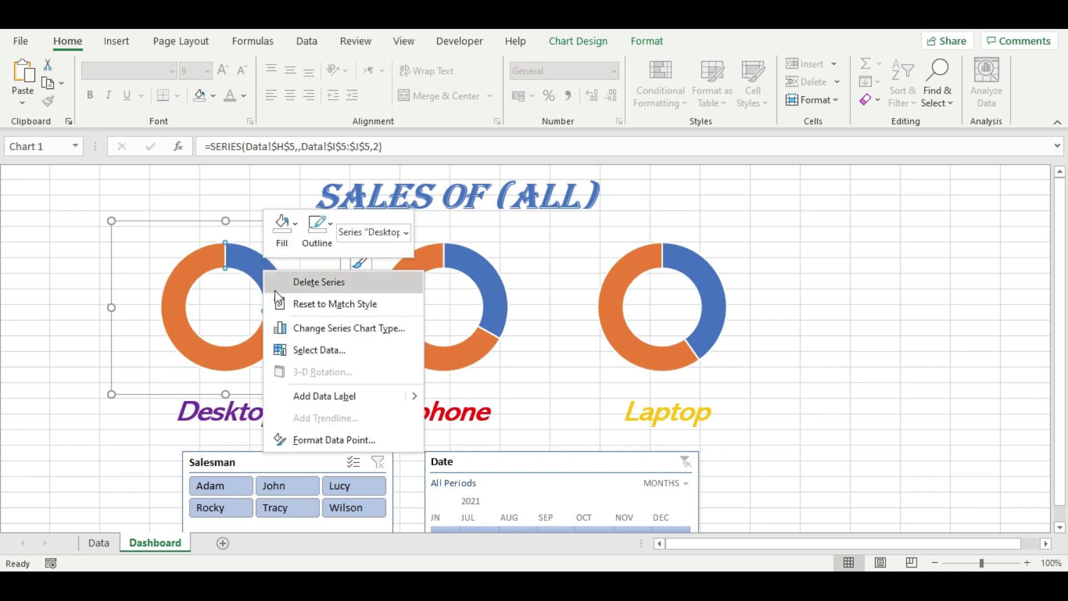
click(329, 441)
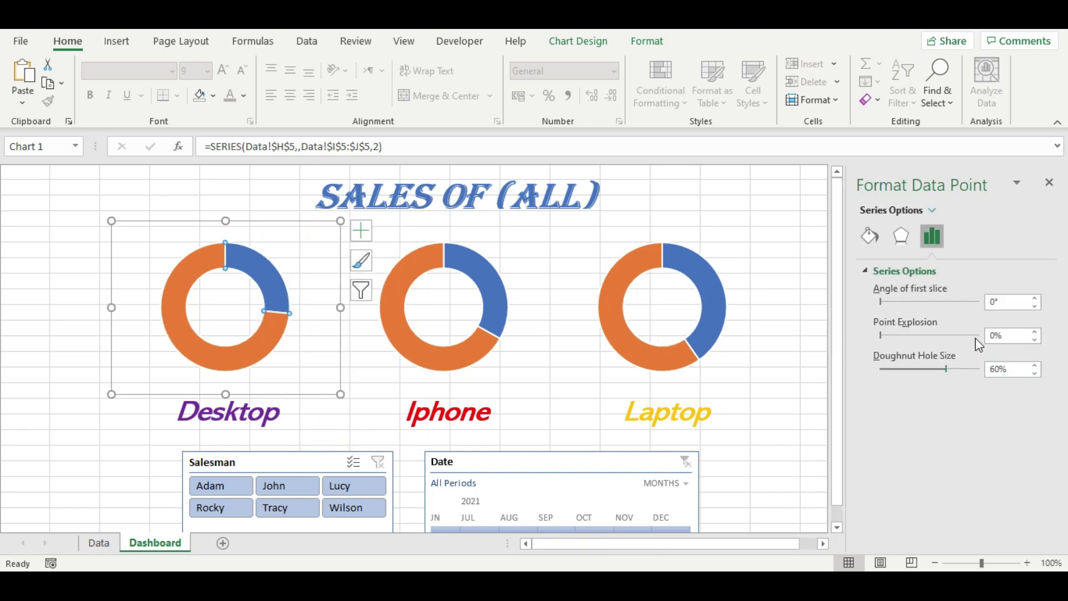
click(866, 238)
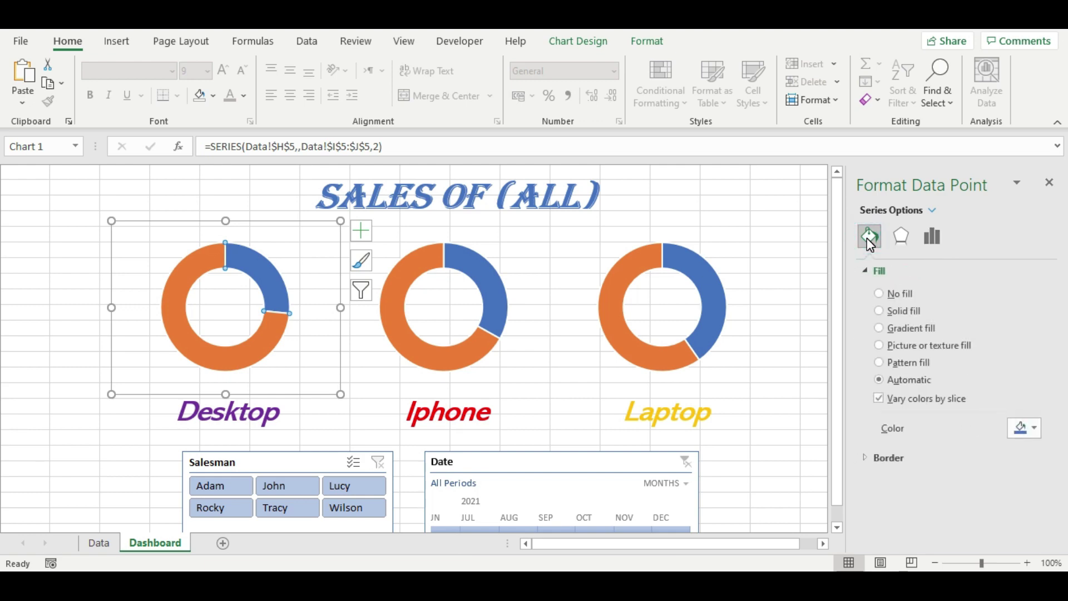
click(894, 294)
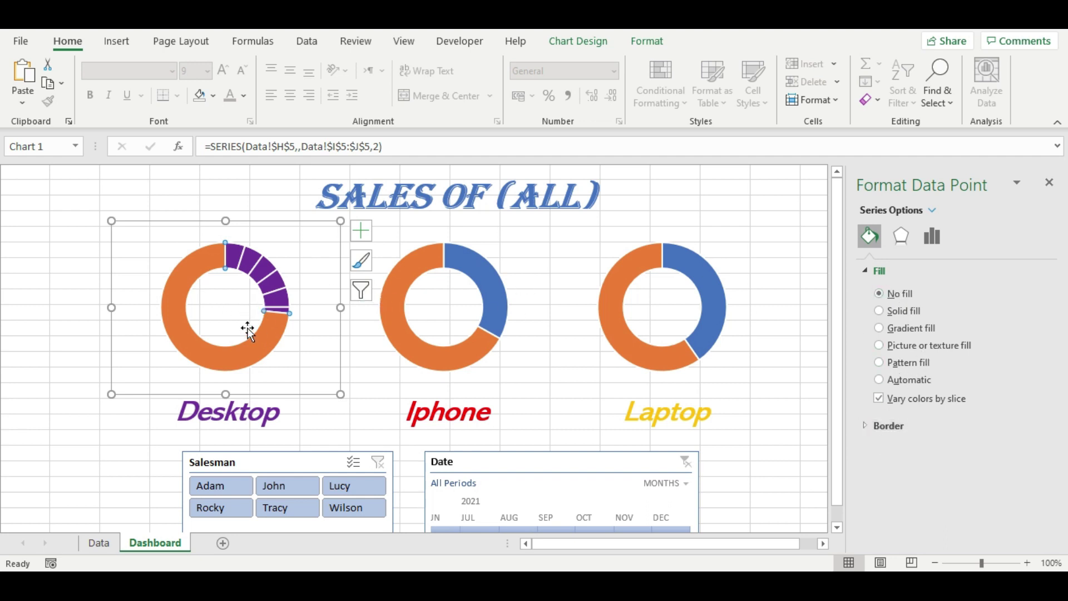
mouse_move(198, 269)
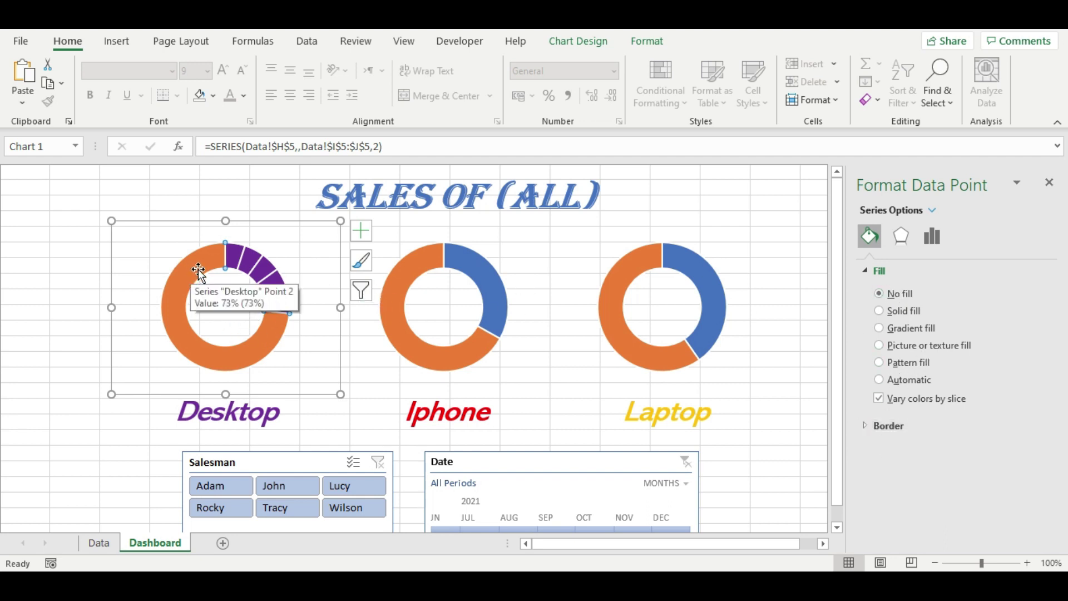
Give the orange 73% Desktop slice a white solid fill at 15% transparency
click(195, 268)
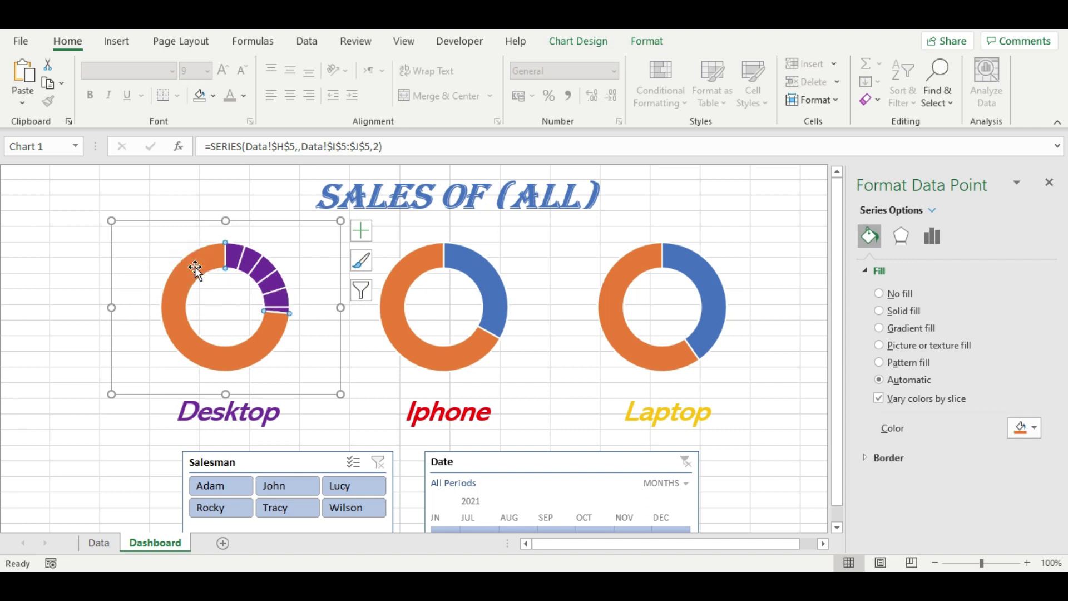
click(194, 268)
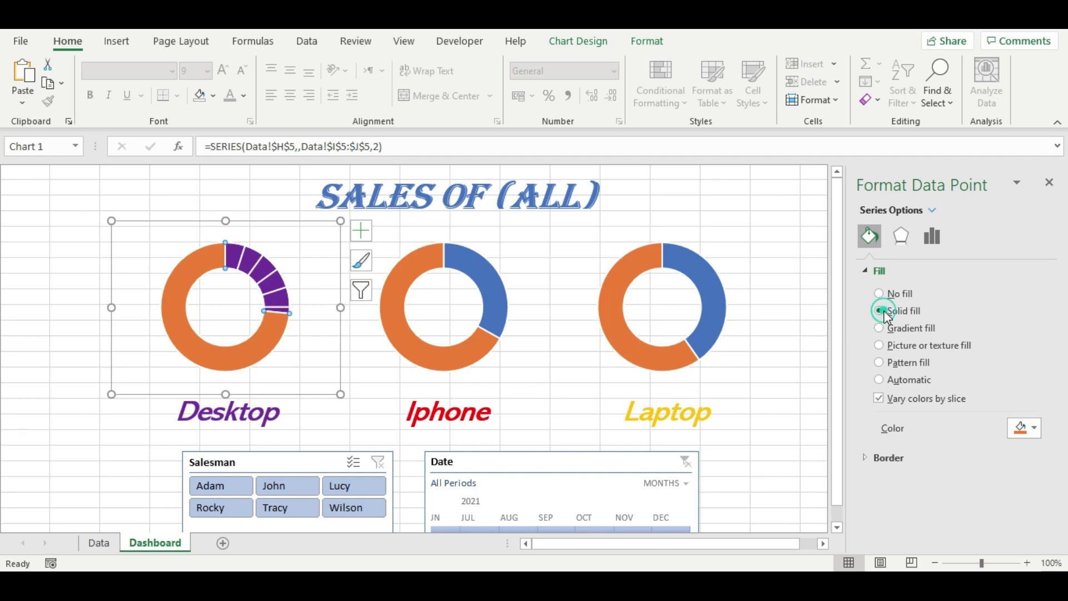
click(1032, 428)
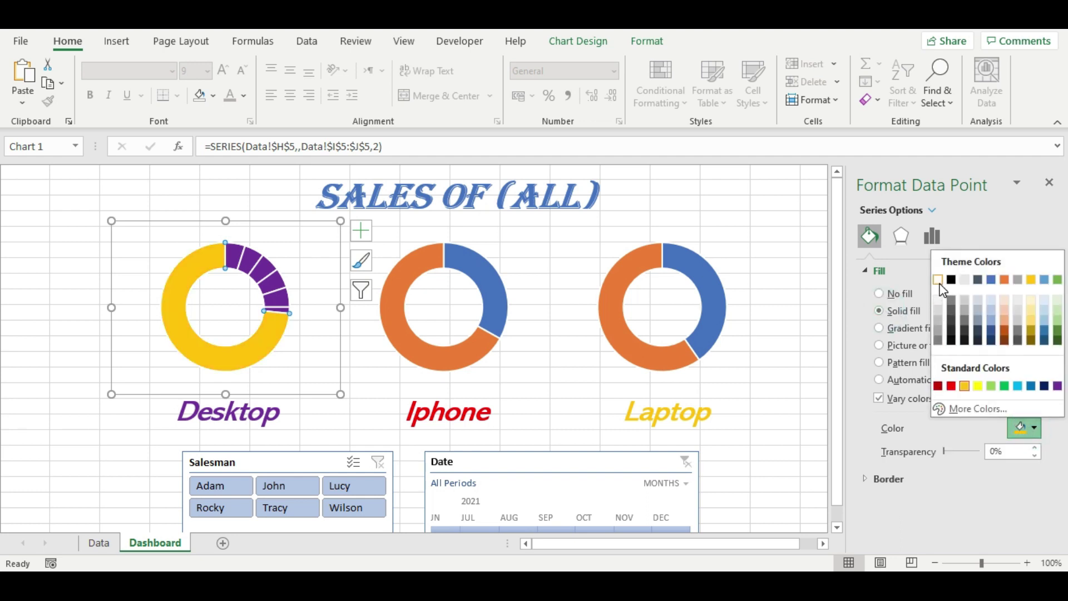
click(938, 280)
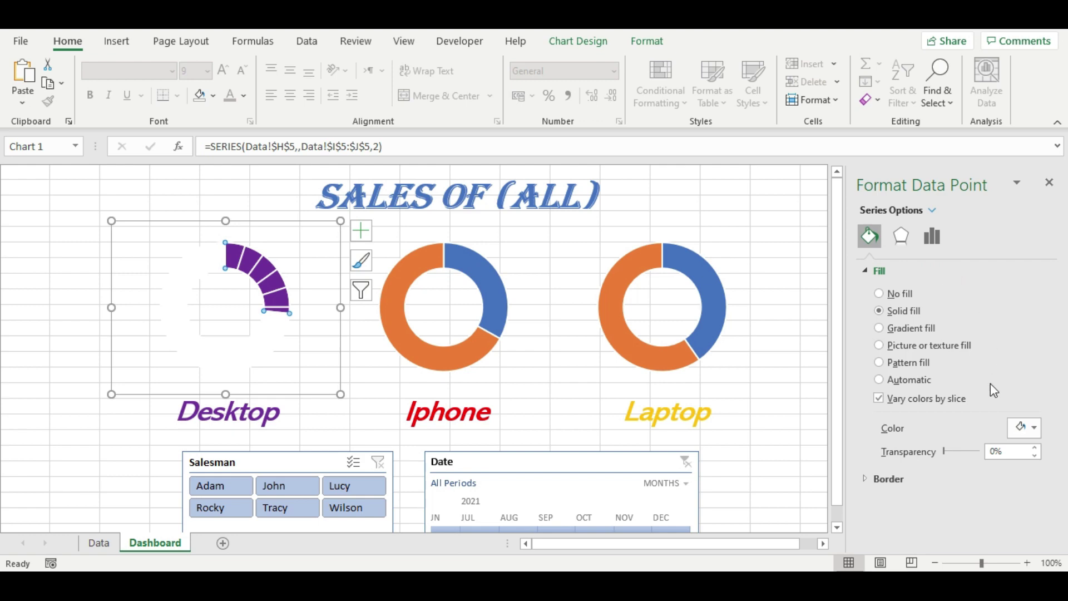
drag(945, 452, 951, 453)
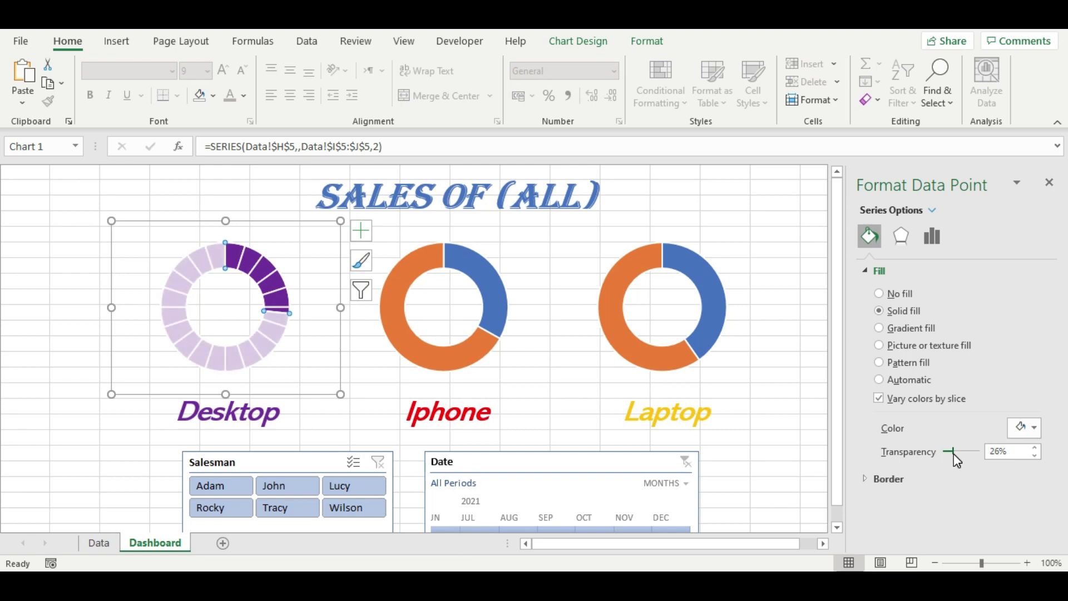
click(1033, 455)
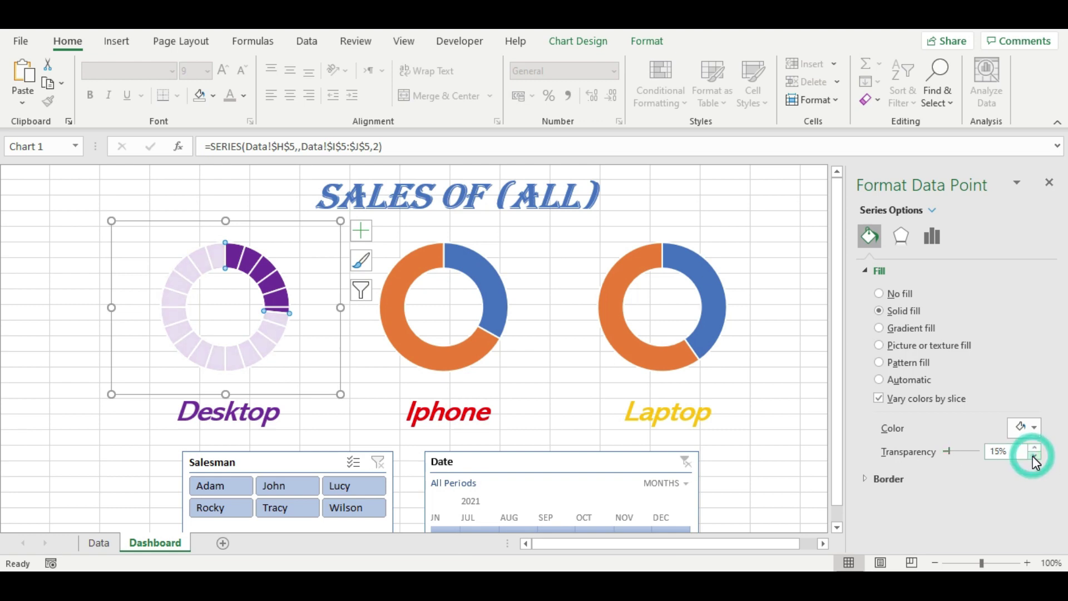
click(1034, 455)
click(435, 331)
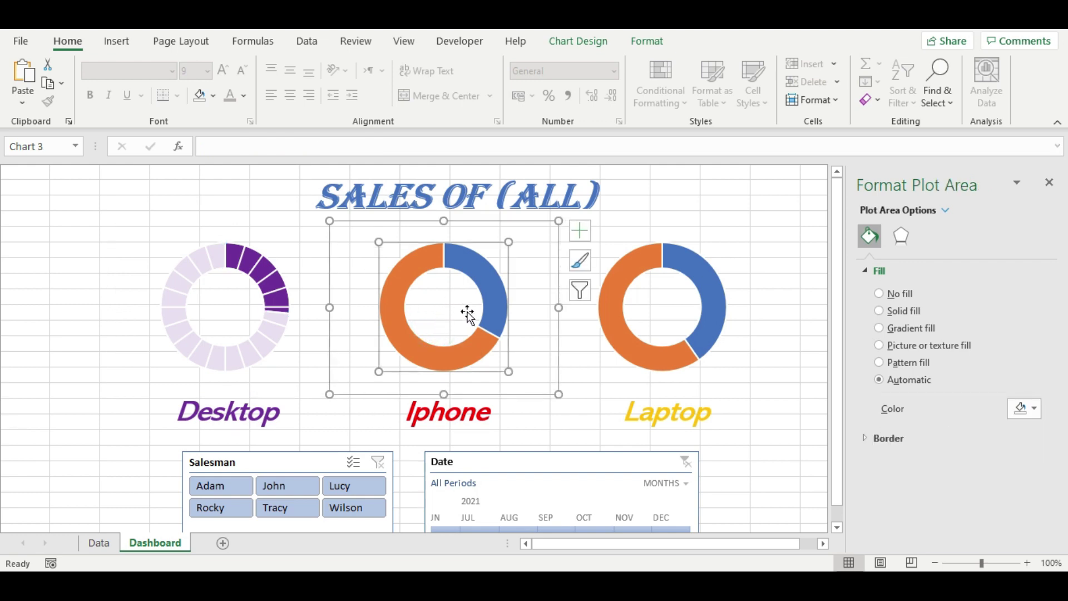
On the Iphone doughnut, set the share slice to No fill and the remainder to translucent white
click(487, 281)
click(488, 281)
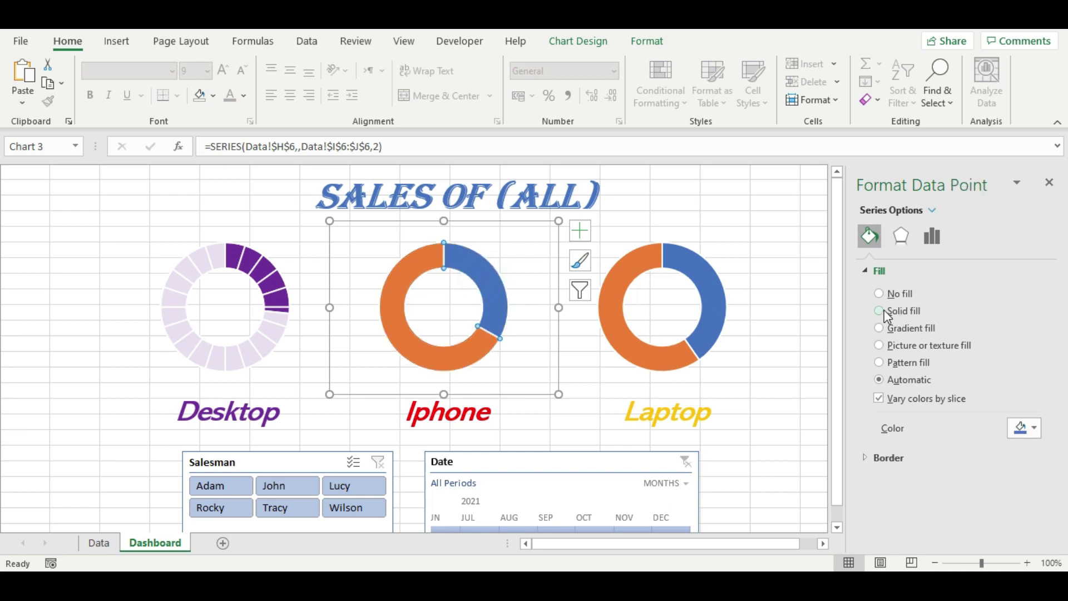
click(879, 295)
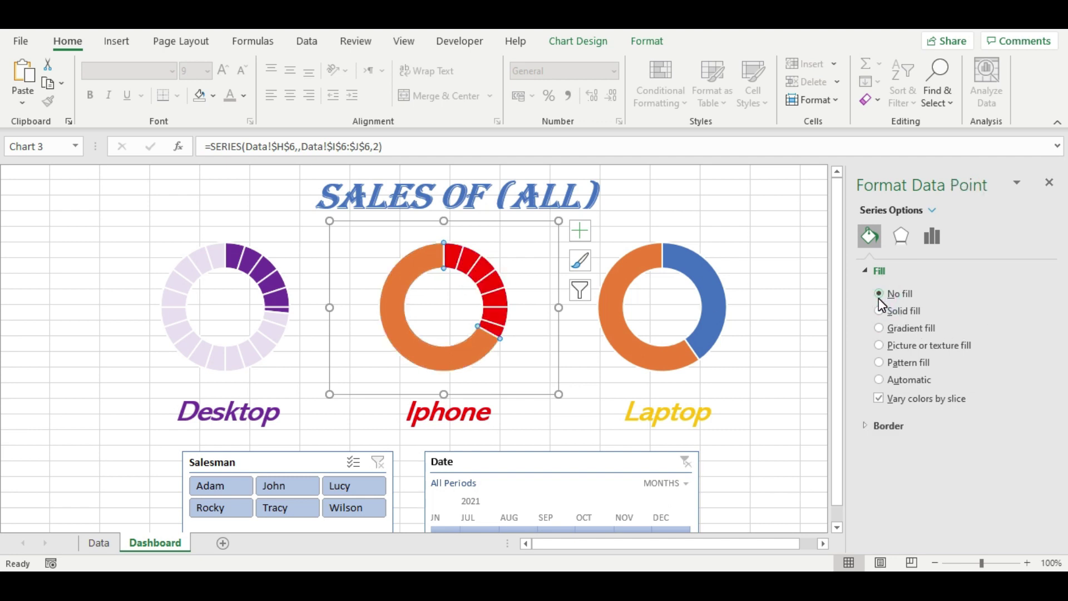
click(412, 355)
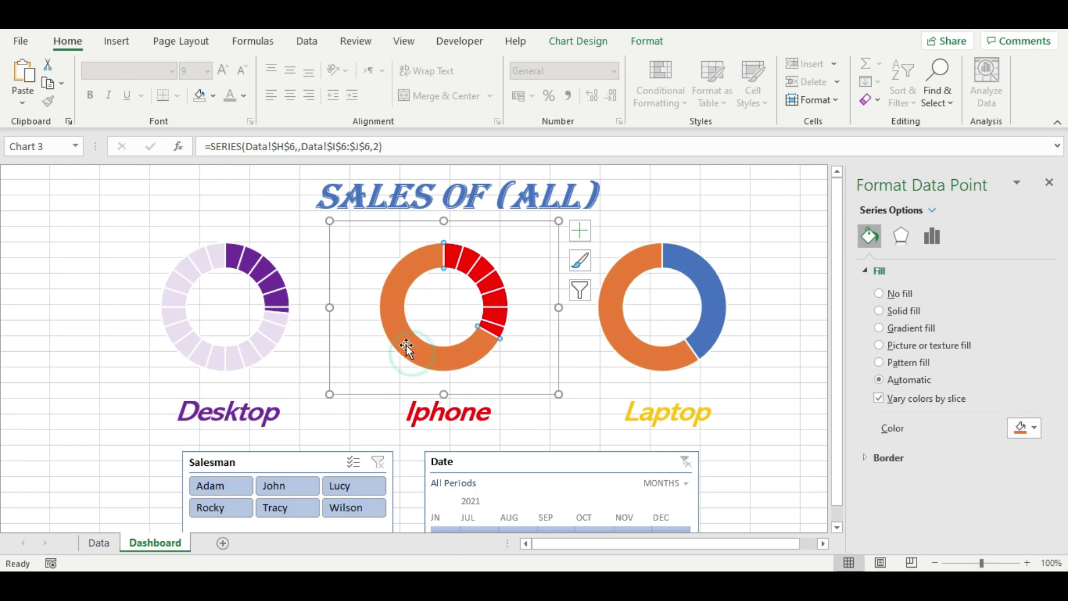
click(406, 349)
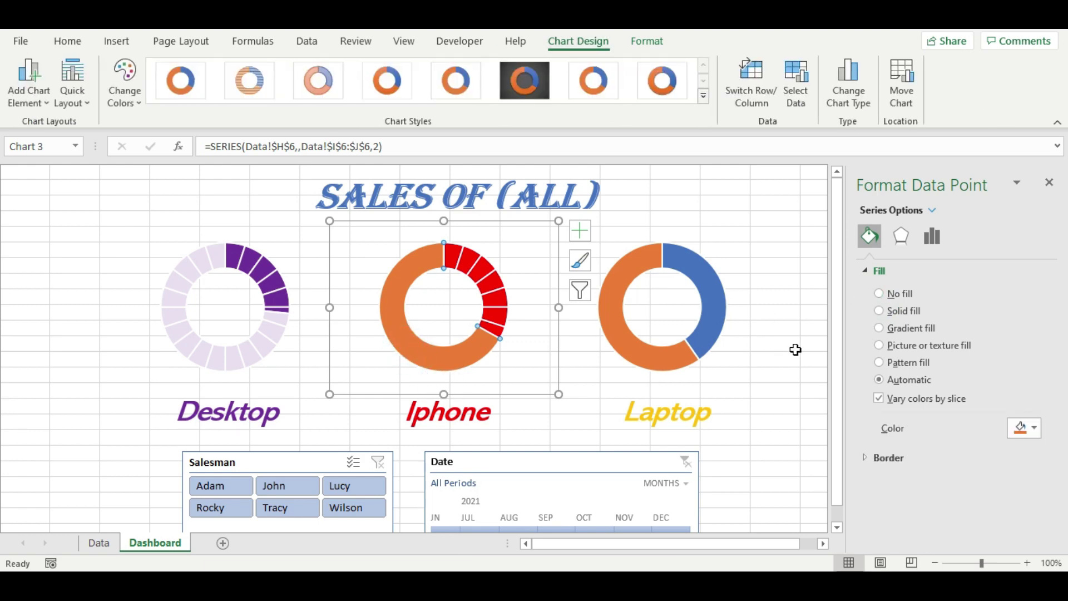
click(906, 312)
click(1016, 430)
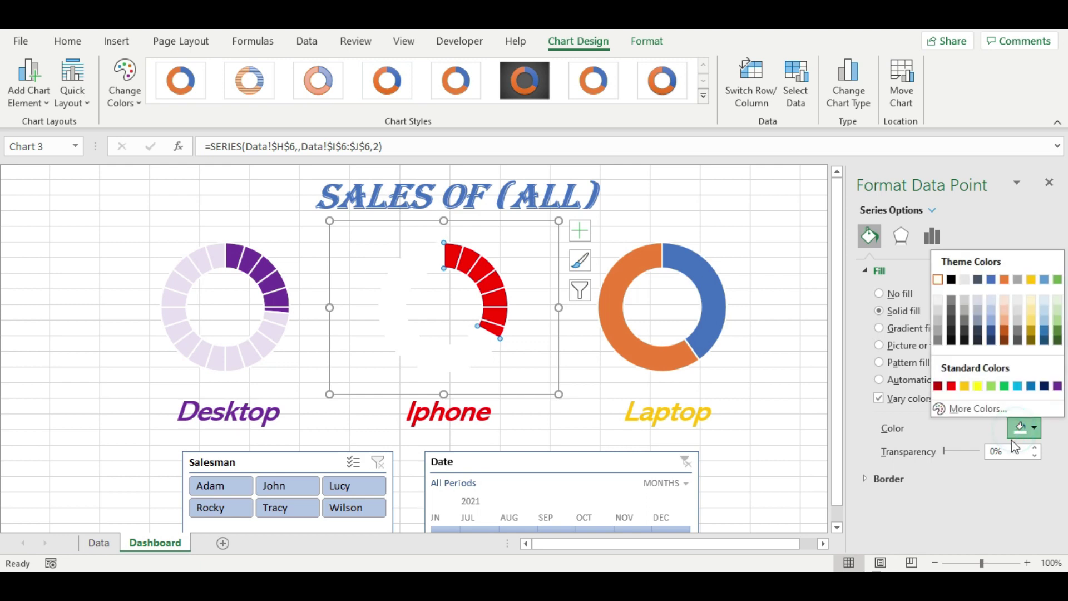
click(1013, 457)
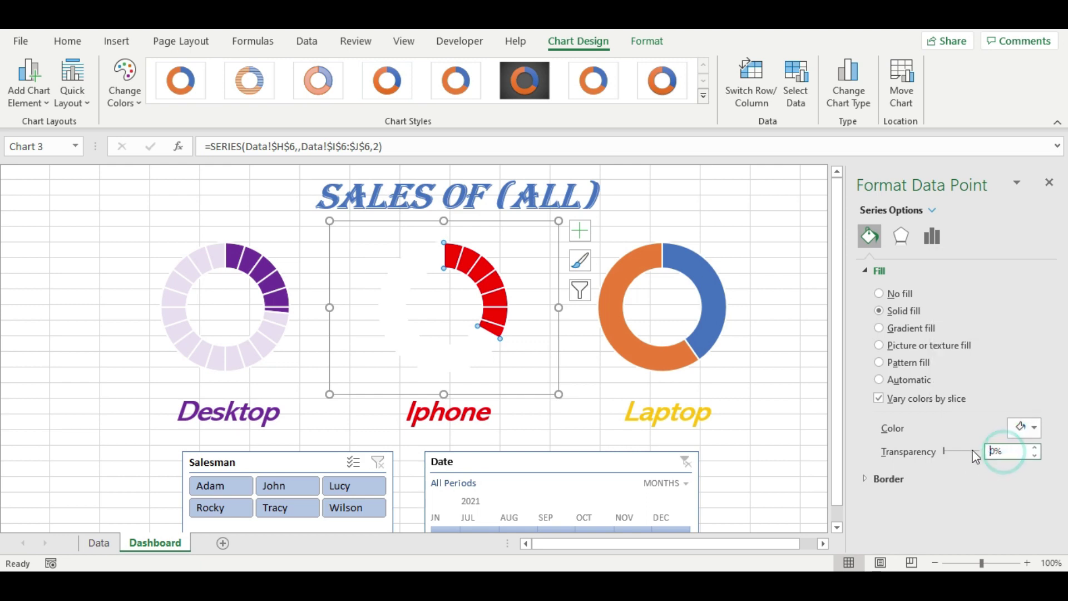
drag(944, 451, 950, 451)
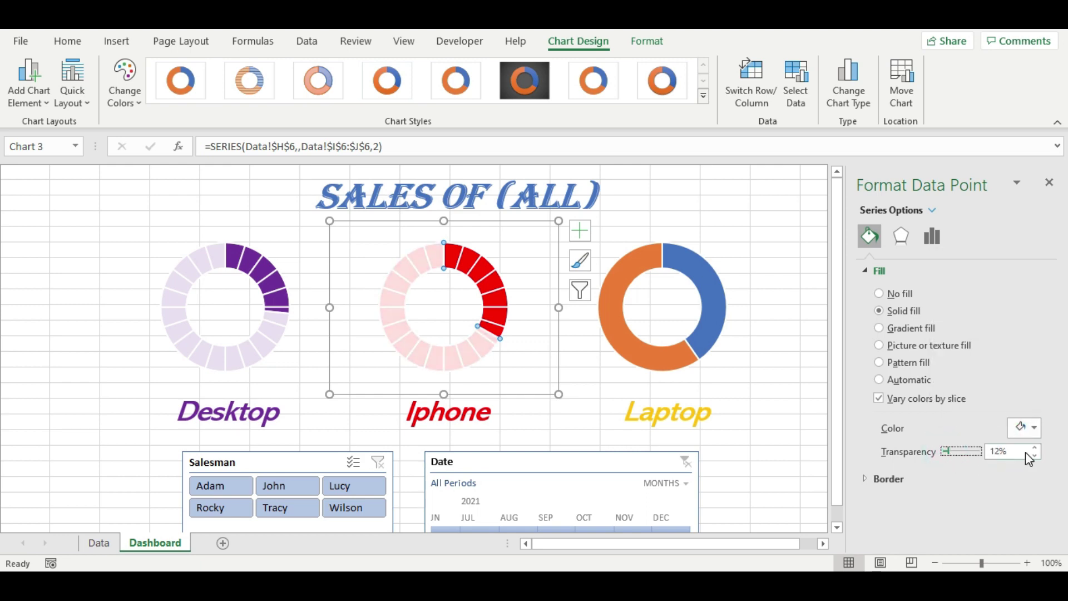
On the Laptop doughnut, set the share slice to No fill and the remainder to white at 15% transparency
click(696, 279)
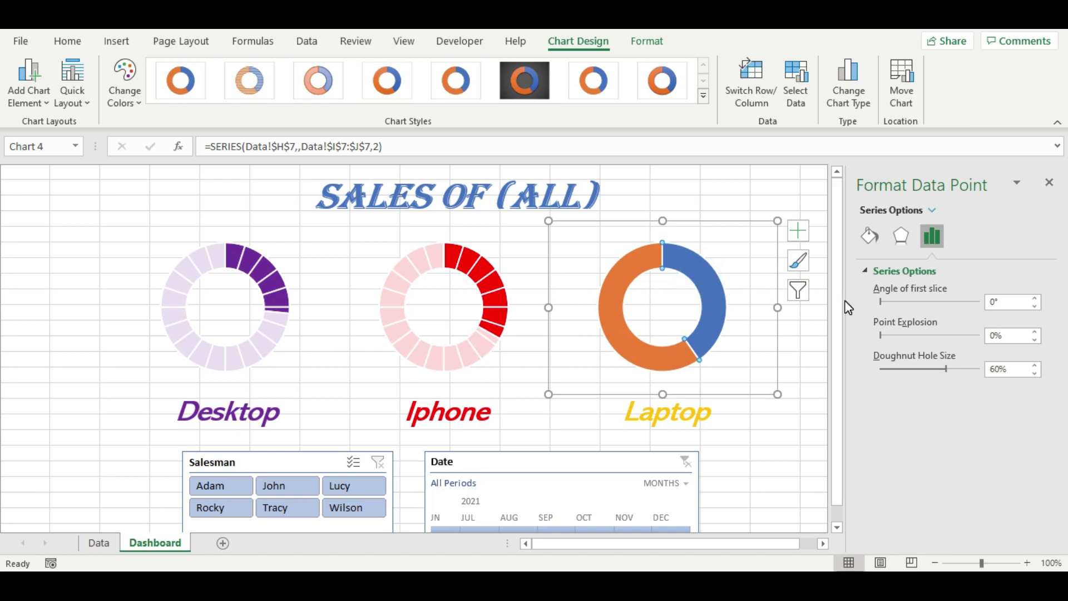
click(870, 236)
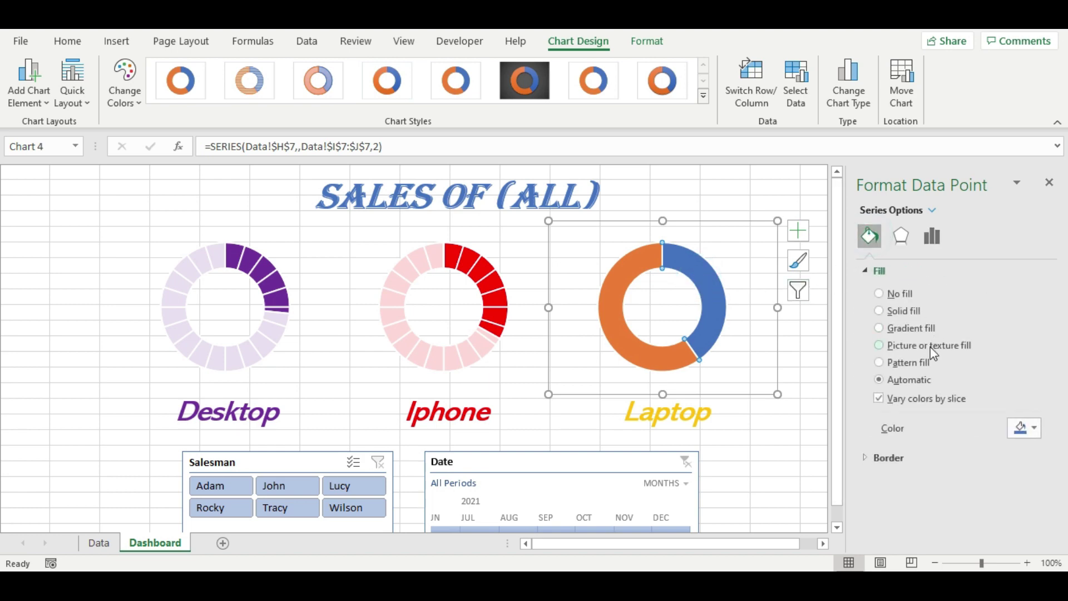
click(897, 295)
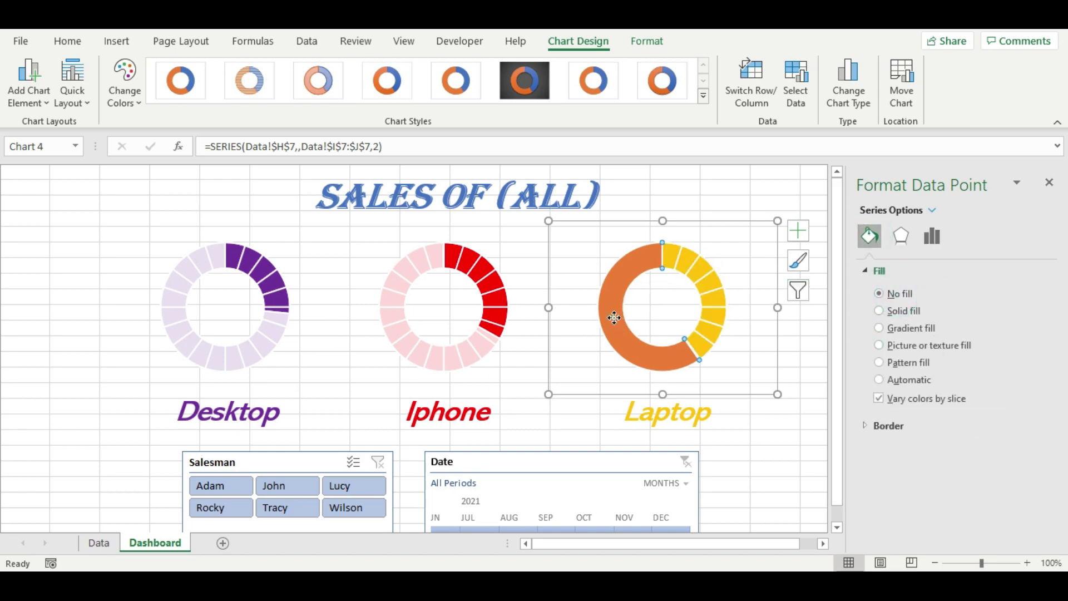
click(613, 314)
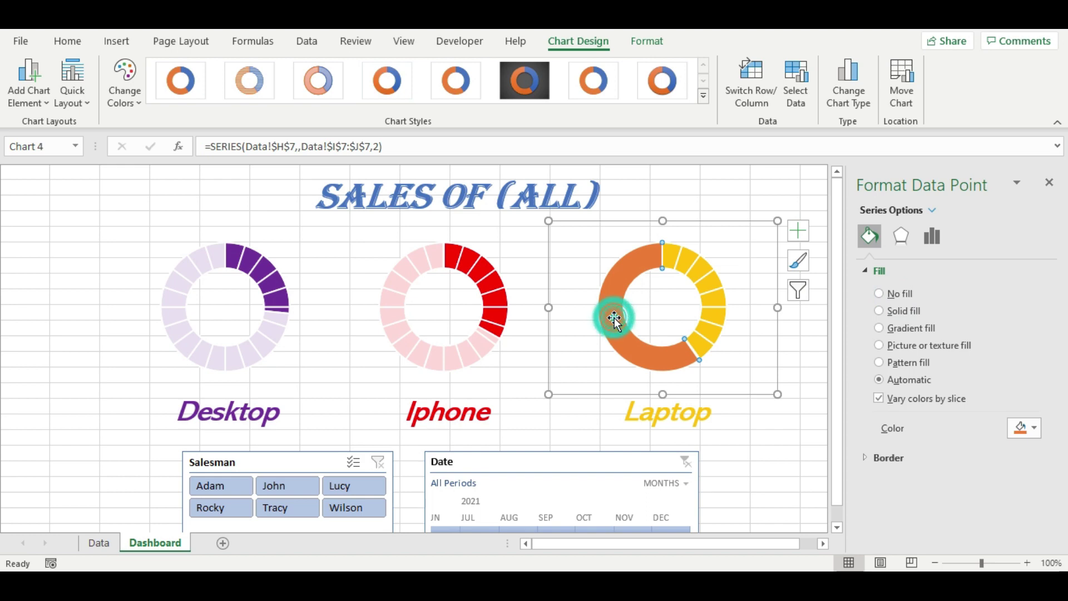
click(898, 312)
click(1025, 428)
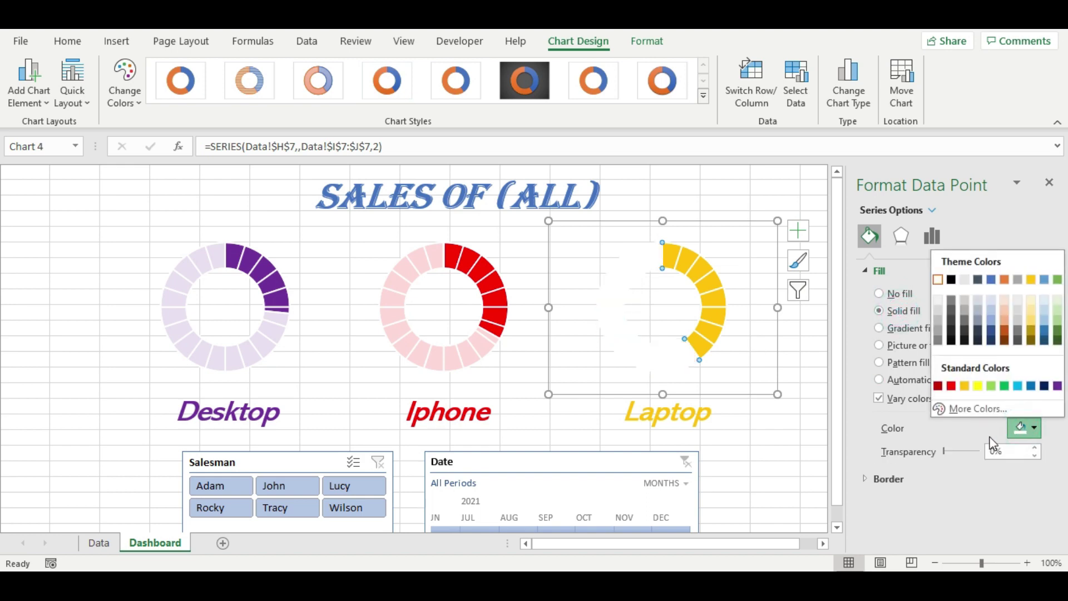
click(1017, 428)
drag(944, 452, 965, 452)
click(1033, 456)
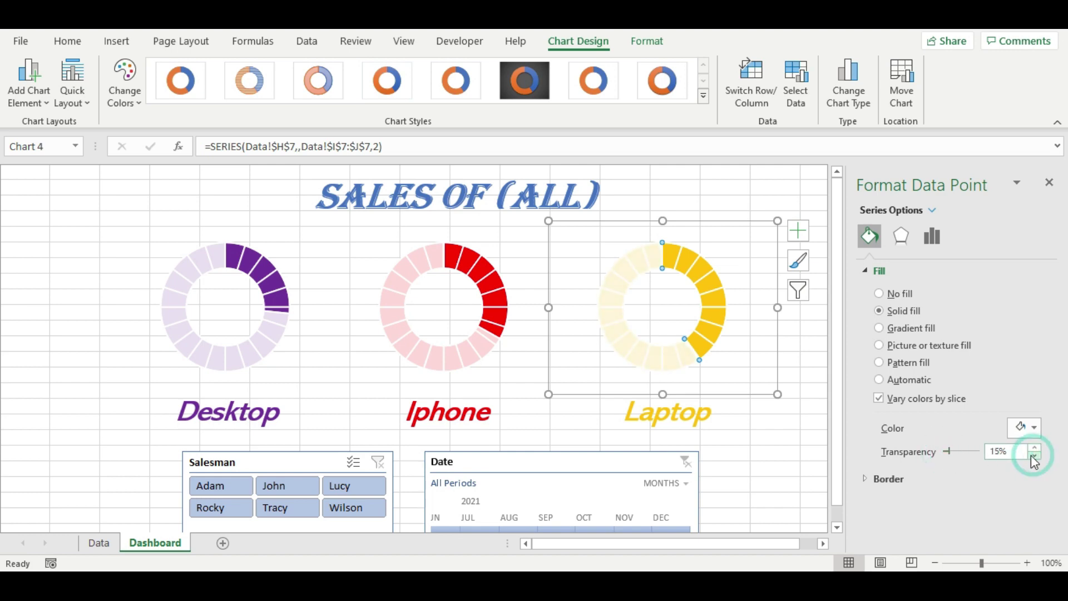
click(1049, 184)
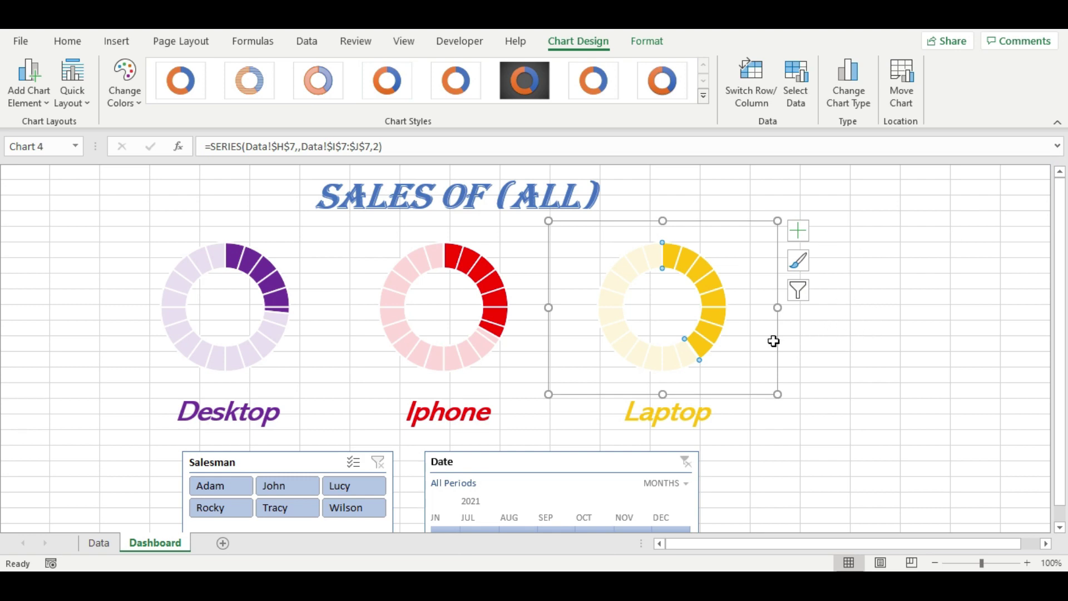
click(742, 255)
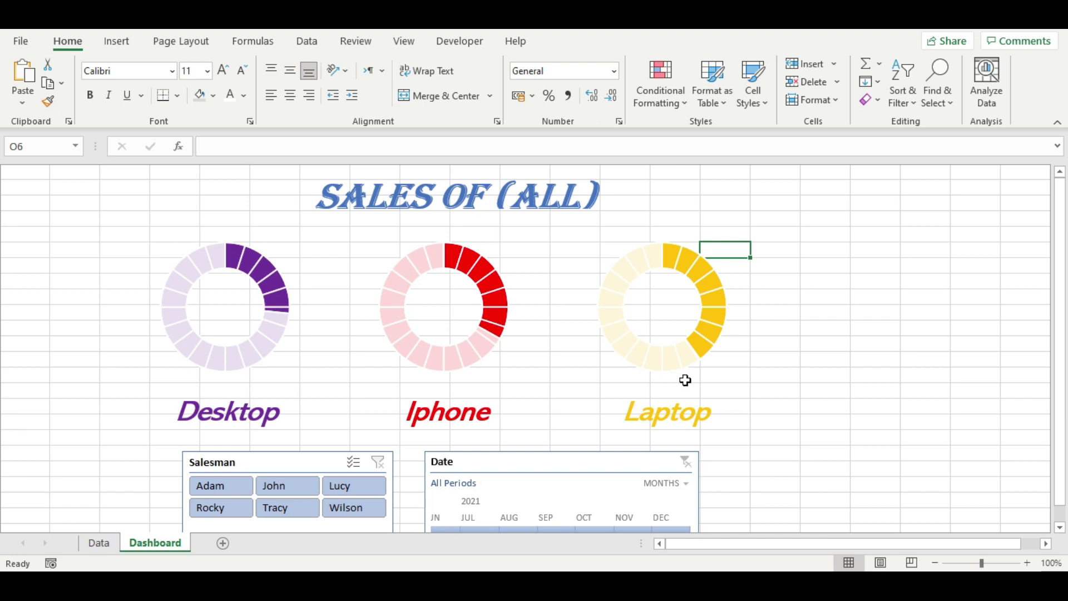
Draw a rectangle in the Desktop doughnut's centre linked to Data!I5
click(114, 47)
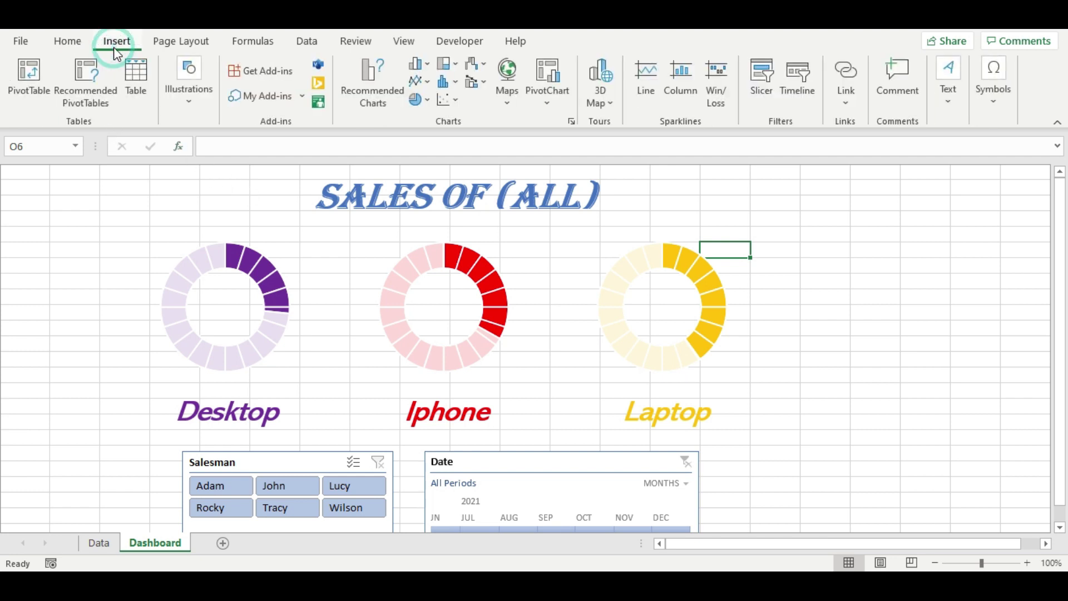
click(176, 107)
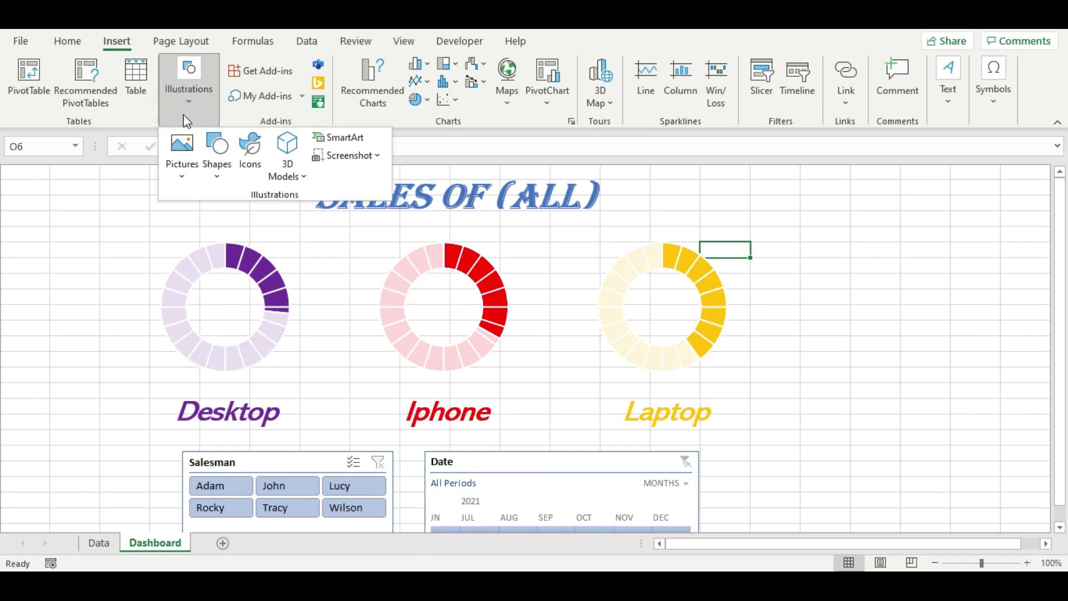
click(222, 165)
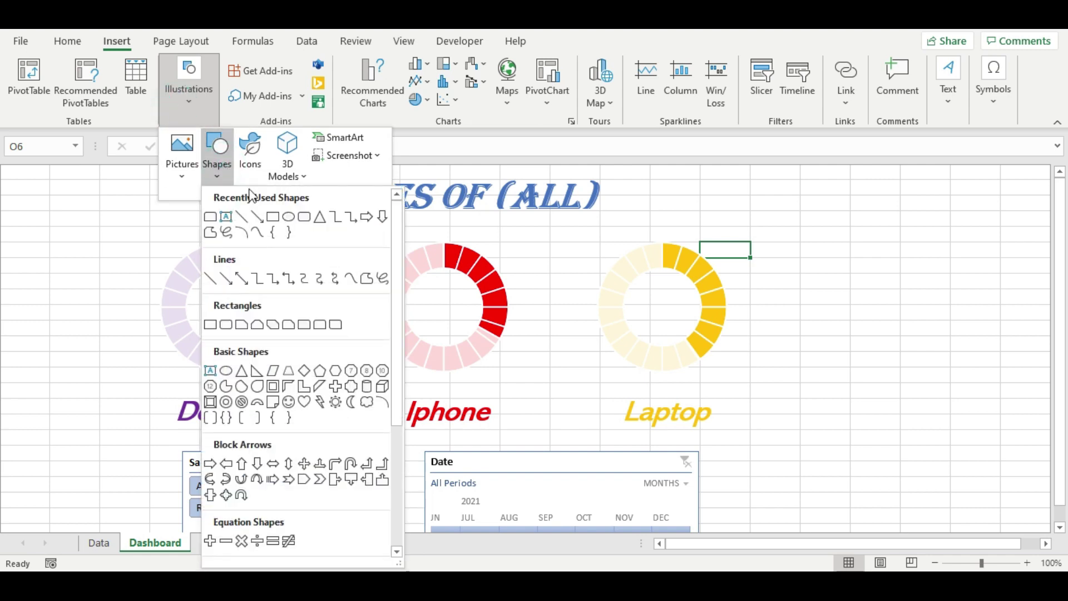
click(272, 216)
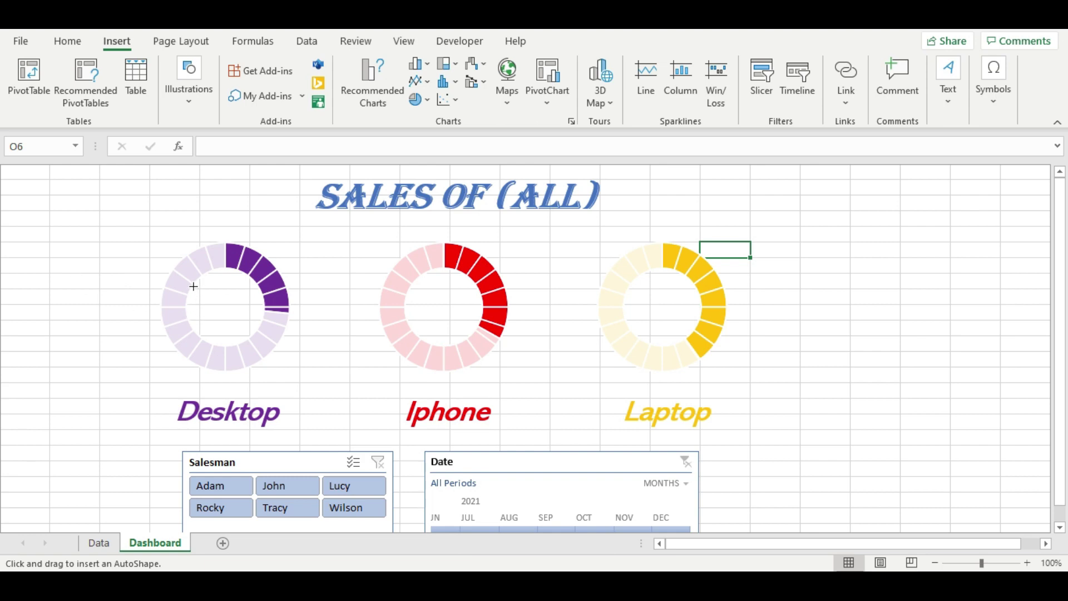
mouse_move(193, 287)
mouse_down()
mouse_move(263, 340)
mouse_move(275, 333)
mouse_move(233, 297)
mouse_up()
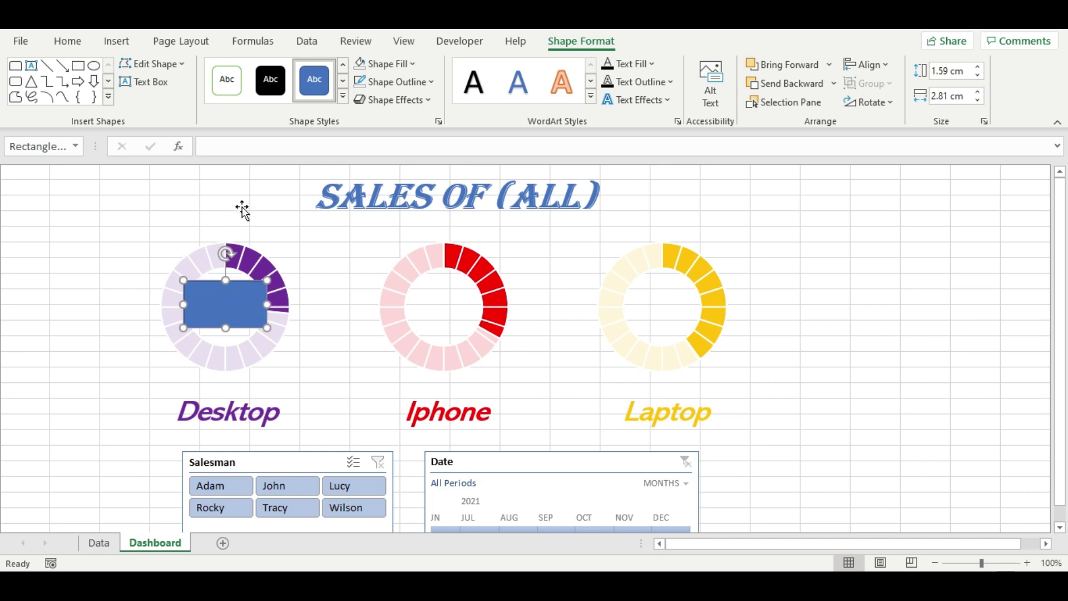
click(251, 148)
text(=)
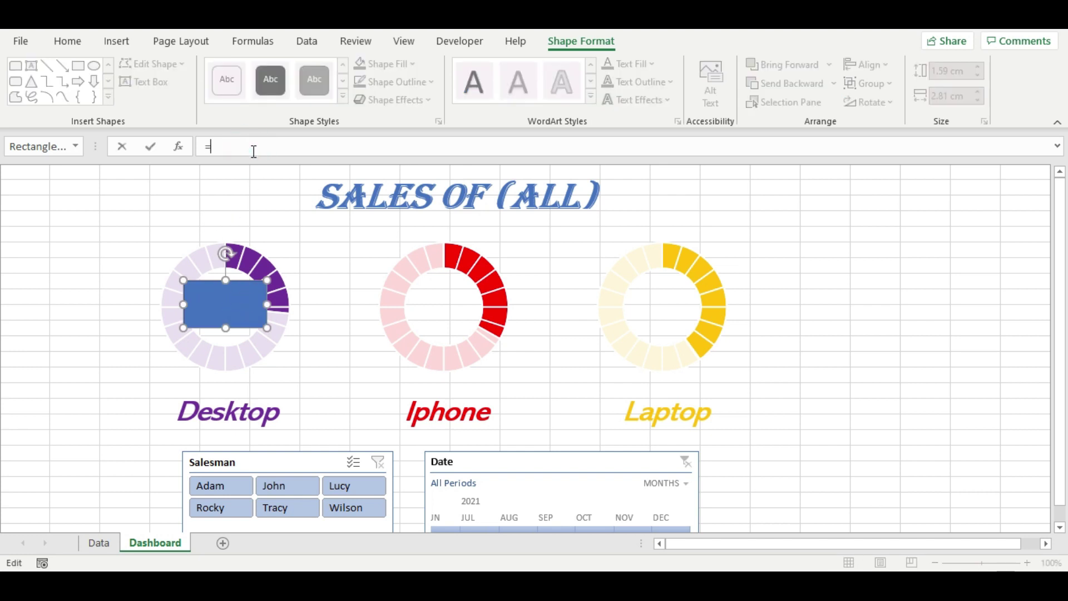
click(108, 542)
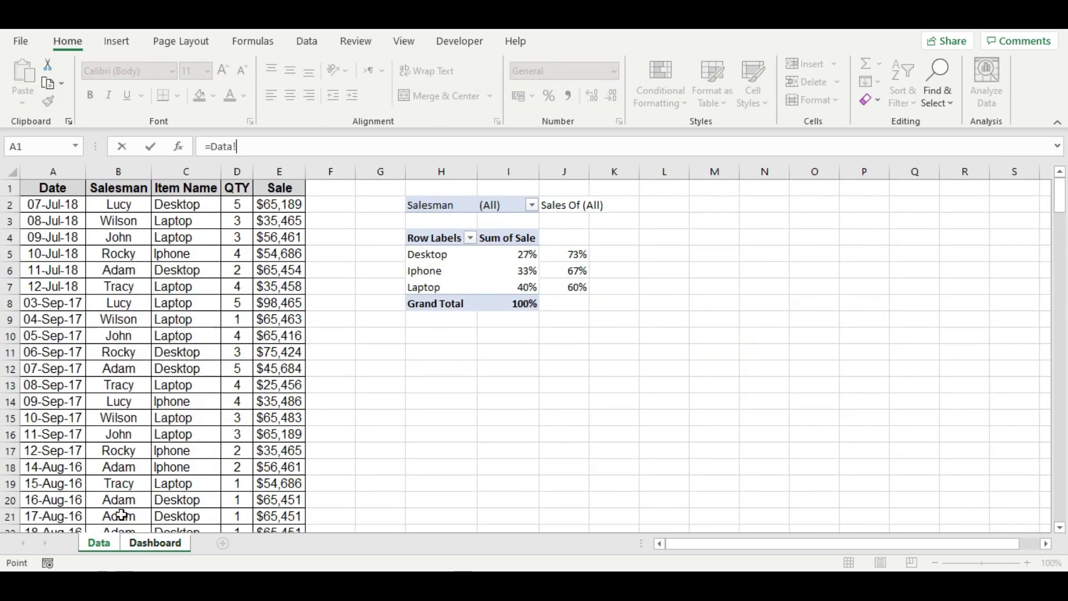
click(527, 257)
key(Return)
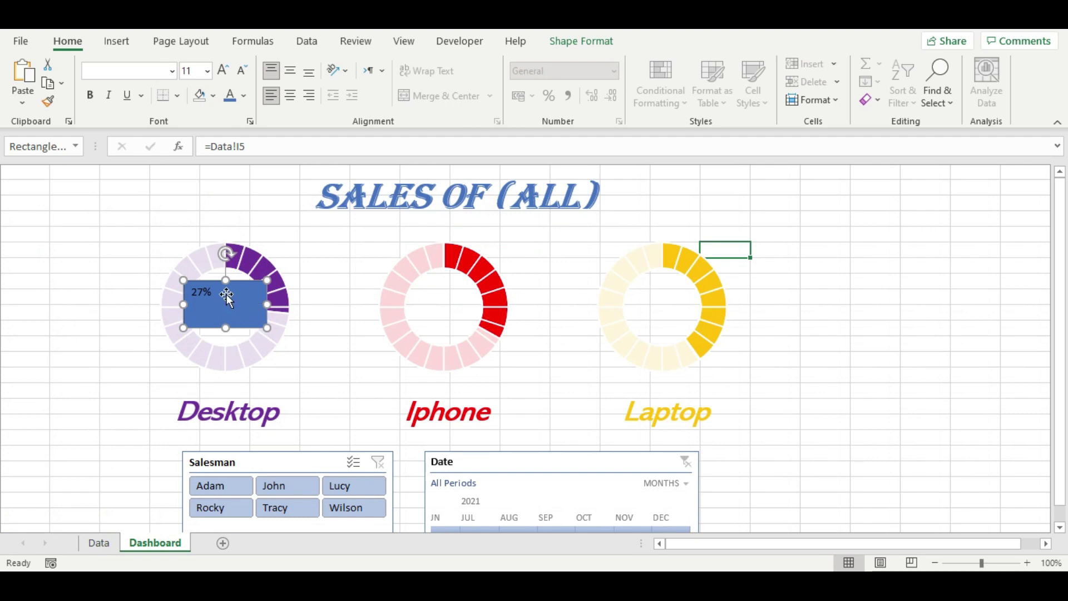
Format-paint the Desktop label's purple italic style onto the 27% box and copy it into the Iphone ring
click(201, 416)
click(48, 101)
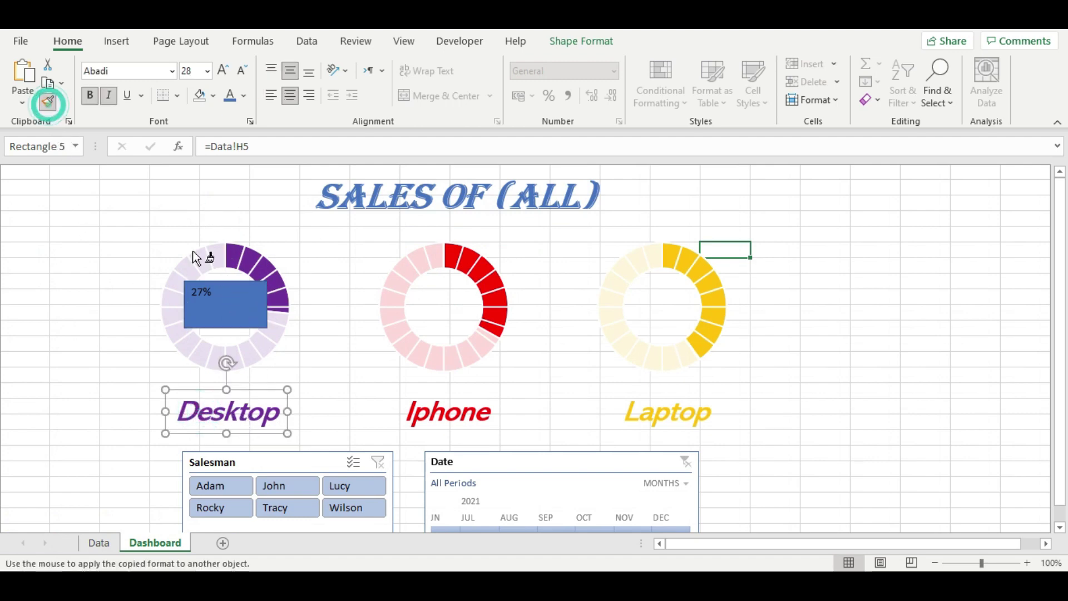
click(200, 294)
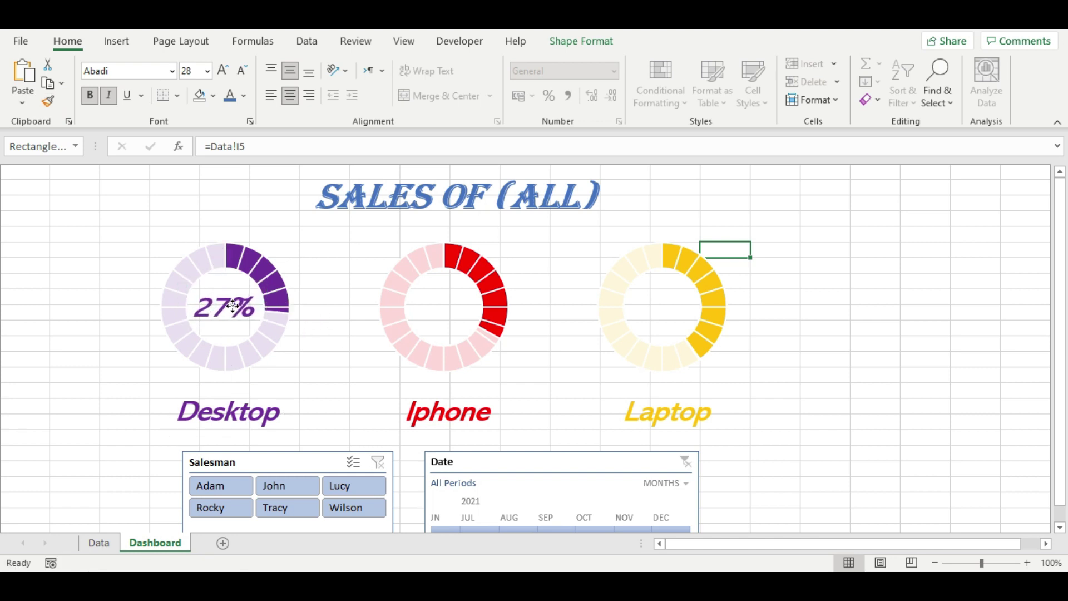
click(234, 305)
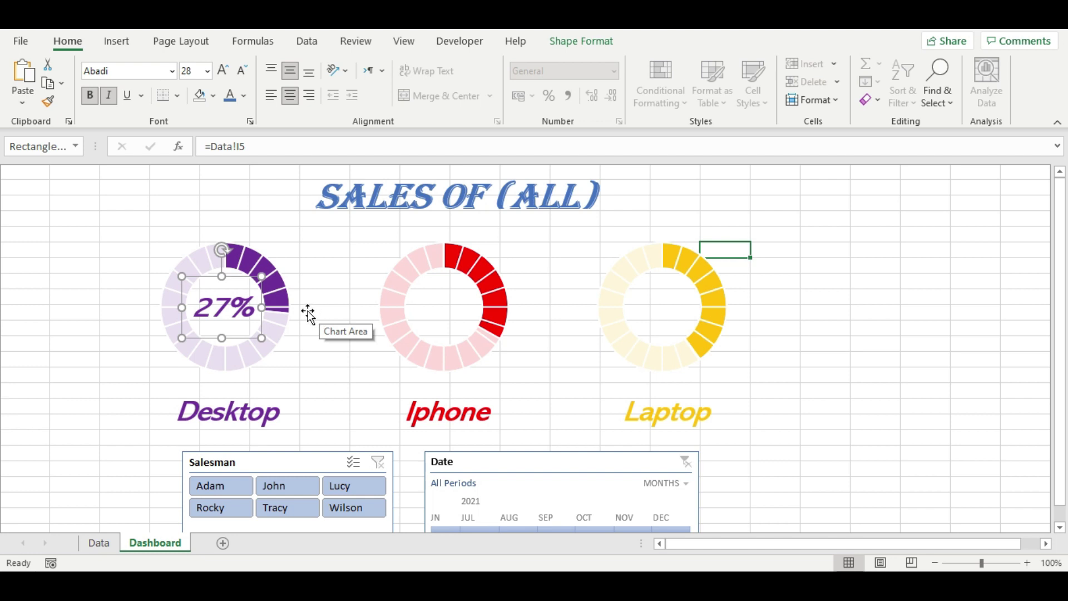
mouse_move(248, 317)
mouse_down()
mouse_move(476, 327)
mouse_move(472, 317)
mouse_move(659, 315)
mouse_up()
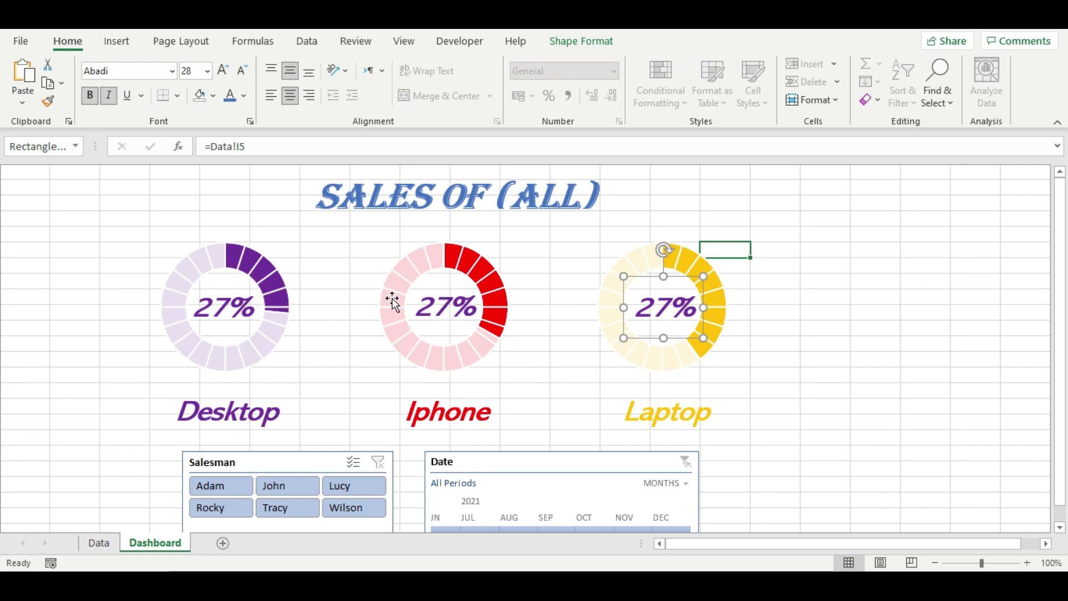
Relink the Iphone ring's percentage box to Data!I6
mouse_move(432, 345)
click(446, 302)
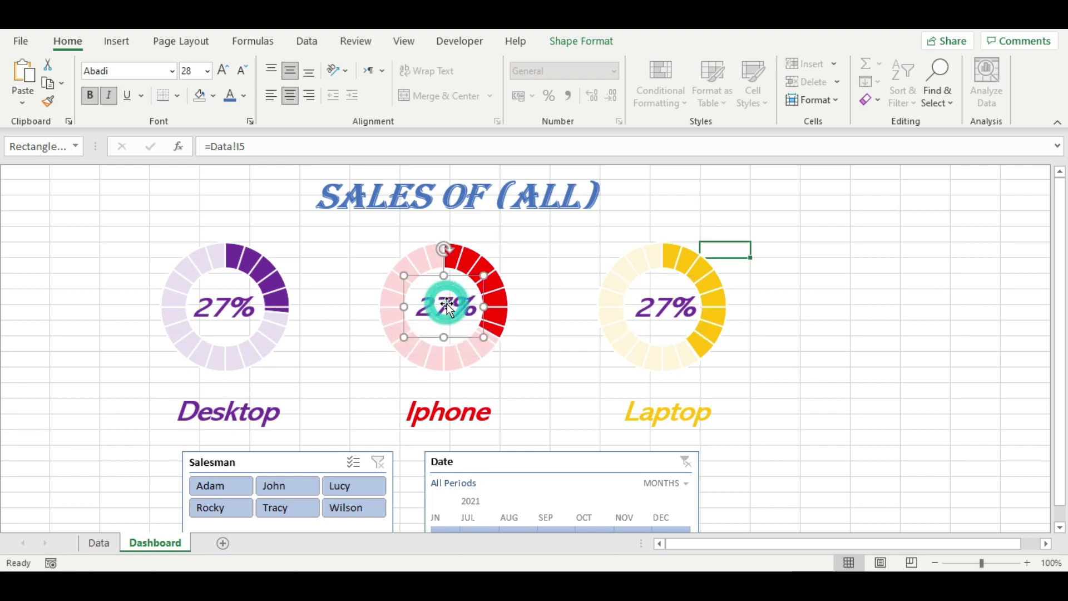
drag(248, 147, 210, 147)
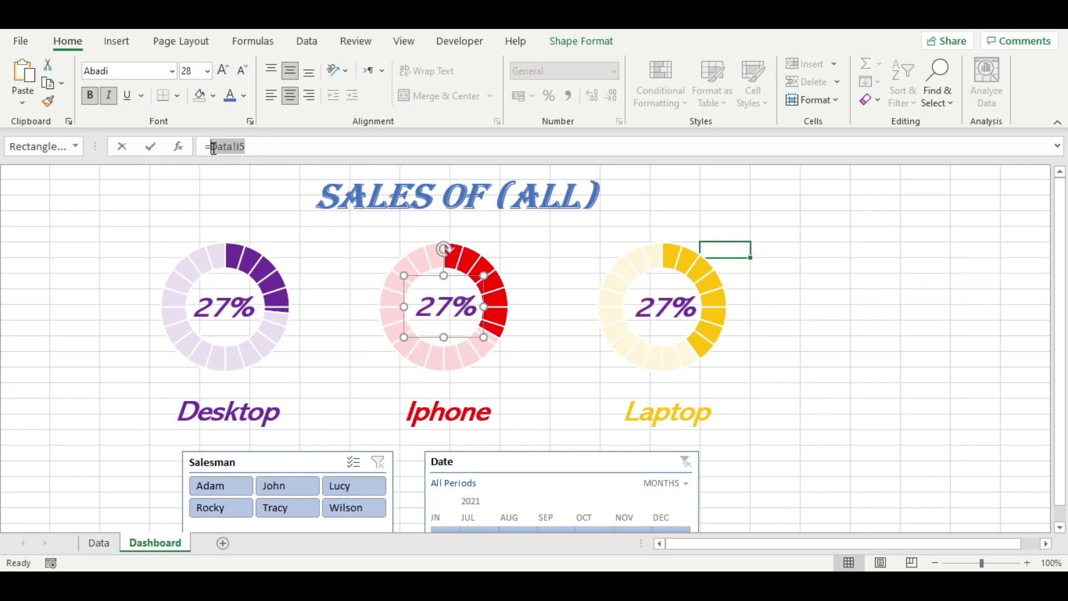
key(BackSpace)
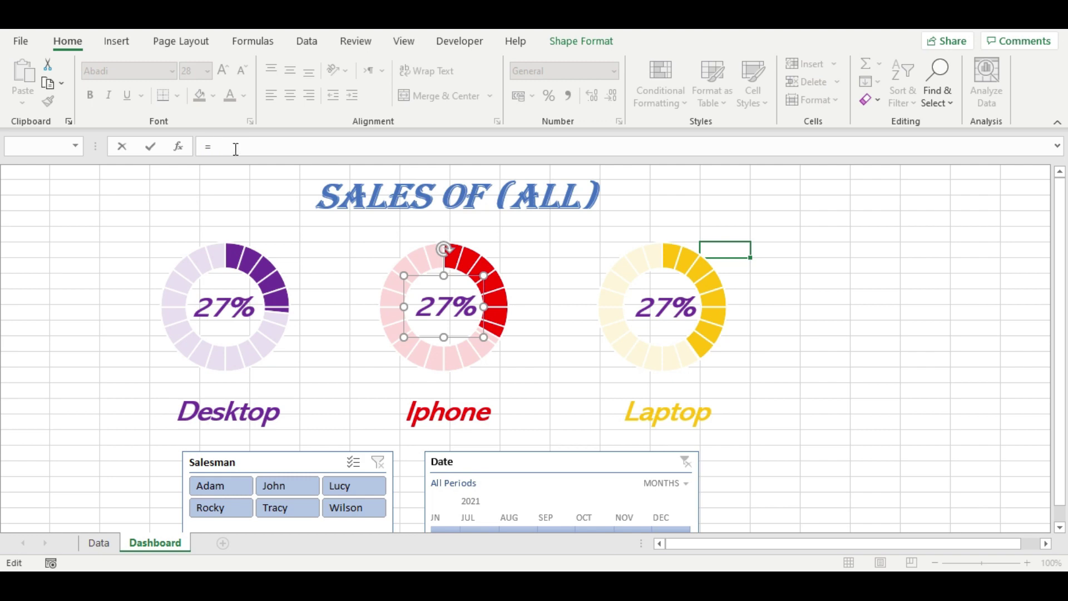
click(107, 542)
click(528, 273)
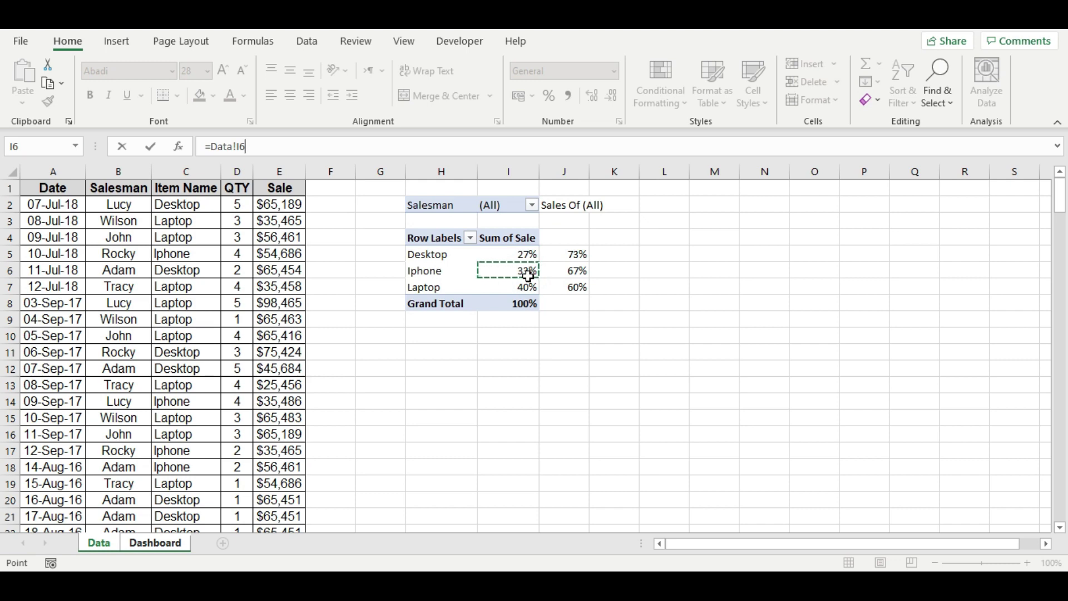
key(Return)
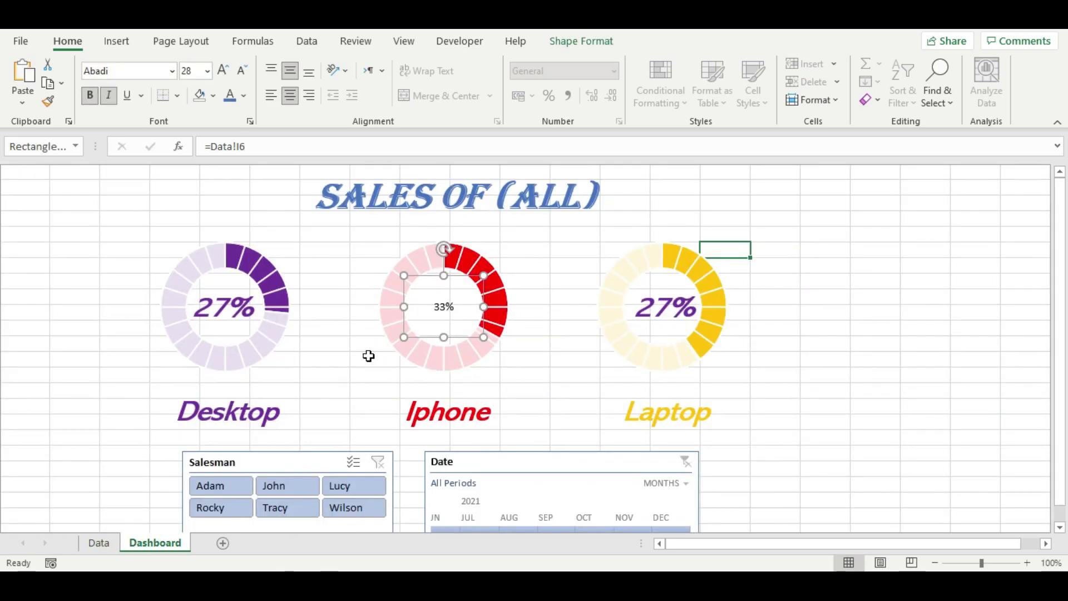
Format-paint the Iphone label's red italic style onto the 33% box
click(445, 416)
click(46, 104)
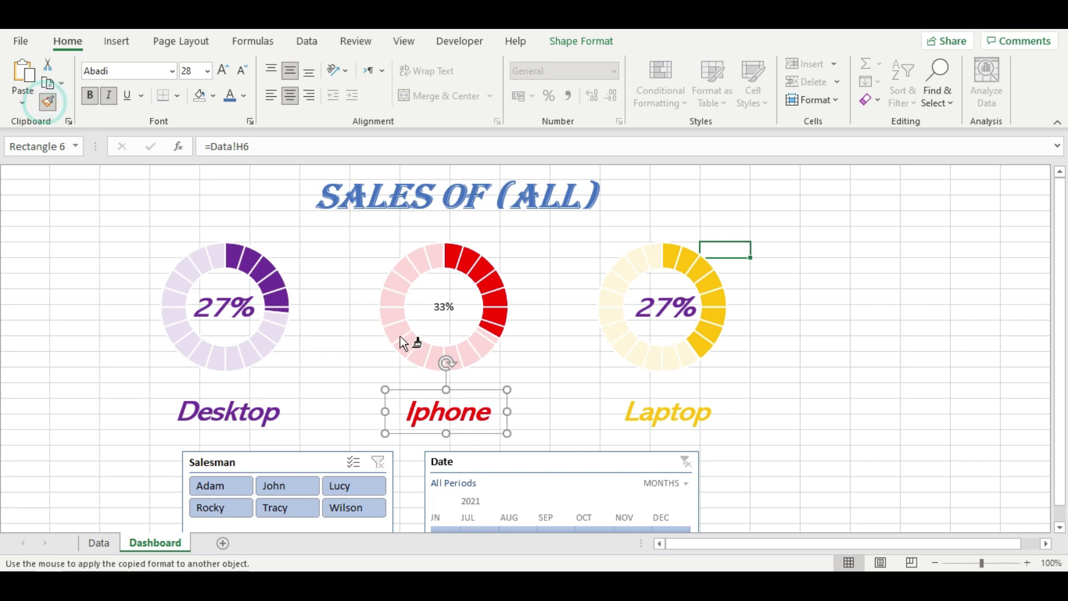
click(436, 311)
click(452, 411)
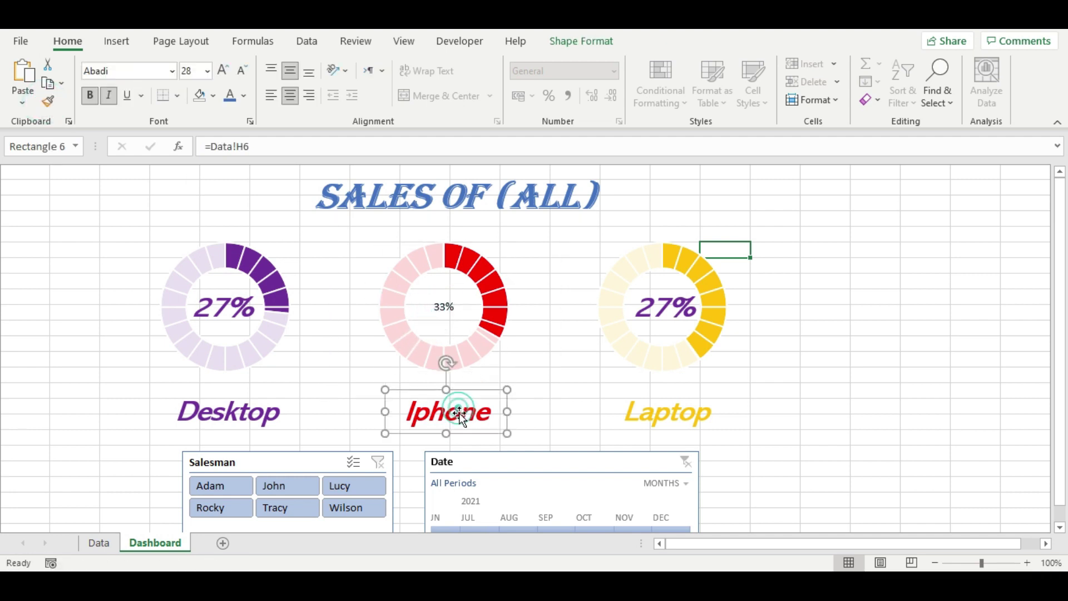
click(47, 102)
click(445, 300)
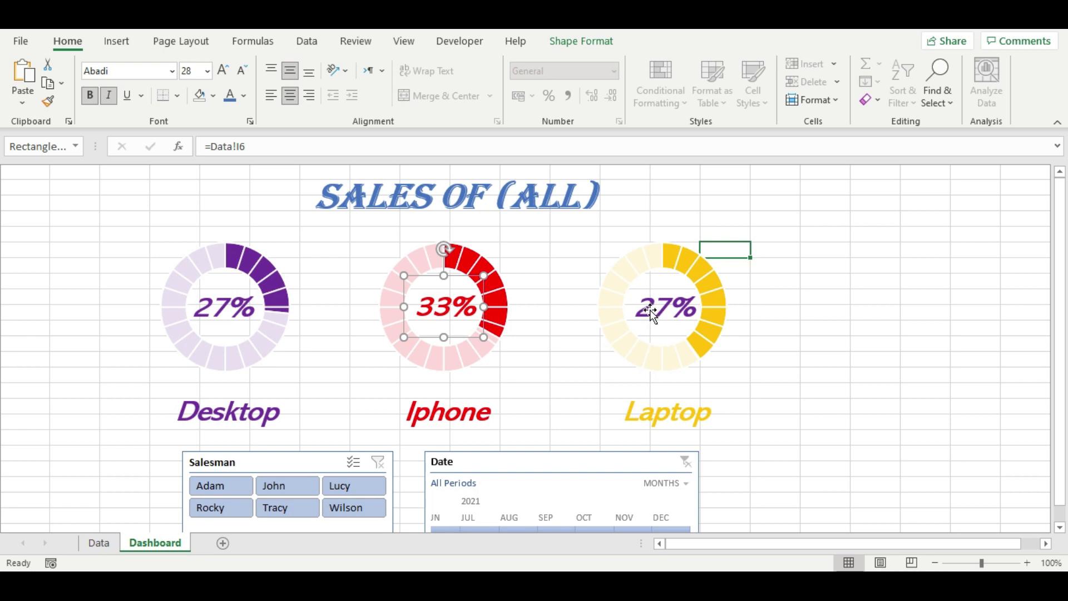
Relink the Laptop ring's percentage box to Data!I7
click(679, 305)
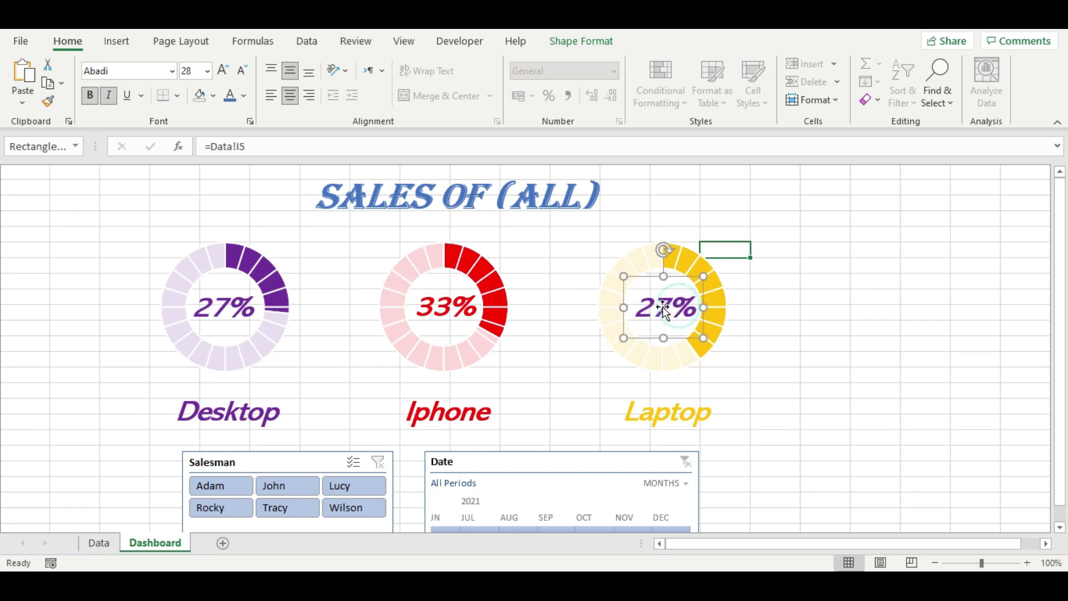
double_click(270, 147)
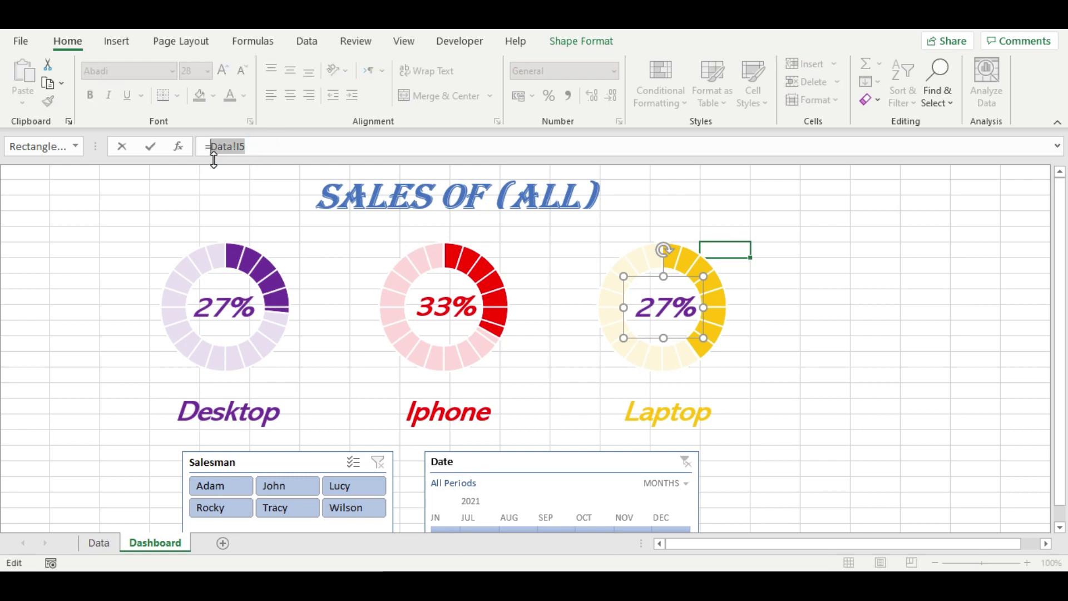
key(BackSpace)
click(99, 542)
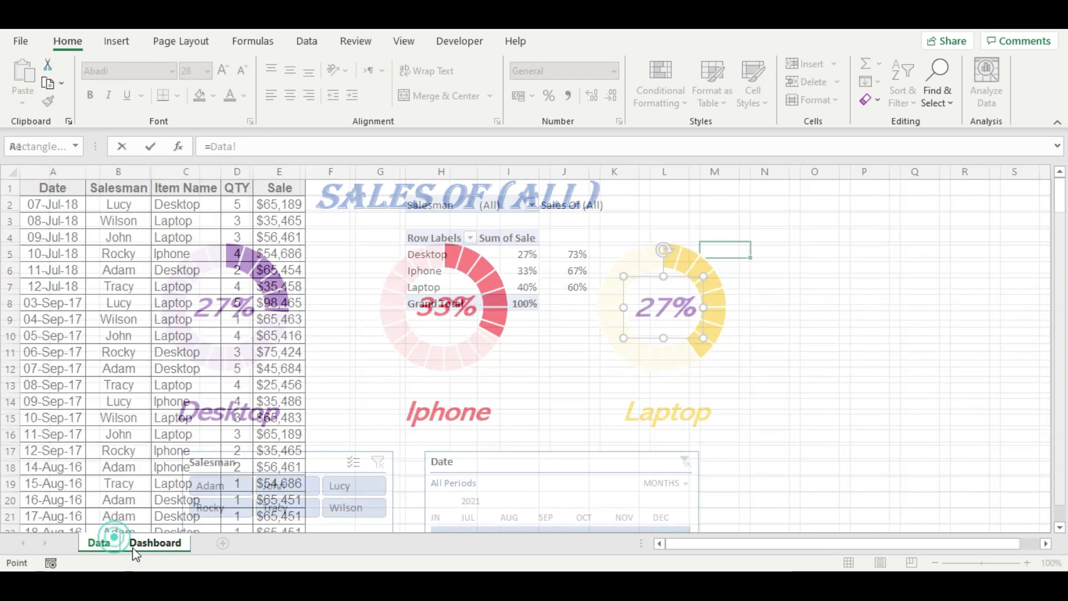
click(531, 288)
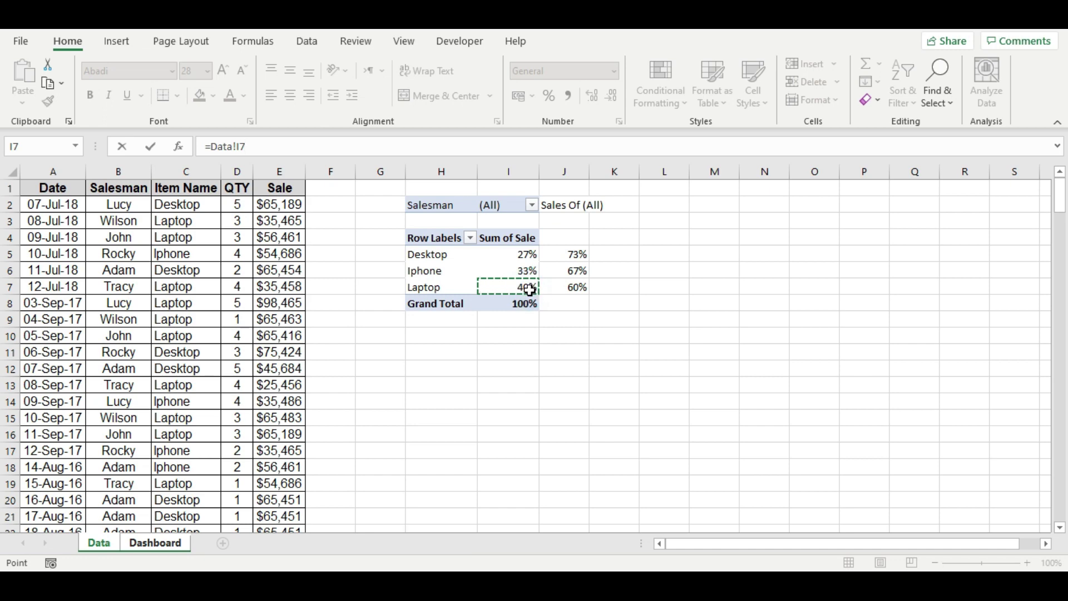
key(Return)
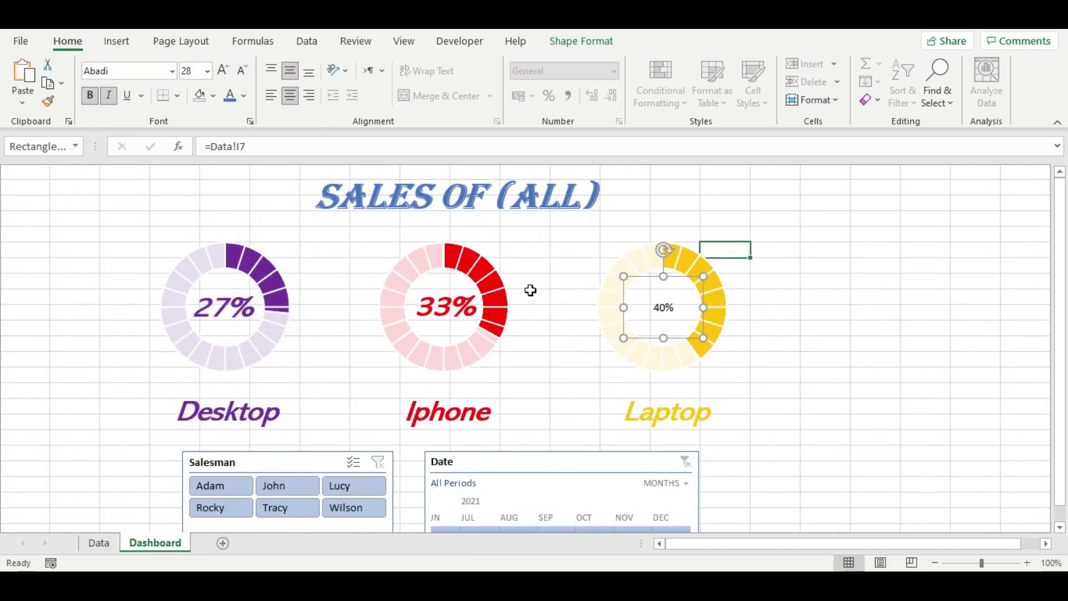
Format-paint the Laptop label's yellow italic style onto the 40% box
click(666, 416)
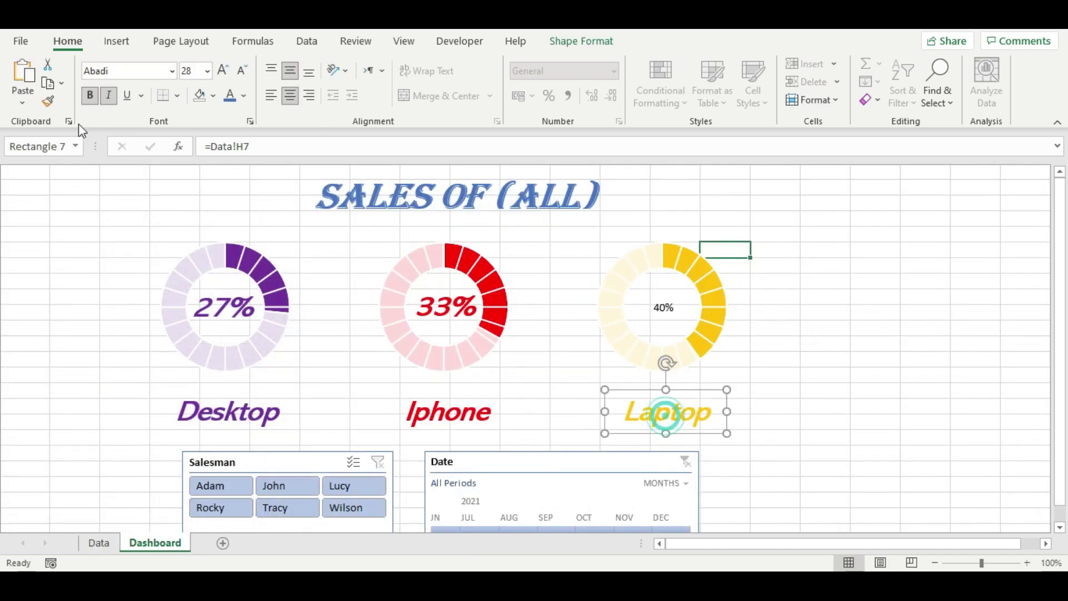
click(49, 106)
click(662, 310)
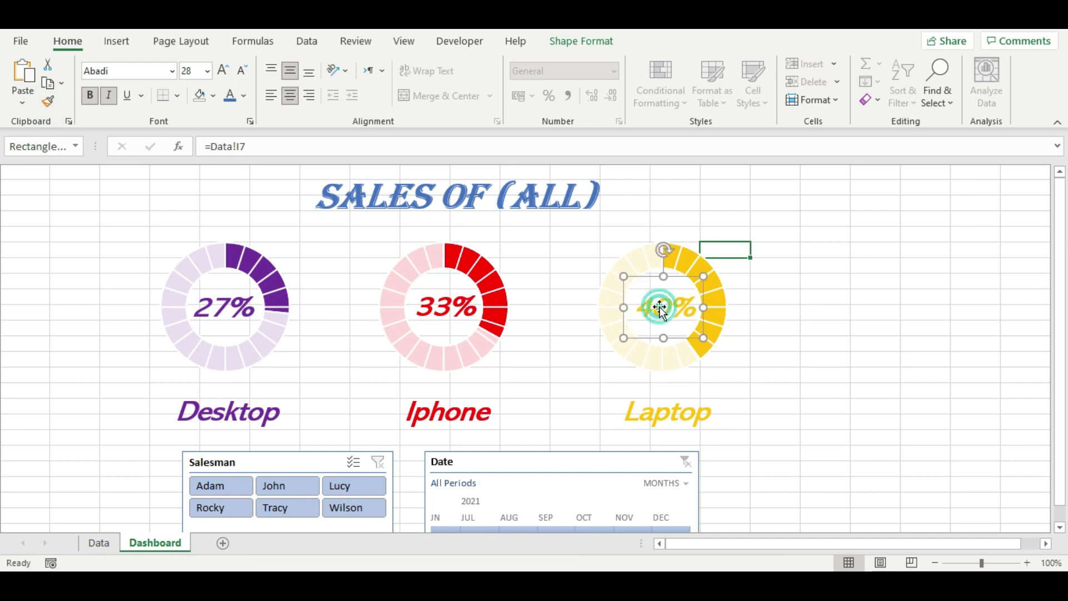
click(739, 389)
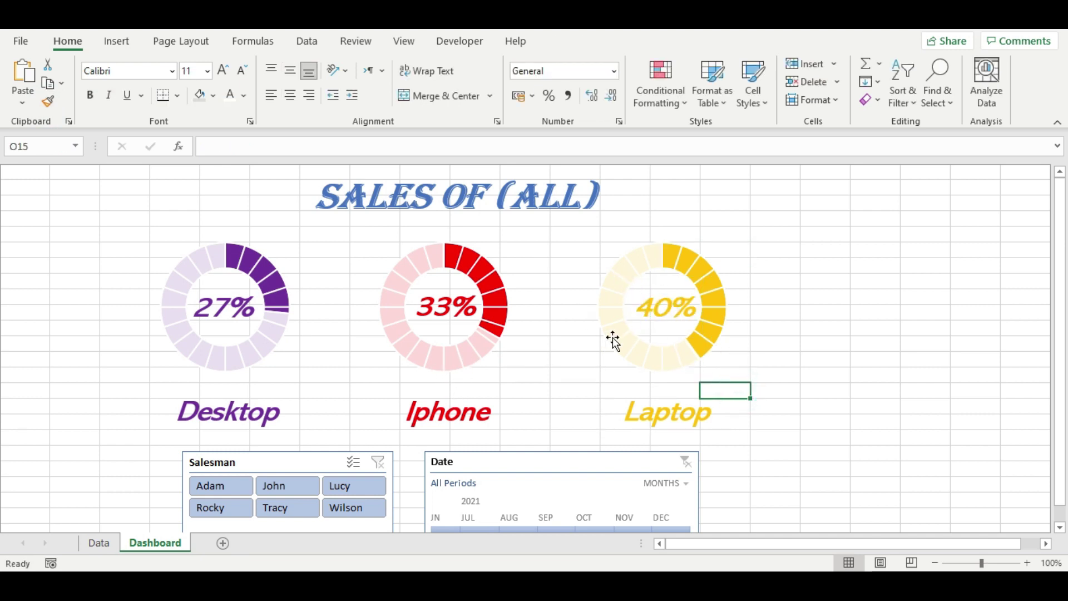
Try several salesmen in the Salesman slicer, ending with one salesman selected
scroll(778, 317, down, 2)
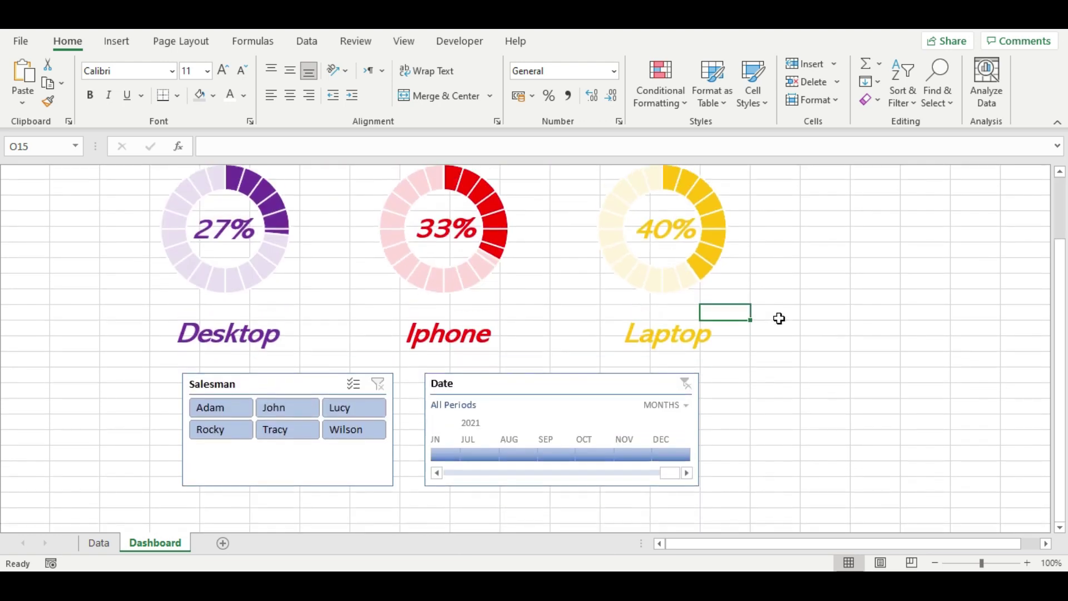
scroll(773, 317, up, 2)
scroll(723, 334, down, 1)
click(231, 442)
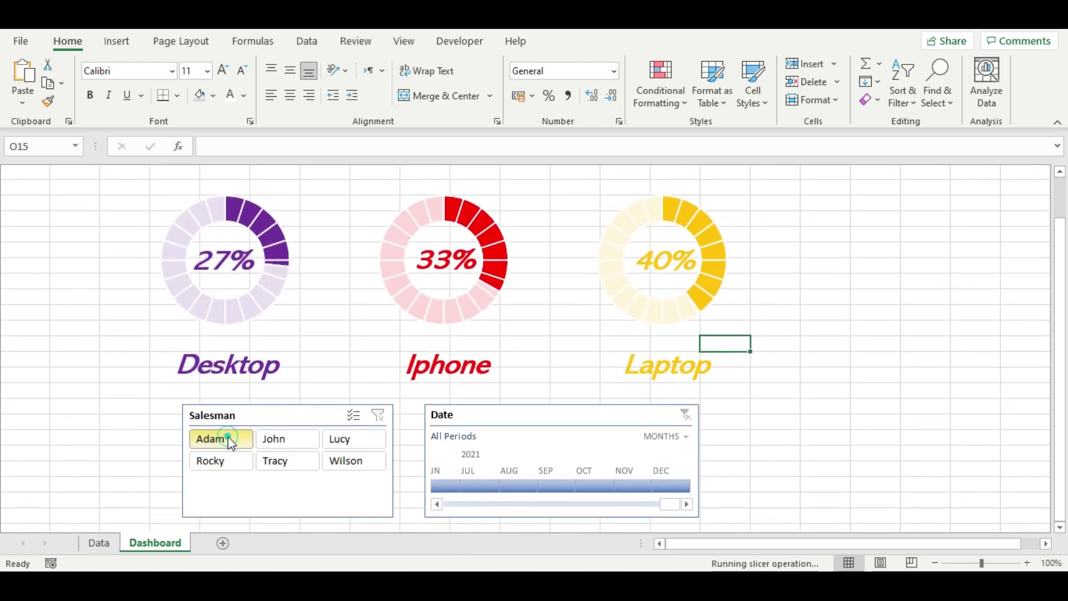
click(276, 445)
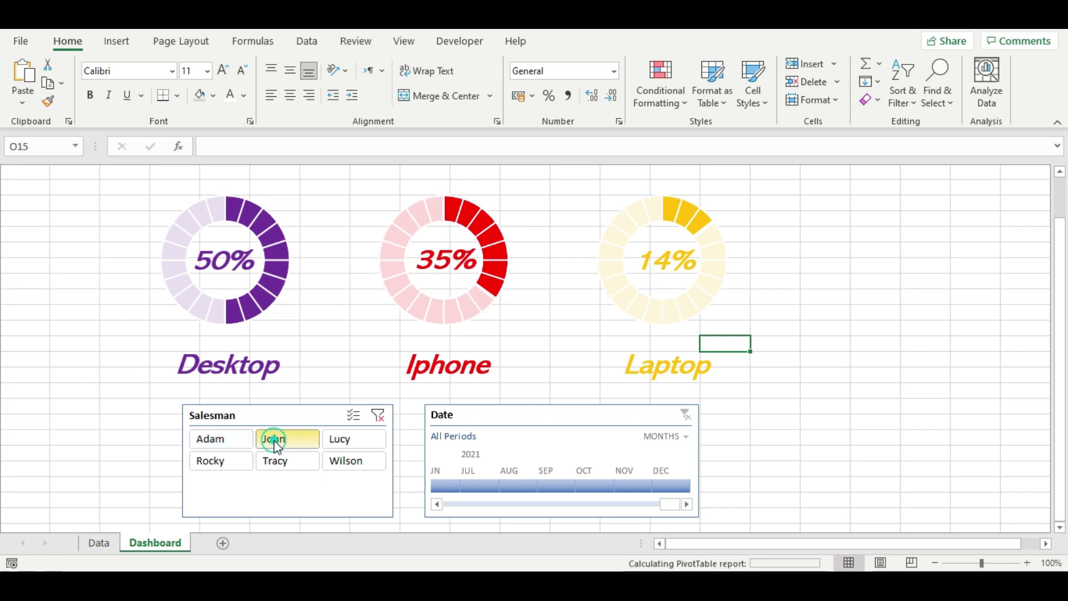
click(347, 444)
click(337, 467)
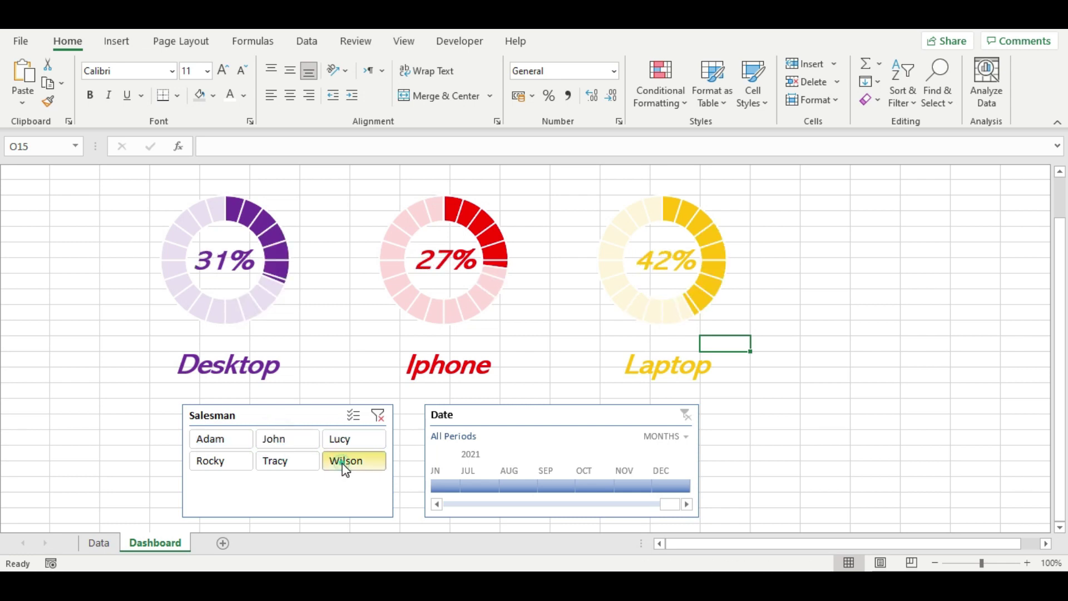
click(301, 465)
click(233, 464)
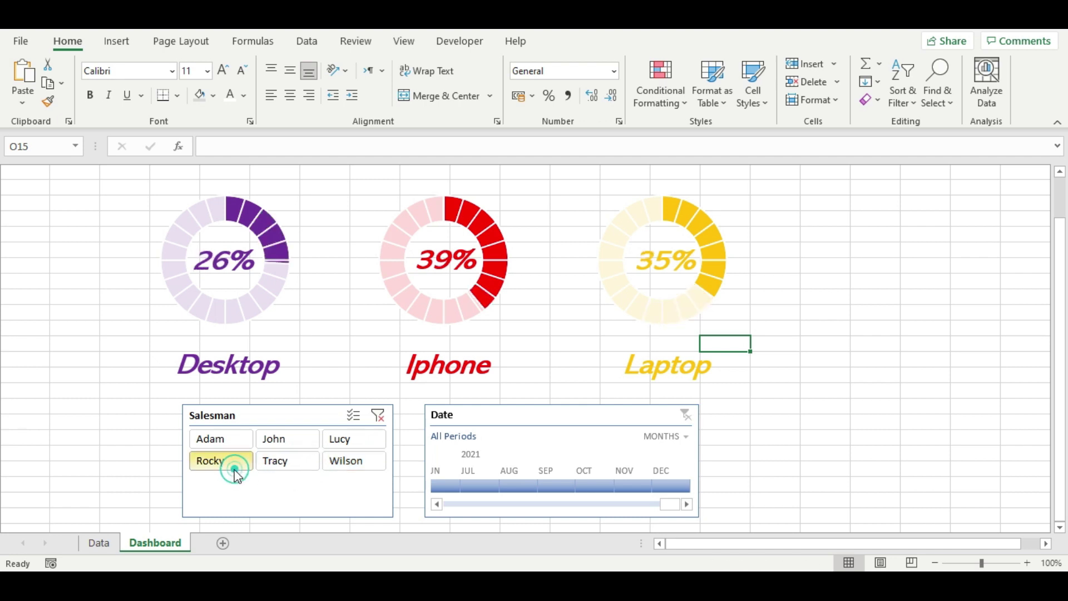
click(353, 438)
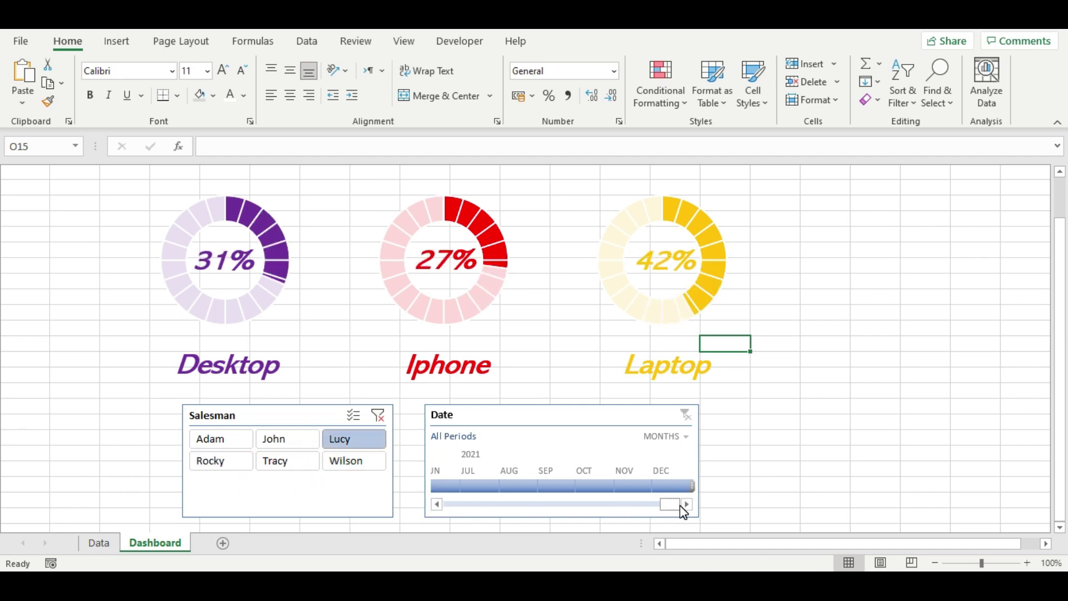
Show the Date timeline by years and filter to 2015 so the gauges read 45%, 14% and 41%
click(666, 436)
click(685, 457)
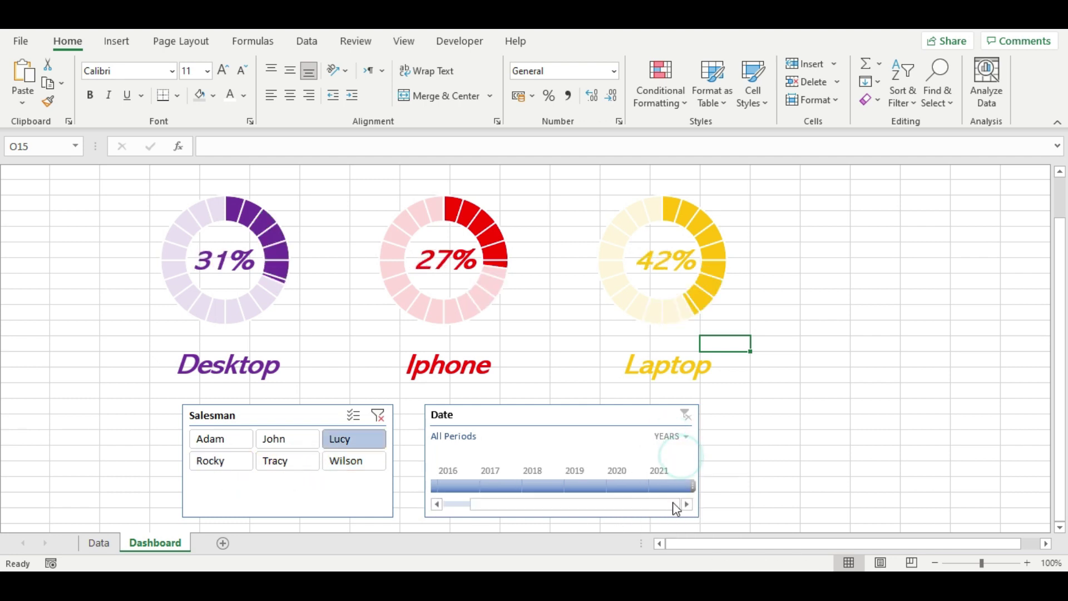
drag(491, 504, 419, 507)
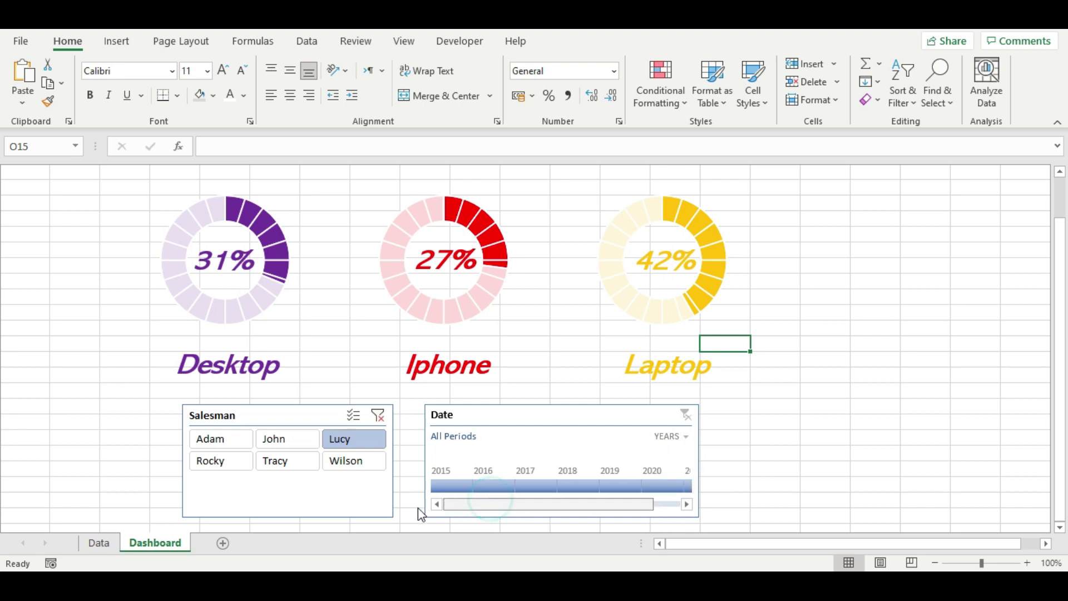
click(450, 470)
click(450, 485)
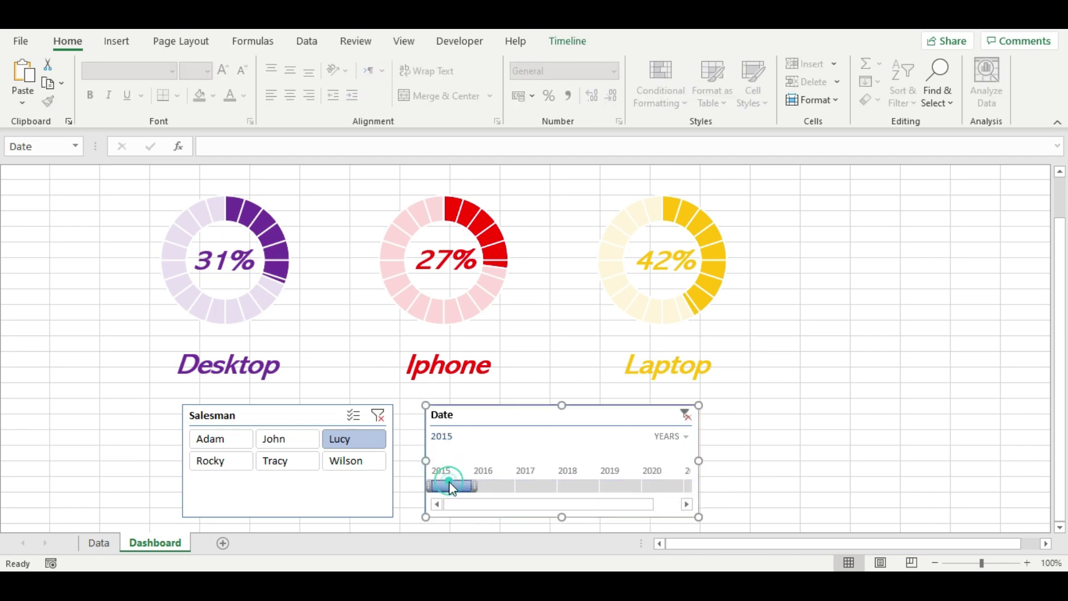
click(489, 485)
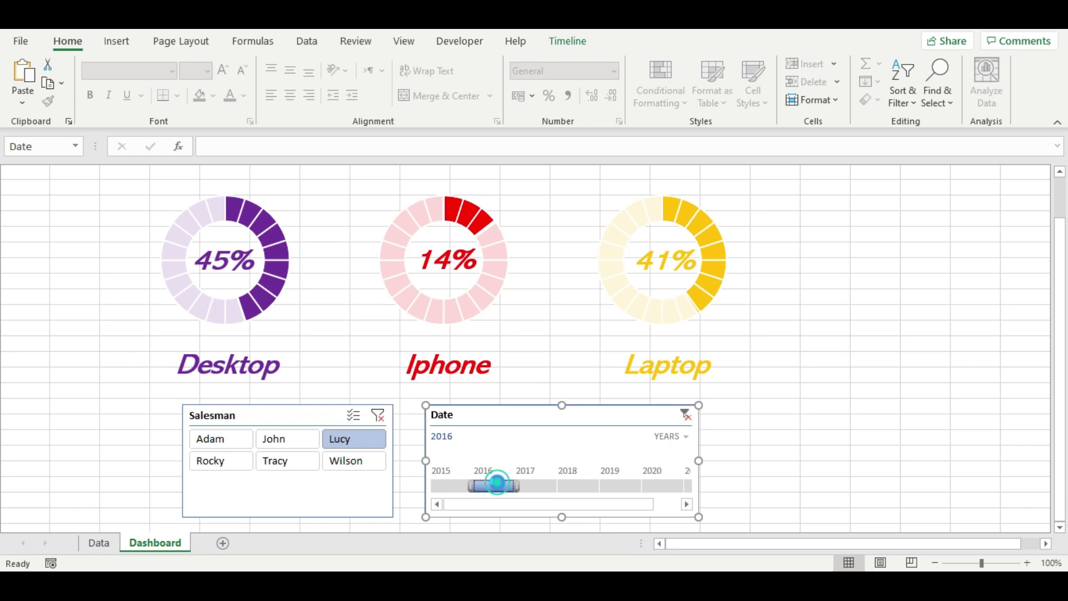
click(458, 485)
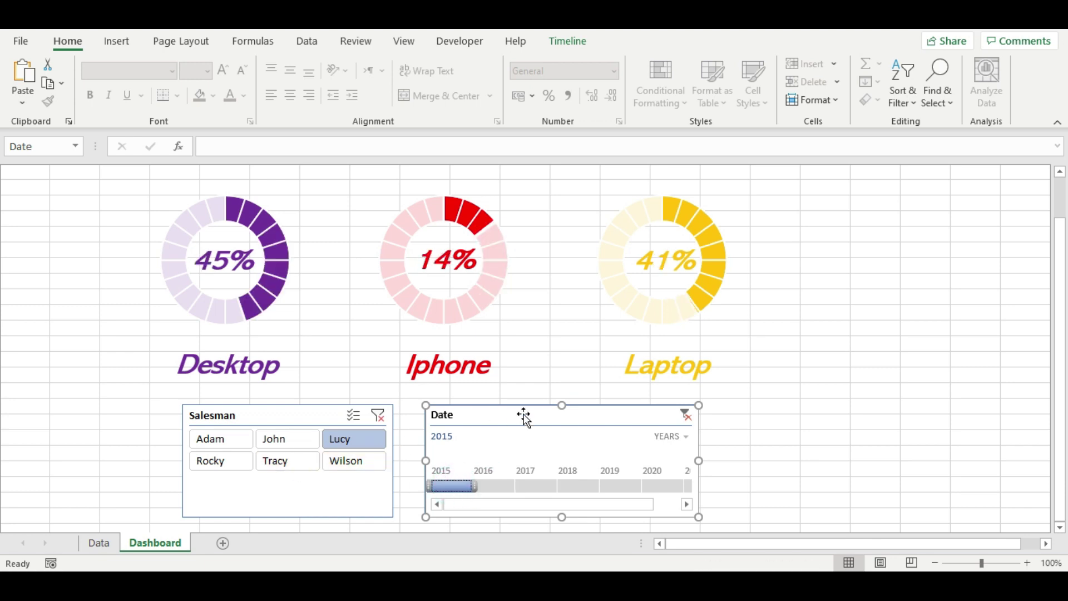
scroll(340, 431, up, 2)
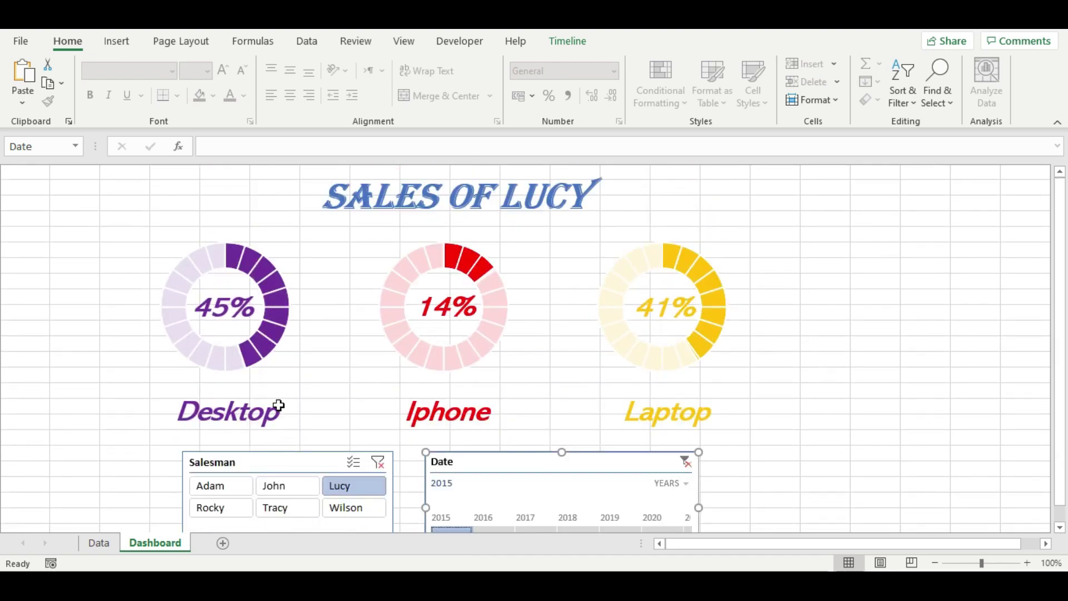
Draw a round diagonal corner rectangle spanning the three doughnut charts
click(199, 413)
click(121, 41)
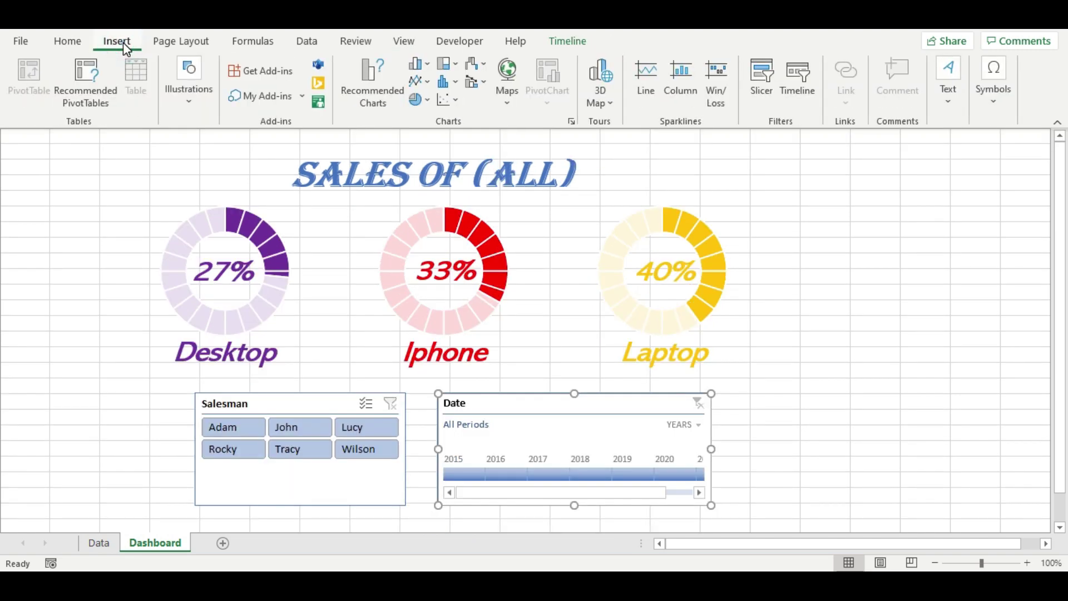
click(189, 100)
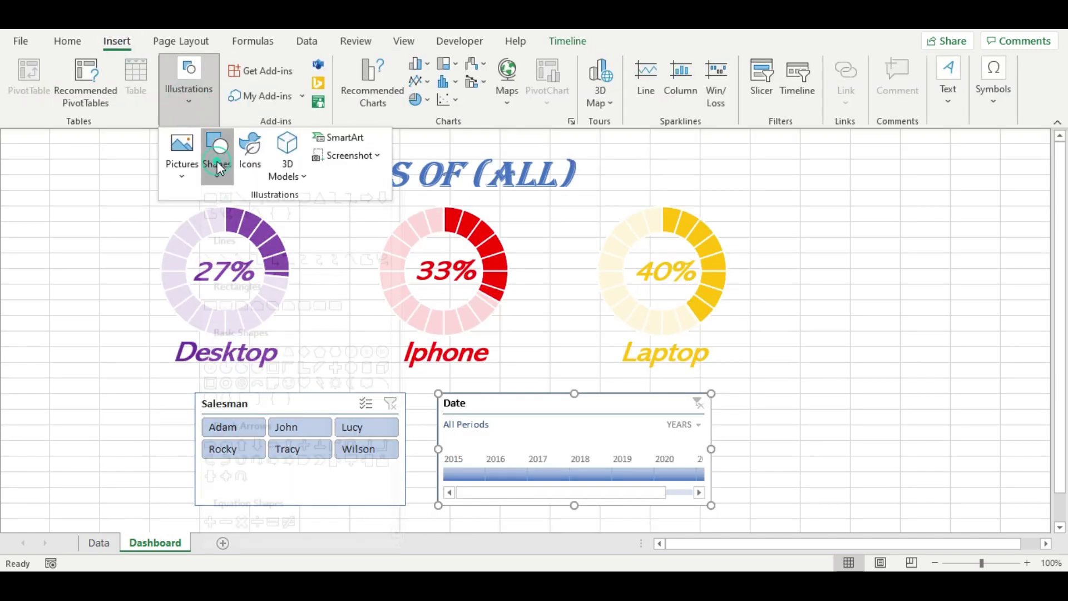
click(221, 170)
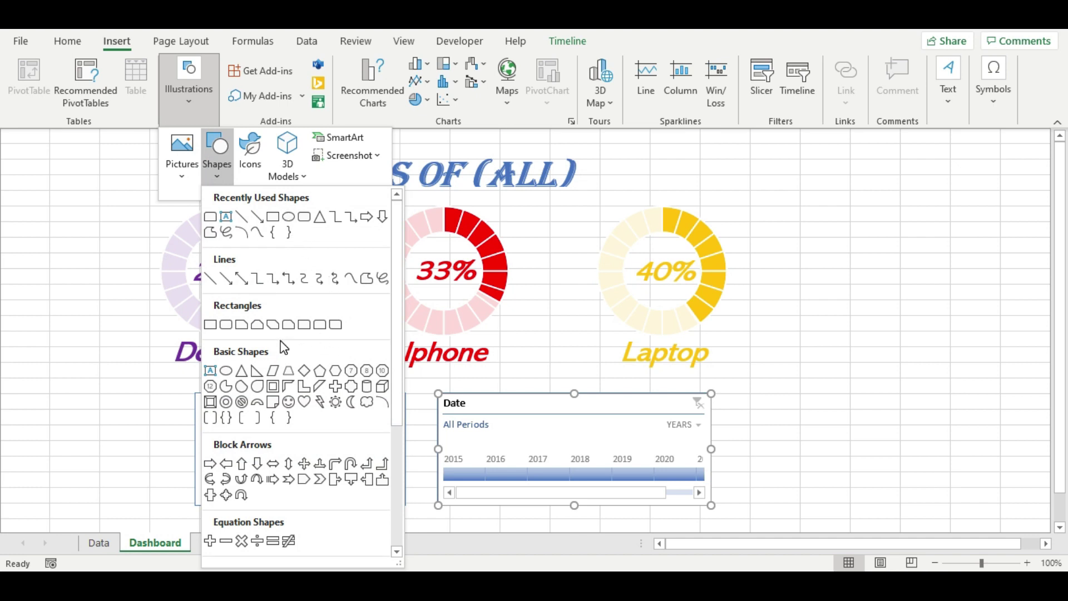
click(288, 324)
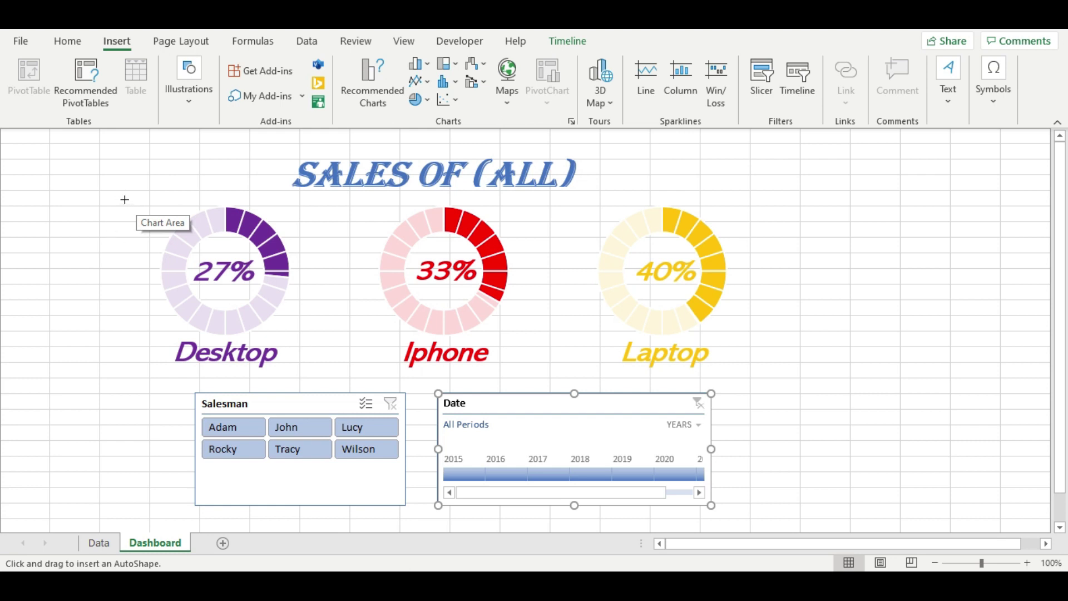
mouse_move(126, 194)
mouse_down()
mouse_move(738, 336)
mouse_move(756, 379)
mouse_up()
key(Escape)
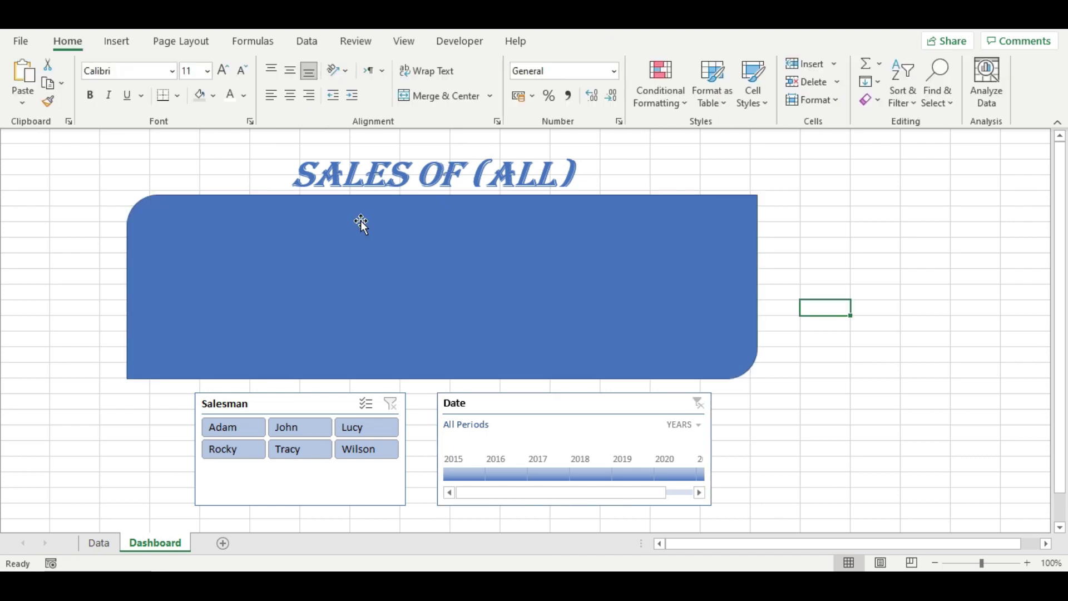
Send the rectangle to back and fill it with Blue, Accent 1, Lighter 80%
click(374, 259)
right_click(342, 232)
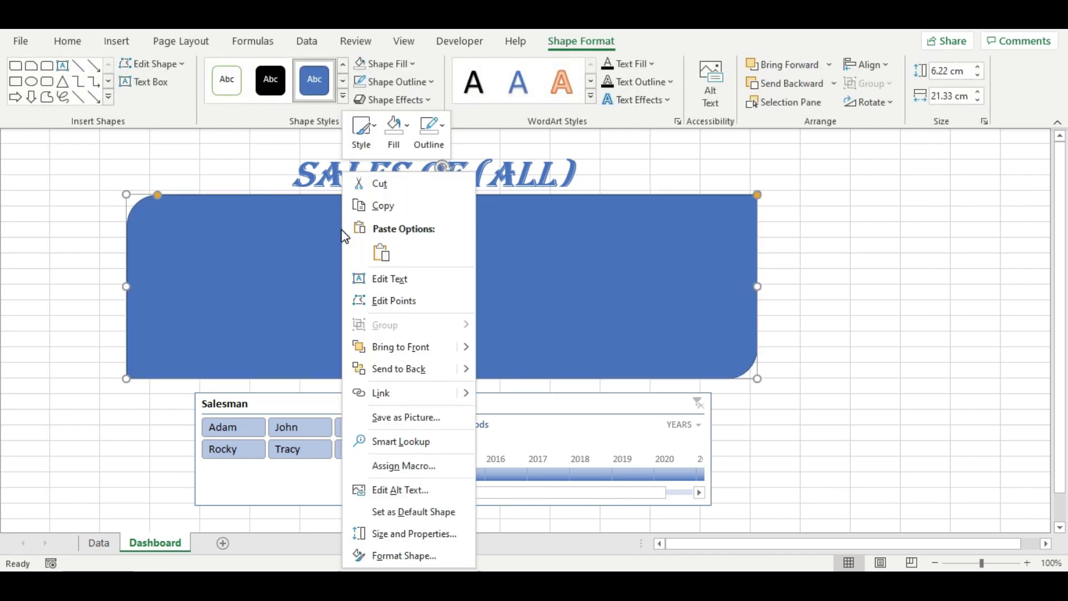
click(413, 370)
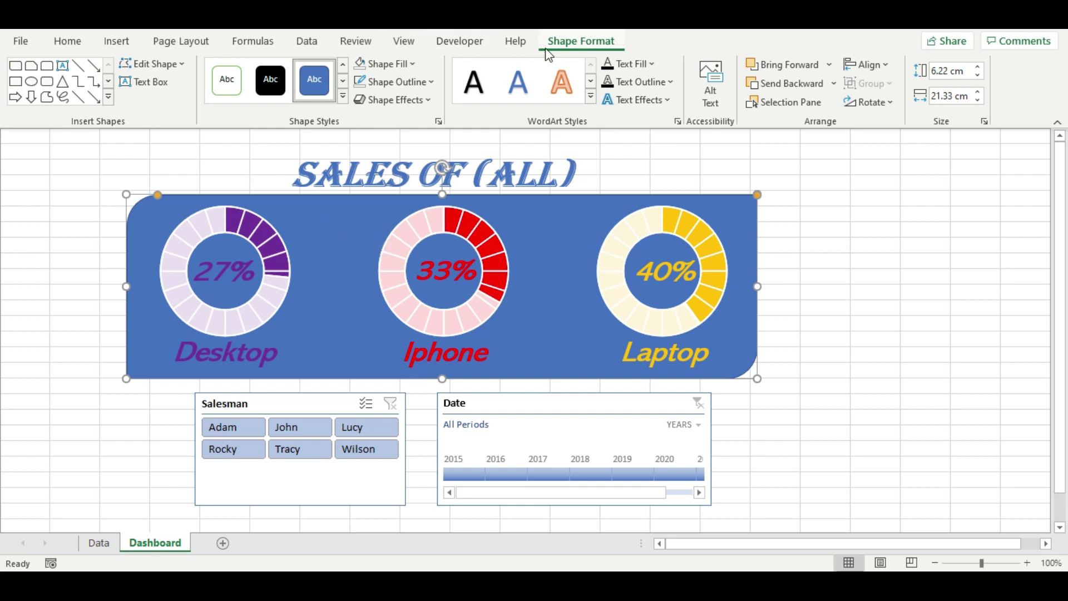
click(410, 65)
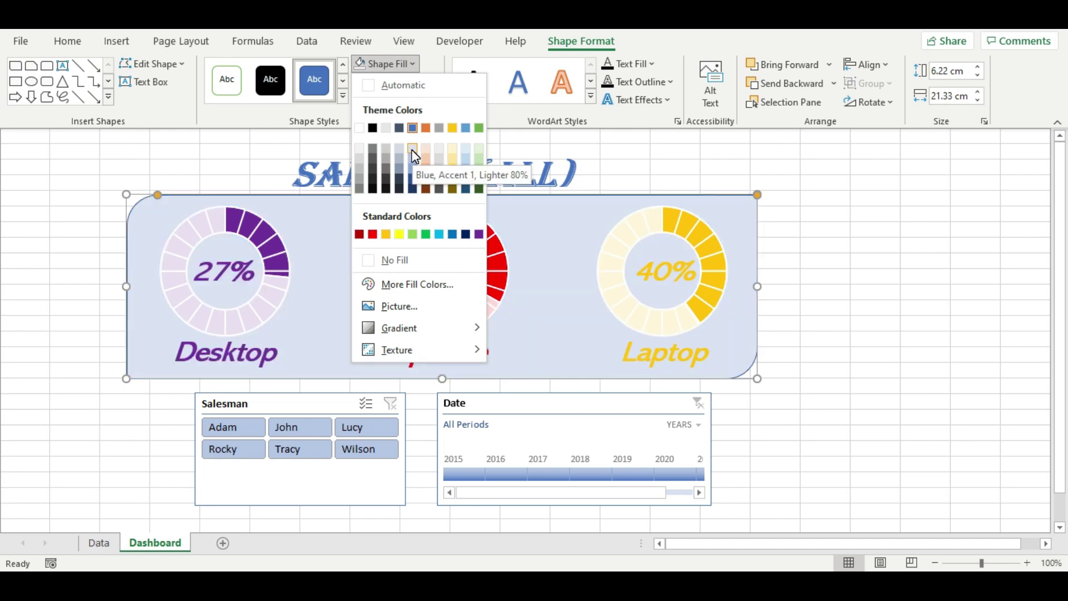
click(413, 149)
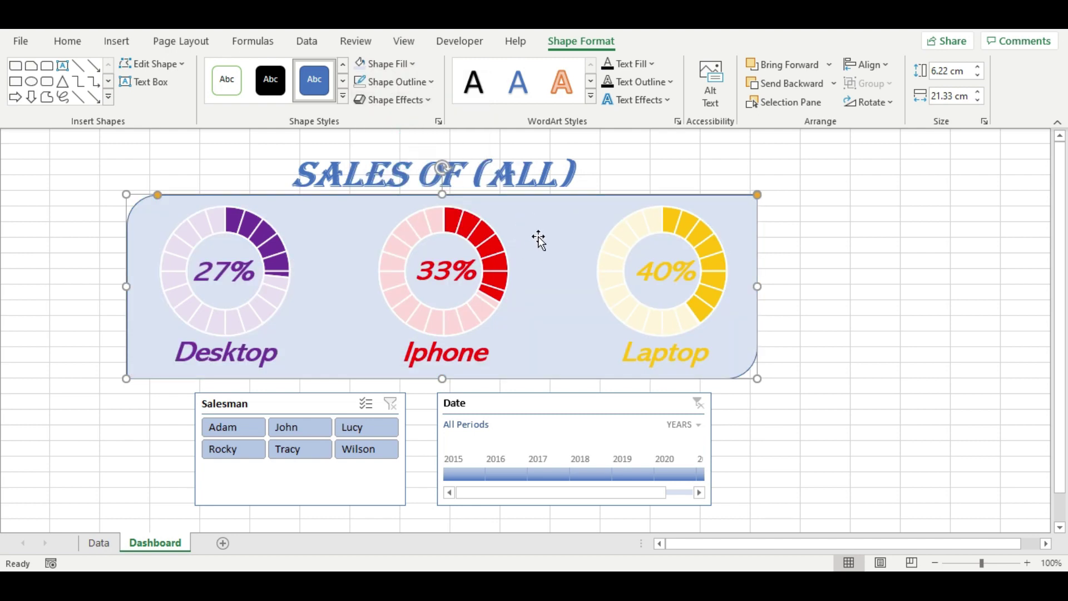
Open the Insert Shapes gallery for the next panel shape
click(108, 50)
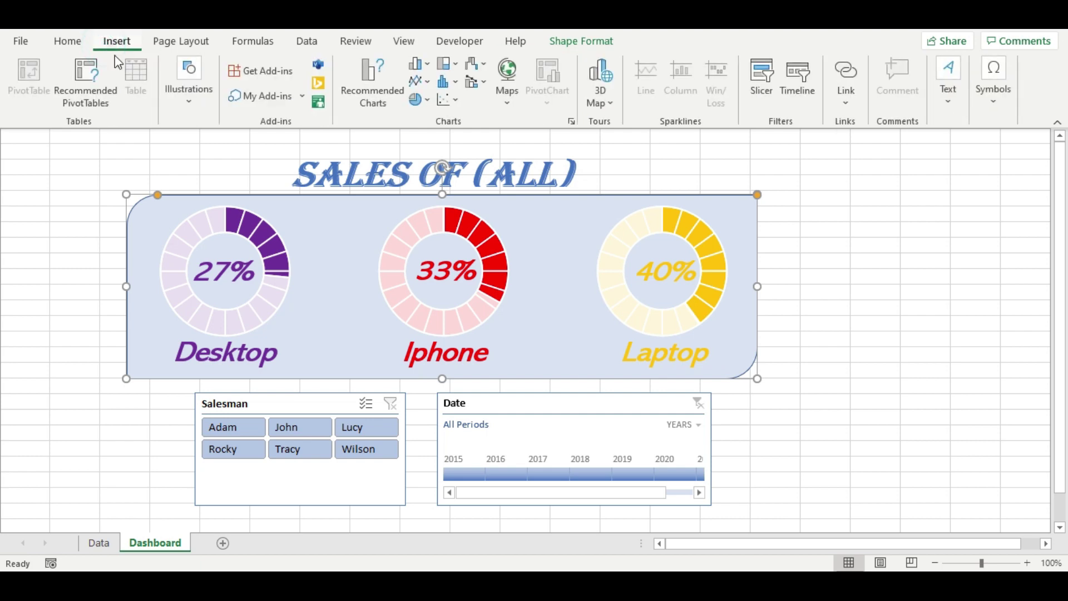
click(182, 106)
click(214, 177)
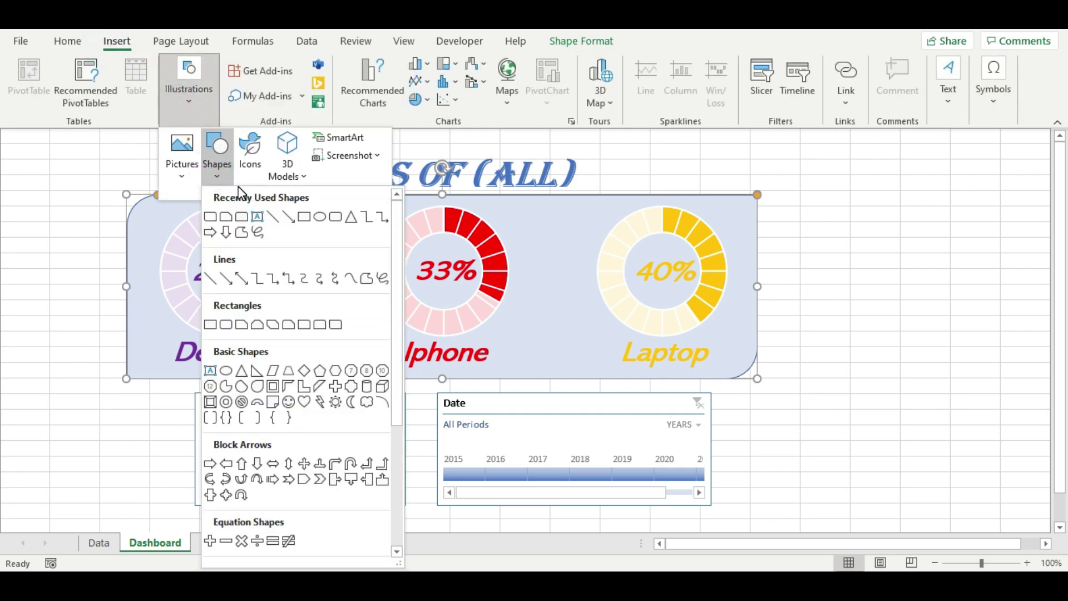
Draw a rounded rectangle behind the Salesman slicer and Date timeline, then widen the slicer
click(335, 217)
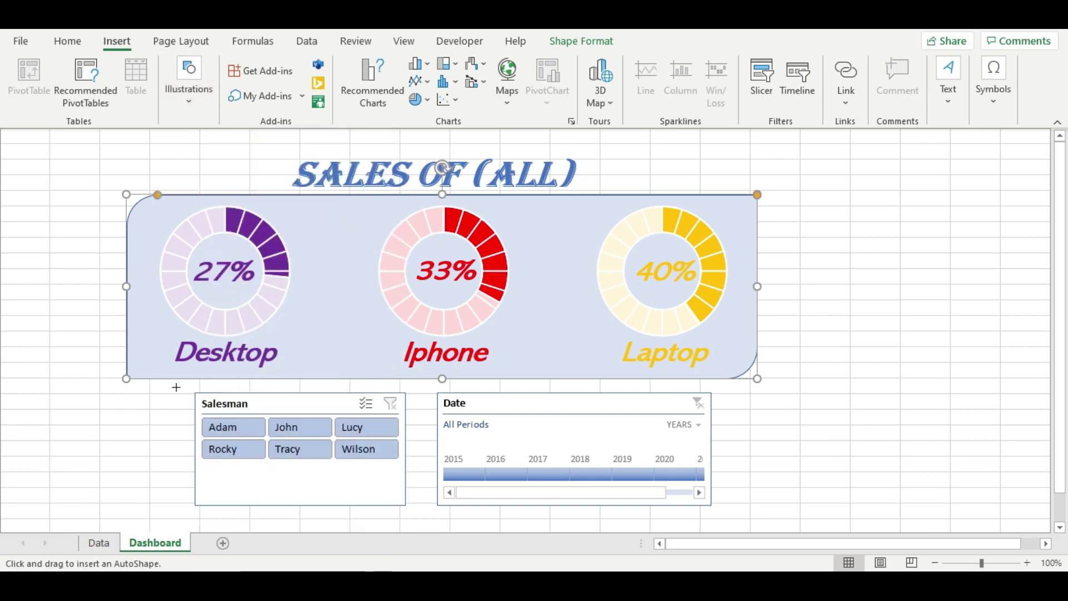
drag(178, 387, 728, 512)
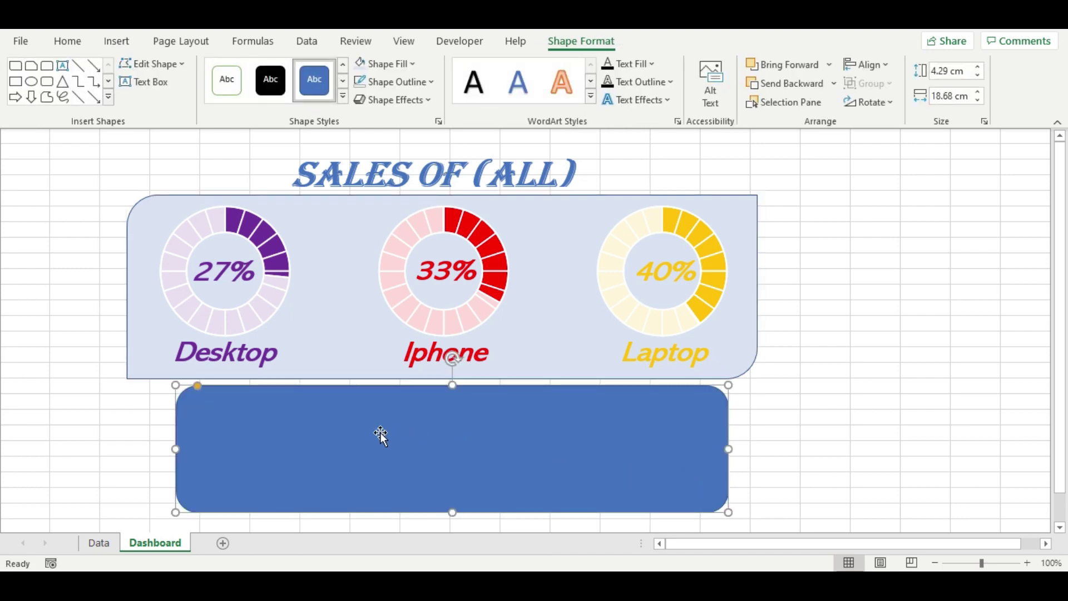
right_click(384, 428)
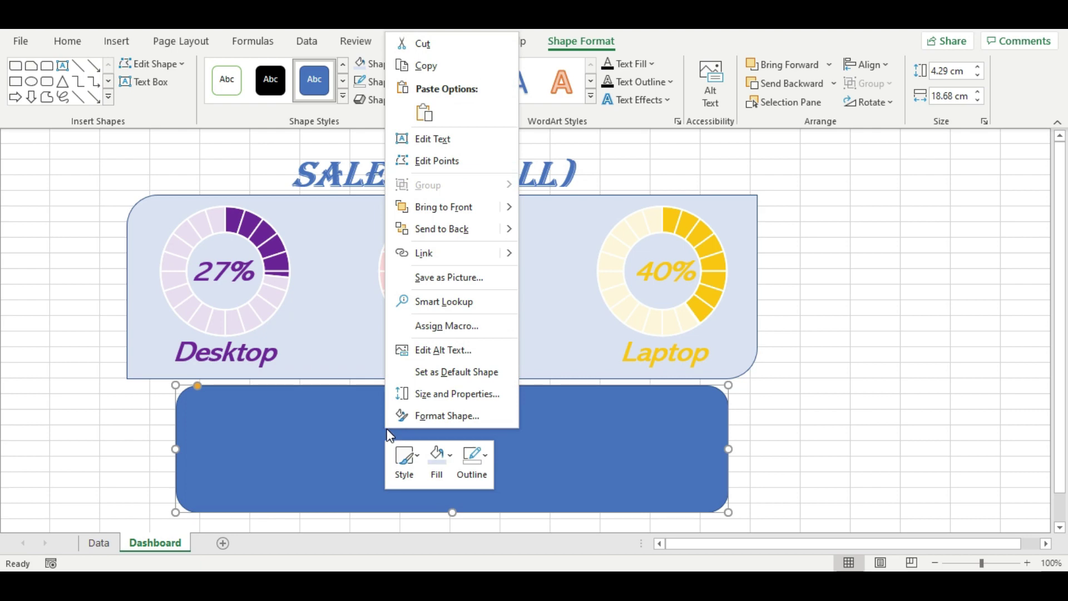
click(444, 230)
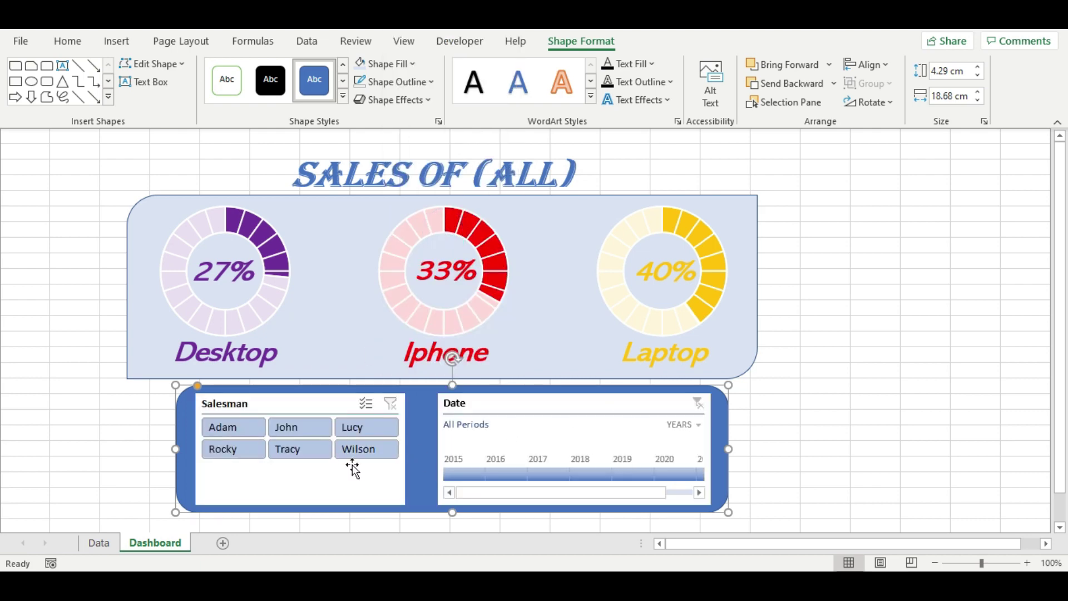
drag(404, 469, 424, 469)
key(Escape)
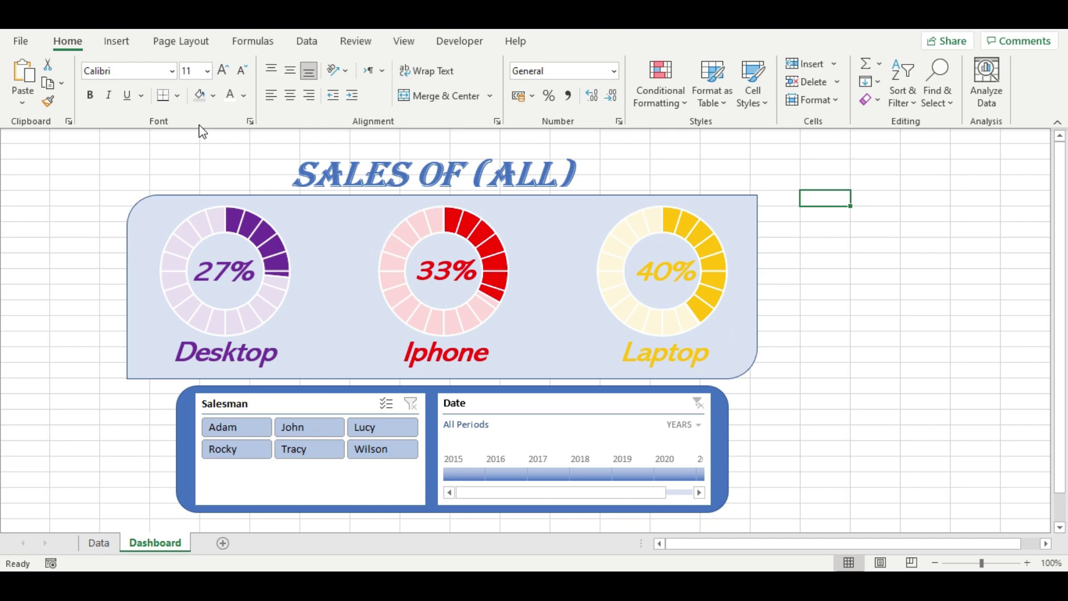
Draw a rounded rectangle enclosing the whole dashboard and send it to back
click(119, 48)
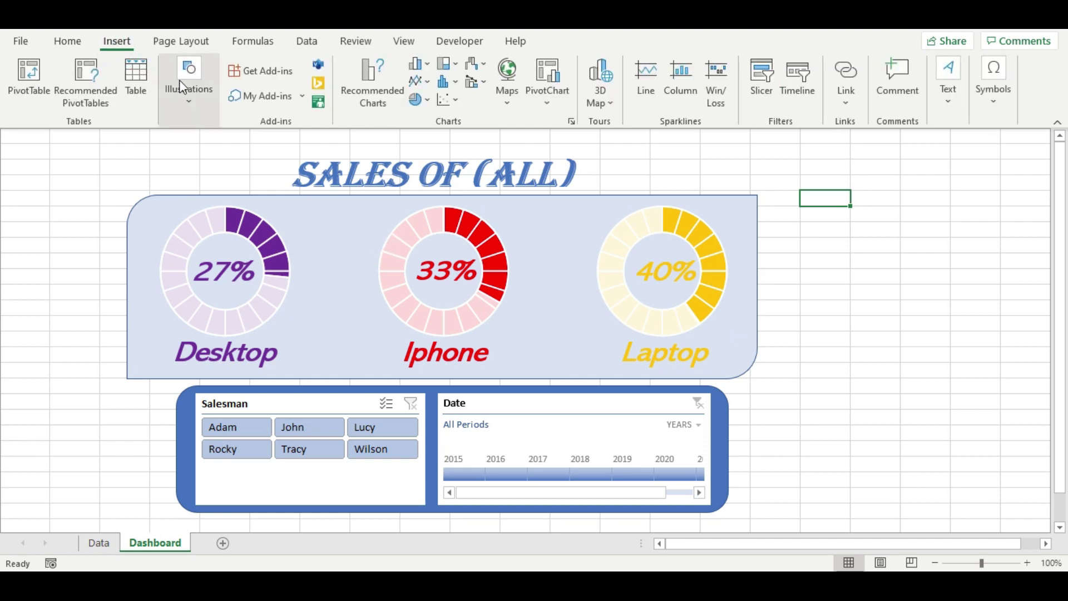
click(188, 102)
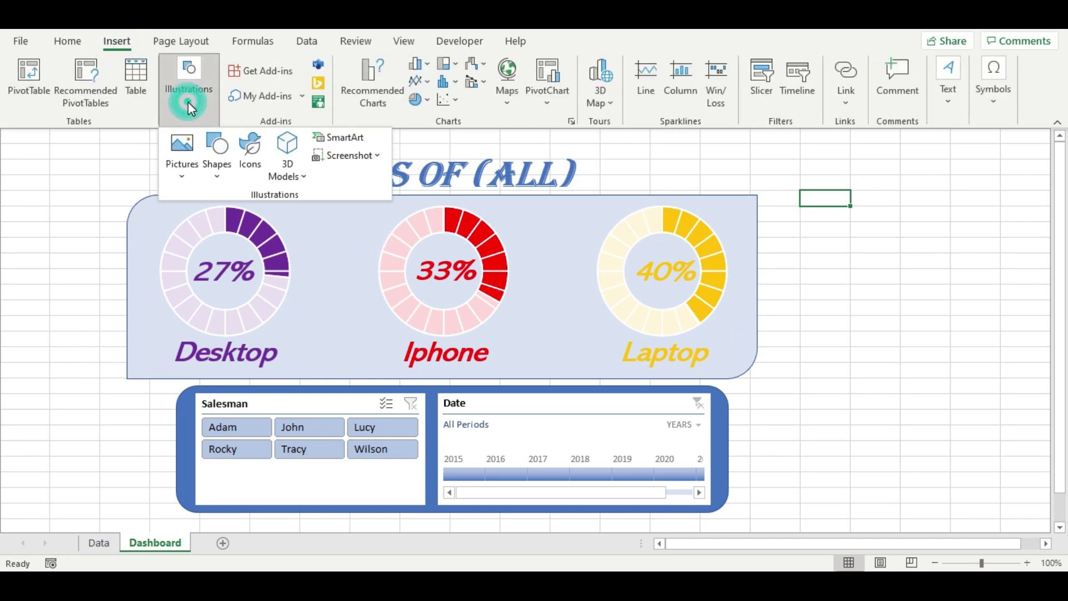
click(222, 175)
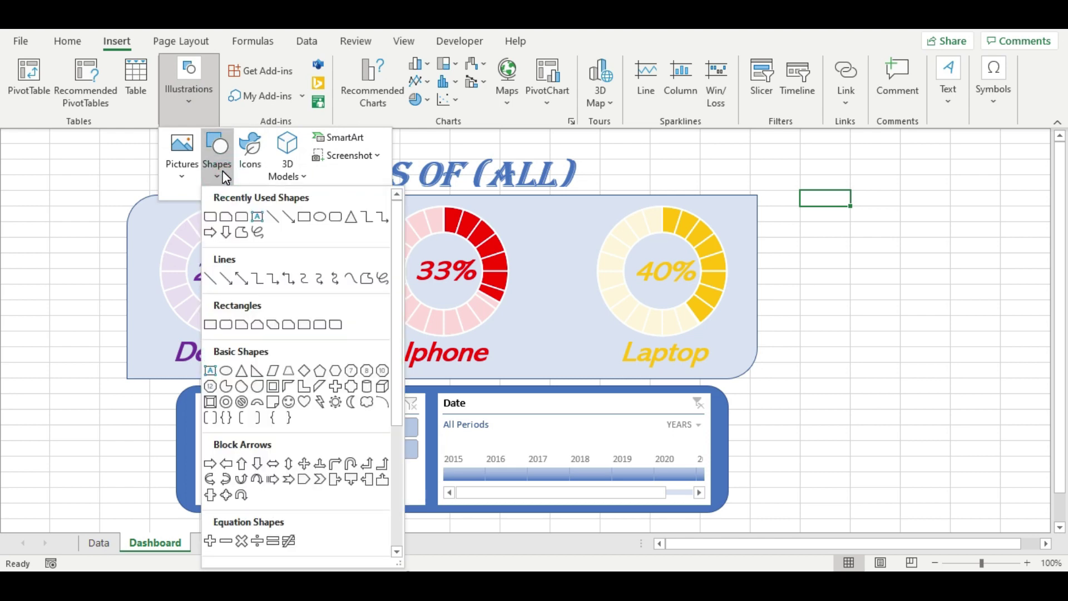
click(336, 217)
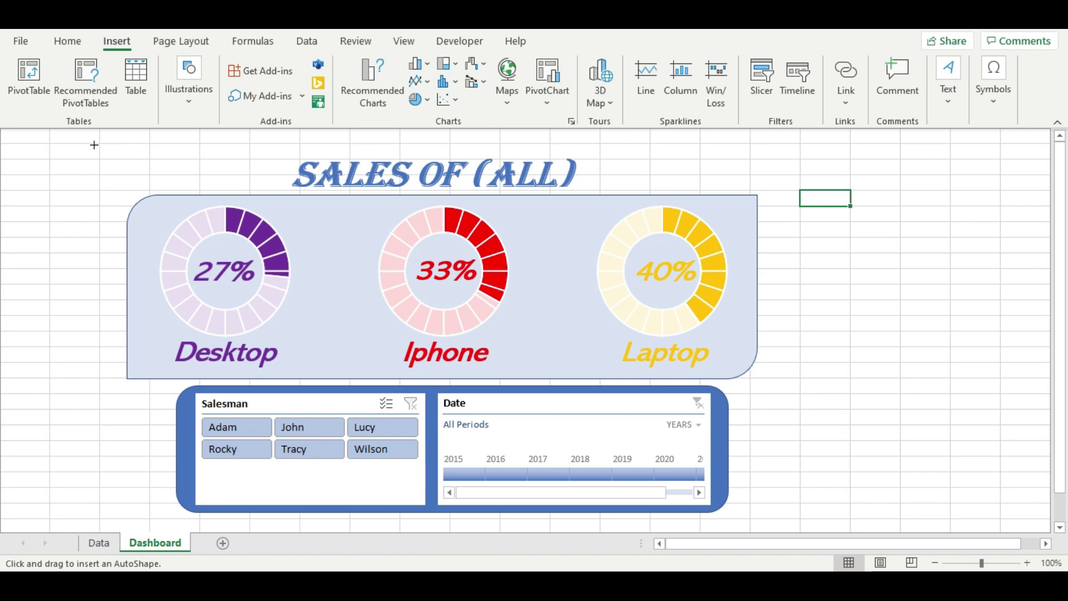
drag(97, 144, 795, 524)
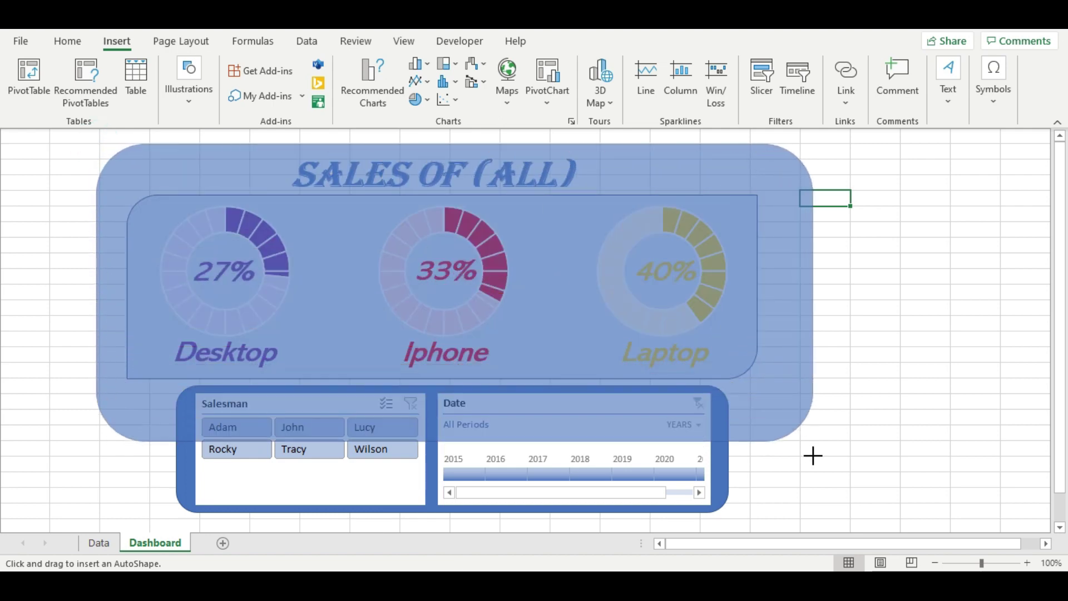
drag(795, 525, 792, 434)
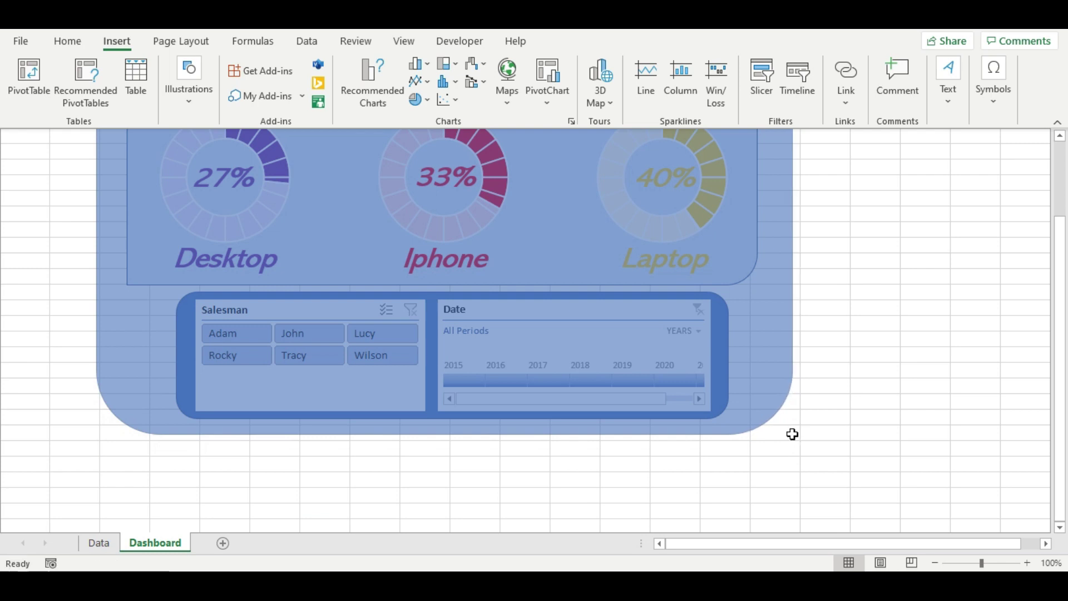
right_click(397, 259)
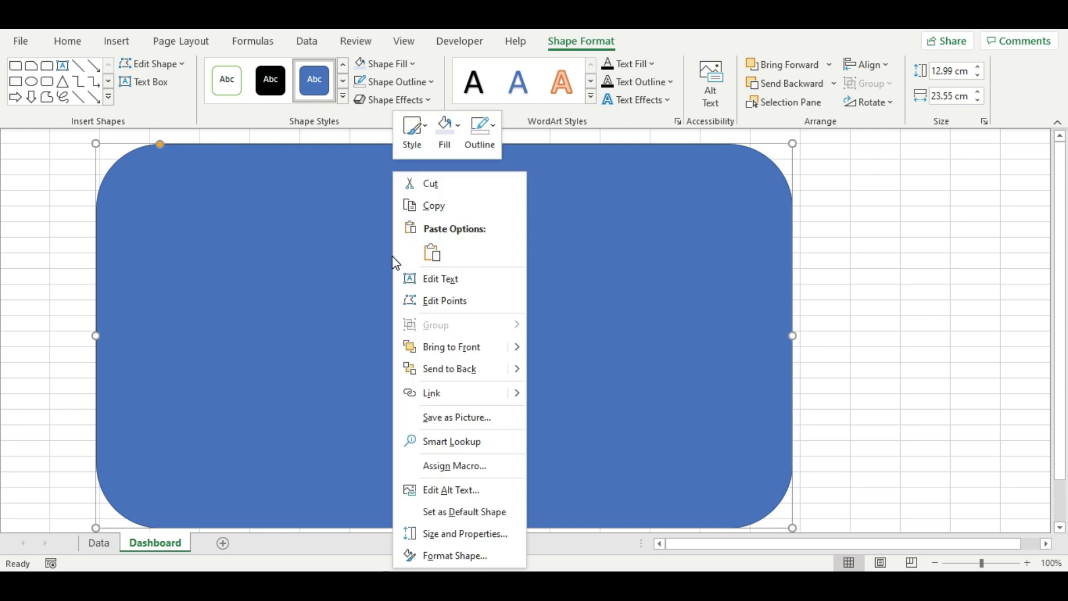
click(468, 368)
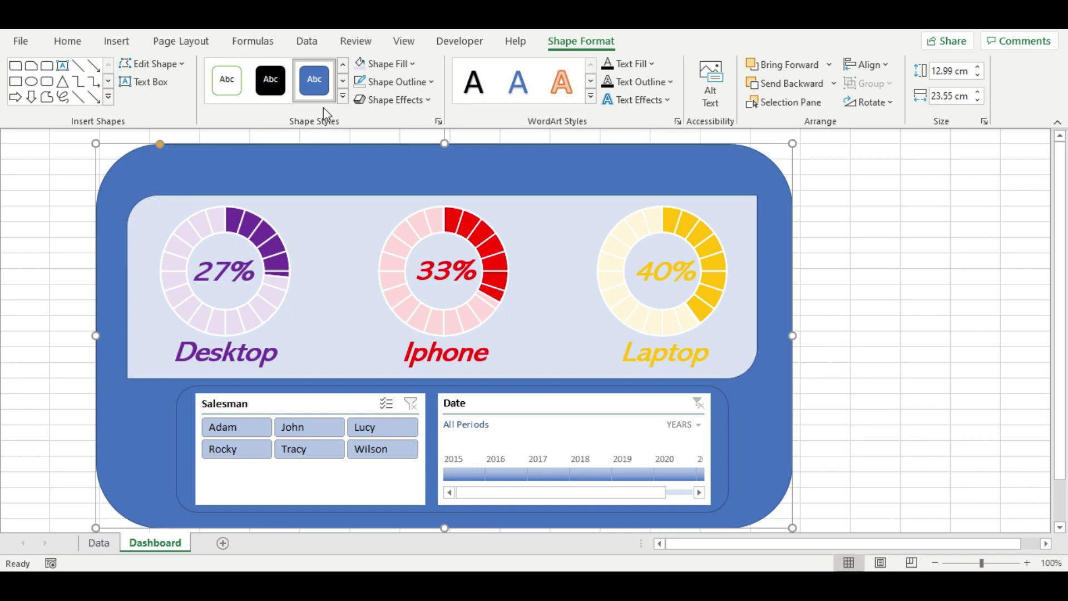
Fill the background rectangle with a light grey theme colour
click(562, 40)
click(408, 63)
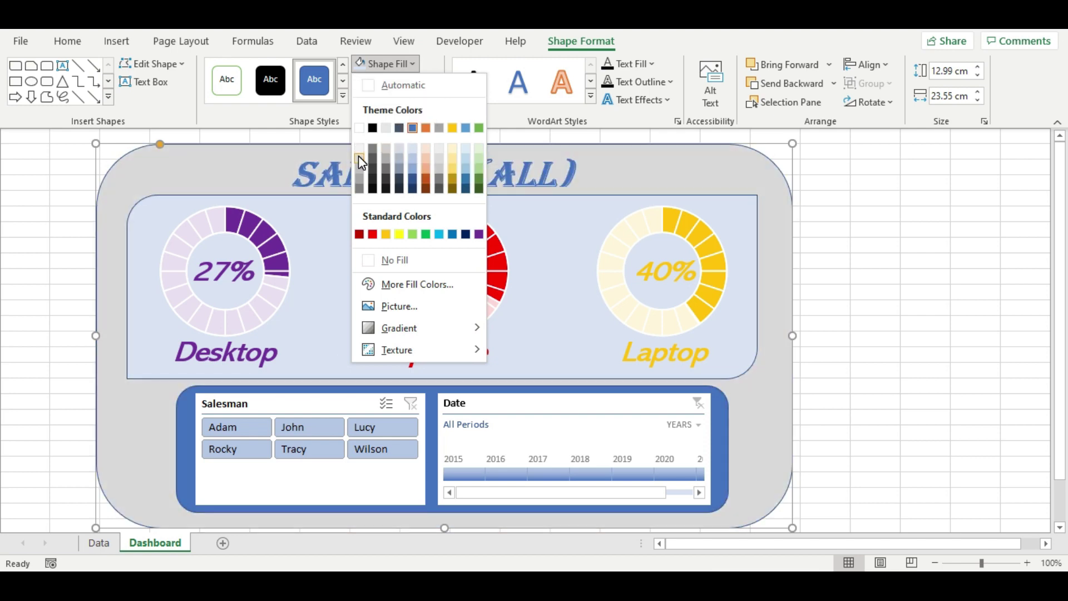
click(359, 160)
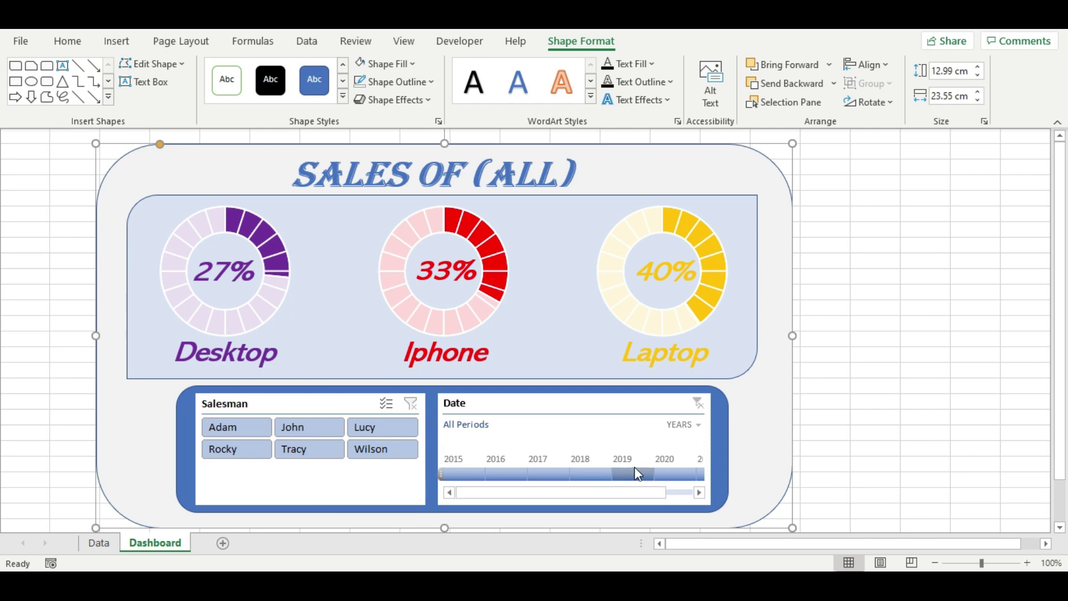
Reposition the Date timeline inside the blue panel beside the Salesman slicer, then select the background
mouse_move(611, 409)
mouse_down()
mouse_move(722, 408)
mouse_move(821, 381)
mouse_up()
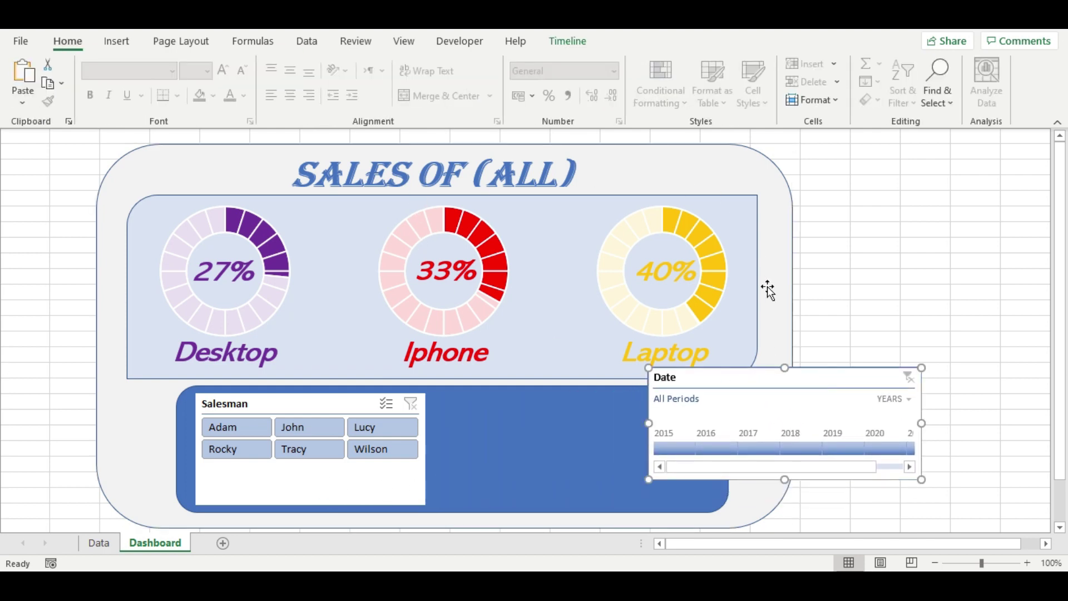
drag(751, 378, 544, 401)
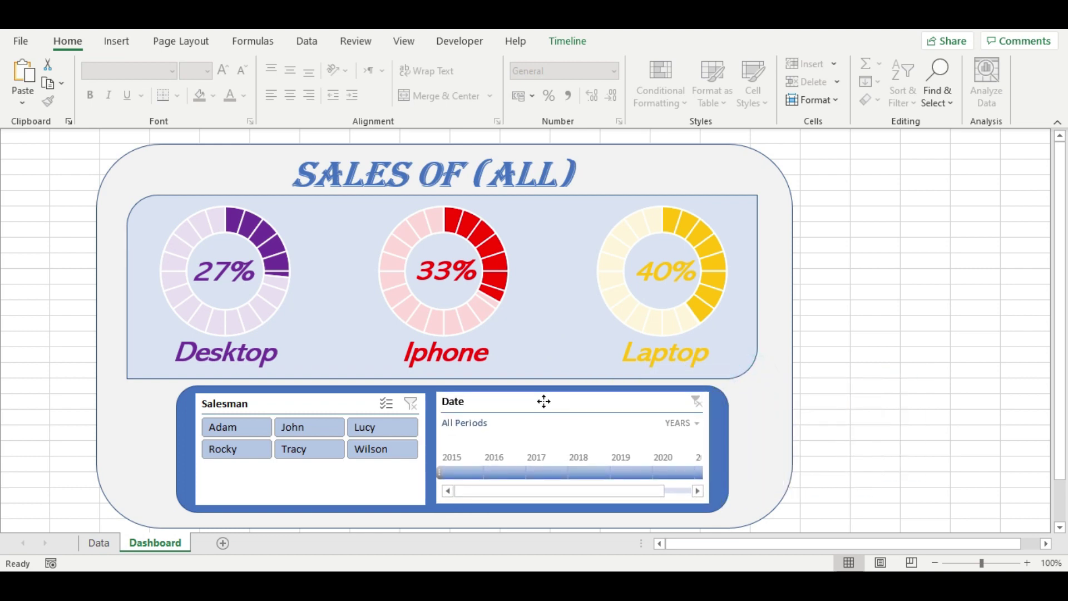
drag(543, 401, 544, 403)
click(771, 434)
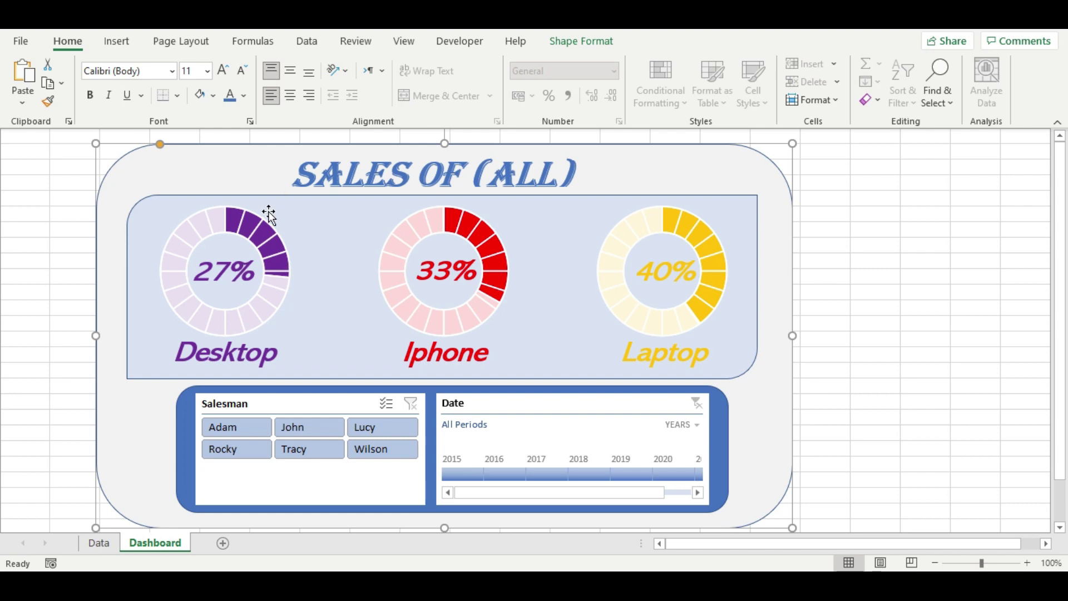
Add both panels, slicer, timeline, title, the three doughnut charts and their labels to the selection
ctrl+click(181, 487)
ctrl+click(135, 365)
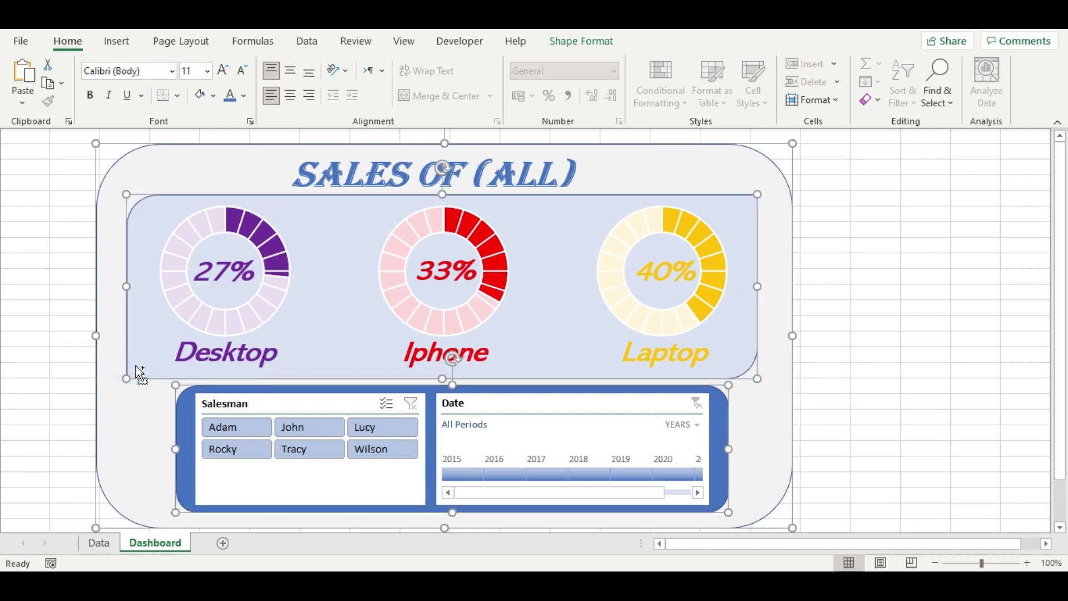
ctrl+click(260, 405)
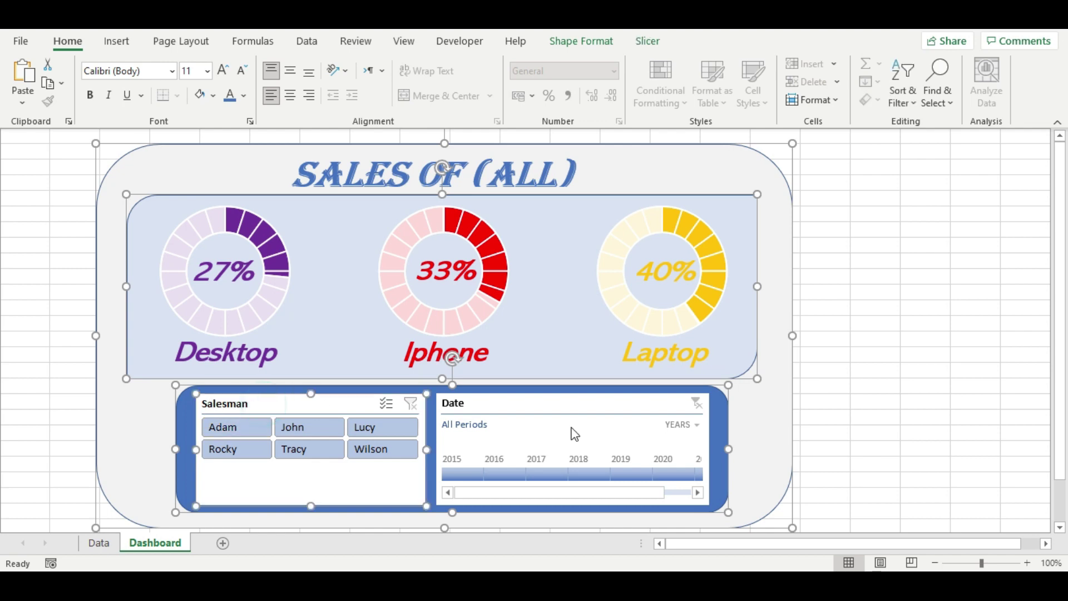
ctrl+click(576, 405)
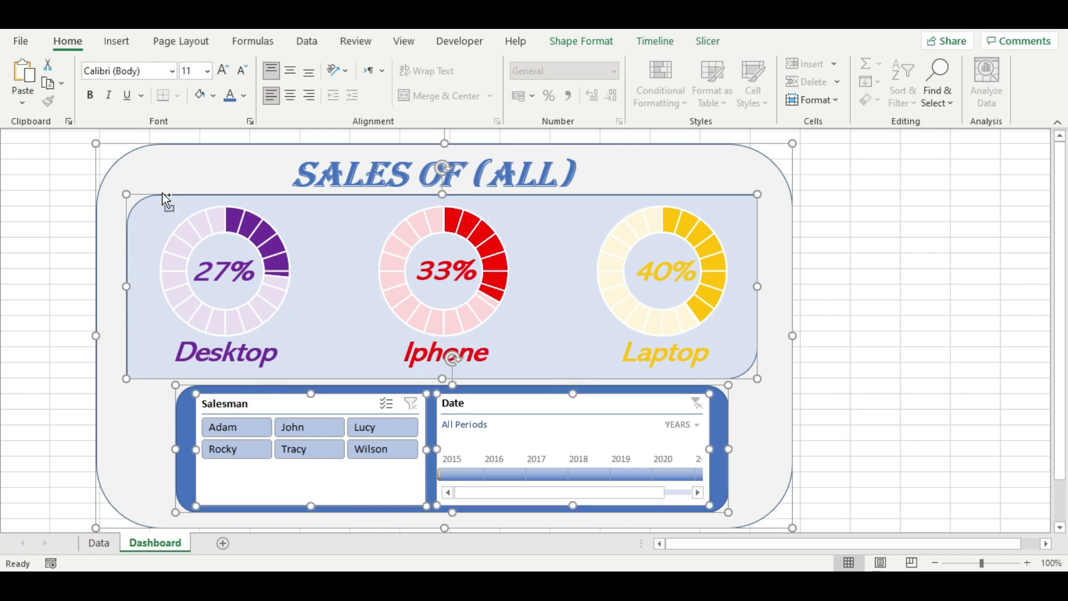
ctrl+click(306, 166)
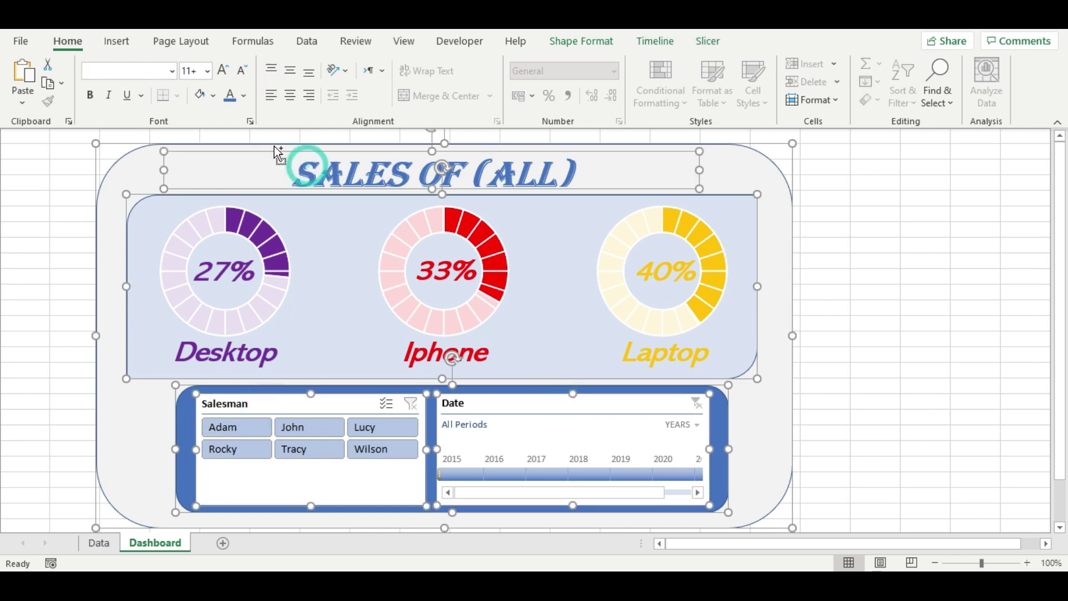
ctrl+click(175, 257)
ctrl+click(229, 271)
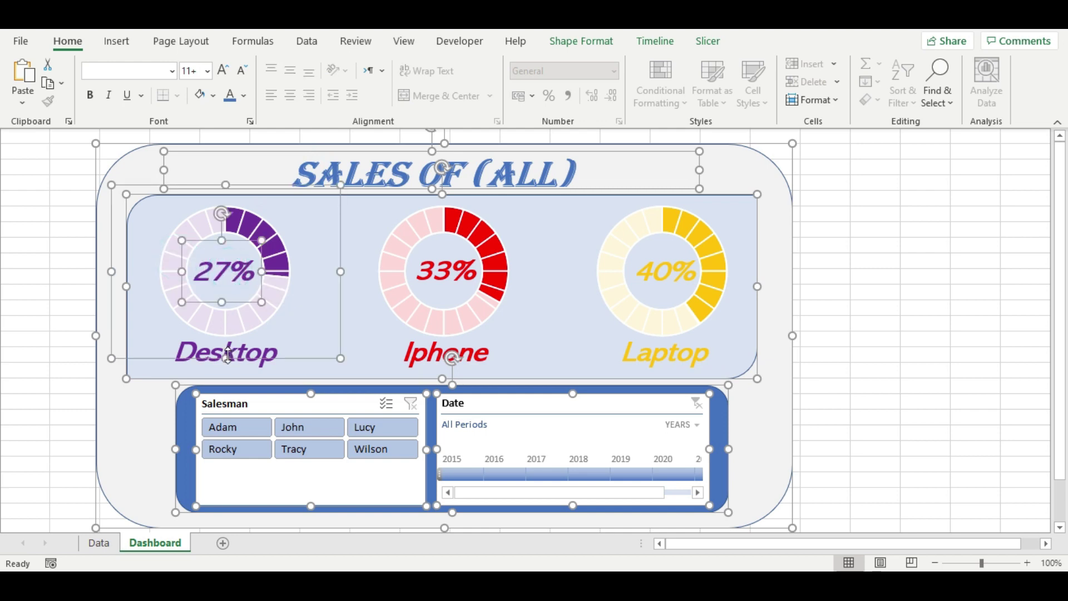
ctrl+click(180, 349)
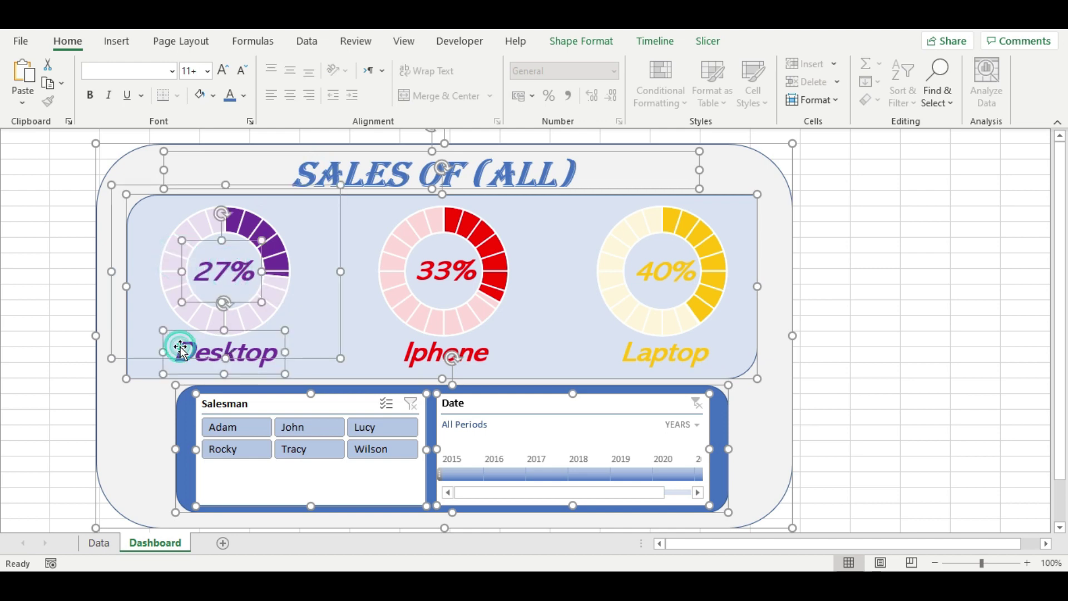
ctrl+click(416, 356)
ctrl+click(401, 303)
ctrl+click(425, 277)
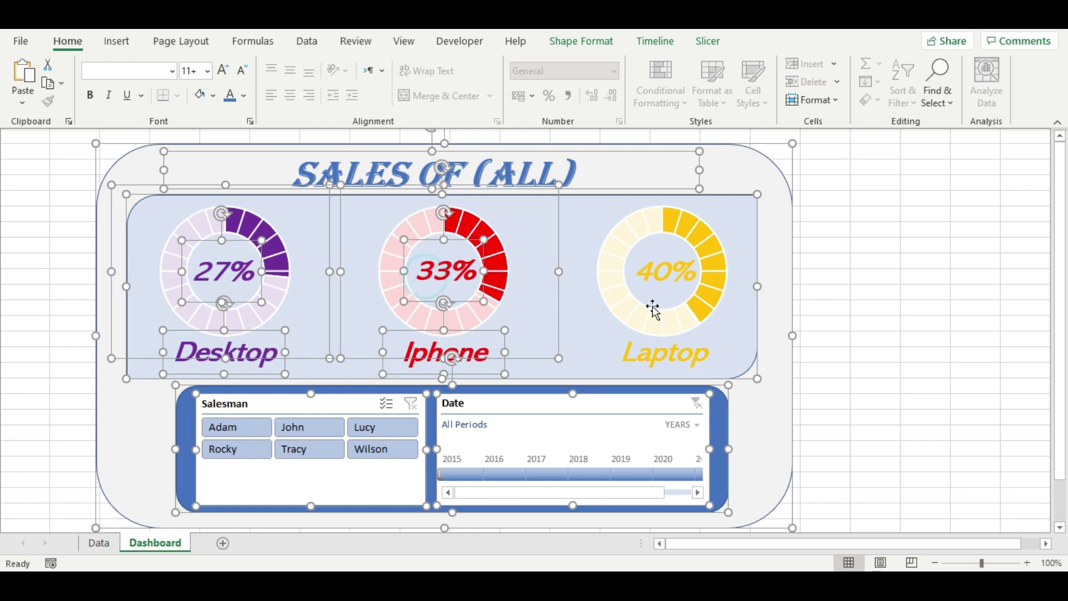
ctrl+click(615, 292)
ctrl+click(667, 274)
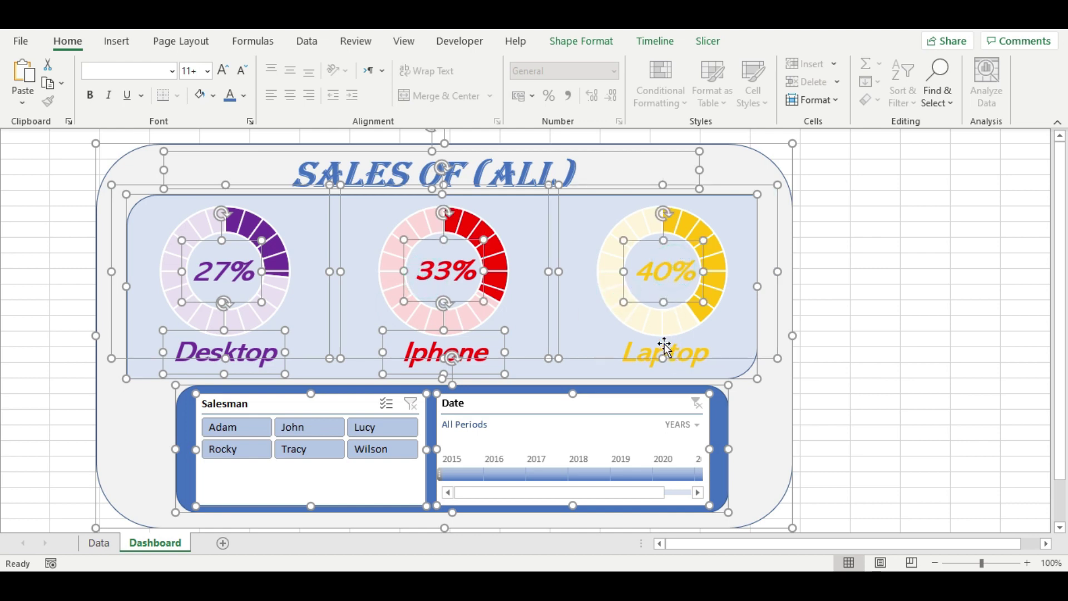
ctrl+click(635, 350)
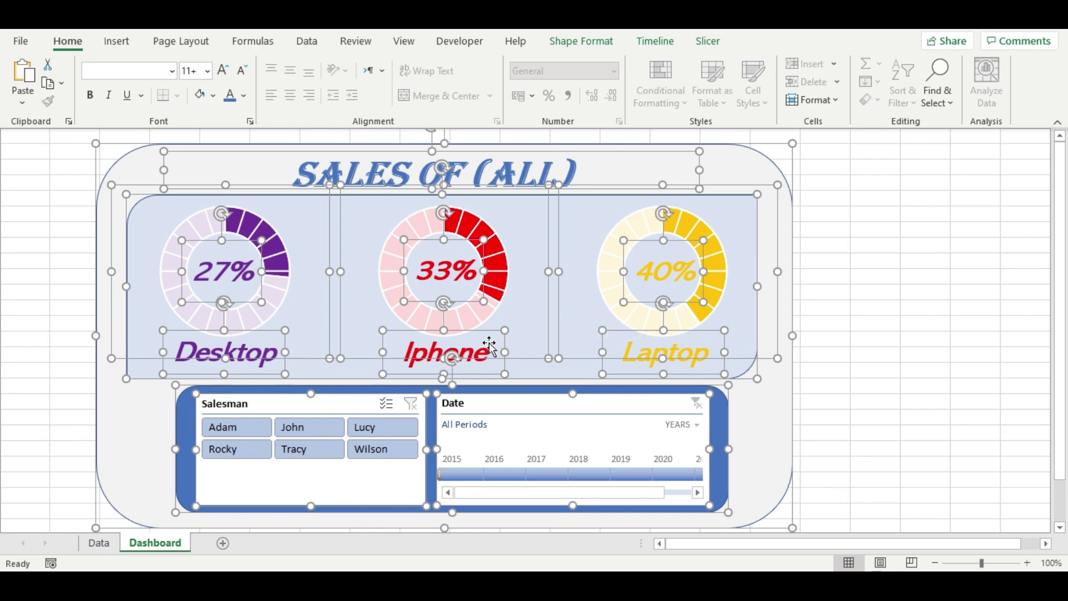
Group the selected items into one 12.99 cm by 23.55 cm object
click(594, 42)
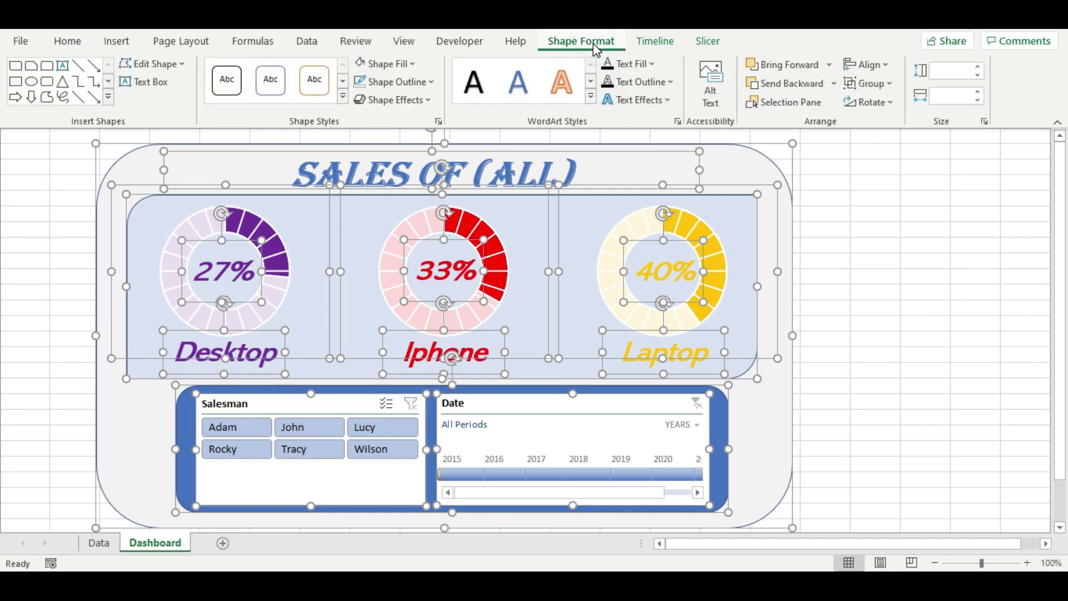
click(891, 83)
click(882, 105)
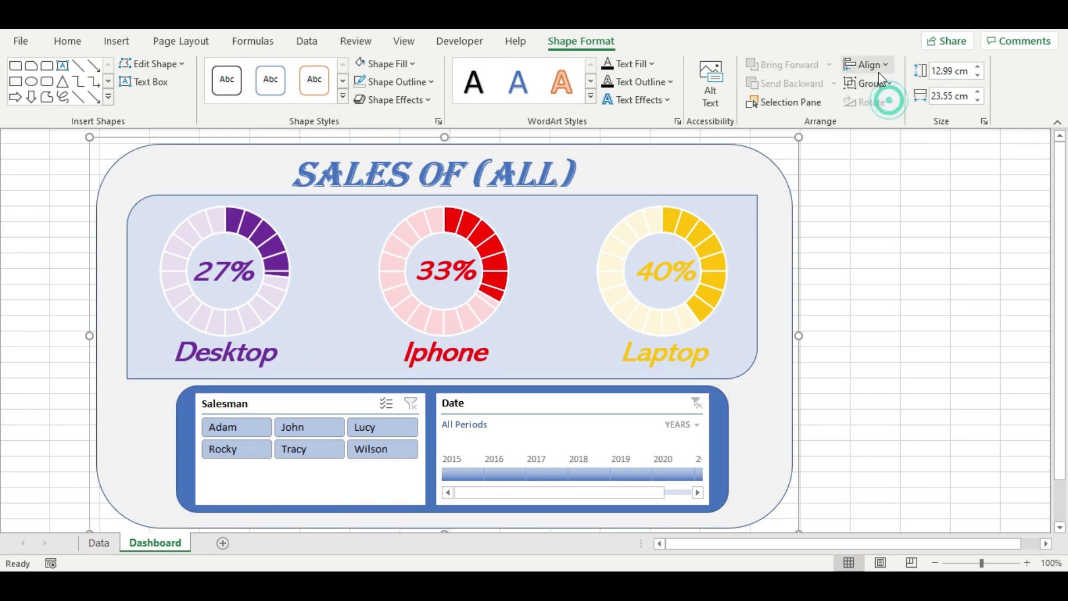
Drag the grouped dashboard slightly right and down on the Dashboard sheet
scroll(881, 256, down, 4)
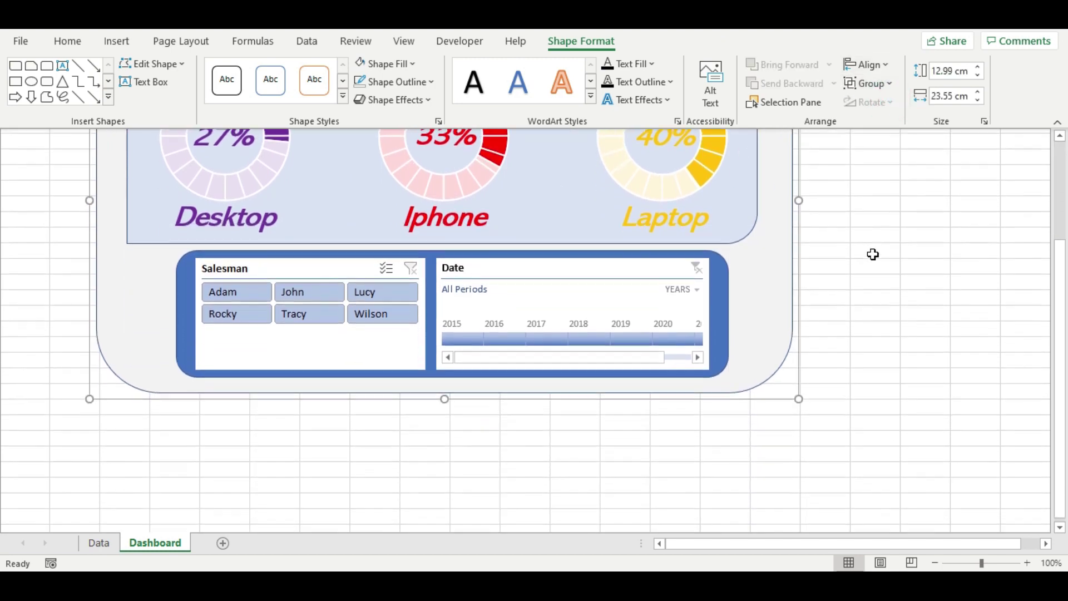
scroll(872, 253, up, 4)
scroll(838, 292, down, 1)
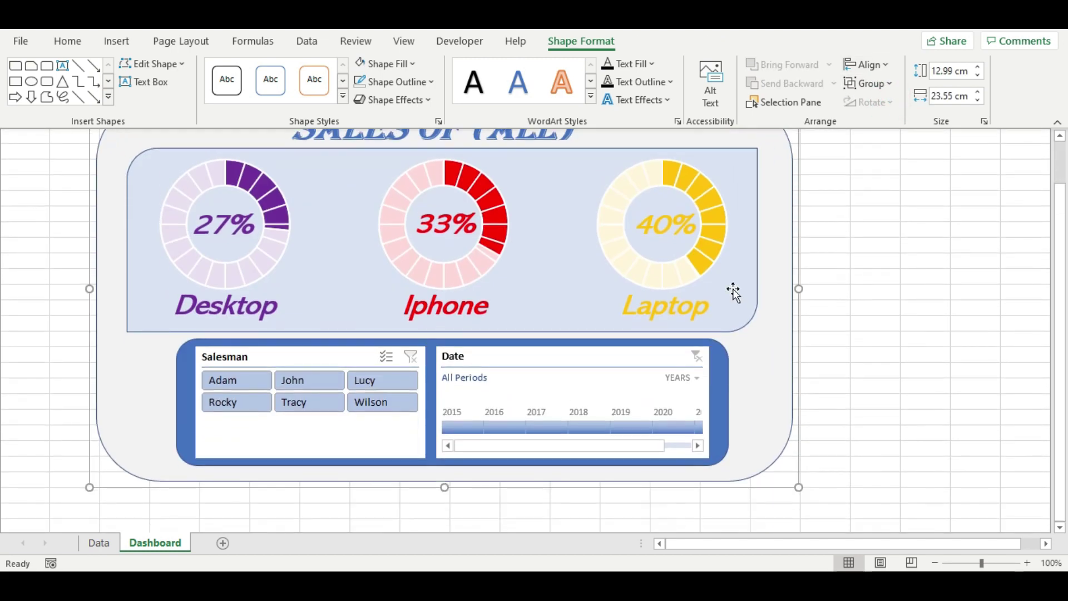
mouse_move(573, 293)
mouse_down()
mouse_move(743, 365)
mouse_move(441, 319)
mouse_move(720, 358)
mouse_move(629, 306)
mouse_move(589, 369)
mouse_move(579, 335)
mouse_move(589, 324)
mouse_move(602, 339)
mouse_move(633, 334)
mouse_up()
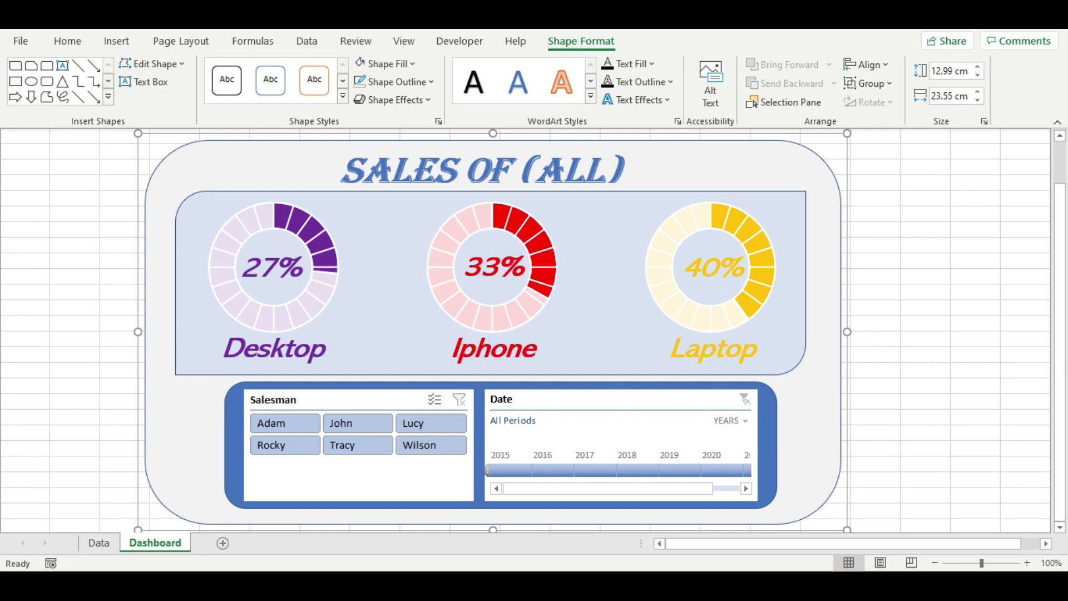
click(284, 428)
click(336, 424)
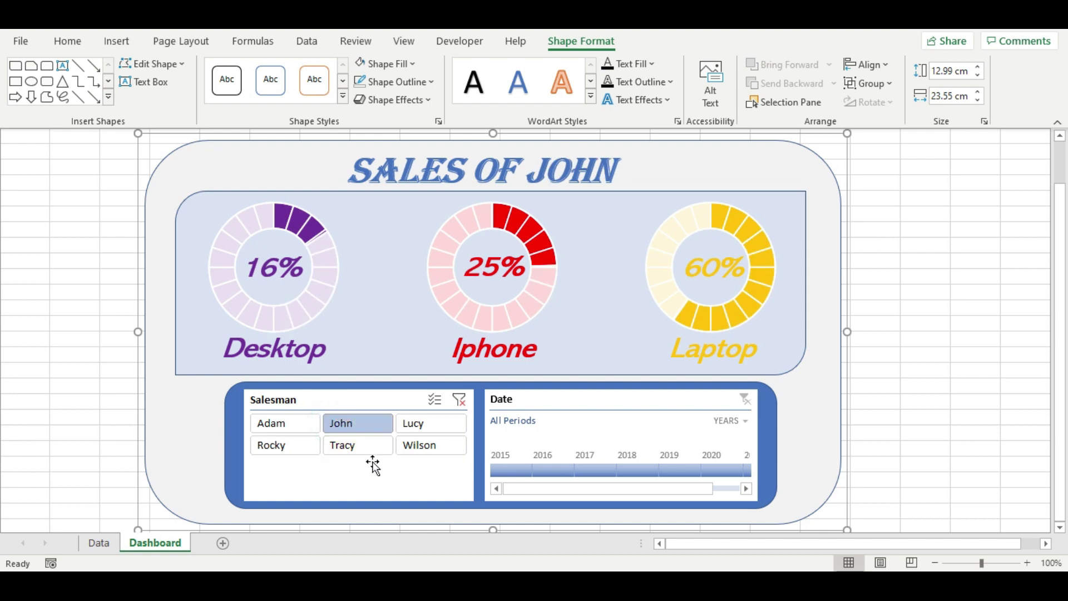
click(273, 448)
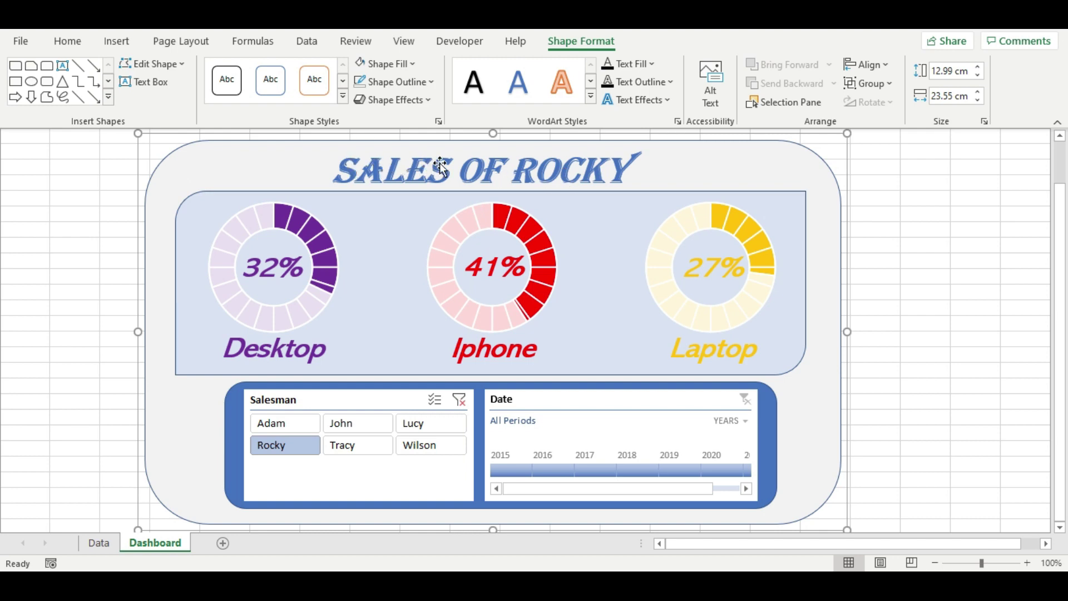
click(352, 450)
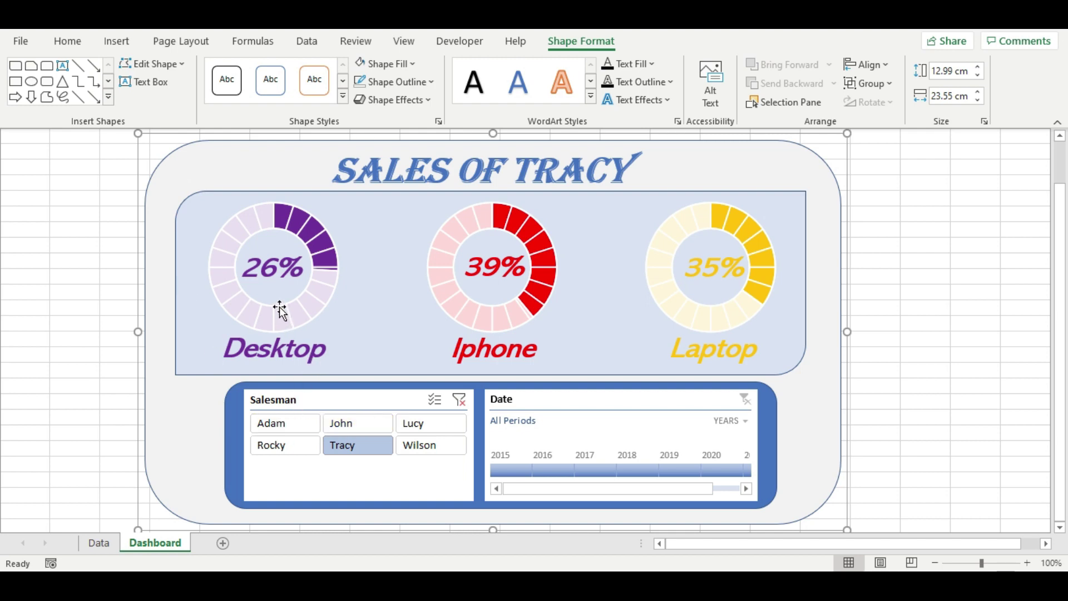
click(281, 424)
click(342, 423)
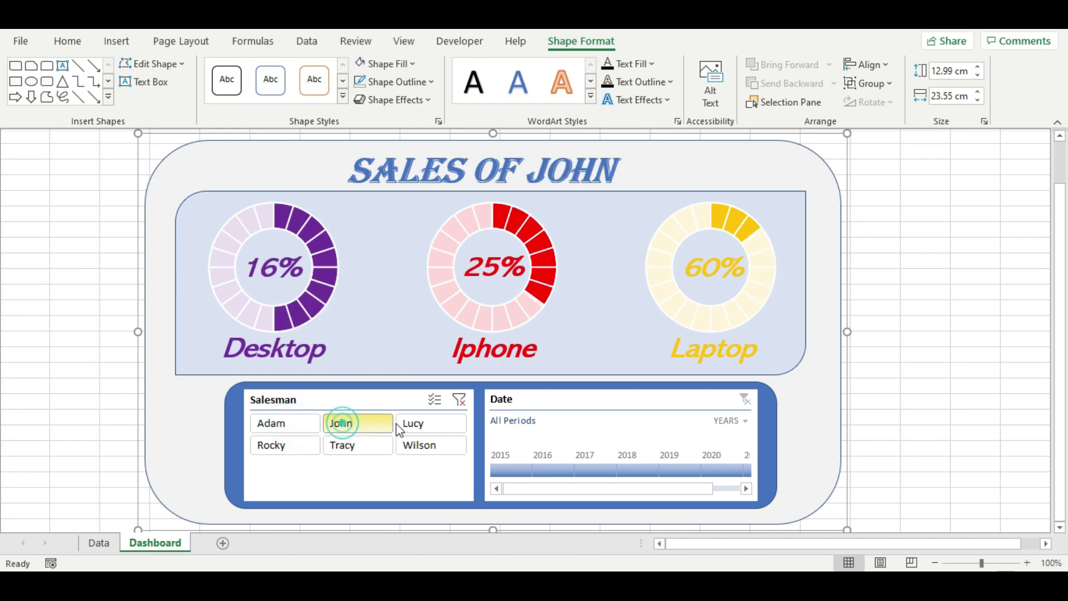
click(423, 423)
click(418, 447)
click(352, 446)
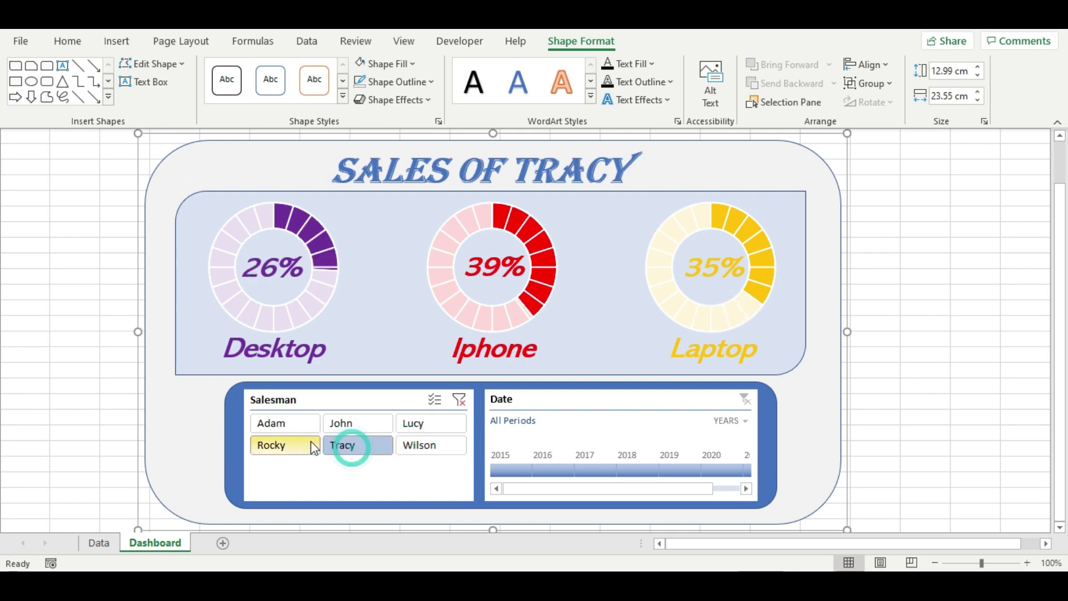
click(281, 423)
click(511, 471)
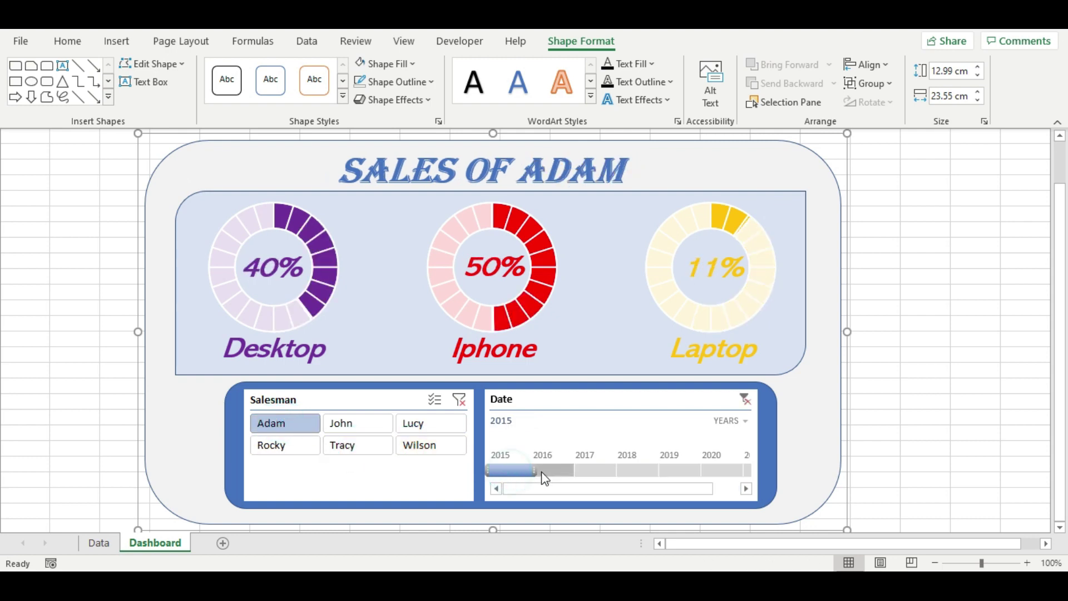
click(543, 470)
click(516, 470)
click(558, 468)
click(509, 469)
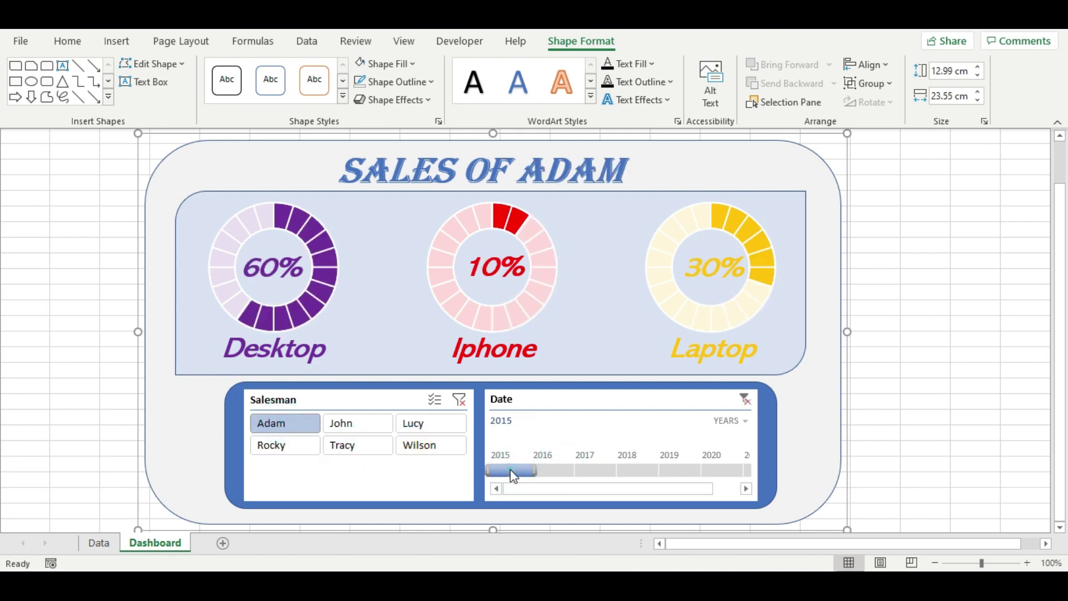
click(365, 421)
click(428, 422)
click(427, 447)
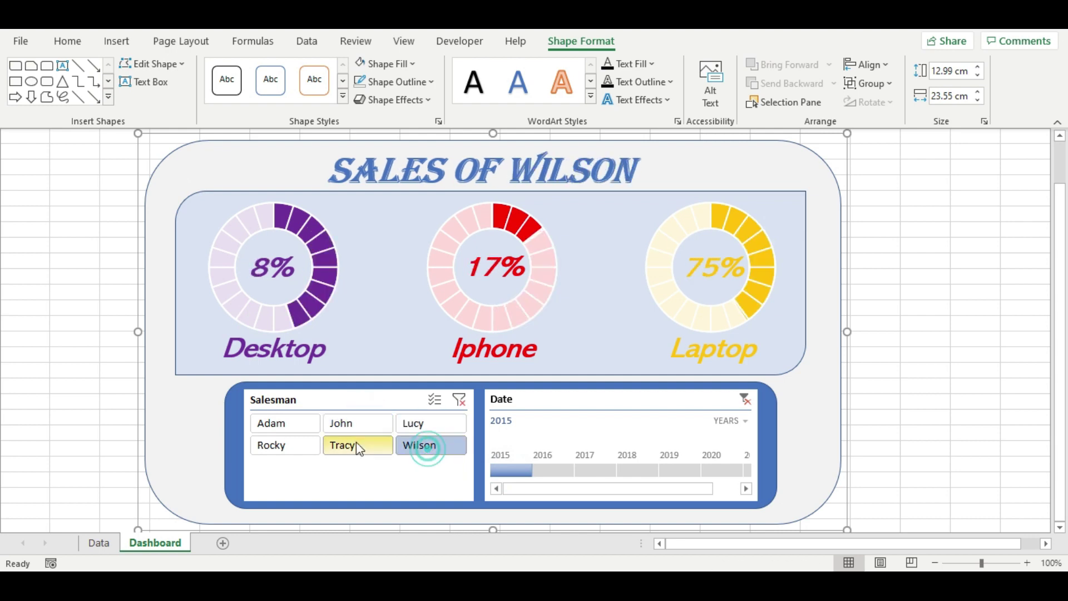
click(359, 448)
click(277, 445)
click(281, 424)
click(459, 399)
click(744, 398)
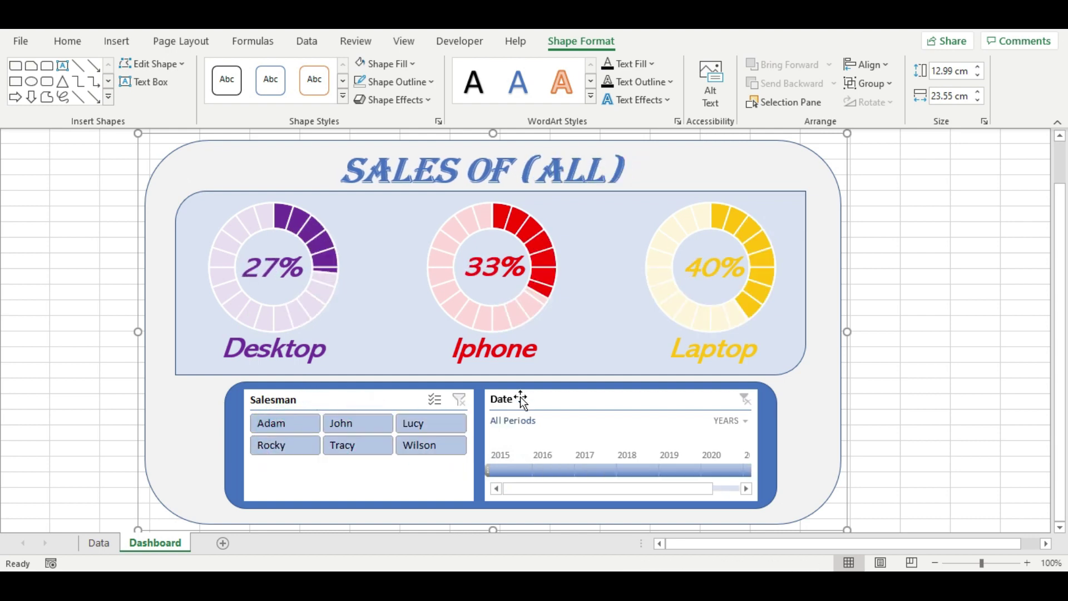